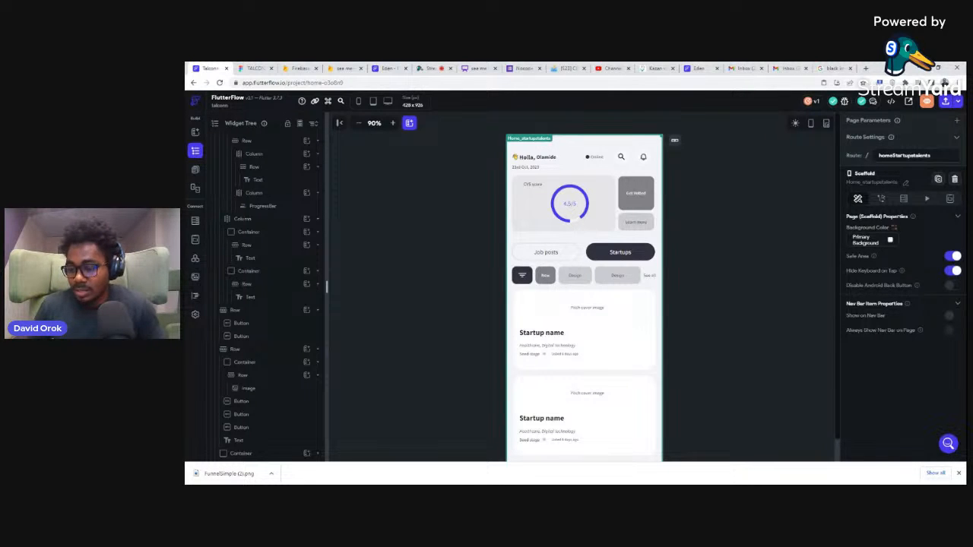
Step: Dismiss the browser's downloads bar and enlarge the page list above the widget tree
{"action": "left_click", "coordinate": [959, 473]}
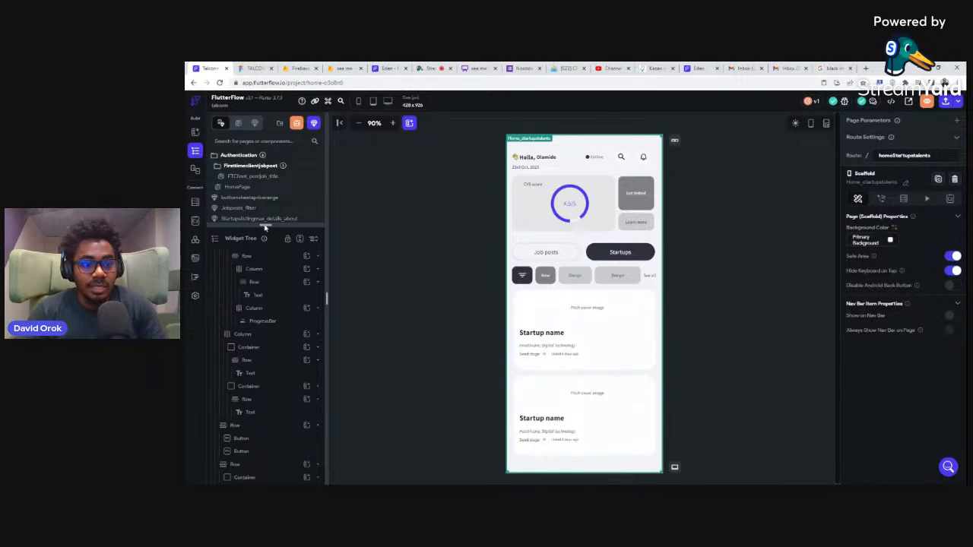
{"action": "left_click", "coordinate": [259, 272]}
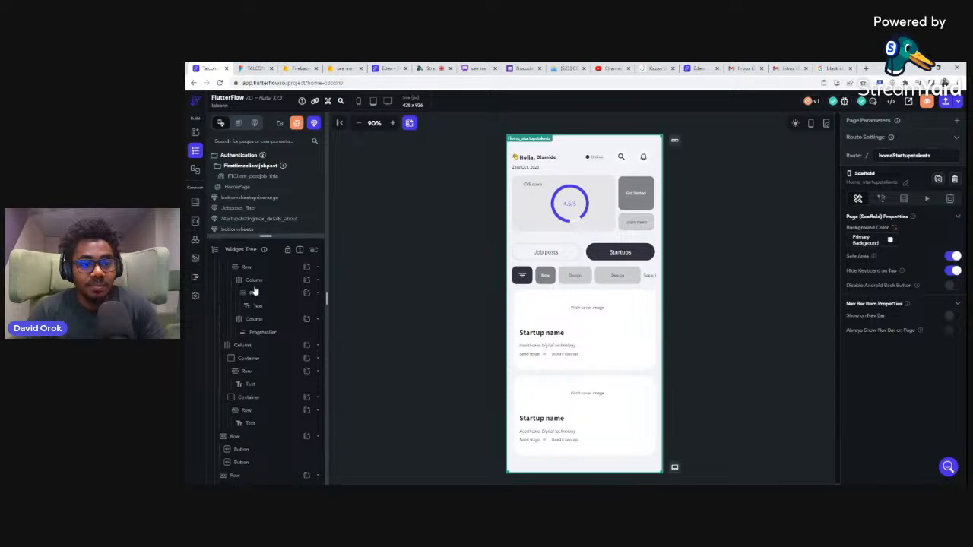
{"action": "mouse_move", "coordinate": [253, 344]}
{"action": "left_mouse_down"}
{"action": "mouse_move", "coordinate": [253, 365]}
{"action": "mouse_move", "coordinate": [255, 342]}
{"action": "mouse_move", "coordinate": [255, 356]}
{"action": "left_mouse_up"}
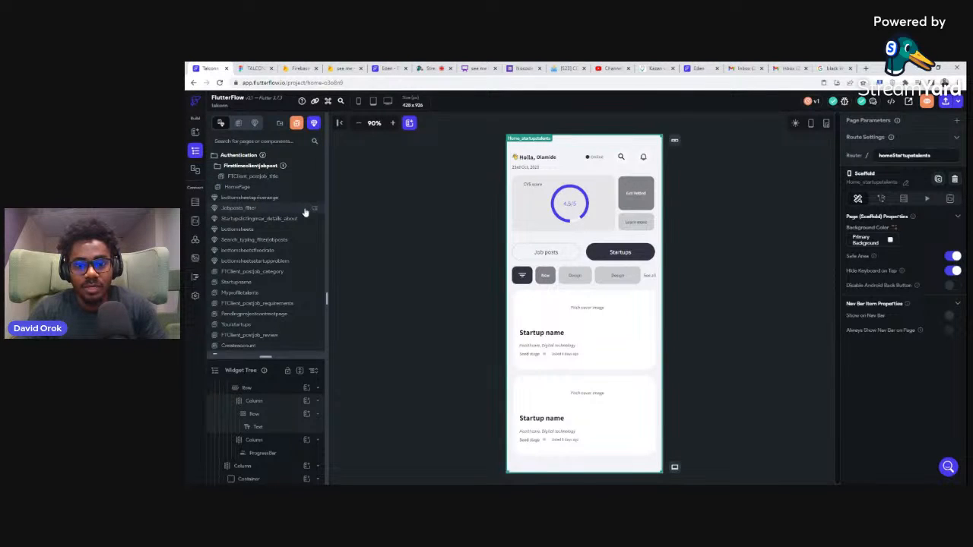
Step: View the Startupname page and the Jobposts_filter and Startupslistingmax_details_about components
{"action": "left_click", "coordinate": [252, 286]}
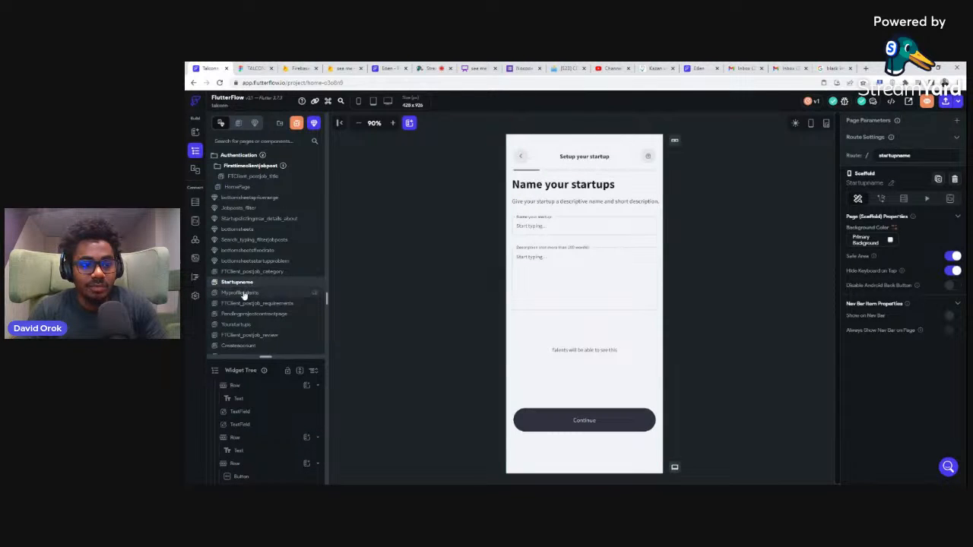
{"action": "left_click", "coordinate": [241, 208]}
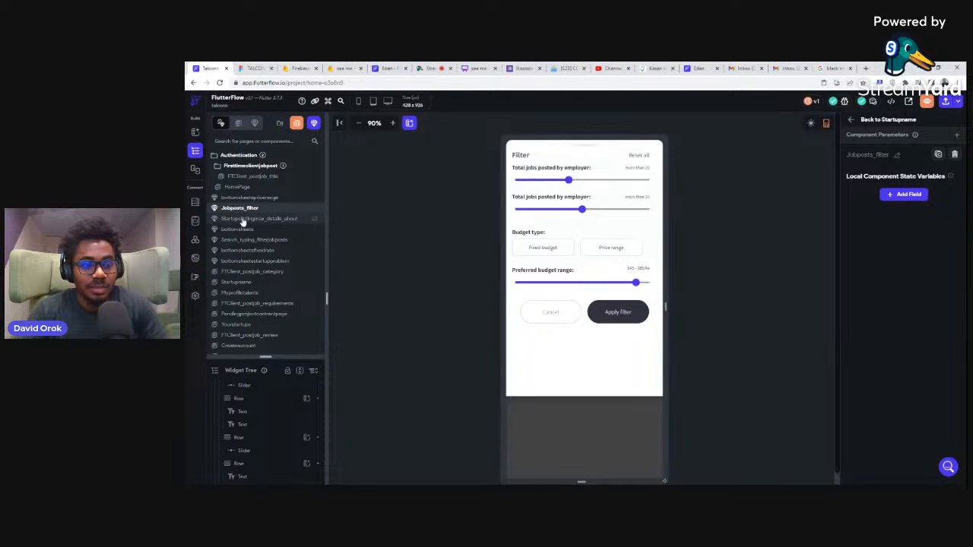
{"action": "left_click", "coordinate": [242, 219]}
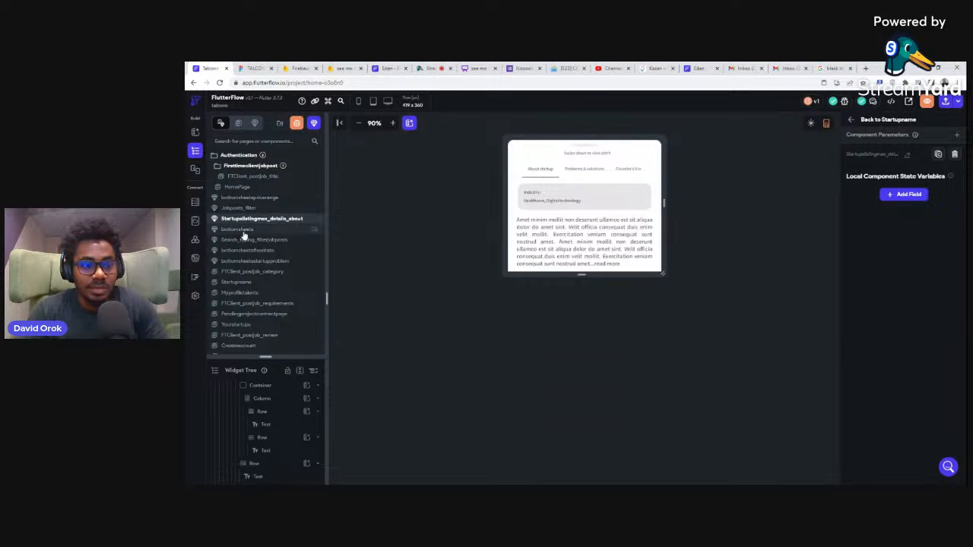
Step: View the Pendingprojectcontractpage, Yourstartups and FTClient_postjob_review pages
{"action": "left_click", "coordinate": [245, 317]}
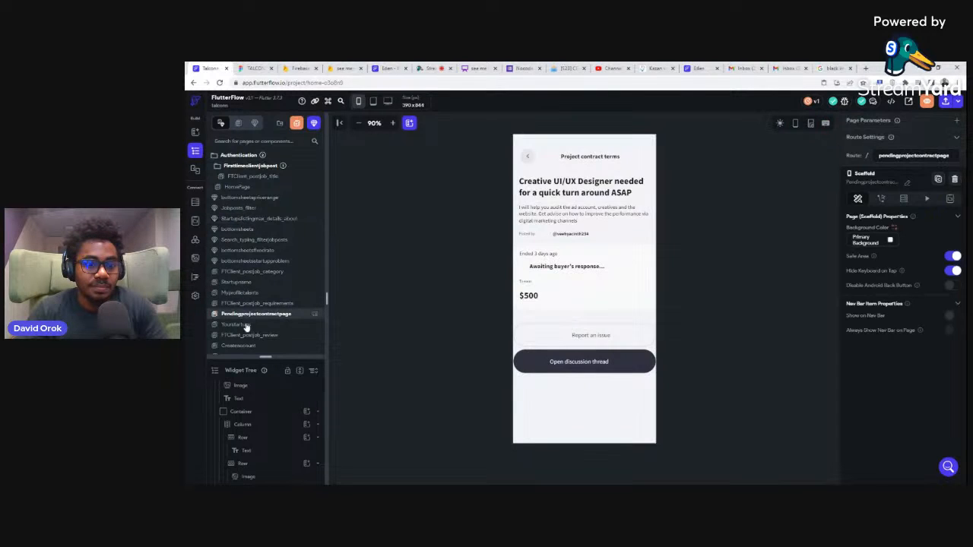
{"action": "left_click", "coordinate": [248, 326]}
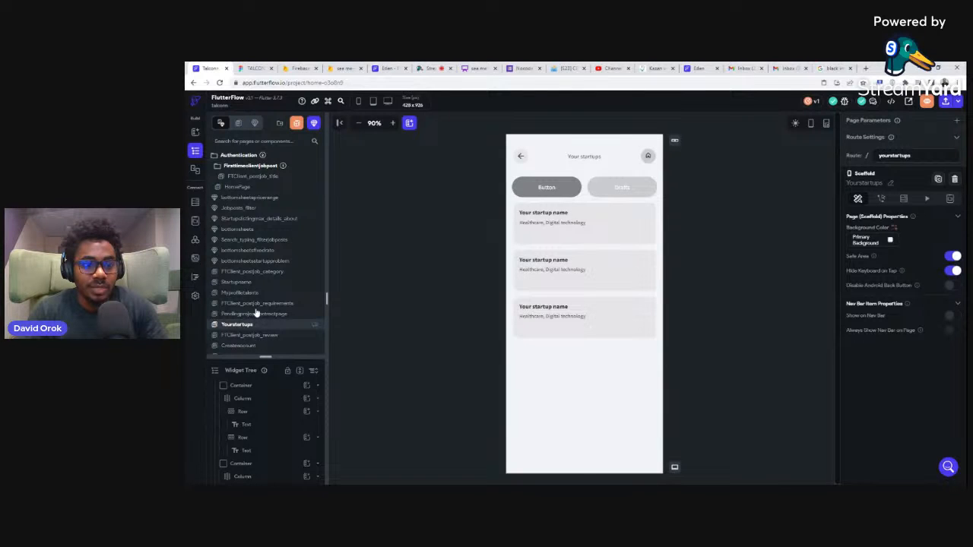
{"action": "left_click", "coordinate": [249, 335]}
{"action": "scroll", "coordinate": [256, 311], "scroll_direction": "down", "scroll_amount": 3}
Step: Switch to the Figma wireframes and examine the talent home screen flow, including the Jobs screen and its filter sheet
{"action": "left_click", "coordinate": [254, 69]}
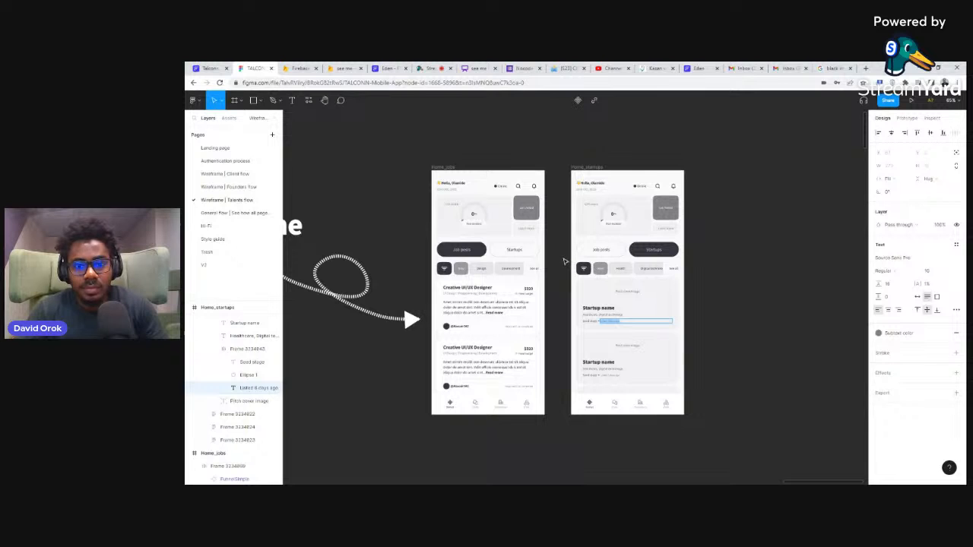
{"action": "scroll", "coordinate": [565, 261], "scroll_direction": "left", "scroll_amount": 5}
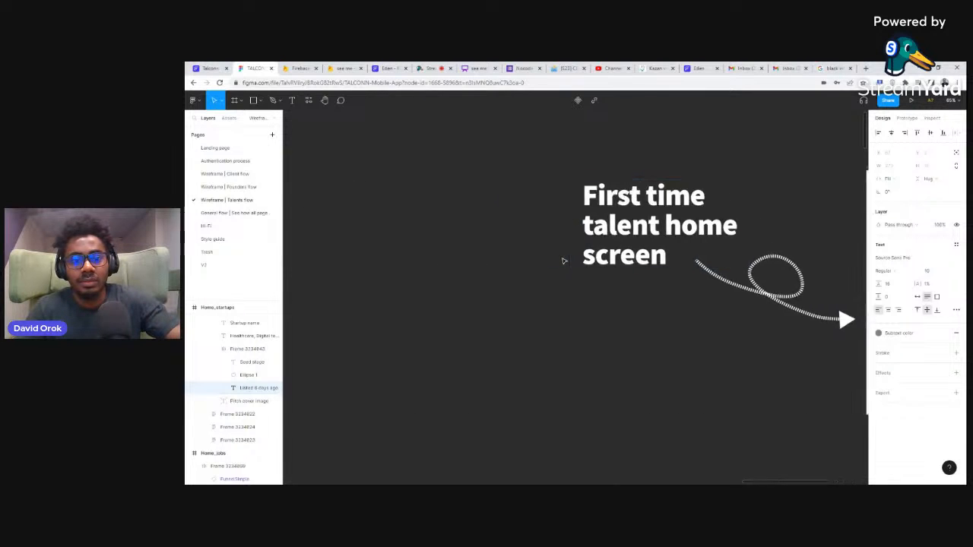
{"action": "scroll", "coordinate": [564, 262], "scroll_direction": "down", "scroll_amount": 5}
{"action": "scroll", "coordinate": [564, 261], "scroll_direction": "left", "scroll_amount": 10}
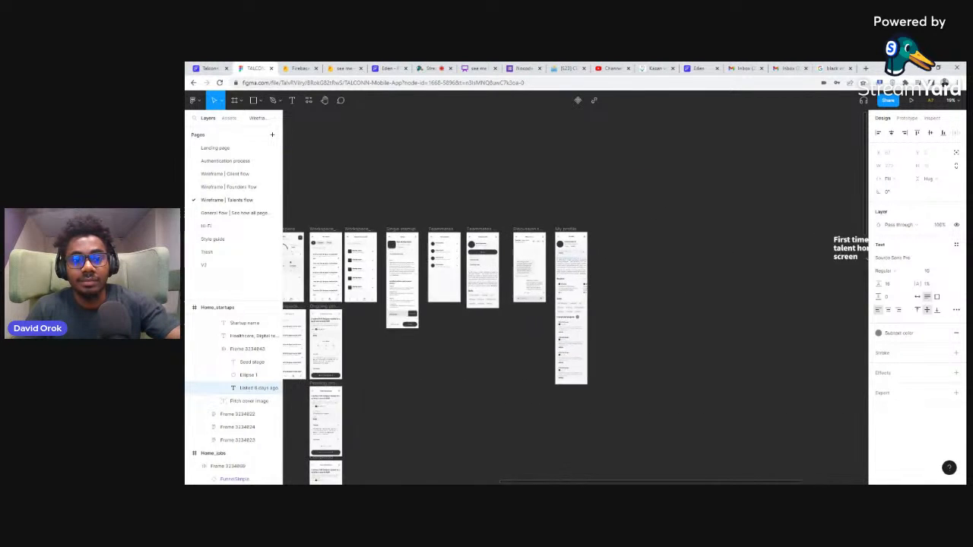
{"action": "scroll", "coordinate": [564, 262], "scroll_direction": "left", "scroll_amount": 3}
{"action": "scroll", "coordinate": [564, 262], "scroll_direction": "up", "scroll_amount": 5}
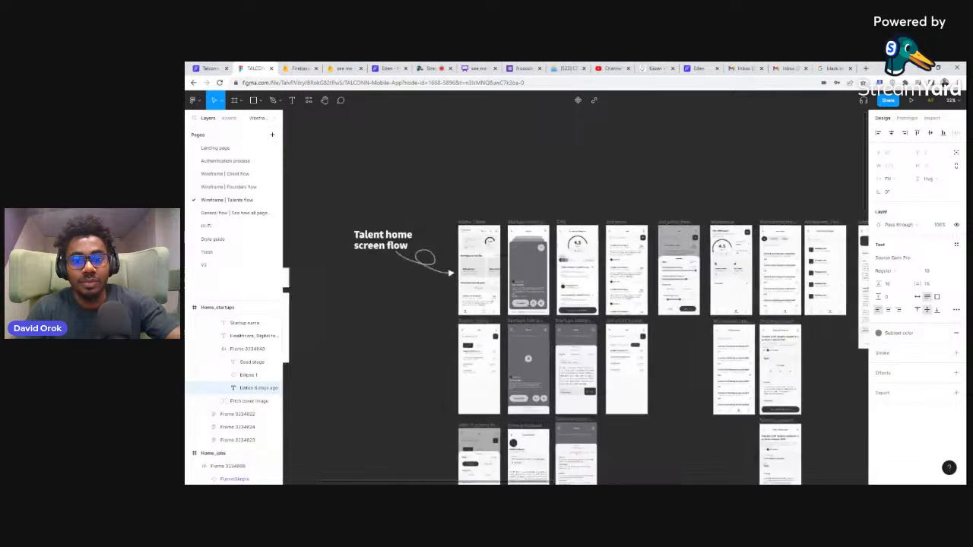
{"action": "scroll", "coordinate": [564, 262], "scroll_direction": "down", "scroll_amount": 1}
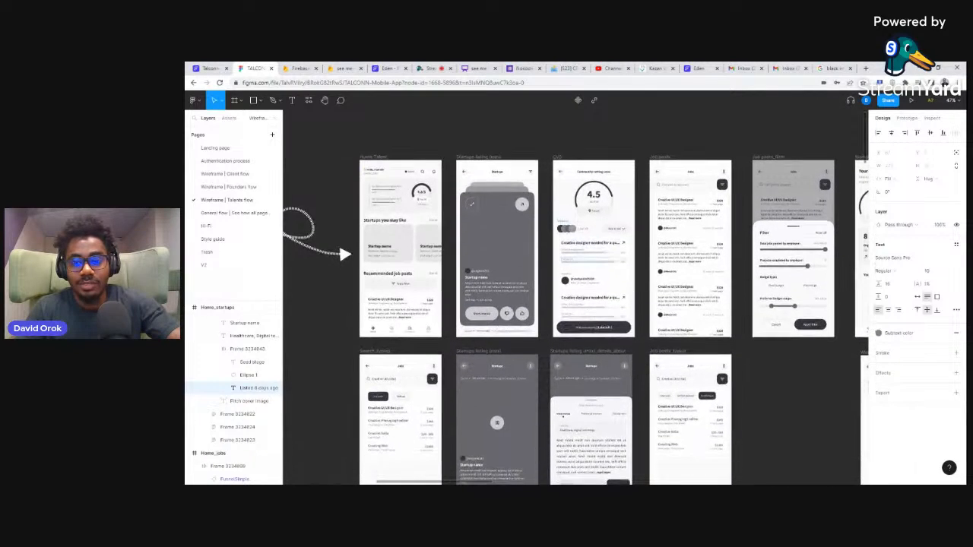
{"action": "scroll", "coordinate": [564, 261], "scroll_direction": "right", "scroll_amount": 4}
{"action": "scroll", "coordinate": [562, 182], "scroll_direction": "up", "scroll_amount": 5}
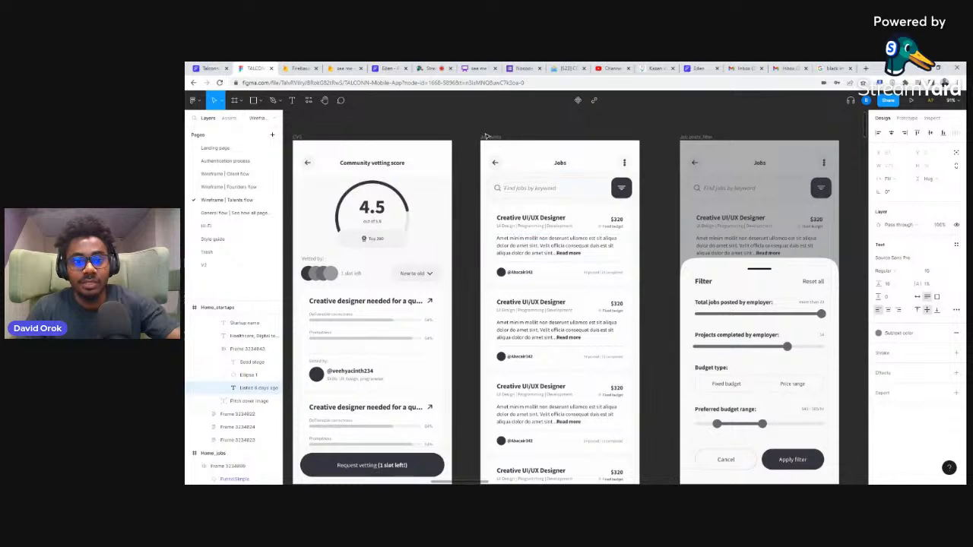
Step: Return to the FlutterFlow project and view the Teams and Home_discovertalents pages
{"action": "left_click", "coordinate": [210, 67]}
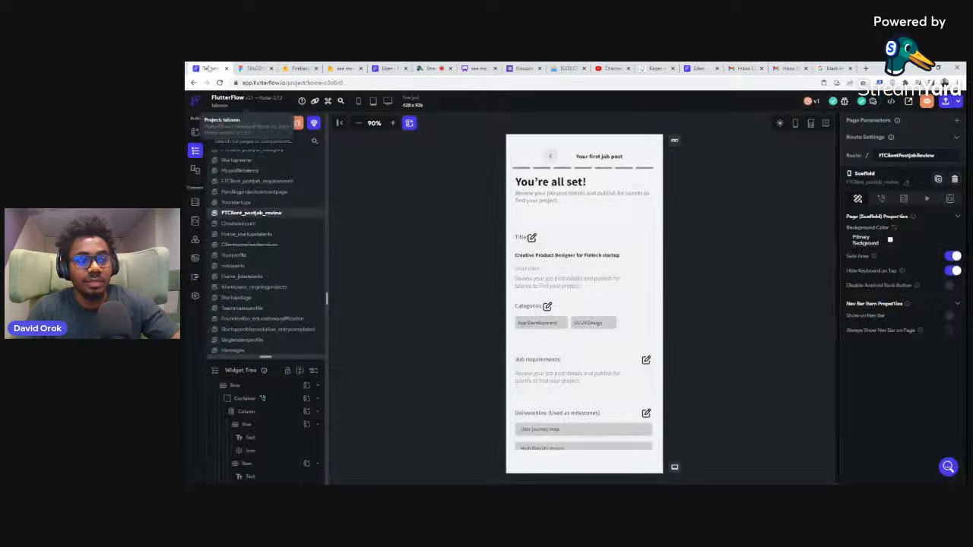
{"action": "scroll", "coordinate": [251, 268], "scroll_direction": "down", "scroll_amount": 4}
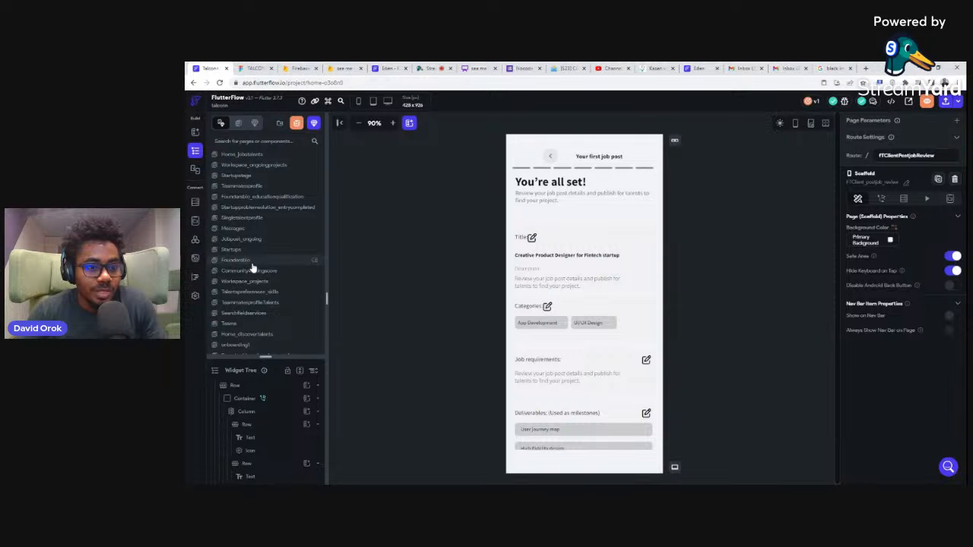
{"action": "scroll", "coordinate": [252, 266], "scroll_direction": "down", "scroll_amount": 3}
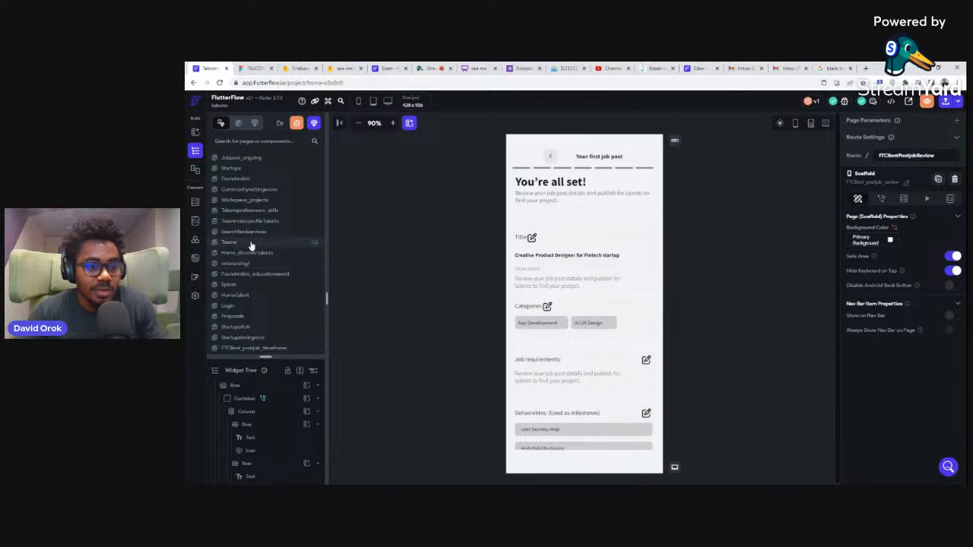
{"action": "left_click", "coordinate": [249, 243]}
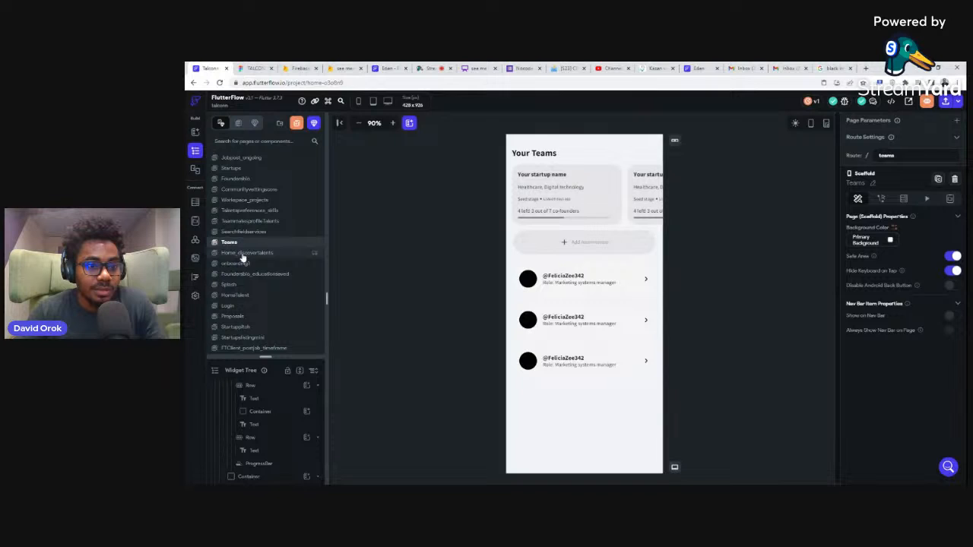
{"action": "left_click", "coordinate": [242, 257]}
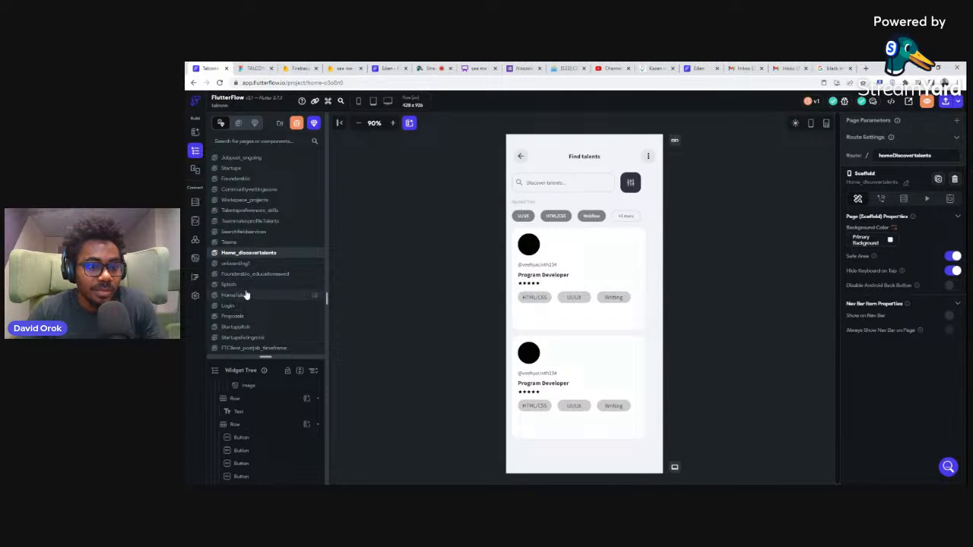
Step: Open the Jobposts page and launch the app preview from it
{"action": "scroll", "coordinate": [246, 295], "scroll_direction": "down", "scroll_amount": 5}
{"action": "scroll", "coordinate": [247, 292], "scroll_direction": "down", "scroll_amount": 3}
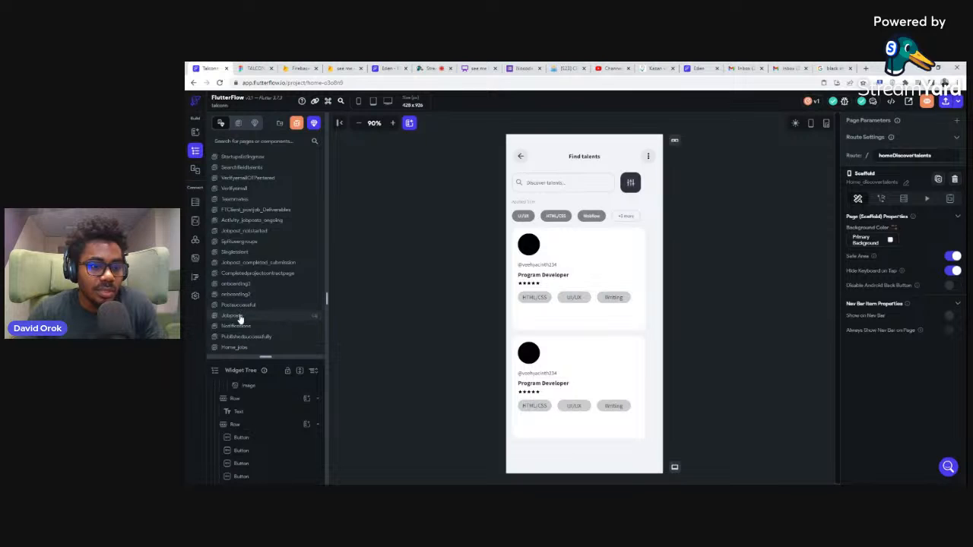
{"action": "left_click", "coordinate": [237, 319]}
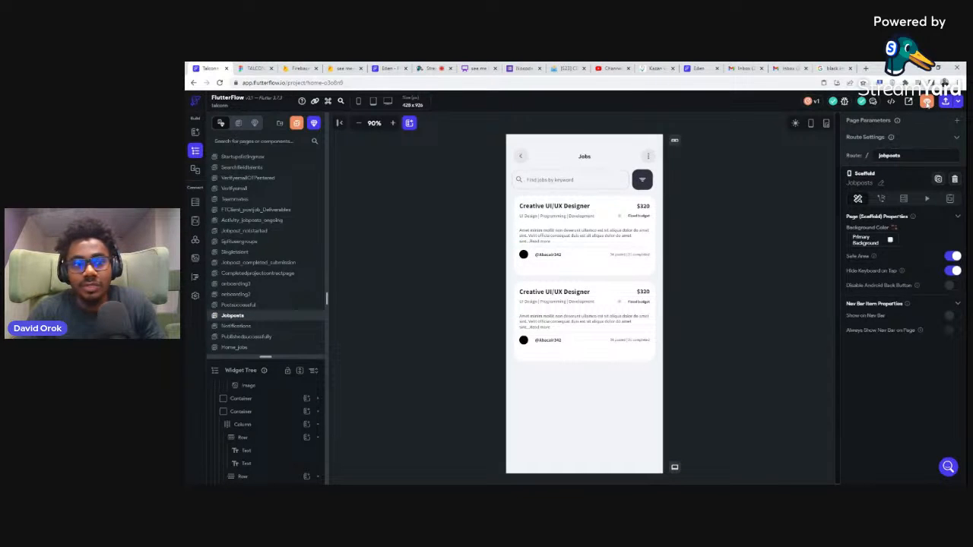
{"action": "left_click", "coordinate": [928, 102]}
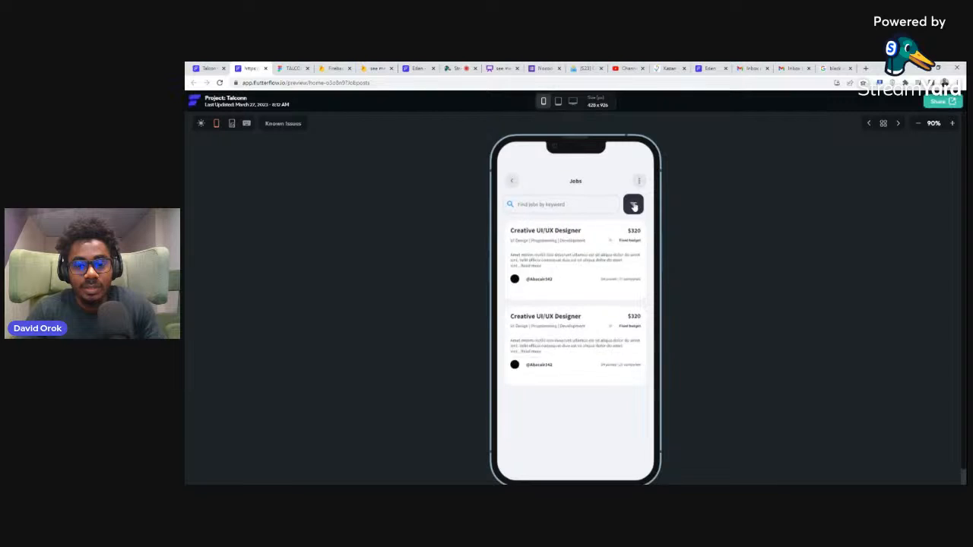
Step: Test the job filter sheet in the preview by moving its employer-jobs and budget range sliders, and dismiss the sheet
{"action": "left_click", "coordinate": [634, 204]}
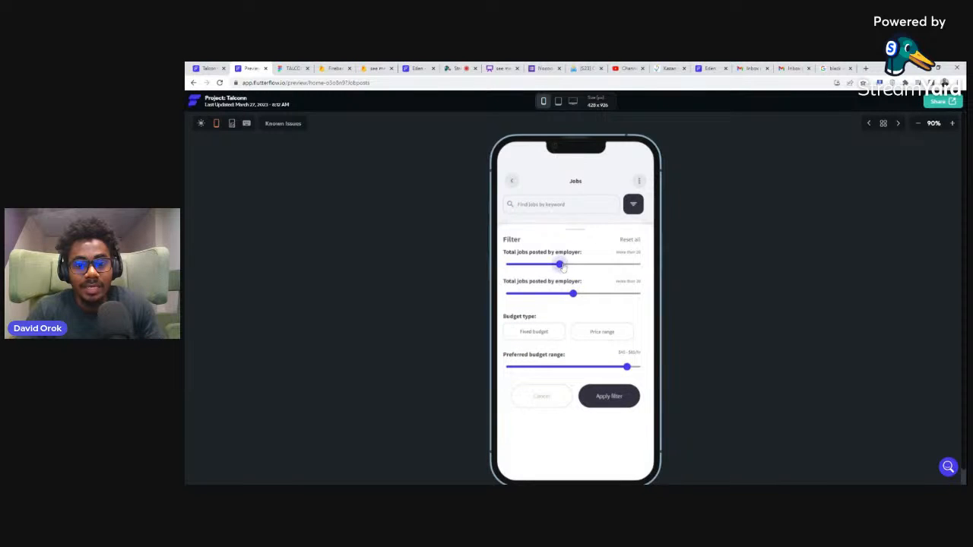
{"action": "left_click_drag", "start_coordinate": [560, 264], "coordinate": [617, 305]}
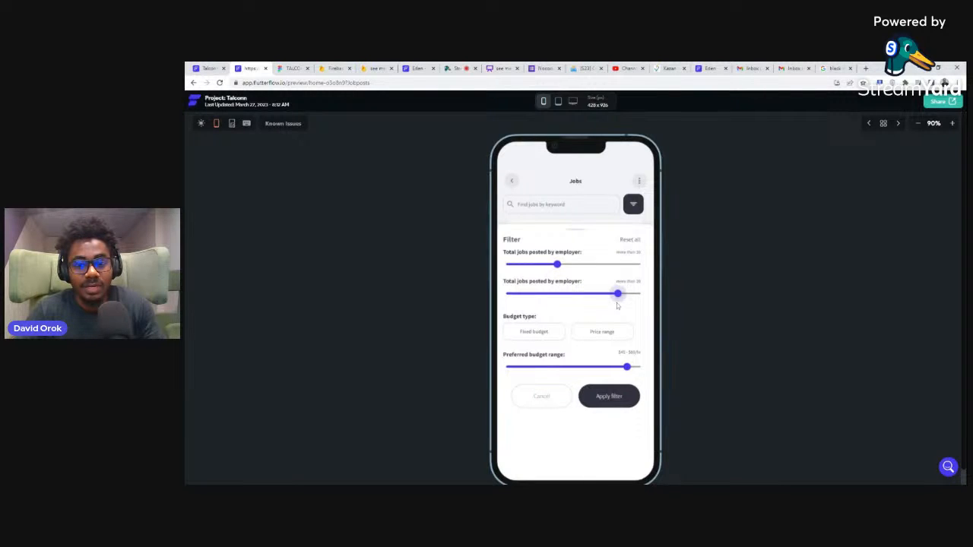
{"action": "mouse_move", "coordinate": [622, 360]}
{"action": "left_mouse_down"}
{"action": "mouse_move", "coordinate": [552, 370]}
{"action": "mouse_move", "coordinate": [620, 368]}
{"action": "left_mouse_up"}
{"action": "left_click", "coordinate": [636, 201]}
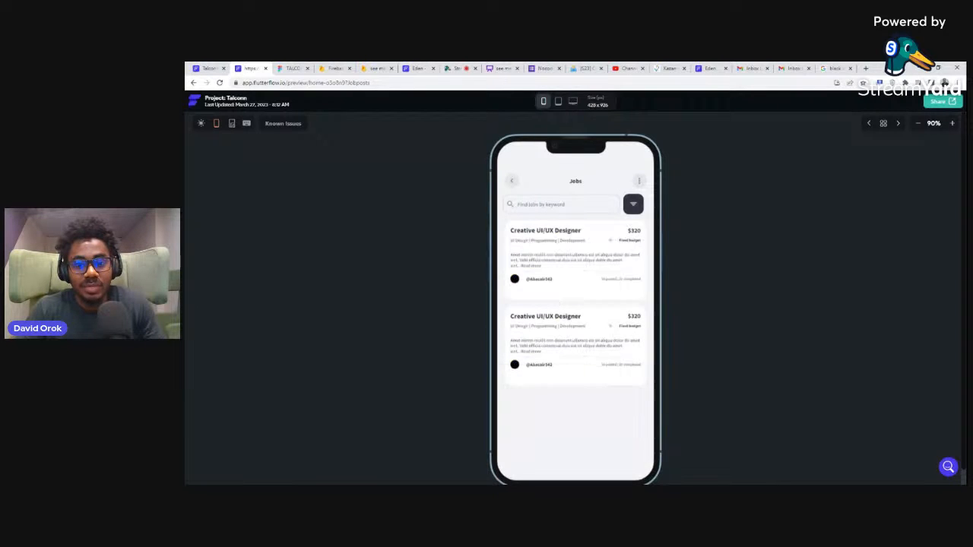
Step: Reopen the filter sheet, lower the second employer-jobs slider, dismiss the sheet and close the preview
{"action": "left_click", "coordinate": [635, 204]}
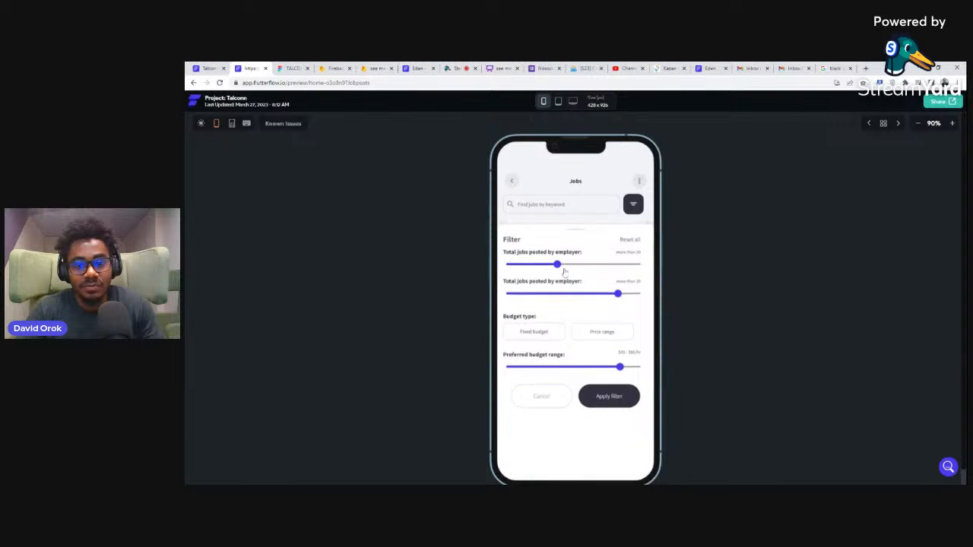
{"action": "left_click_drag", "start_coordinate": [617, 294], "coordinate": [544, 298]}
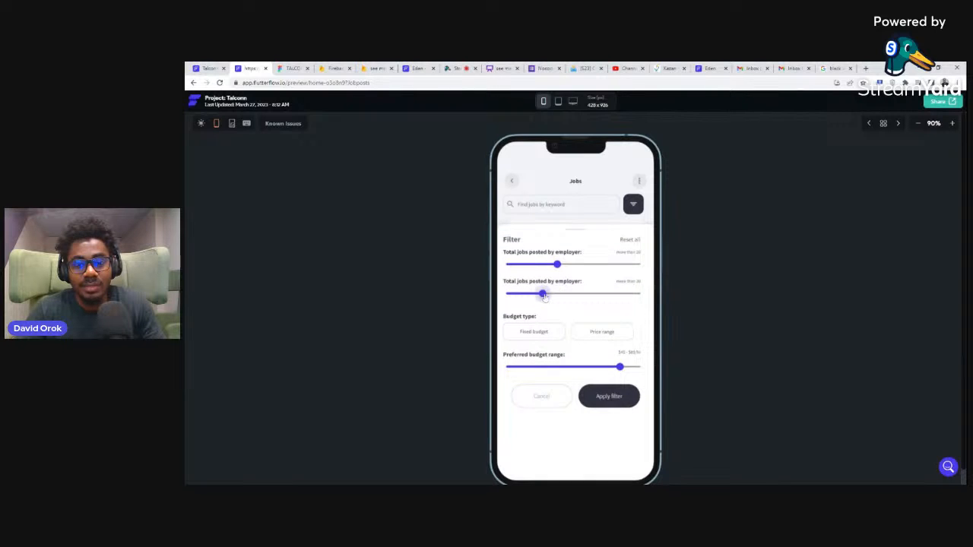
{"action": "left_click", "coordinate": [618, 193]}
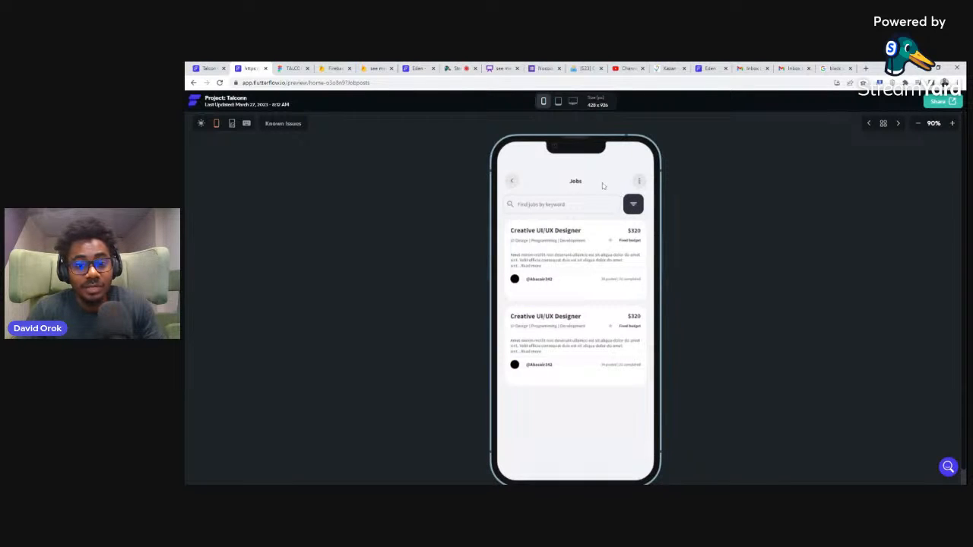
{"action": "left_click", "coordinate": [266, 68]}
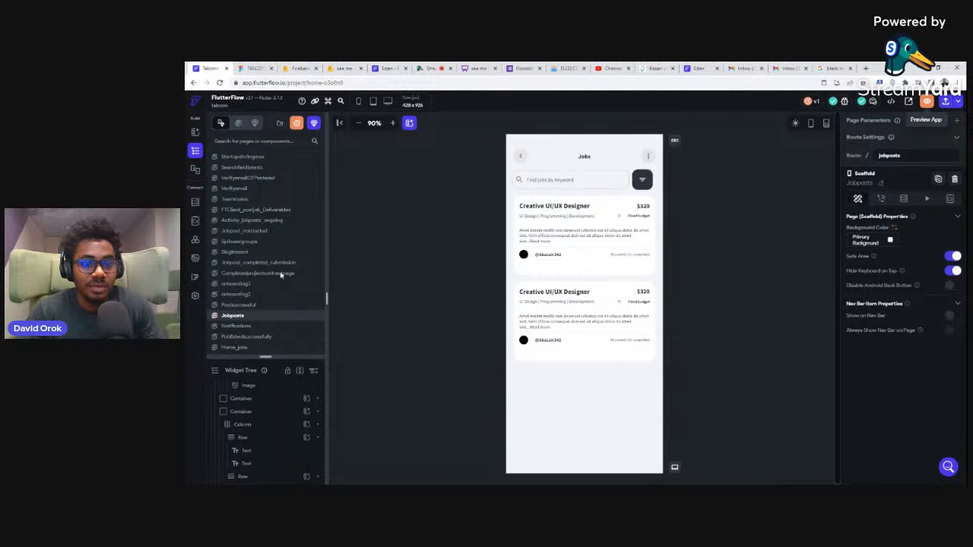
Step: View the Home_jobs, Talentspreferences_levelvet and Workspace pages in the project
{"action": "scroll", "coordinate": [269, 354], "scroll_direction": "down", "scroll_amount": 1}
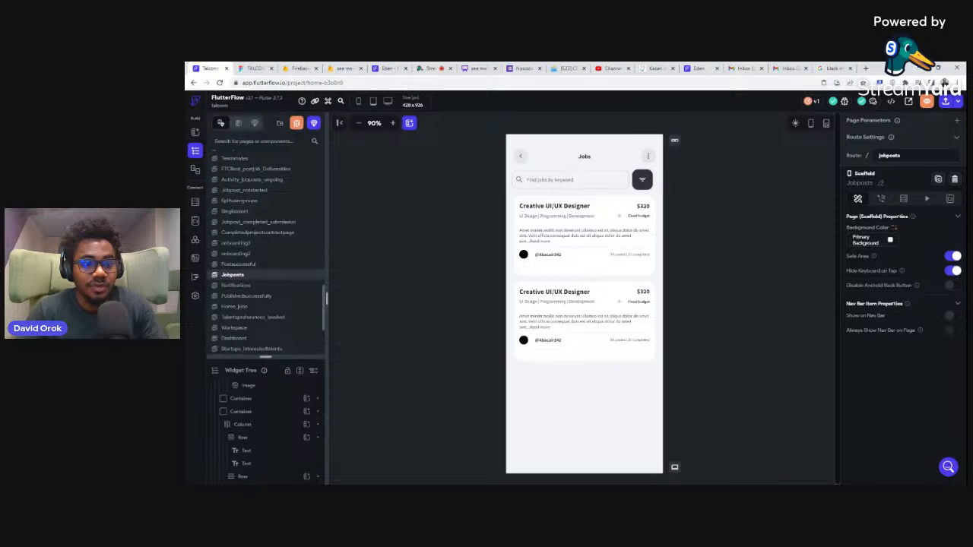
{"action": "left_click", "coordinate": [254, 307]}
{"action": "left_click", "coordinate": [257, 317]}
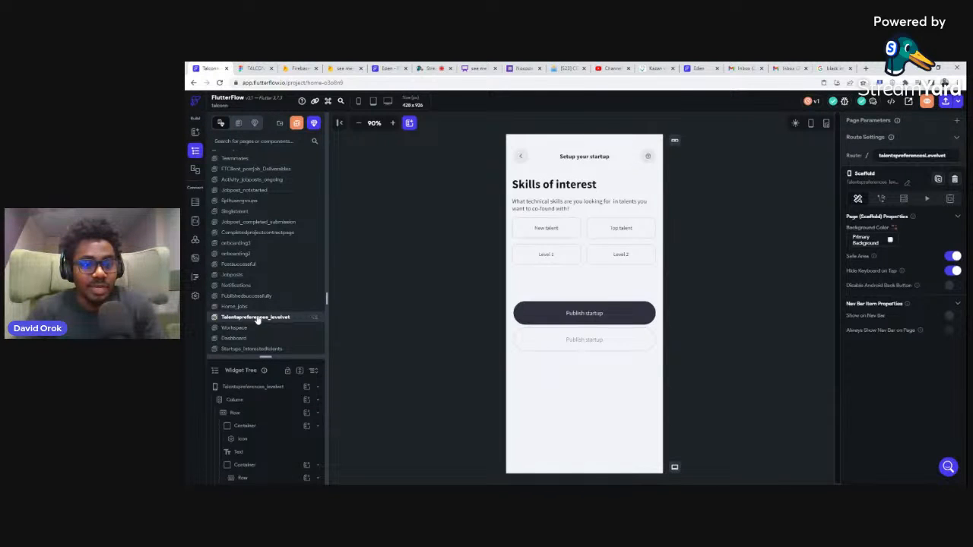
{"action": "left_click", "coordinate": [235, 328]}
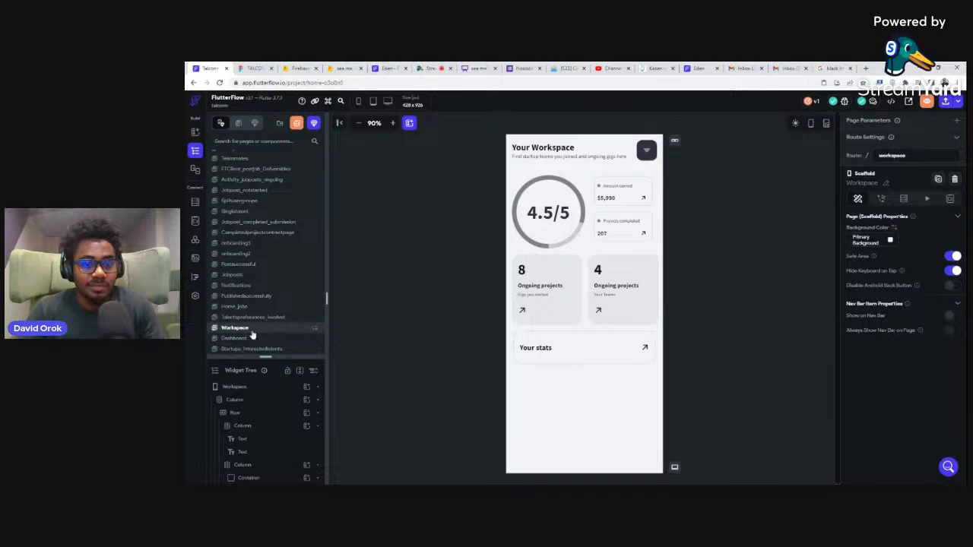
Step: View the Dashboard and Startupproblemsolution pages
{"action": "left_click", "coordinate": [253, 339]}
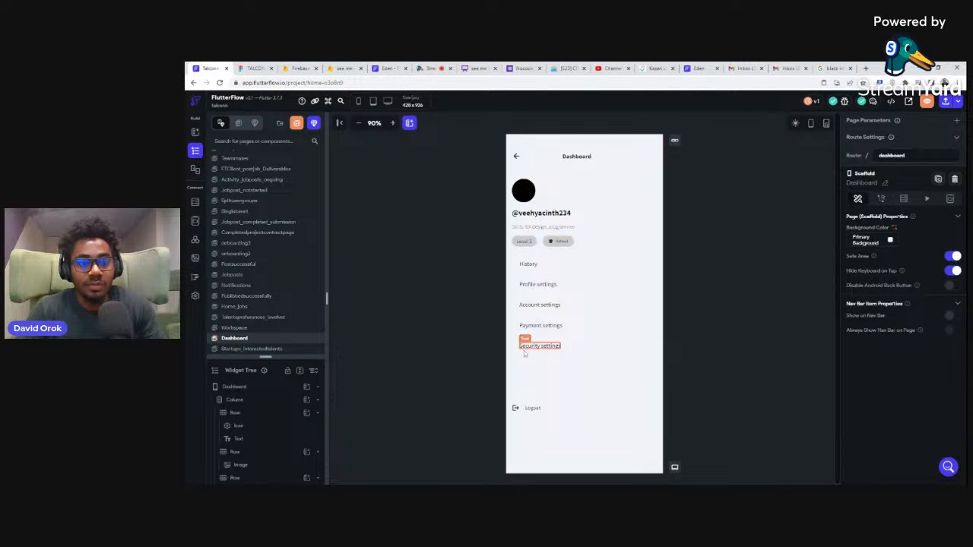
{"action": "scroll", "coordinate": [263, 293], "scroll_direction": "down", "scroll_amount": 3}
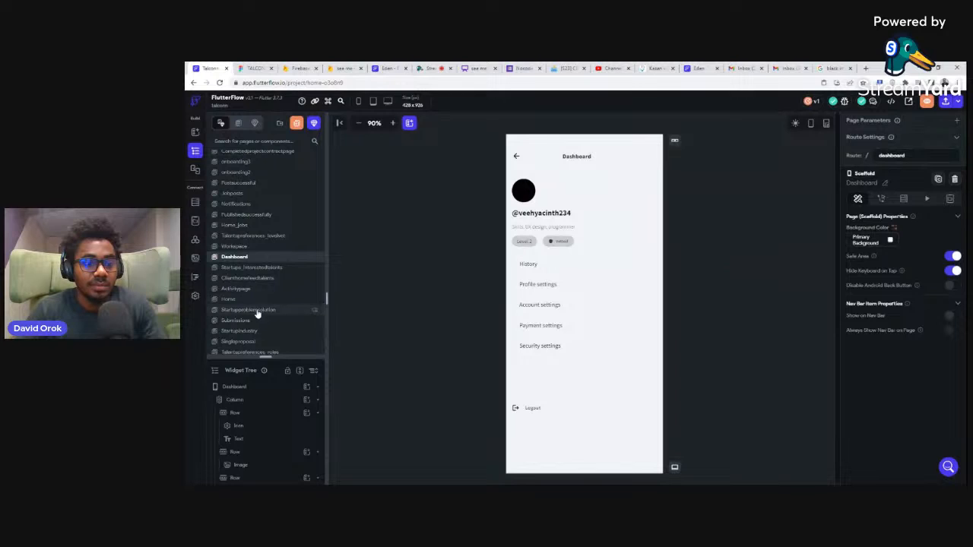
{"action": "left_click", "coordinate": [251, 310]}
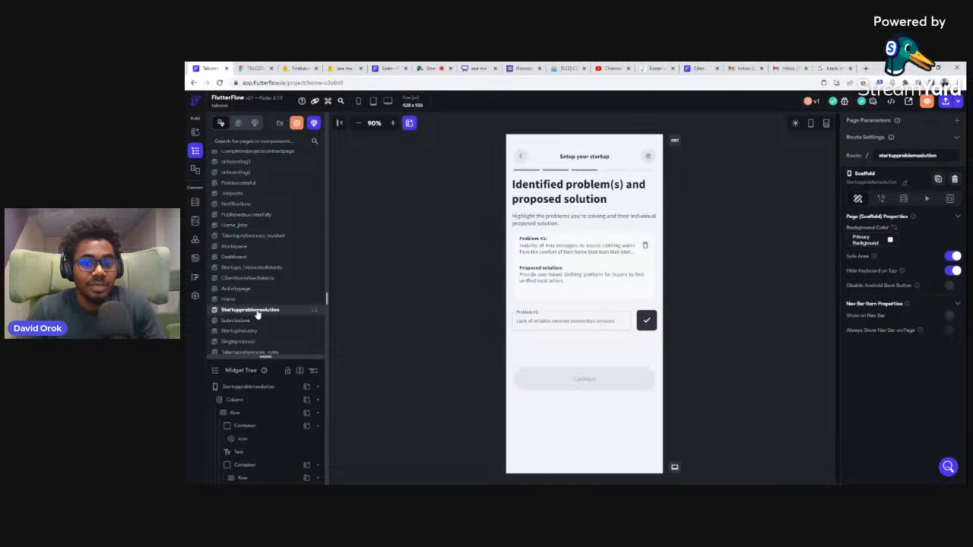
Step: View the Submissions, Startupindustry, Singleproposal and Talentspreferences_roles pages
{"action": "left_click", "coordinate": [251, 322]}
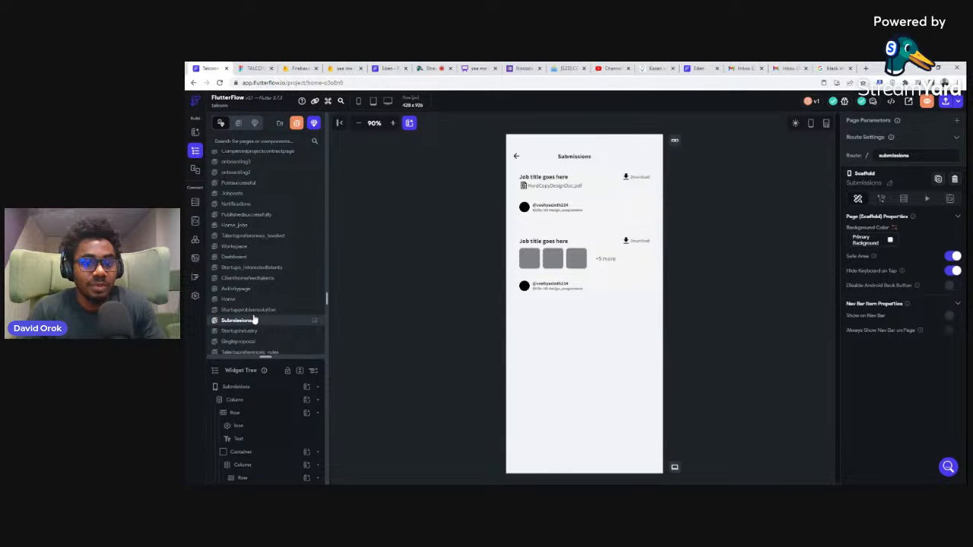
{"action": "scroll", "coordinate": [255, 318], "scroll_direction": "down", "scroll_amount": 2}
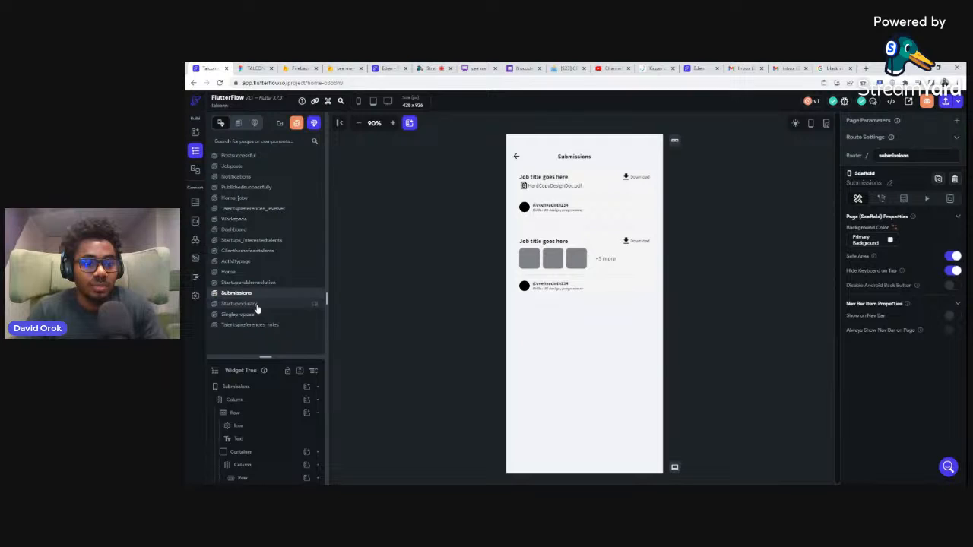
{"action": "left_click", "coordinate": [257, 304]}
{"action": "left_click", "coordinate": [257, 315]}
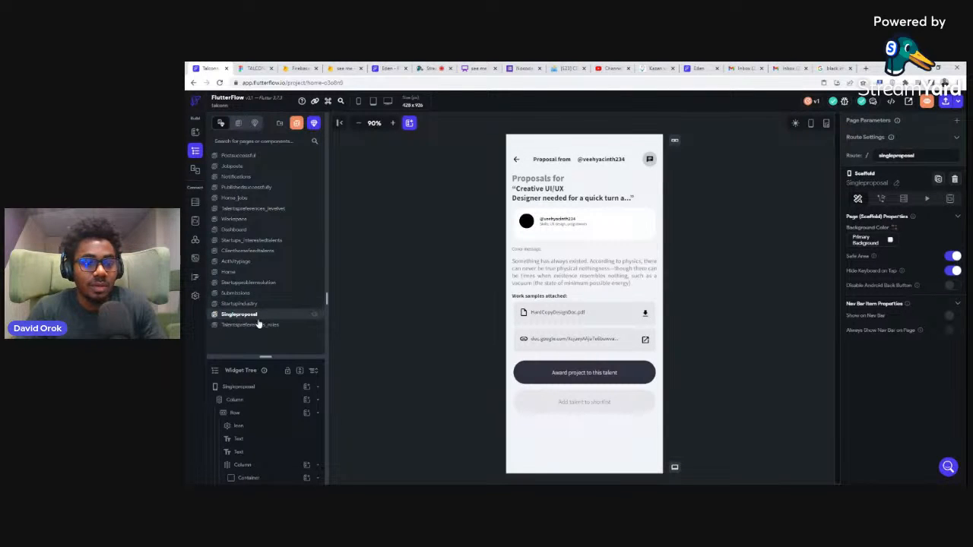
{"action": "left_click", "coordinate": [255, 325]}
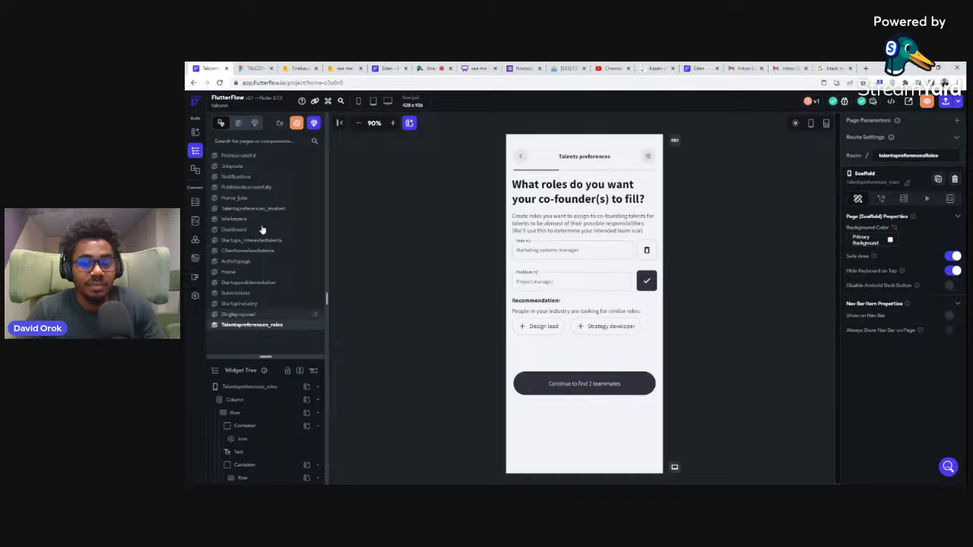
Step: View the Jobpost_notstarted and Teammates pages
{"action": "scroll", "coordinate": [261, 228], "scroll_direction": "up", "scroll_amount": 3}
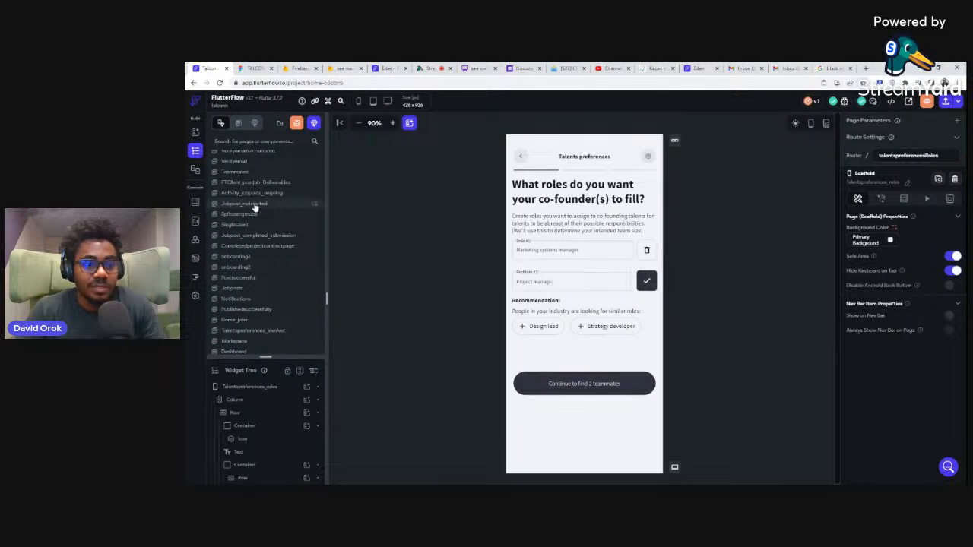
{"action": "left_click", "coordinate": [255, 205]}
{"action": "scroll", "coordinate": [256, 209], "scroll_direction": "up", "scroll_amount": 2}
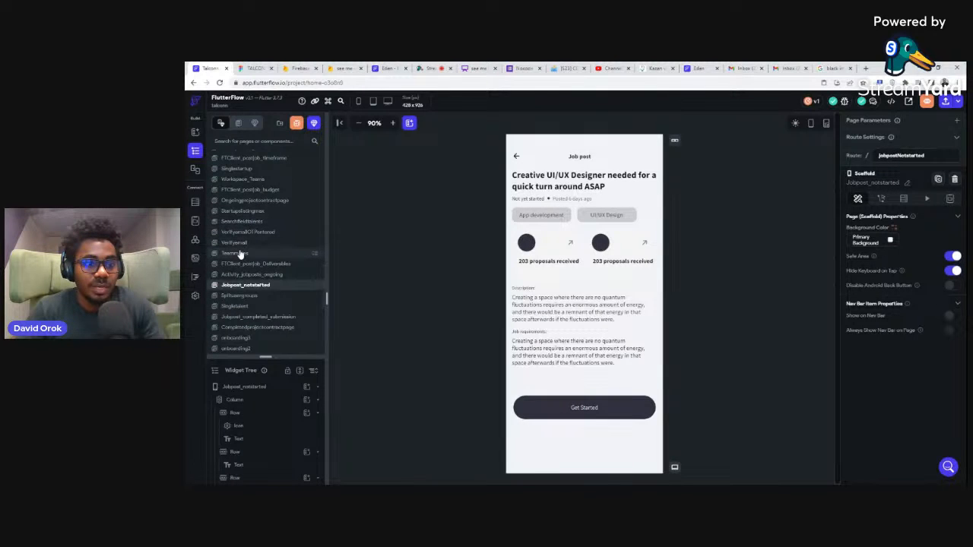
{"action": "left_click", "coordinate": [238, 253]}
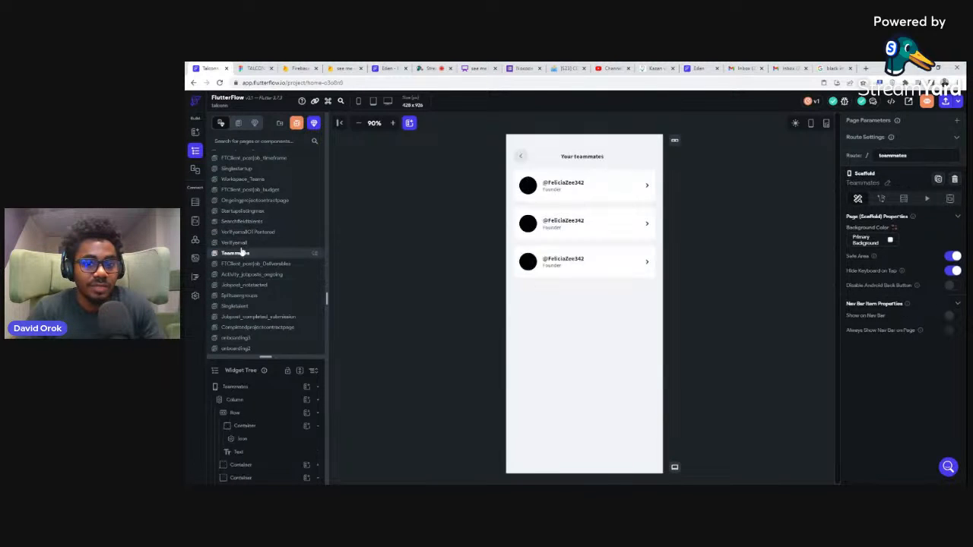
Step: List the project's components and view the price range sheet, Jobposts_filter and startup listing details components
{"action": "left_click", "coordinate": [254, 124]}
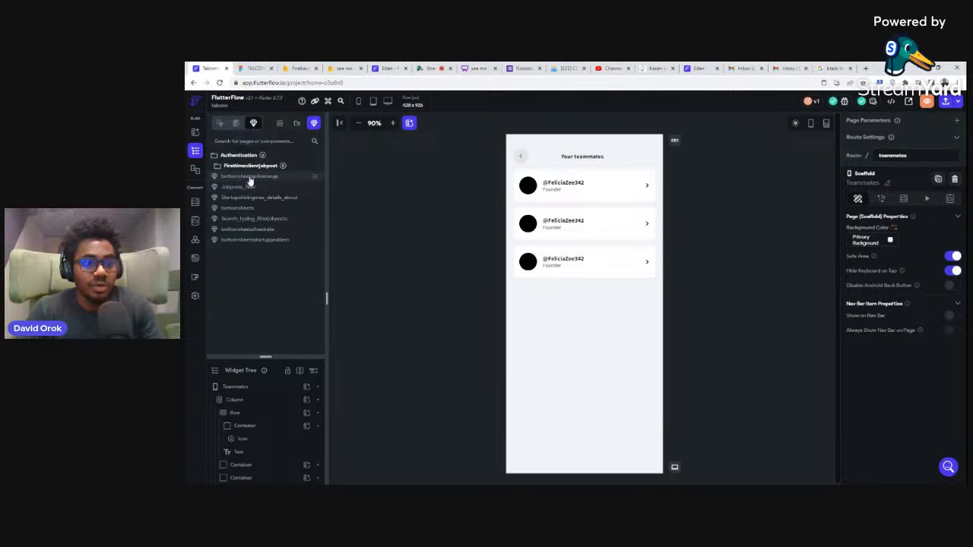
{"action": "left_click", "coordinate": [250, 176]}
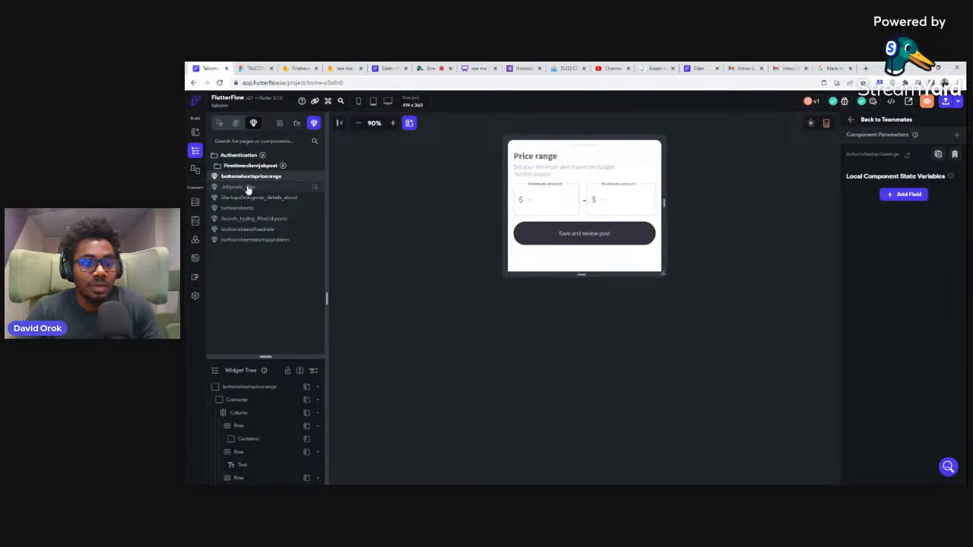
{"action": "left_click", "coordinate": [247, 188]}
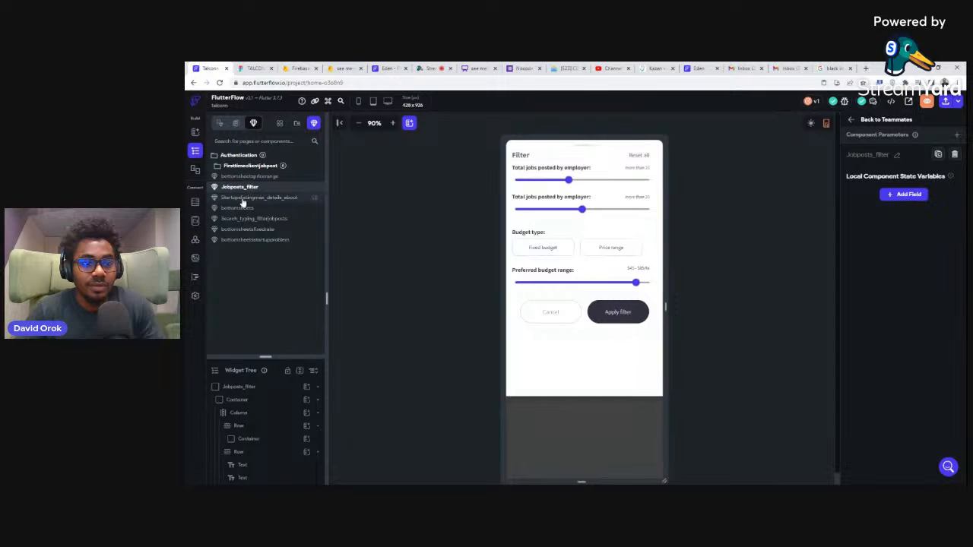
{"action": "left_click", "coordinate": [242, 198]}
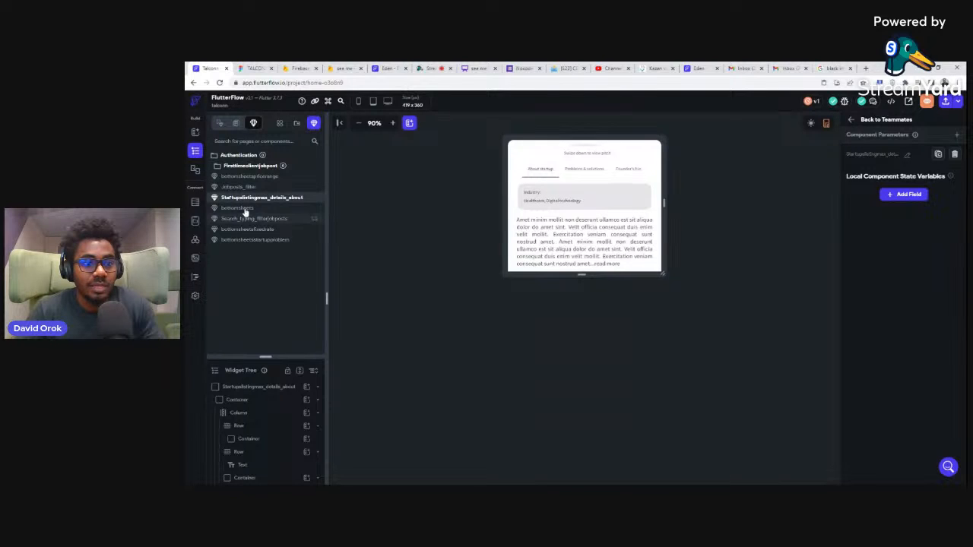
Step: View the bottomsheets, Search_typing_filterjobposts, fixed-rate sheet and startup-problem sheet components
{"action": "left_click", "coordinate": [245, 211]}
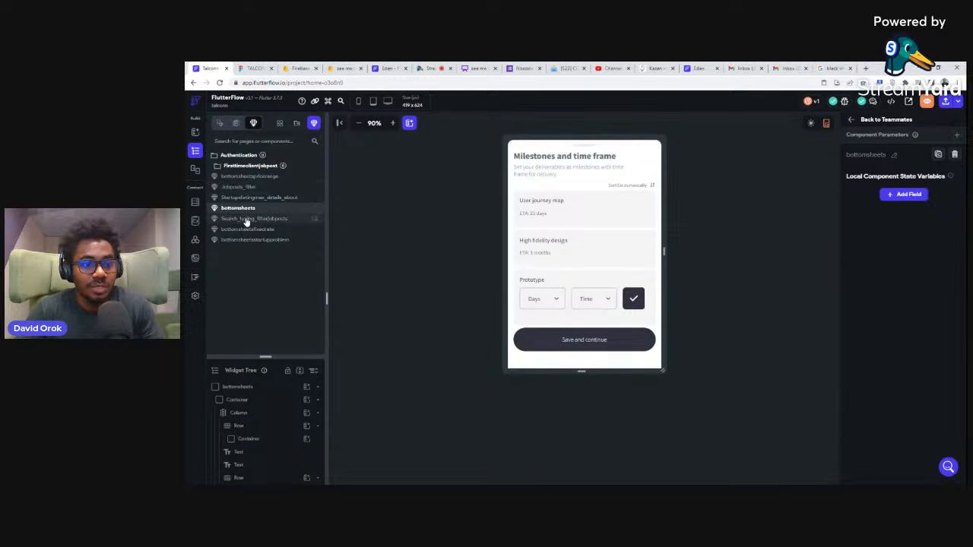
{"action": "left_click", "coordinate": [246, 219]}
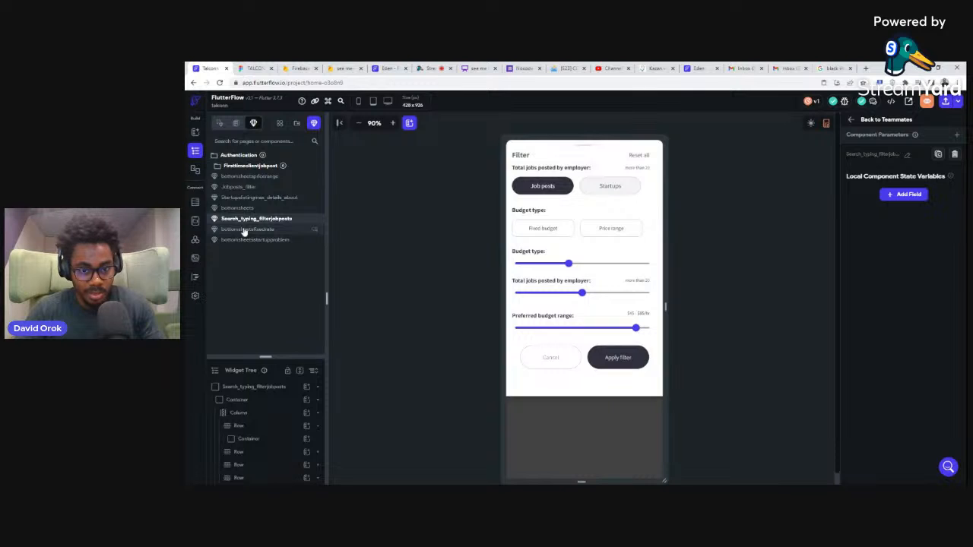
{"action": "left_click", "coordinate": [245, 229]}
{"action": "left_click", "coordinate": [249, 240]}
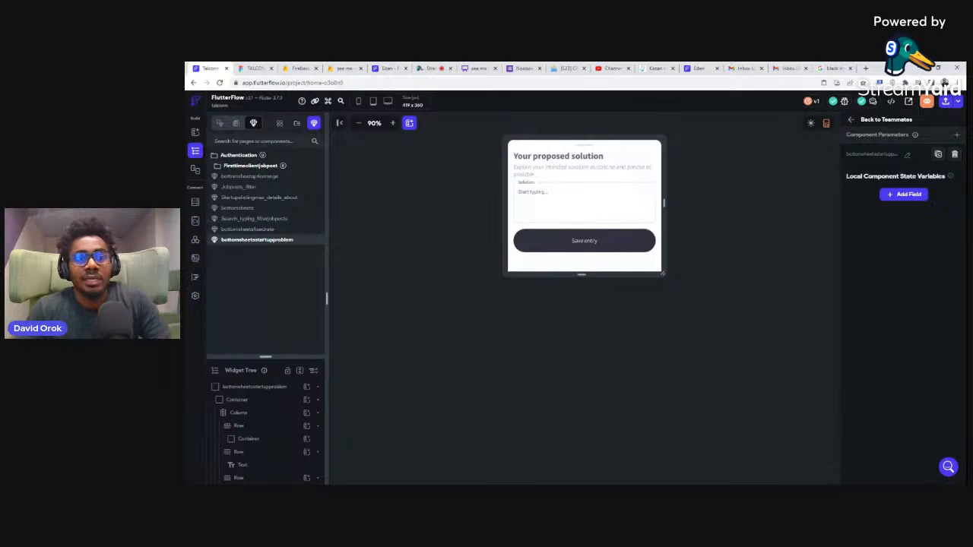
Step: Leave the Talconn project, open the Eden project and show its full page list in an enlarged area
{"action": "left_click", "coordinate": [195, 102]}
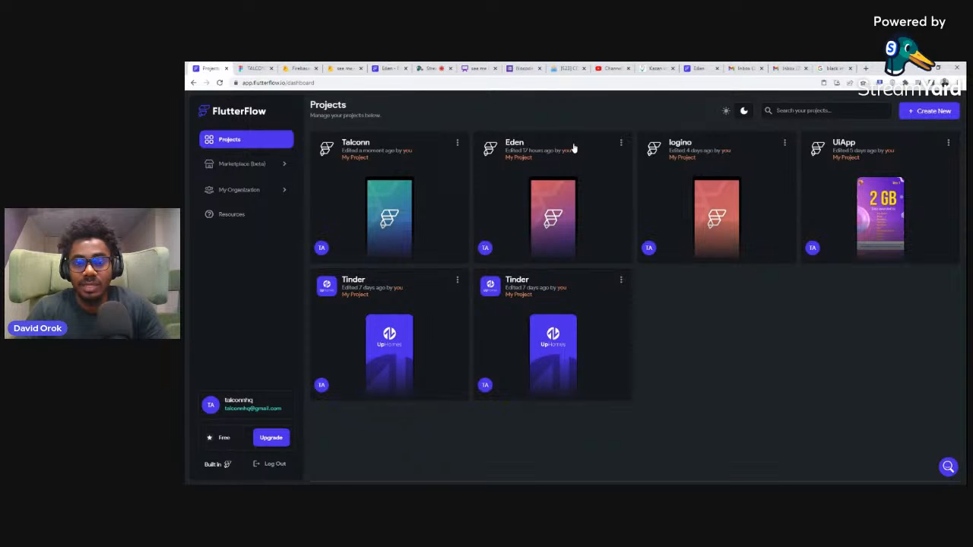
{"action": "left_click", "coordinate": [517, 147]}
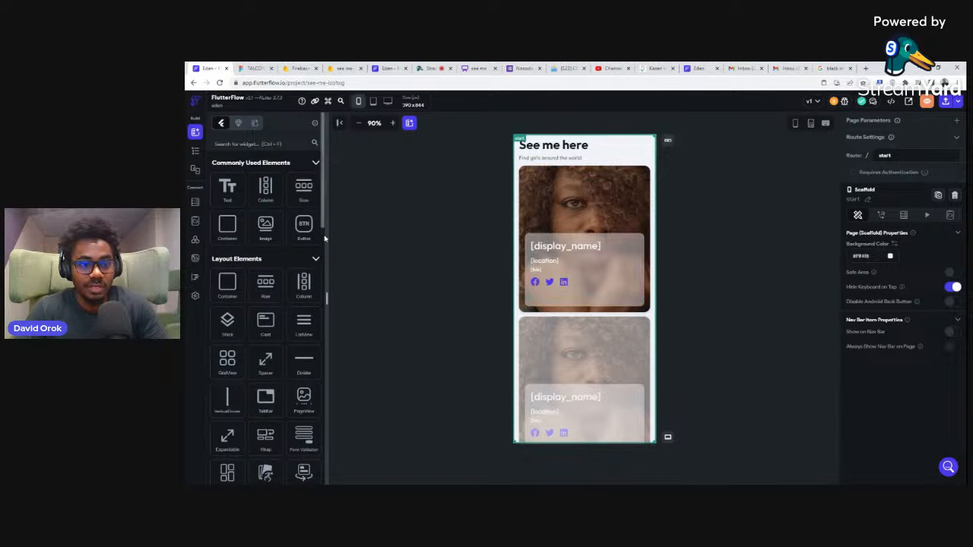
{"action": "left_click_drag", "start_coordinate": [326, 298], "coordinate": [353, 309]}
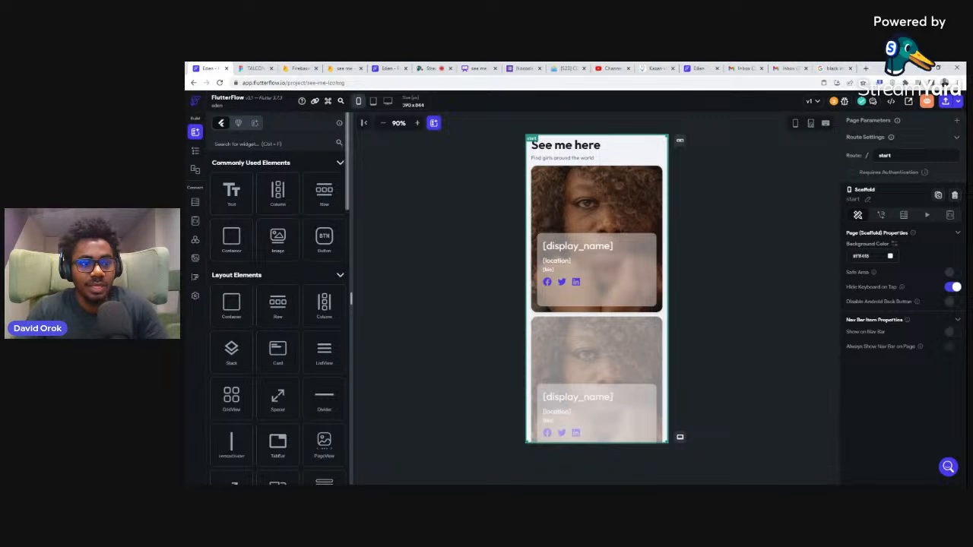
{"action": "left_click", "coordinate": [196, 150]}
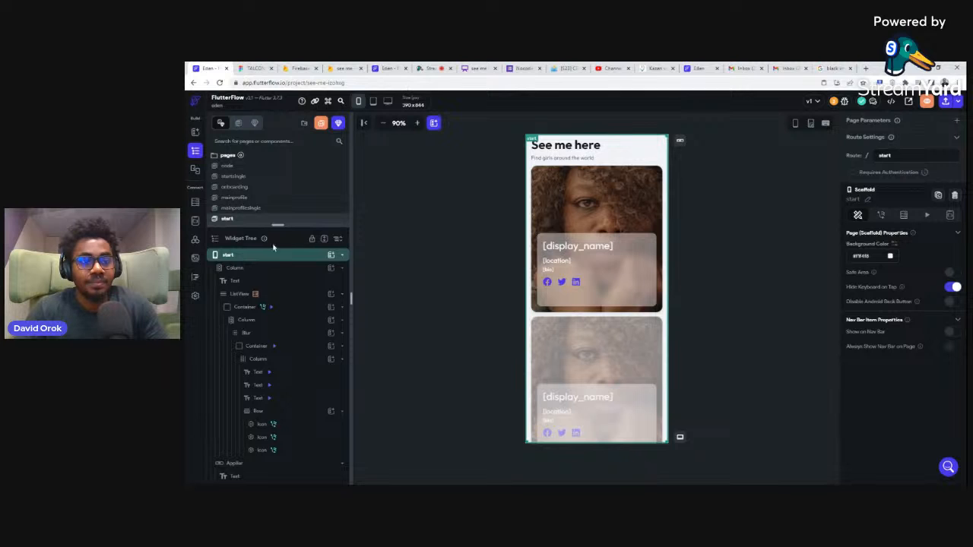
{"action": "left_click_drag", "start_coordinate": [273, 247], "coordinate": [275, 374]}
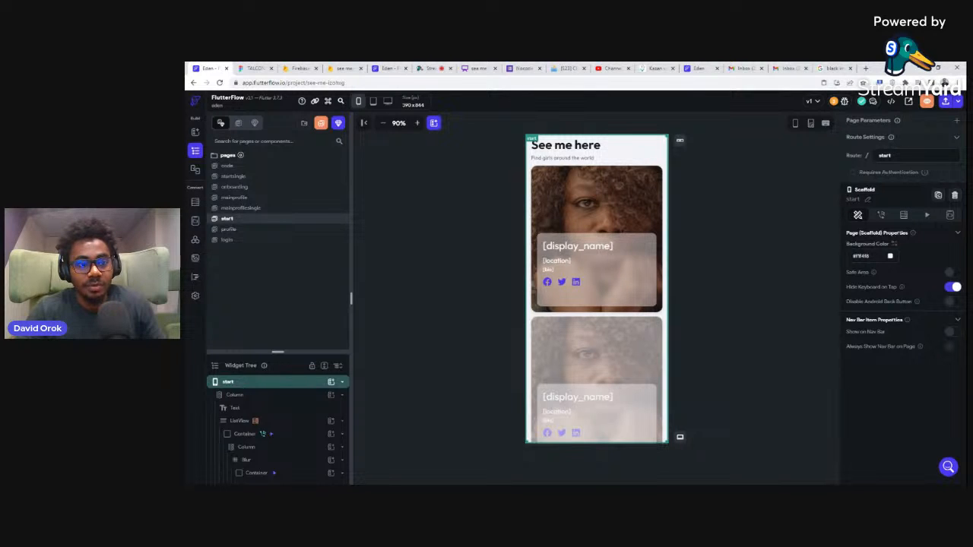
Step: Examine the Eden project's profile page from the photo and form fields down to the save and logout controls
{"action": "left_click", "coordinate": [232, 231]}
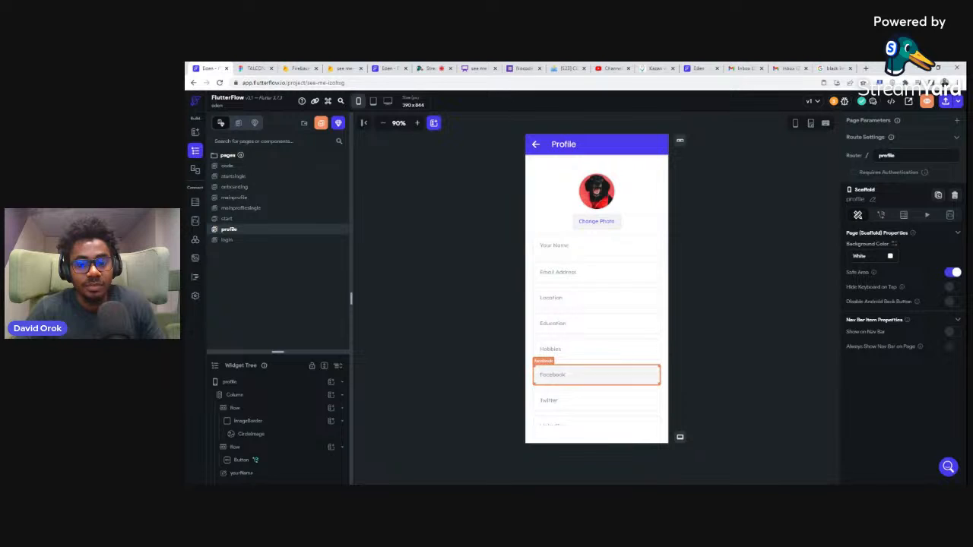
{"action": "scroll", "coordinate": [572, 390], "scroll_direction": "down", "scroll_amount": 1}
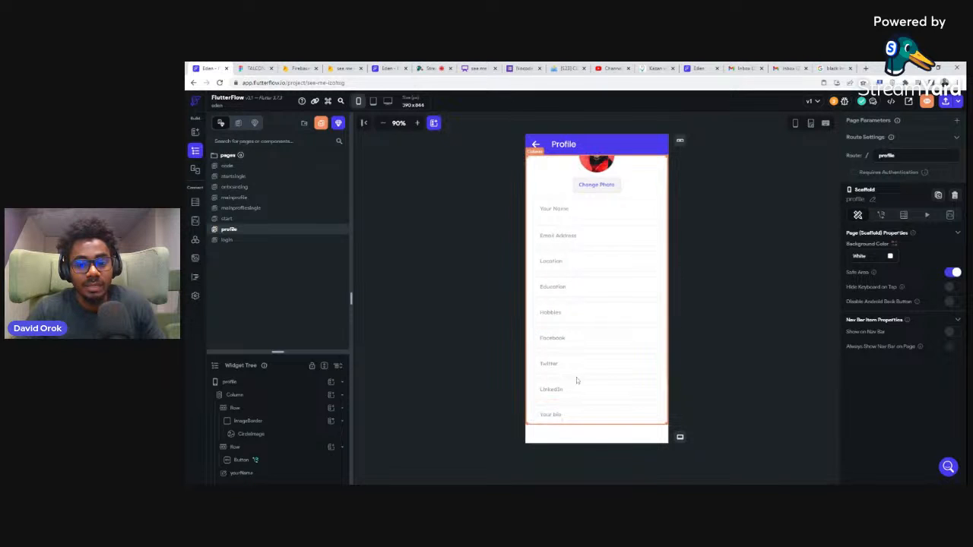
{"action": "scroll", "coordinate": [576, 374], "scroll_direction": "down", "scroll_amount": 2}
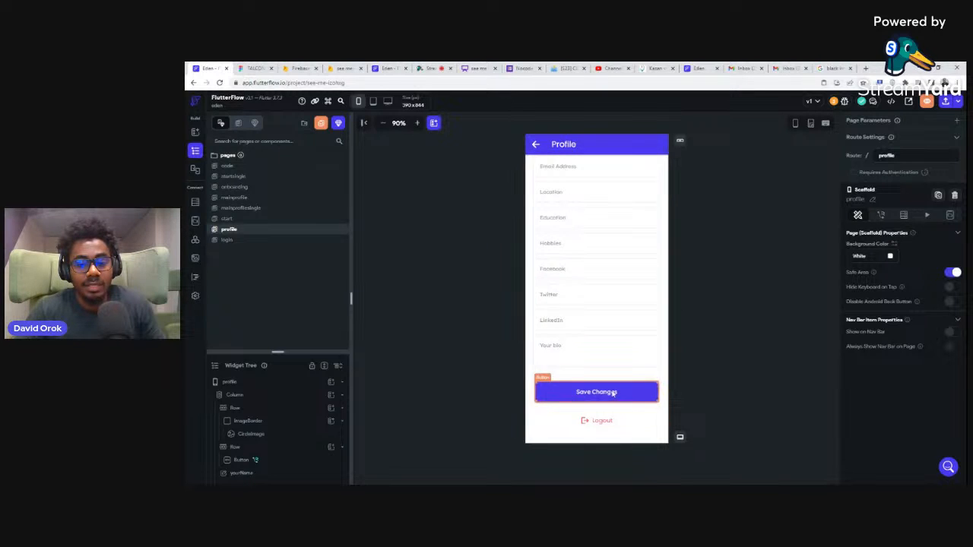
{"action": "scroll", "coordinate": [612, 228], "scroll_direction": "up", "scroll_amount": 3}
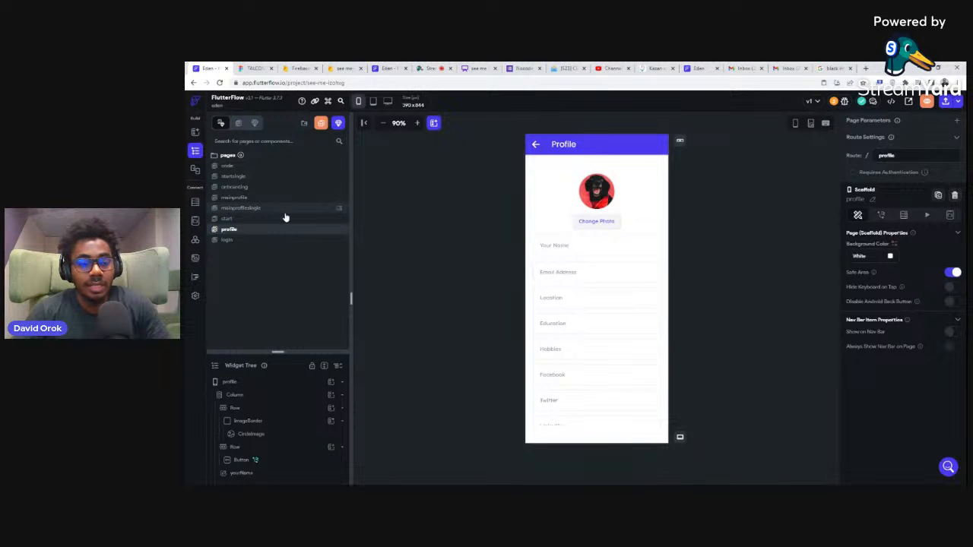
Step: View the Eden project's login, startsingle and start pages
{"action": "left_click", "coordinate": [228, 240]}
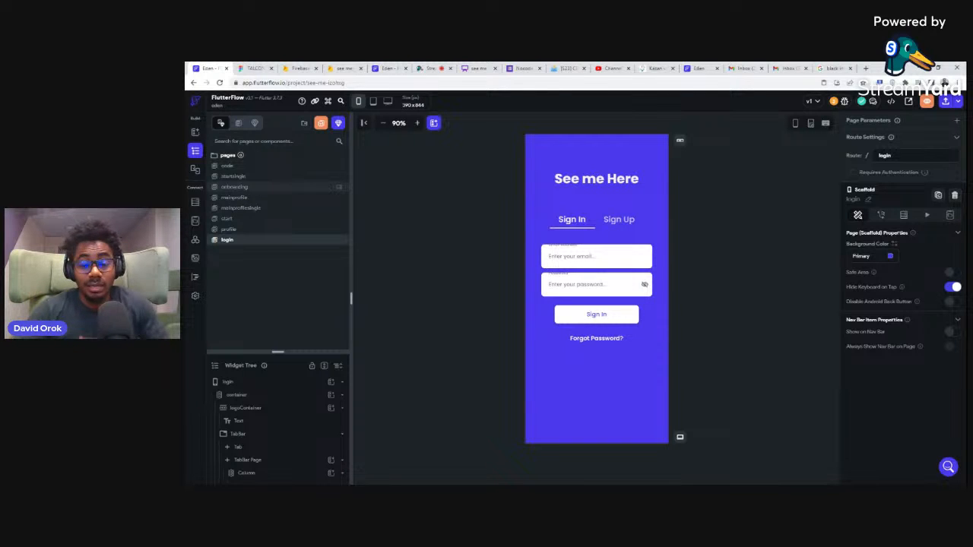
{"action": "left_click", "coordinate": [252, 177]}
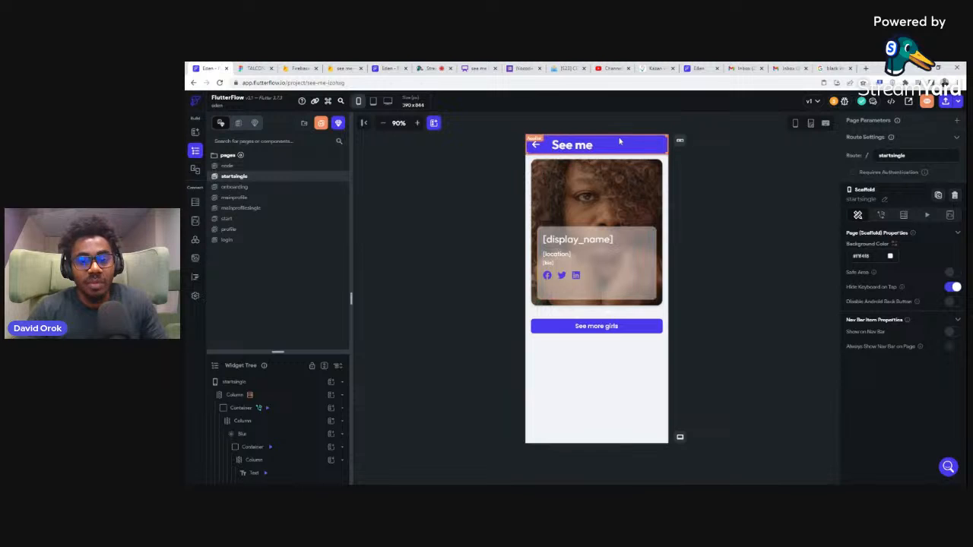
{"action": "left_click", "coordinate": [228, 219]}
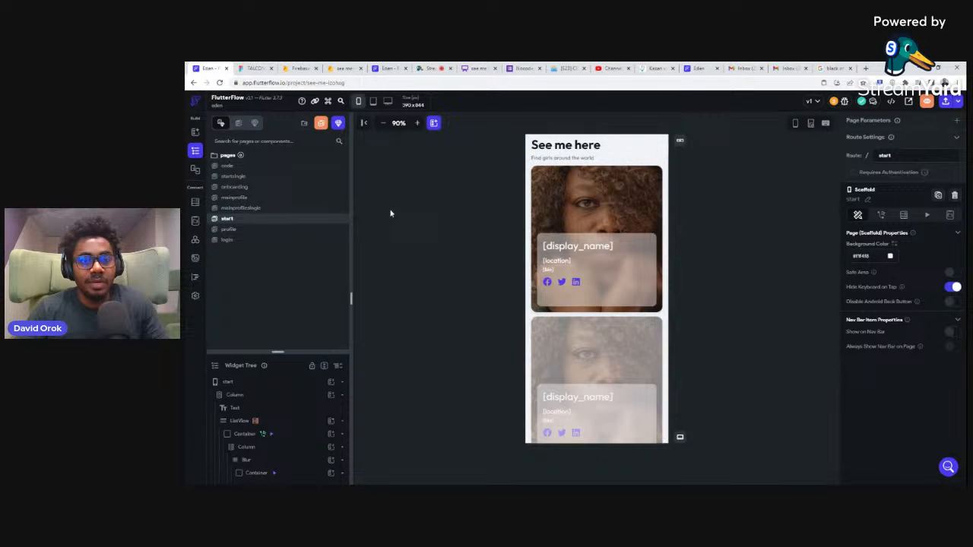
Step: Return to the projects dashboard and create a blank project named Eden web
{"action": "left_click", "coordinate": [193, 104]}
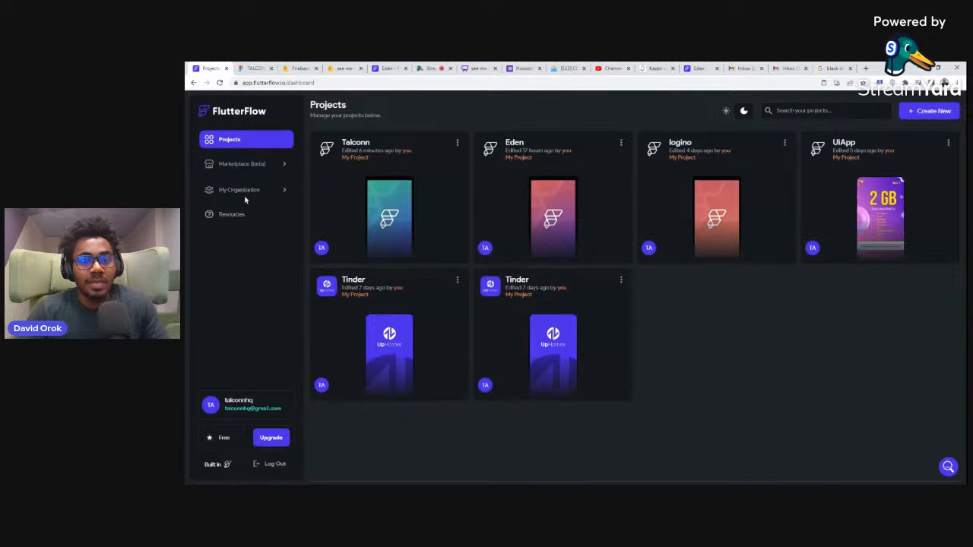
{"action": "left_click", "coordinate": [935, 115]}
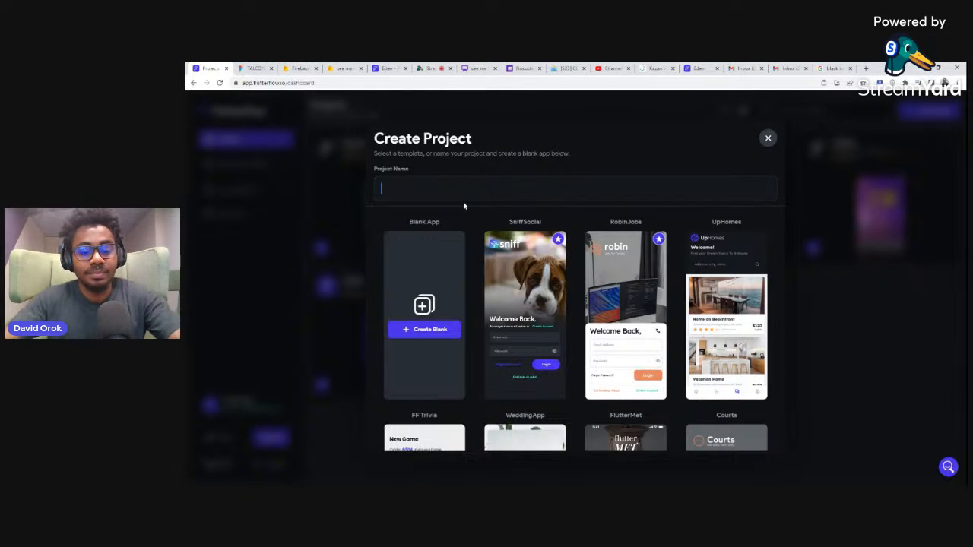
{"action": "type", "text": "ede"}
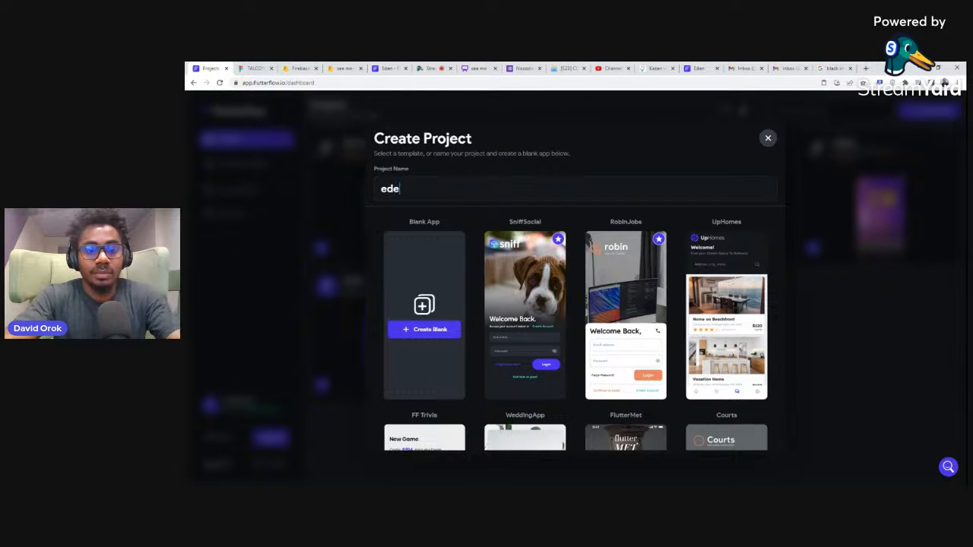
{"action": "type", "text": "n web"}
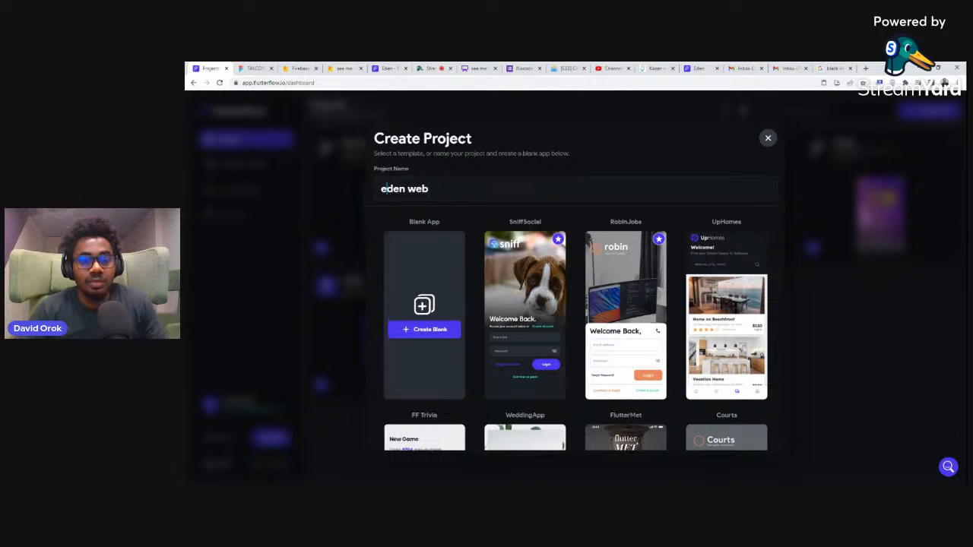
{"action": "left_click", "coordinate": [384, 188]}
{"action": "key", "text": "BackSpace"}
{"action": "type", "text": "E"}
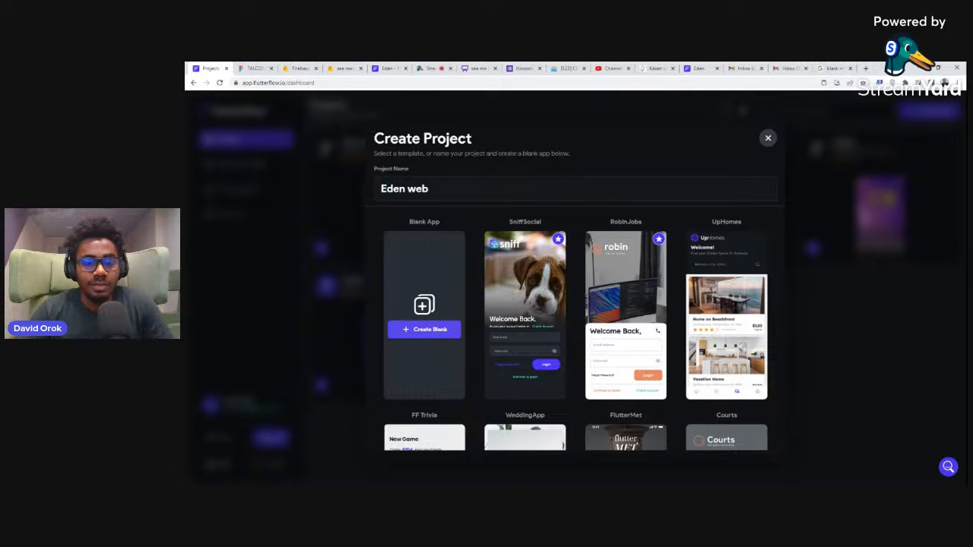
{"action": "left_click", "coordinate": [434, 331]}
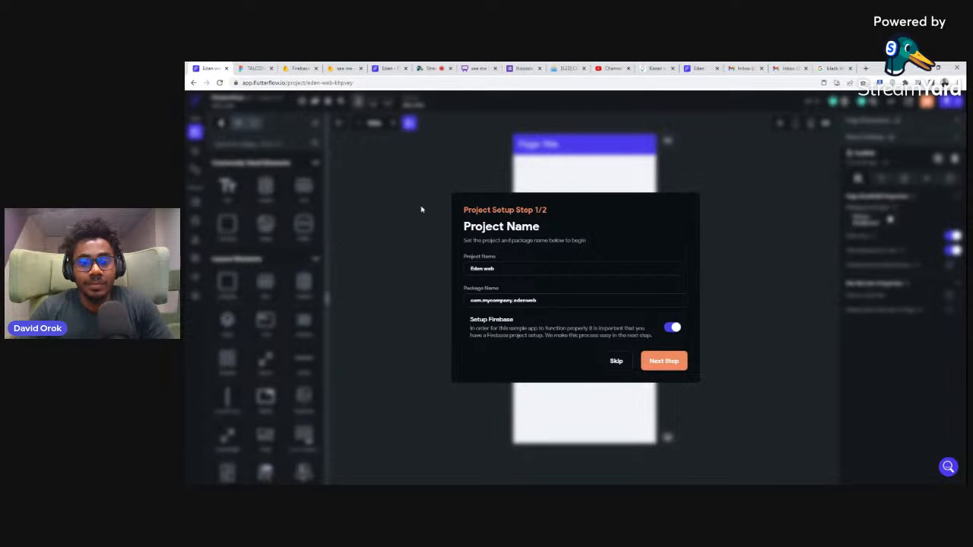
Step: Continue the project setup with Firebase enabled, and switch to the Firebase console's list of all projects
{"action": "left_click", "coordinate": [654, 366]}
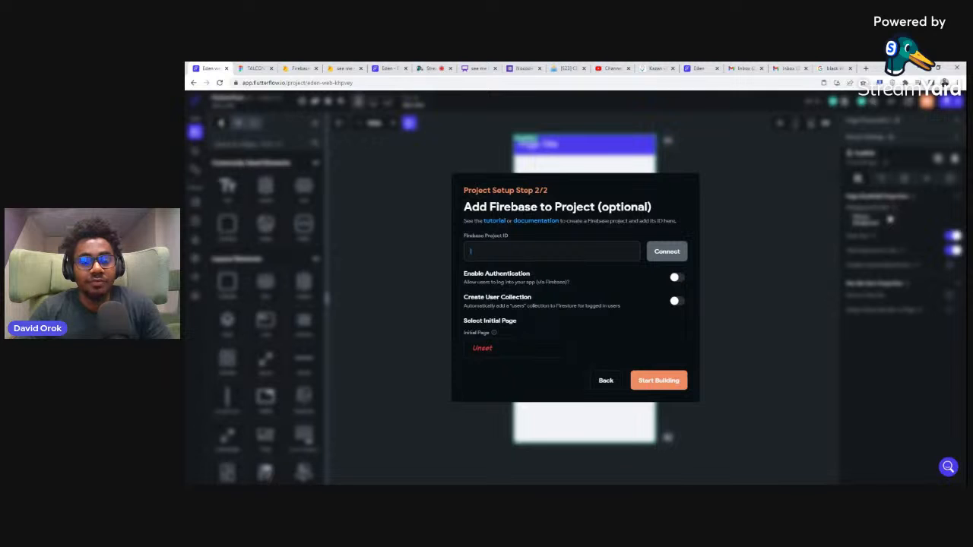
{"action": "left_click", "coordinate": [295, 68]}
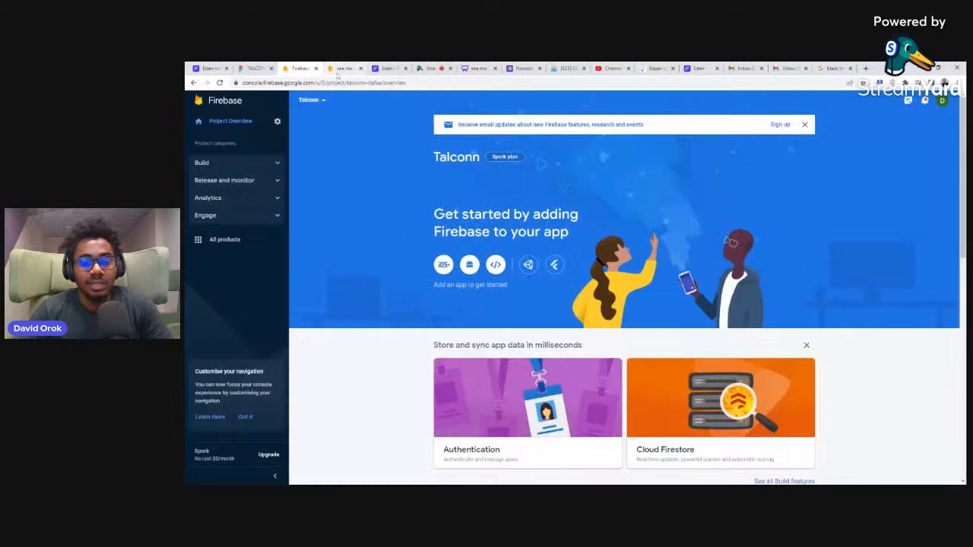
{"action": "left_click", "coordinate": [196, 103]}
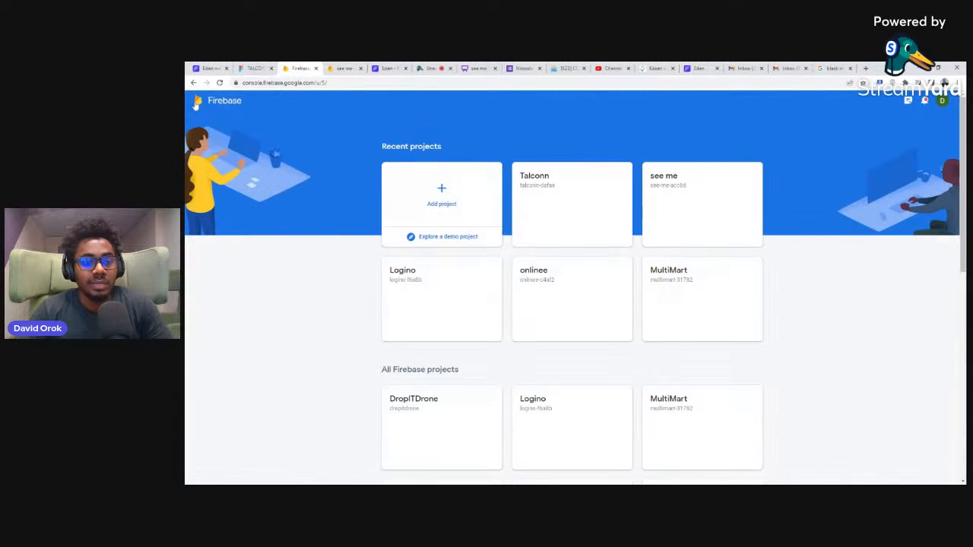
Step: Start a new Firebase project named Eden Web, and close the two inbox tabs and the YouTube channel tab
{"action": "left_click", "coordinate": [452, 189]}
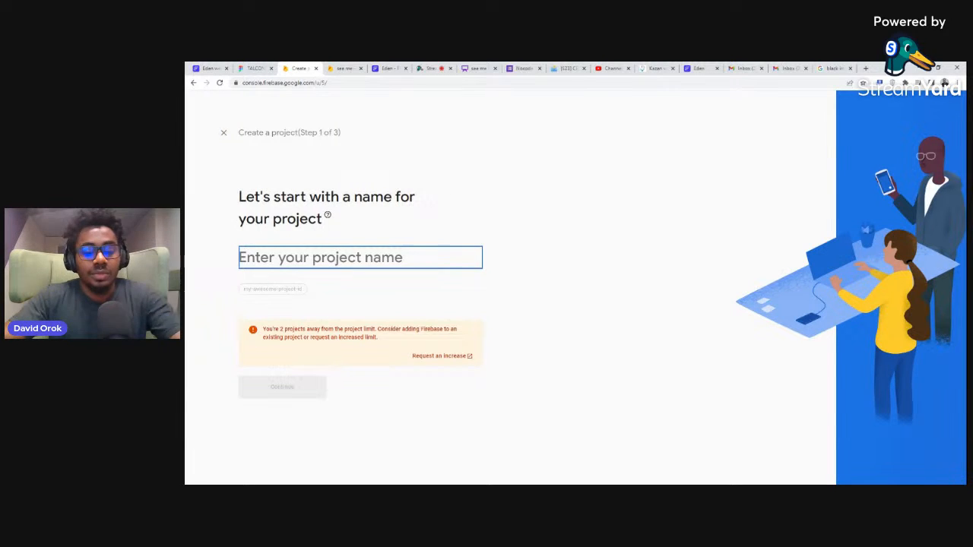
{"action": "type", "text": "Eden Web"}
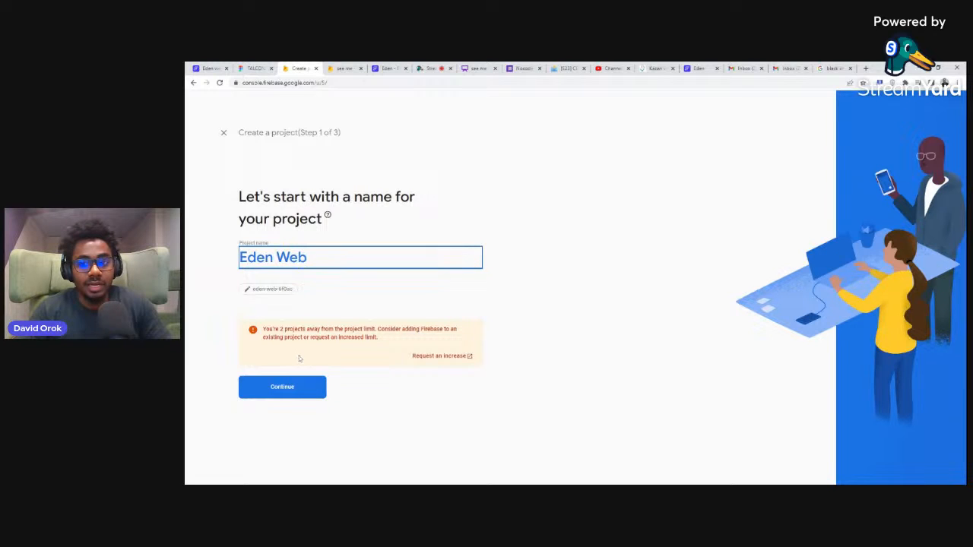
{"action": "left_click", "coordinate": [761, 68]}
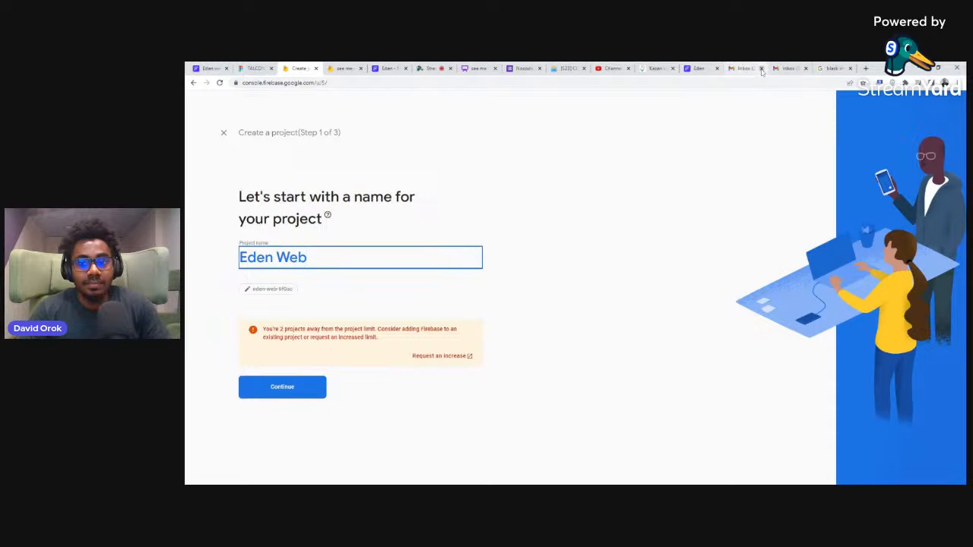
{"action": "left_click", "coordinate": [762, 69]}
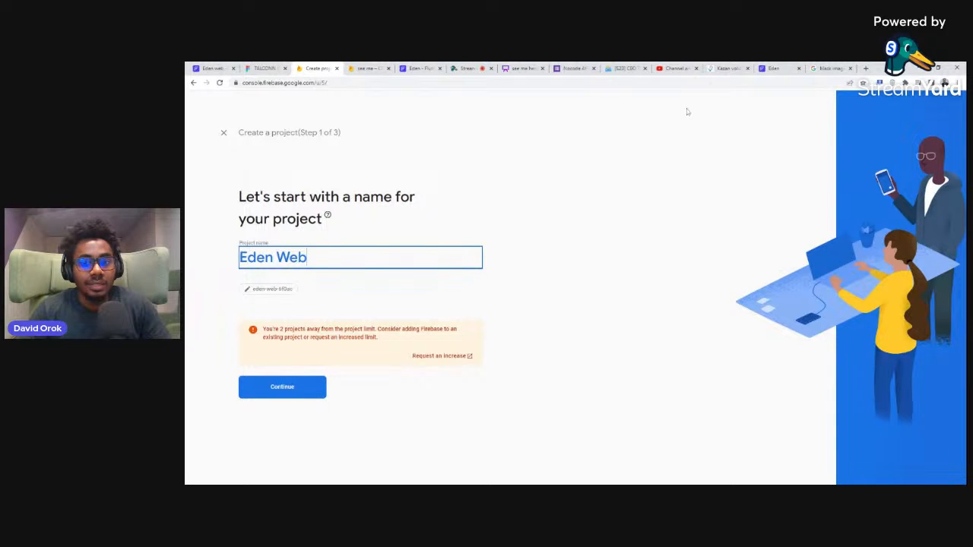
{"action": "left_click", "coordinate": [698, 68]}
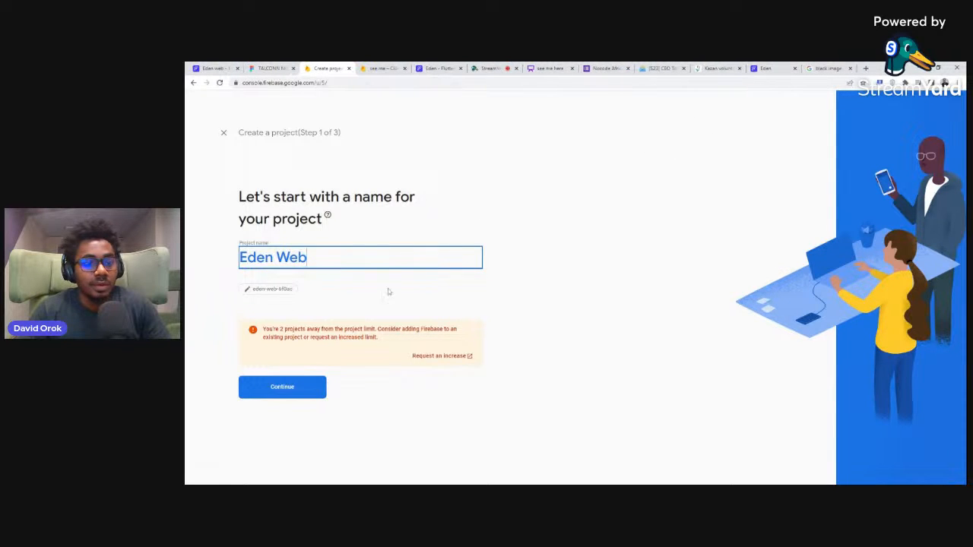
Step: Turn off Google Analytics for the Firebase project, create the project and continue to its overview
{"action": "left_click", "coordinate": [304, 388]}
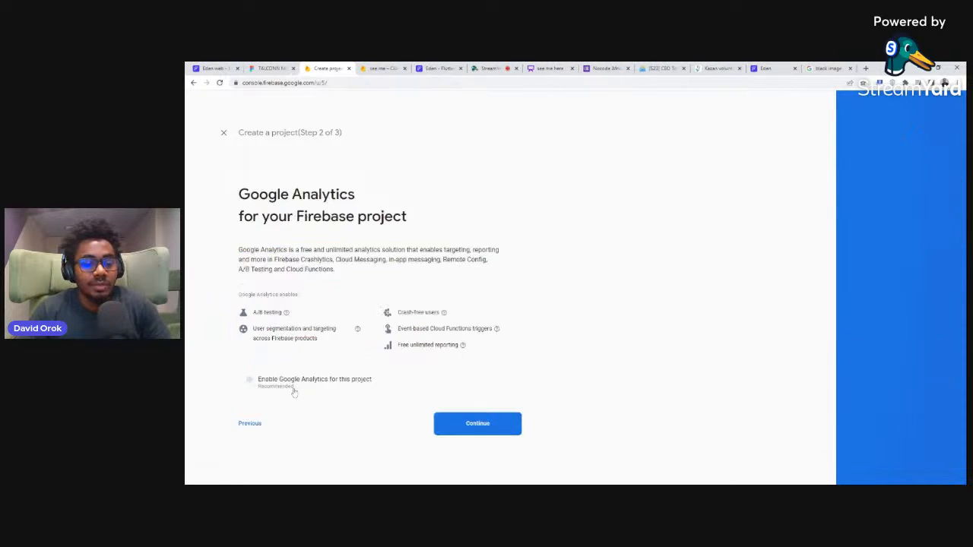
{"action": "left_click", "coordinate": [244, 379]}
{"action": "left_click", "coordinate": [479, 425]}
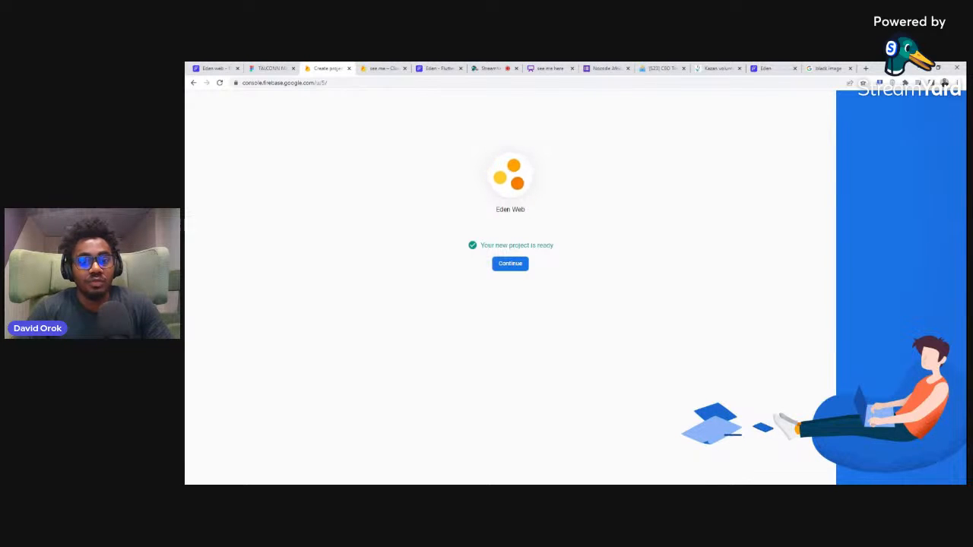
{"action": "left_click", "coordinate": [513, 265]}
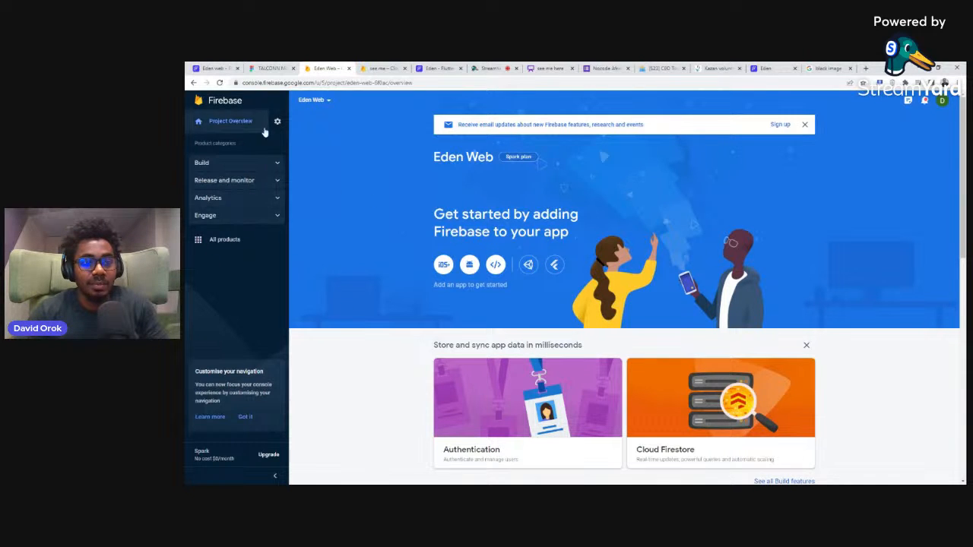
Step: Open the Eden Web project settings in Firebase and copy the project ID
{"action": "left_click", "coordinate": [225, 68]}
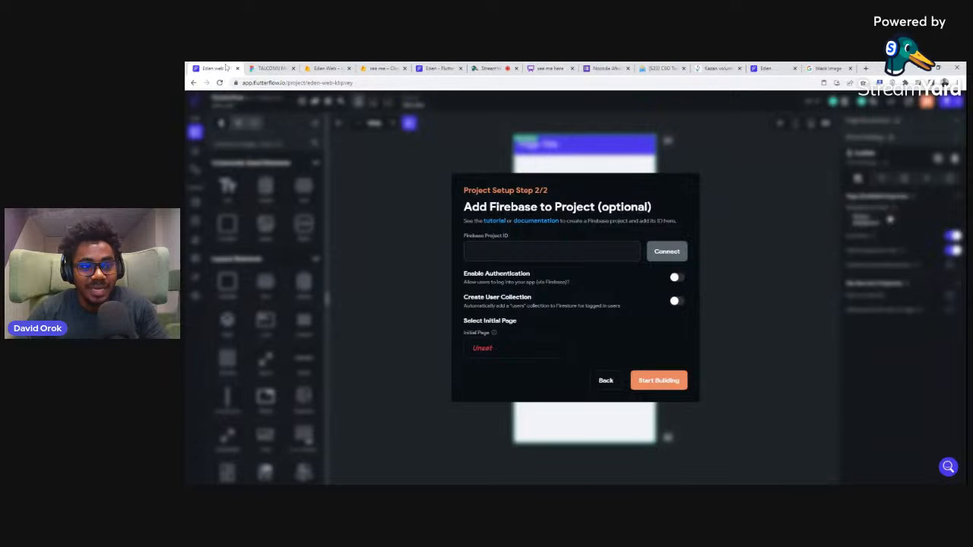
{"action": "left_click", "coordinate": [315, 69]}
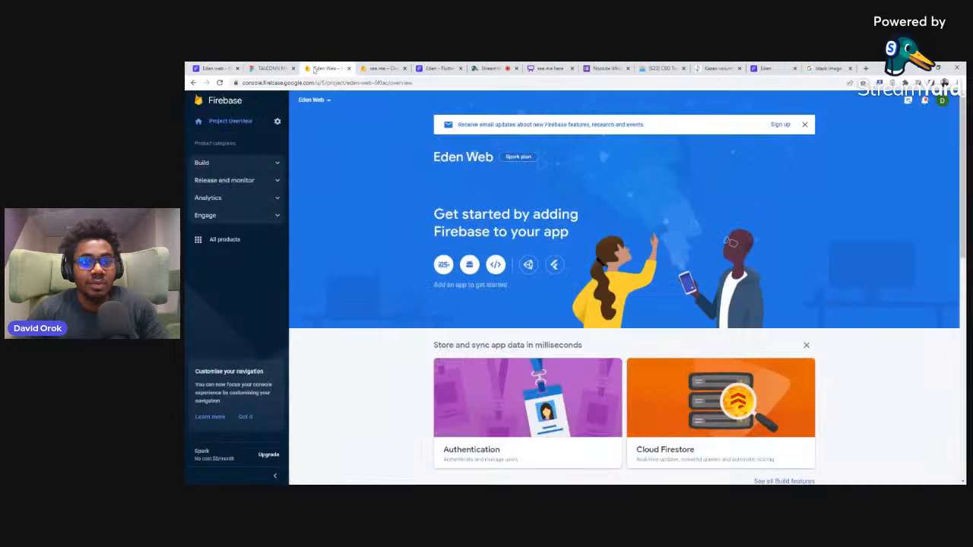
{"action": "left_click", "coordinate": [277, 122]}
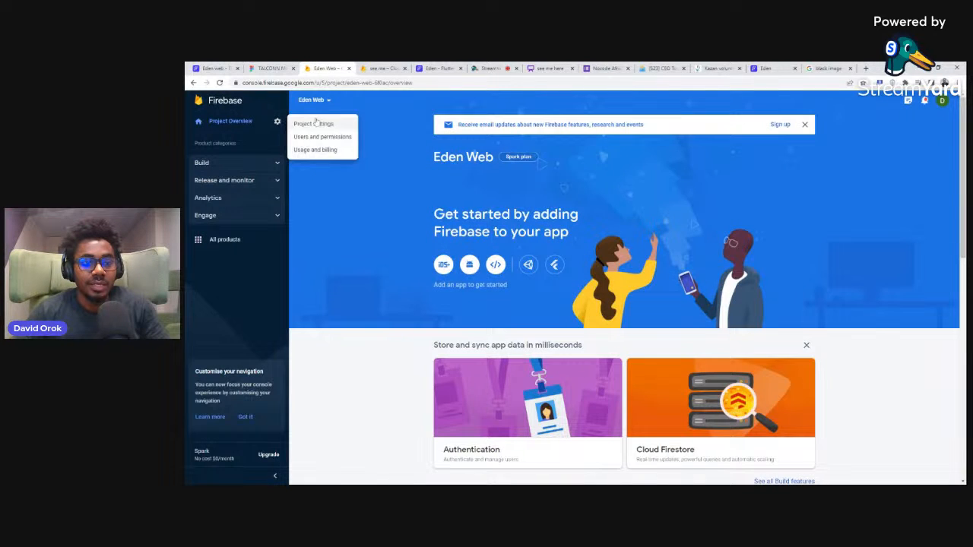
{"action": "left_click", "coordinate": [313, 124]}
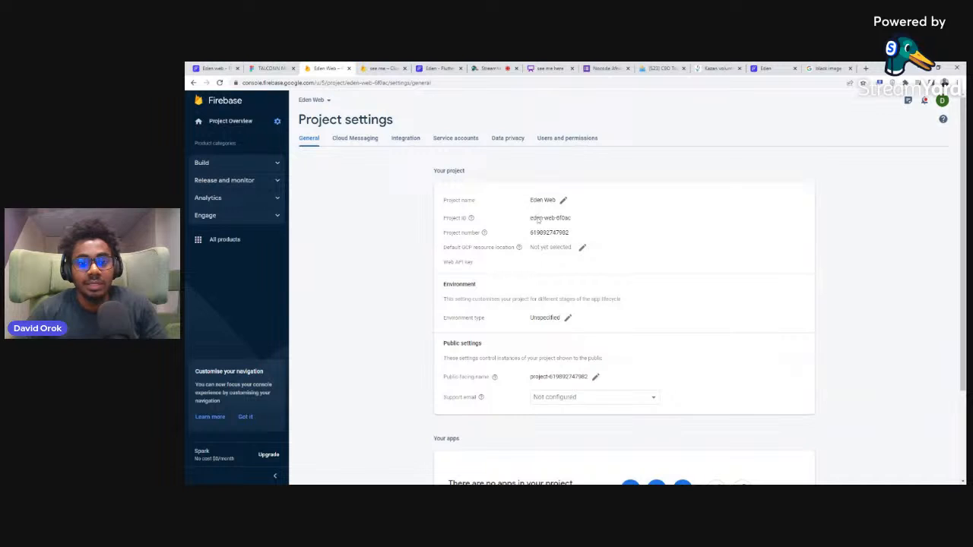
{"action": "left_click_drag", "start_coordinate": [531, 218], "coordinate": [571, 218]}
{"action": "key", "text": "ctrl+c"}
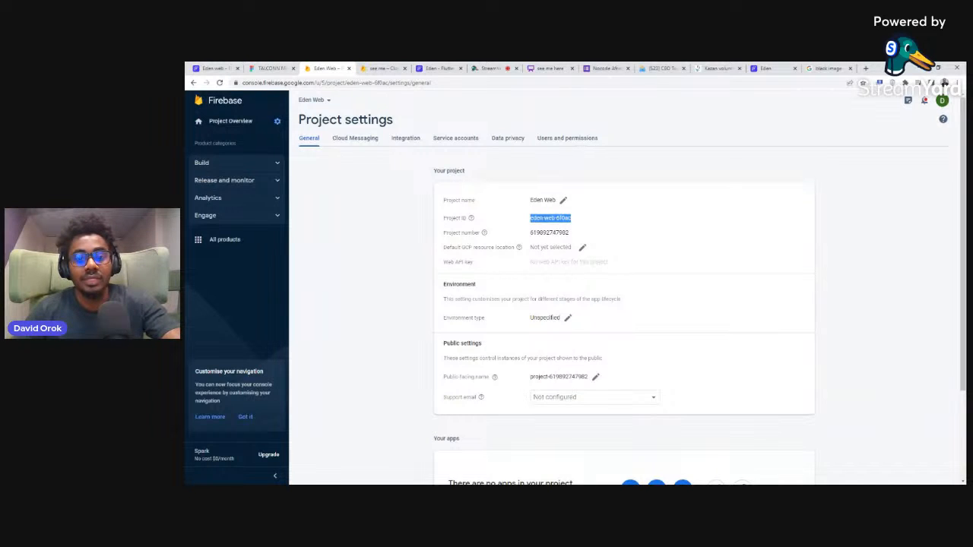
Step: Add FlutterFlow's Firebase e-mail address as a member of the Eden Web project with the Editor role
{"action": "left_click", "coordinate": [549, 139]}
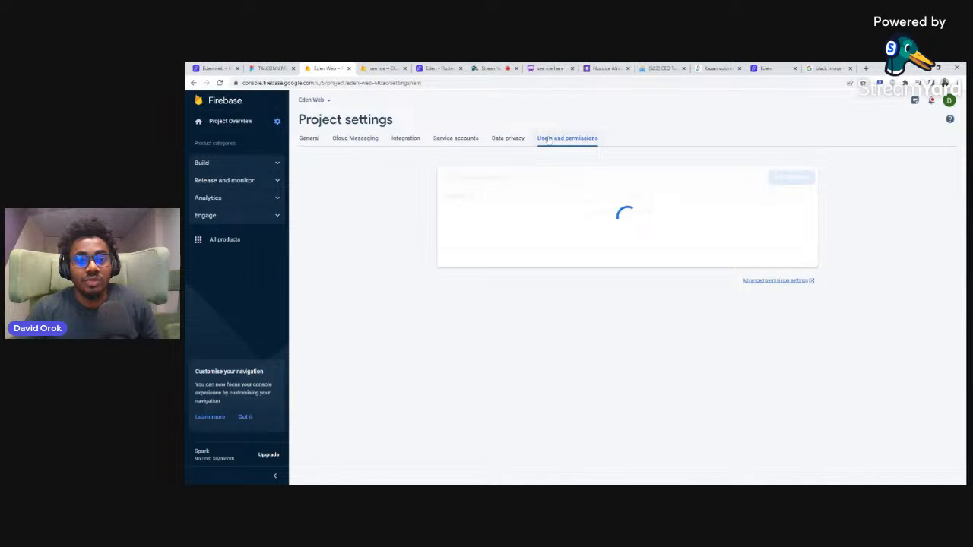
{"action": "left_click", "coordinate": [789, 178]}
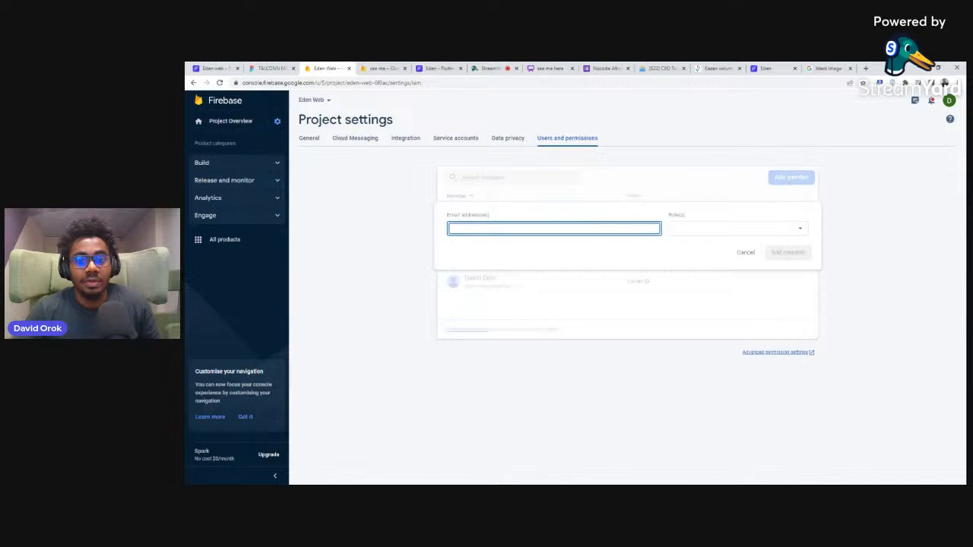
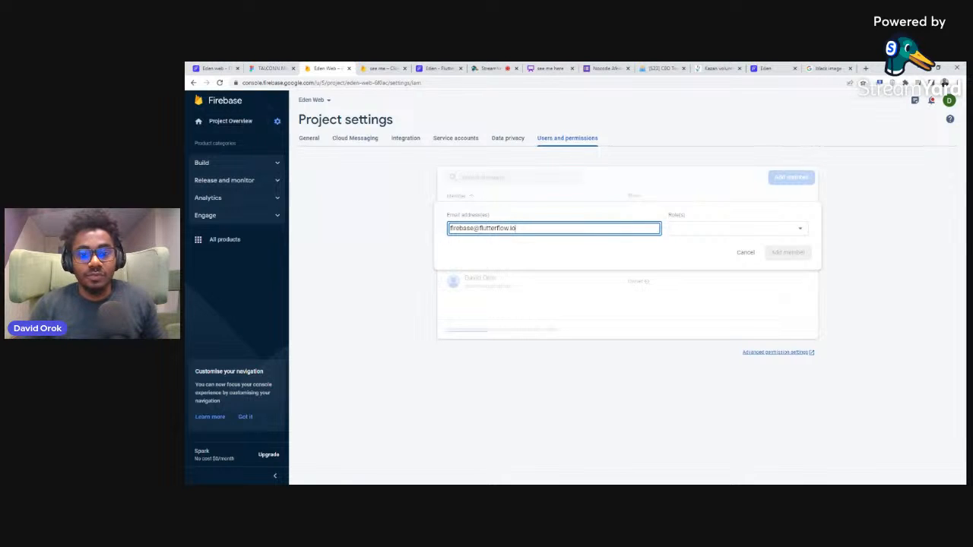
{"action": "left_click", "coordinate": [738, 225]}
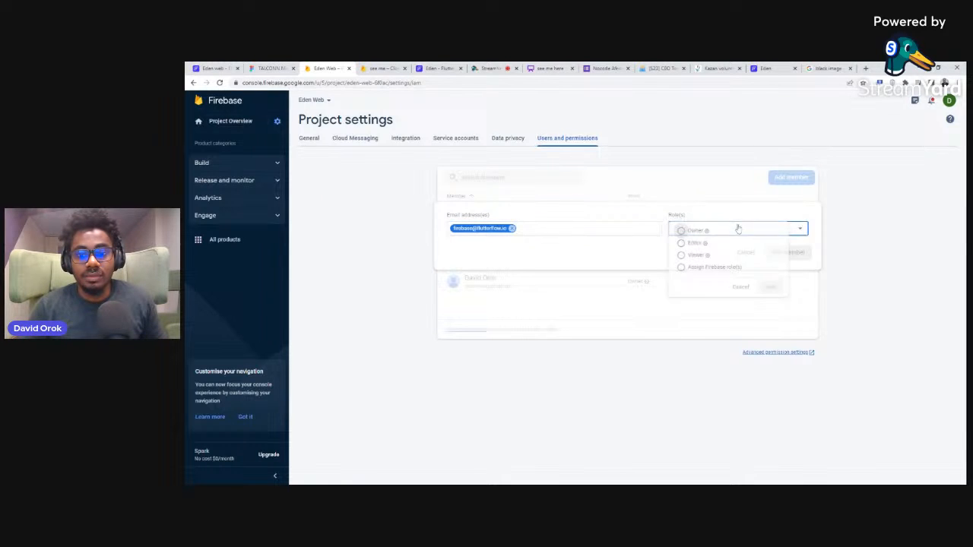
{"action": "left_click", "coordinate": [693, 248]}
{"action": "left_click", "coordinate": [778, 308]}
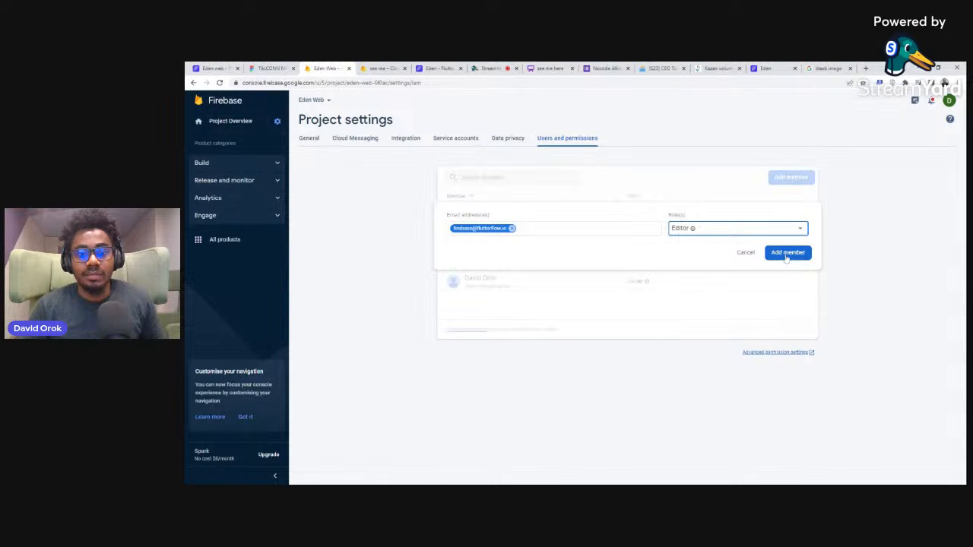
{"action": "left_click", "coordinate": [787, 254]}
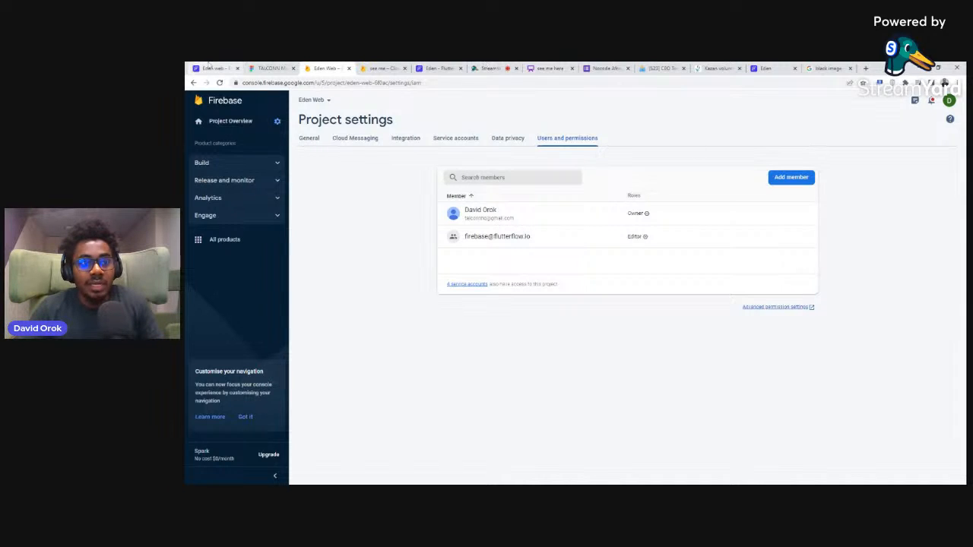
Step: Switch to the FlutterFlow project setup, enter eden-web-6f0ac as the Firebase project ID and connect it
{"action": "left_click", "coordinate": [216, 68]}
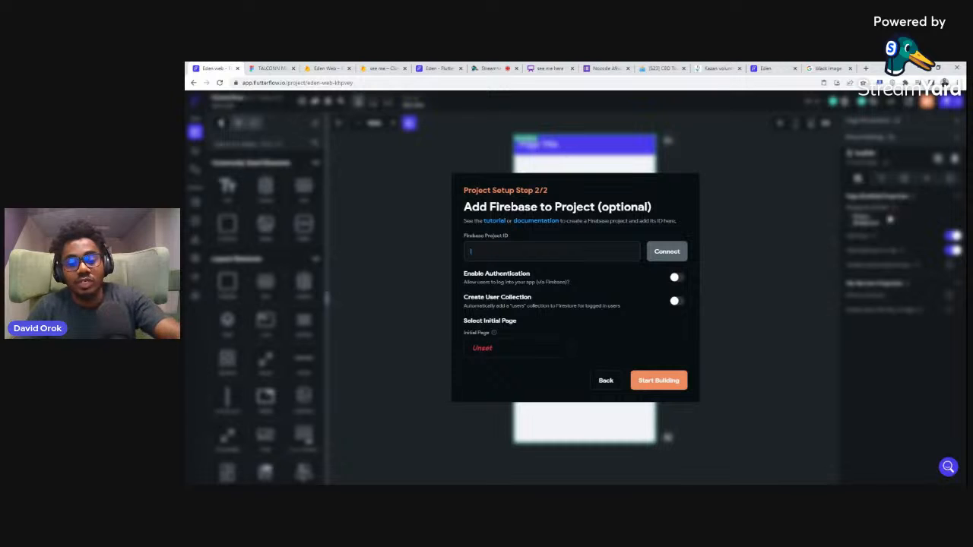
{"action": "key", "text": "ctrl+v"}
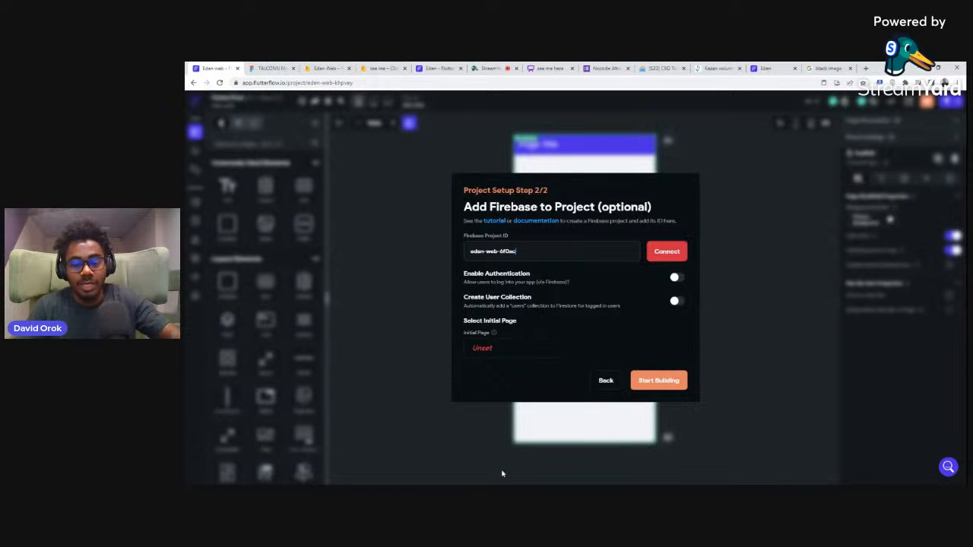
{"action": "left_click", "coordinate": [653, 252]}
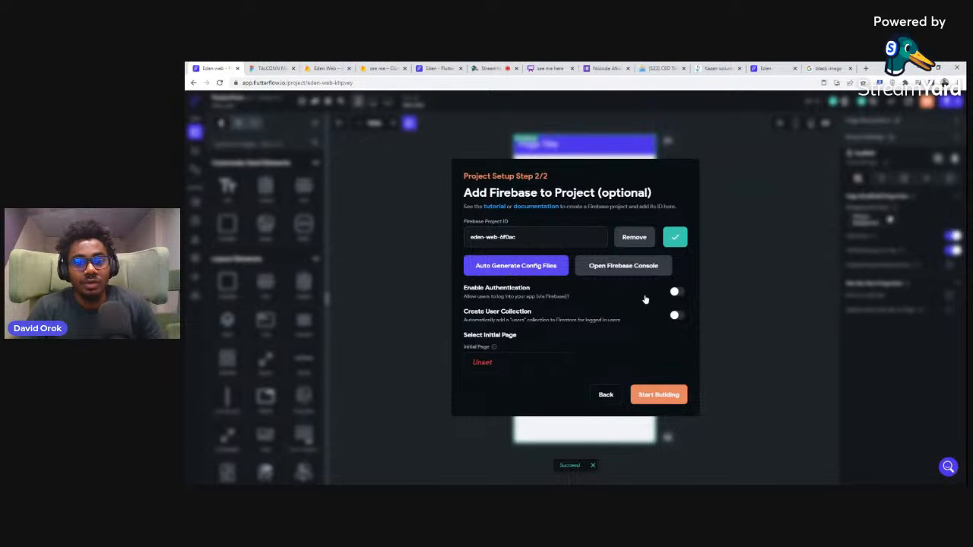
Step: Enable authentication and user collection creation, and auto-generate the Firebase config files for package com.mycompany.edenweb with the nickname Eden web
{"action": "left_click", "coordinate": [676, 293]}
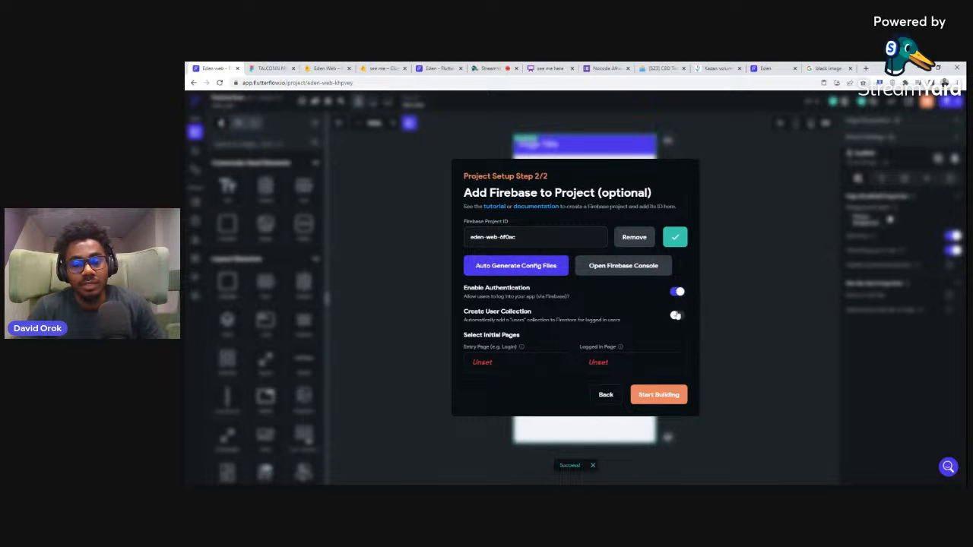
{"action": "left_click", "coordinate": [676, 315]}
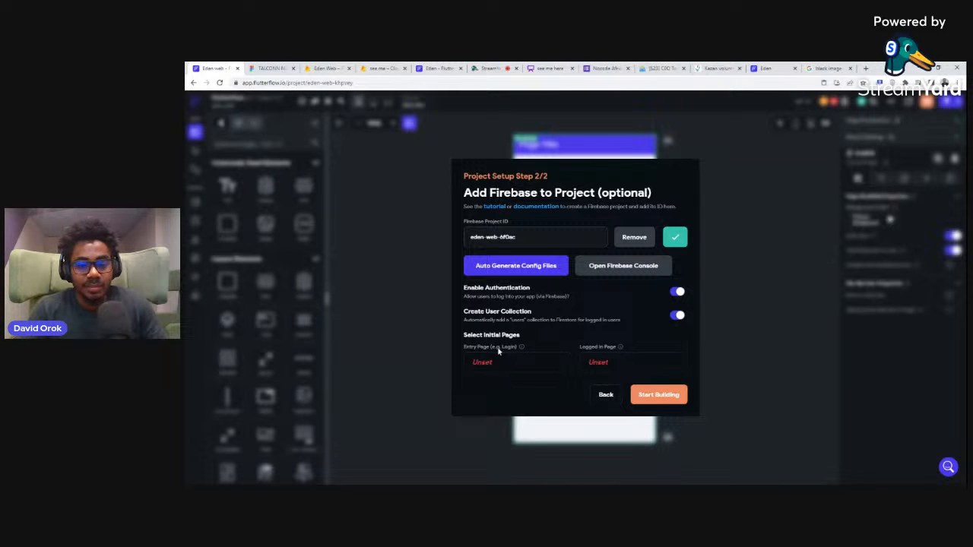
{"action": "left_click", "coordinate": [535, 271]}
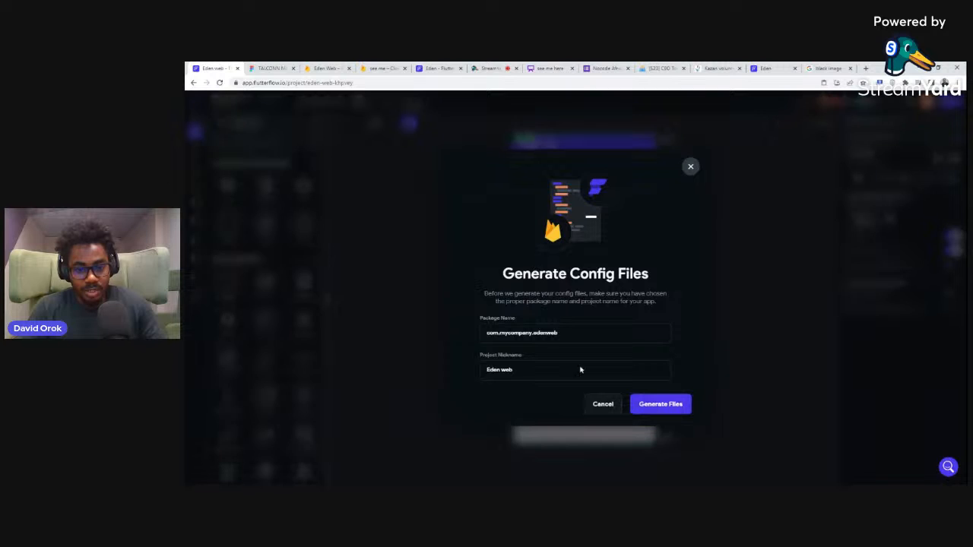
{"action": "left_click", "coordinate": [655, 407]}
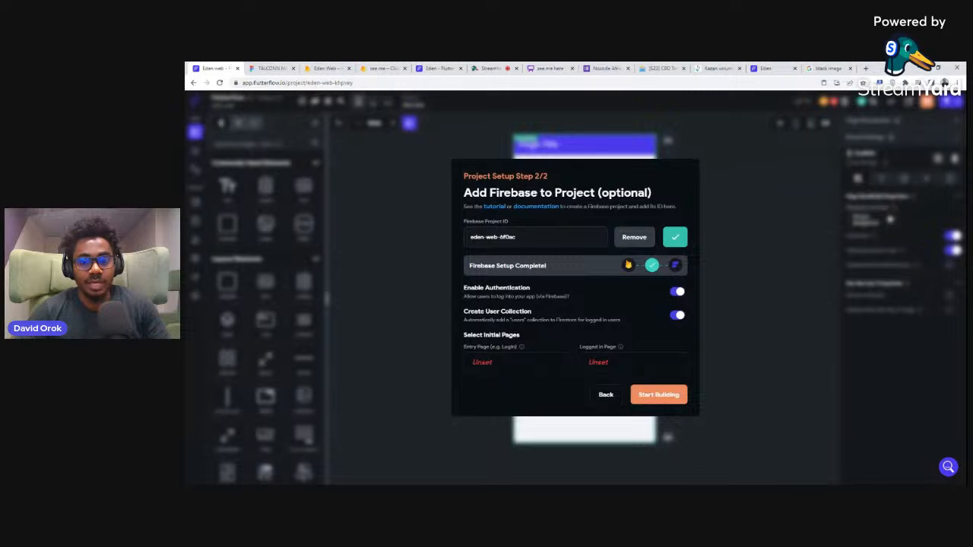
Step: Open the template choice for the project's entry page and examine the onboarding and authentication page templates
{"action": "left_click", "coordinate": [483, 364]}
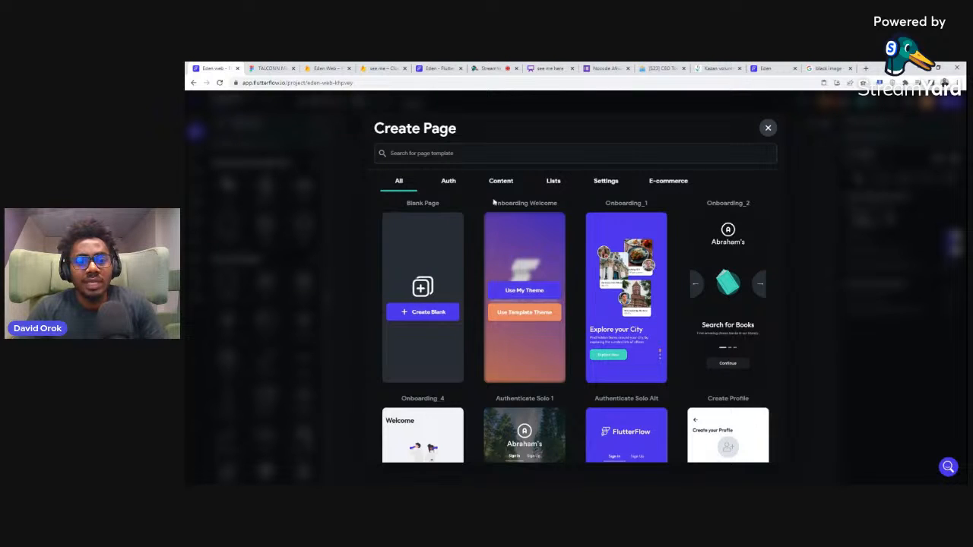
{"action": "mouse_move", "coordinate": [543, 279]}
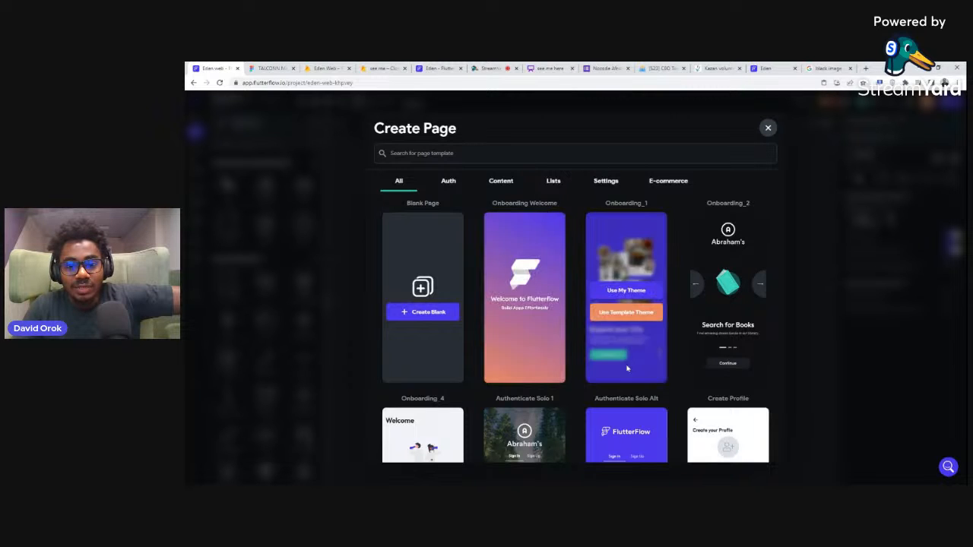
{"action": "scroll", "coordinate": [623, 327], "scroll_direction": "down", "scroll_amount": 3}
{"action": "scroll", "coordinate": [532, 372], "scroll_direction": "down", "scroll_amount": 4}
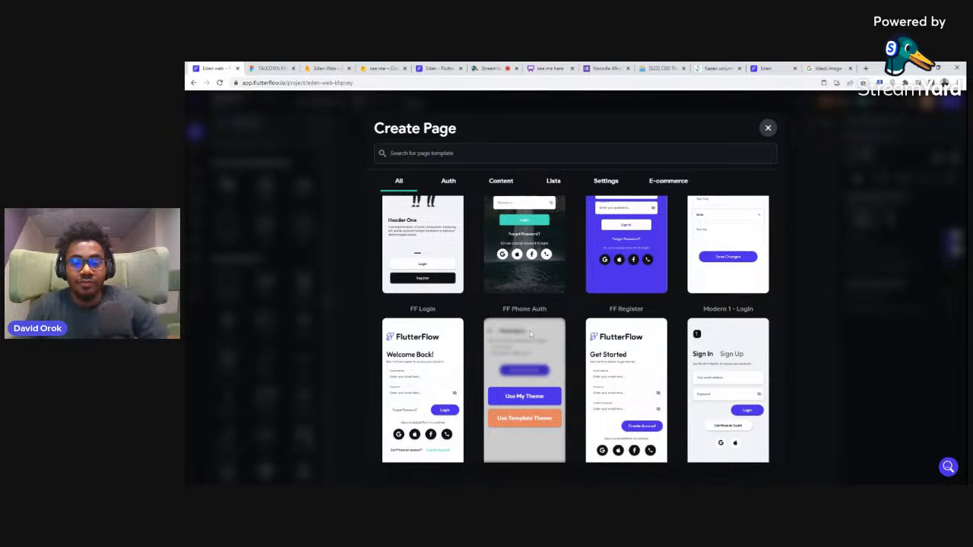
{"action": "scroll", "coordinate": [537, 296], "scroll_direction": "up", "scroll_amount": 3}
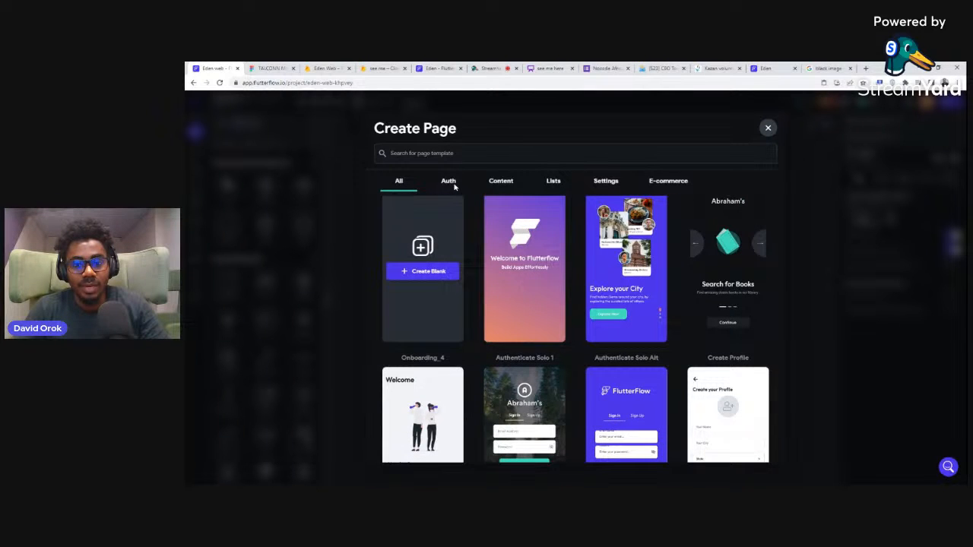
{"action": "mouse_move", "coordinate": [628, 242]}
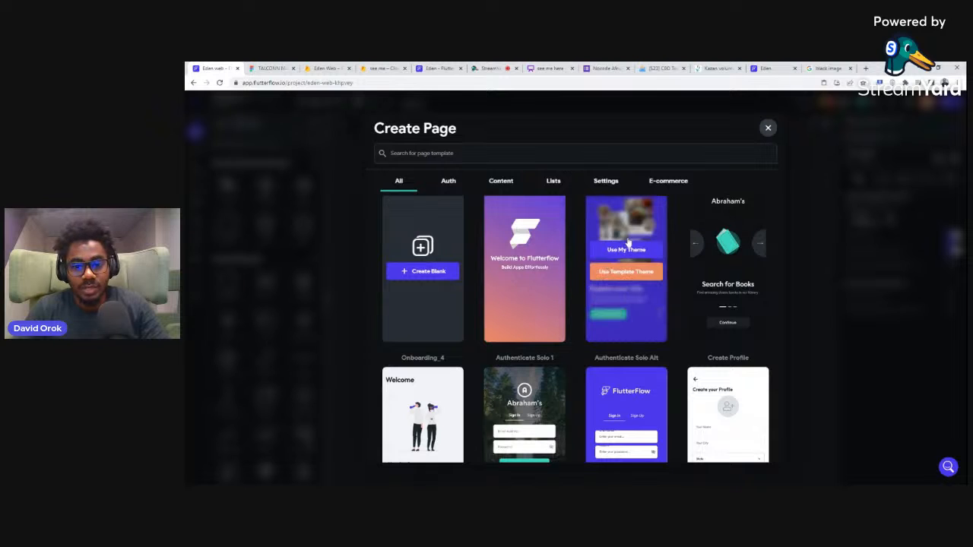
{"action": "mouse_move", "coordinate": [498, 287]}
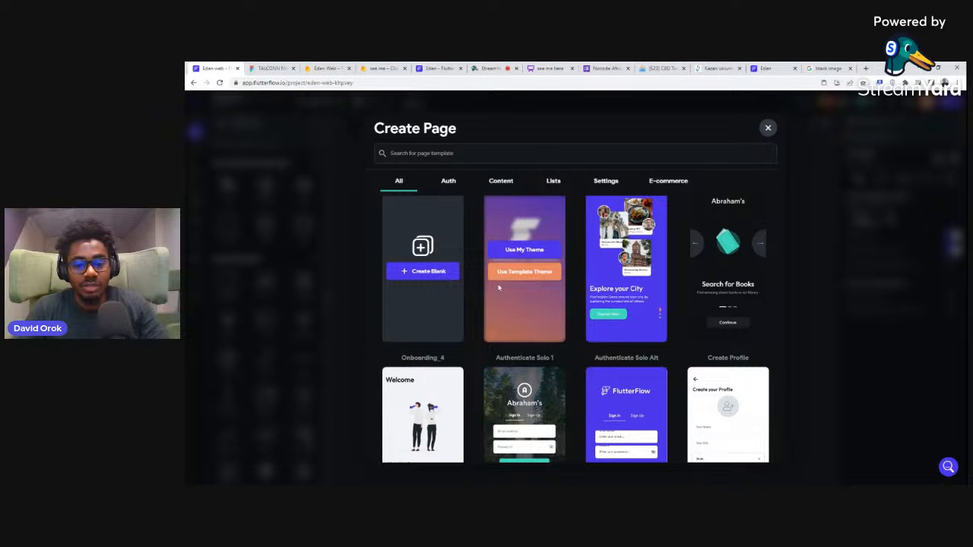
{"action": "scroll", "coordinate": [563, 298], "scroll_direction": "up", "scroll_amount": 1}
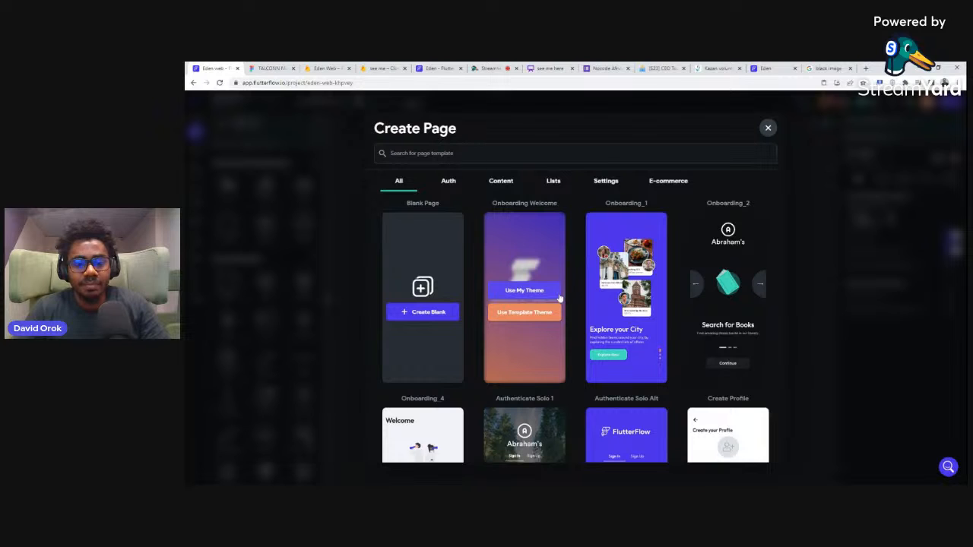
{"action": "mouse_move", "coordinate": [618, 318]}
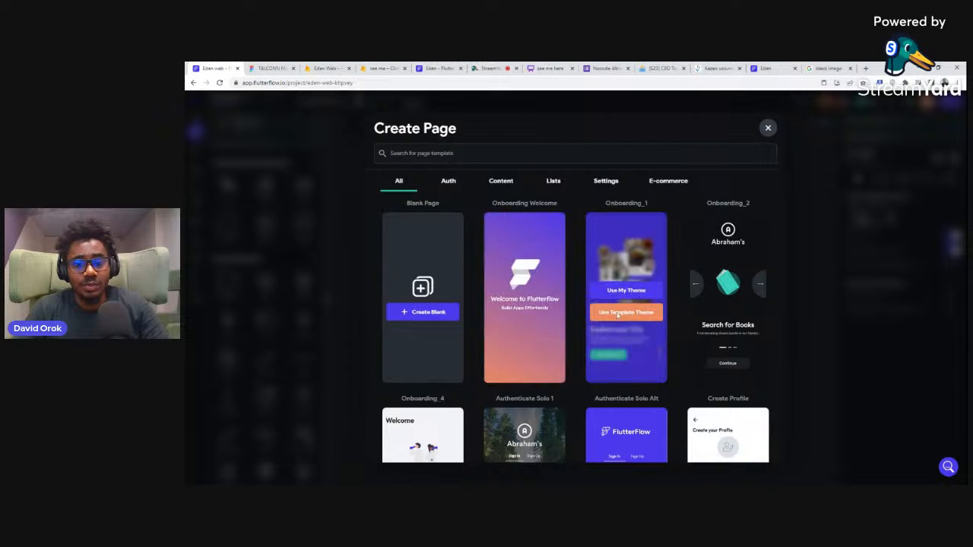
{"action": "scroll", "coordinate": [617, 318], "scroll_direction": "down", "scroll_amount": 3}
{"action": "mouse_move", "coordinate": [518, 350]}
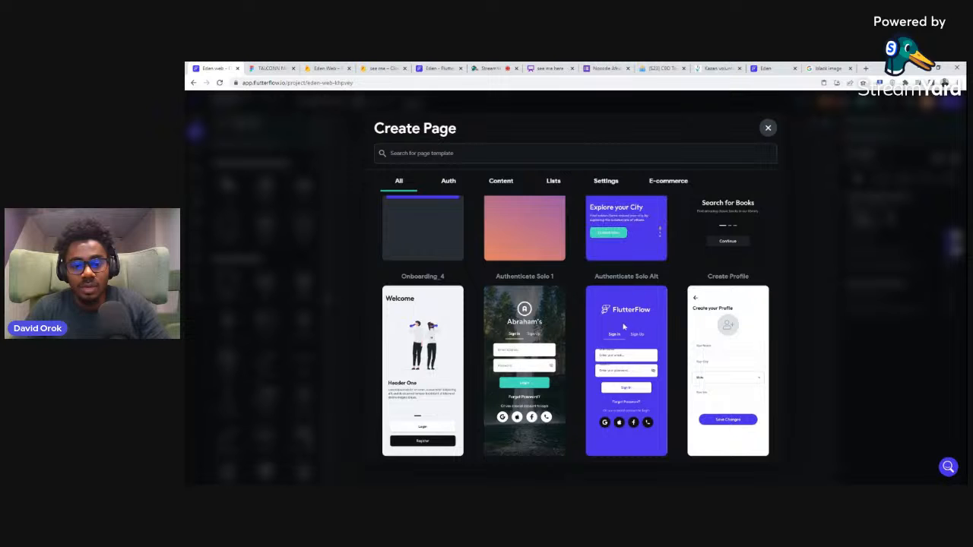
{"action": "mouse_move", "coordinate": [549, 348]}
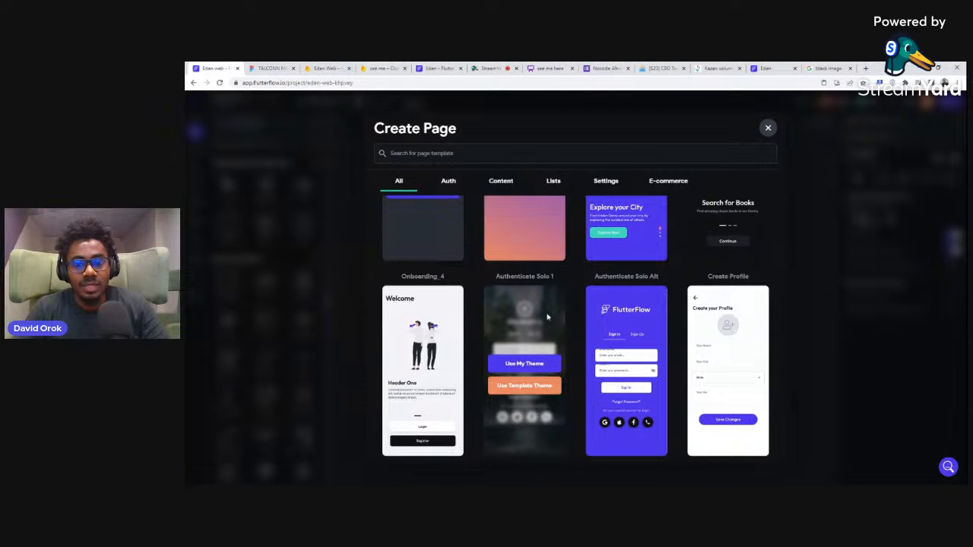
{"action": "scroll", "coordinate": [630, 278], "scroll_direction": "up", "scroll_amount": 2}
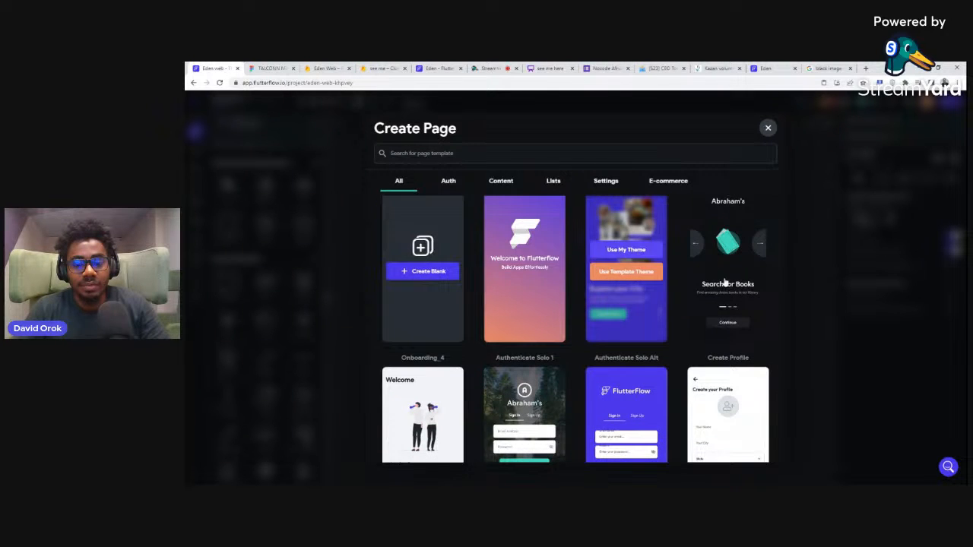
{"action": "scroll", "coordinate": [639, 303], "scroll_direction": "up", "scroll_amount": 1}
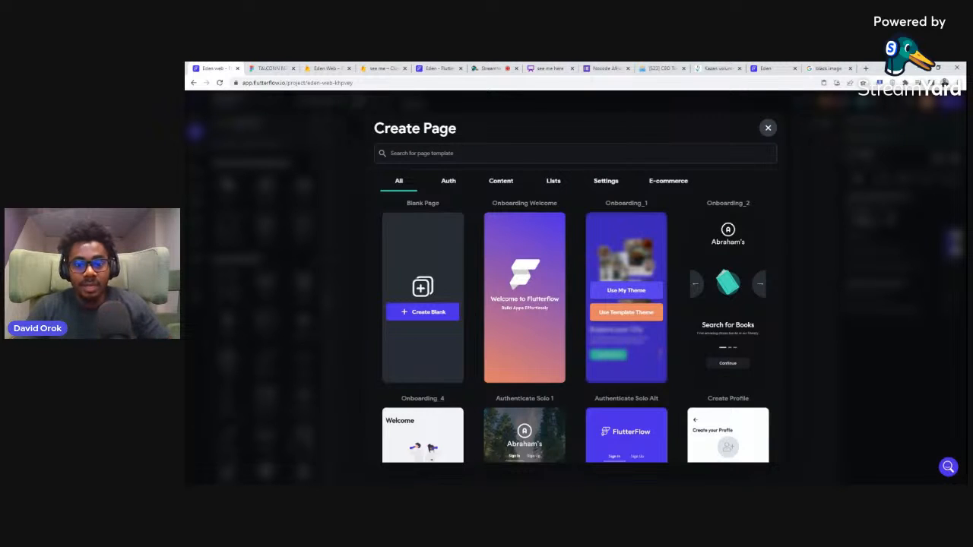
Step: Create the entry page from the Onboarding_1 template using the project's own theme and name it onboarding
{"action": "left_click", "coordinate": [621, 294]}
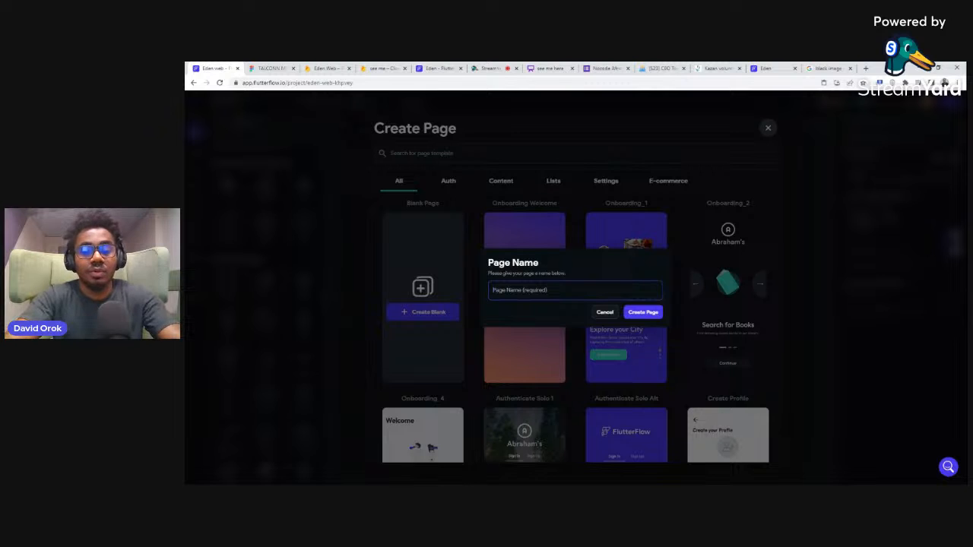
{"action": "type", "text": "onboar"}
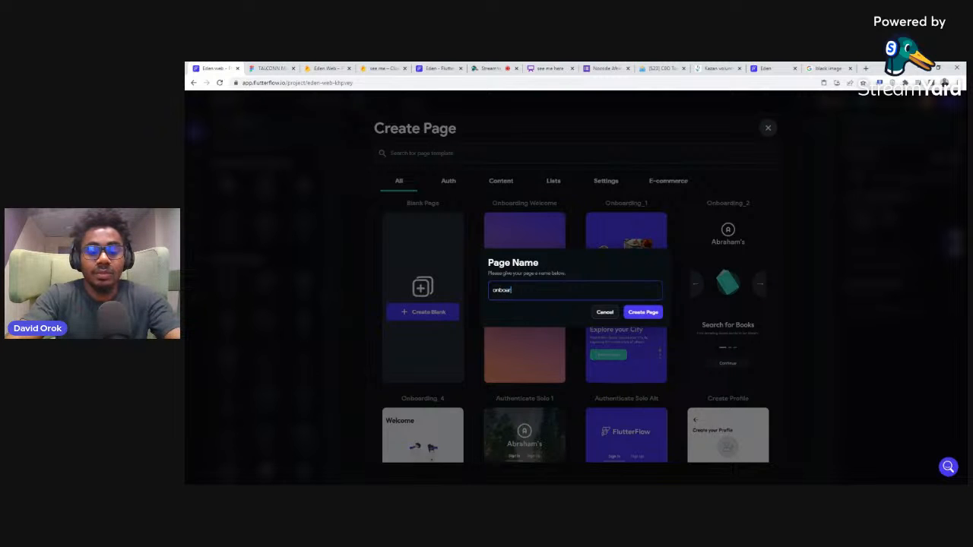
{"action": "type", "text": "ding"}
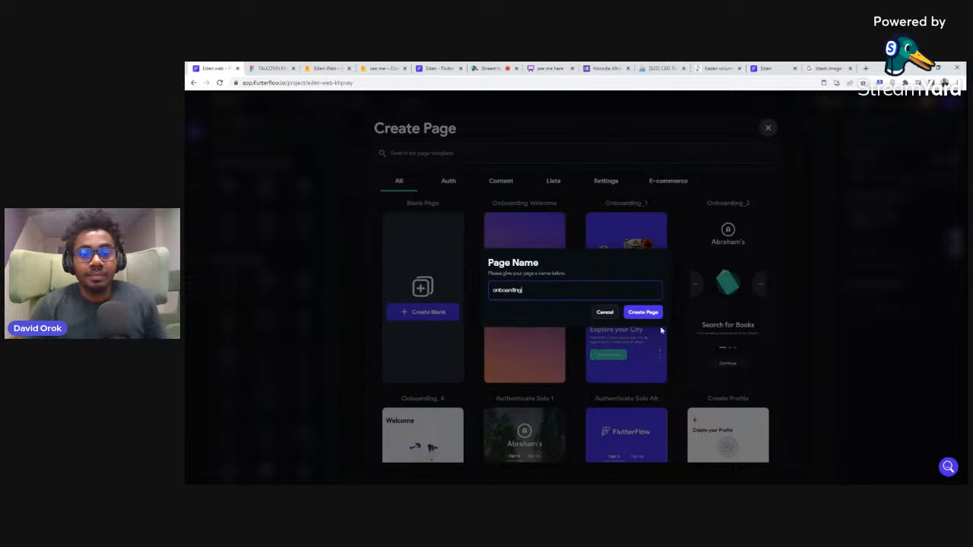
{"action": "left_click", "coordinate": [644, 312]}
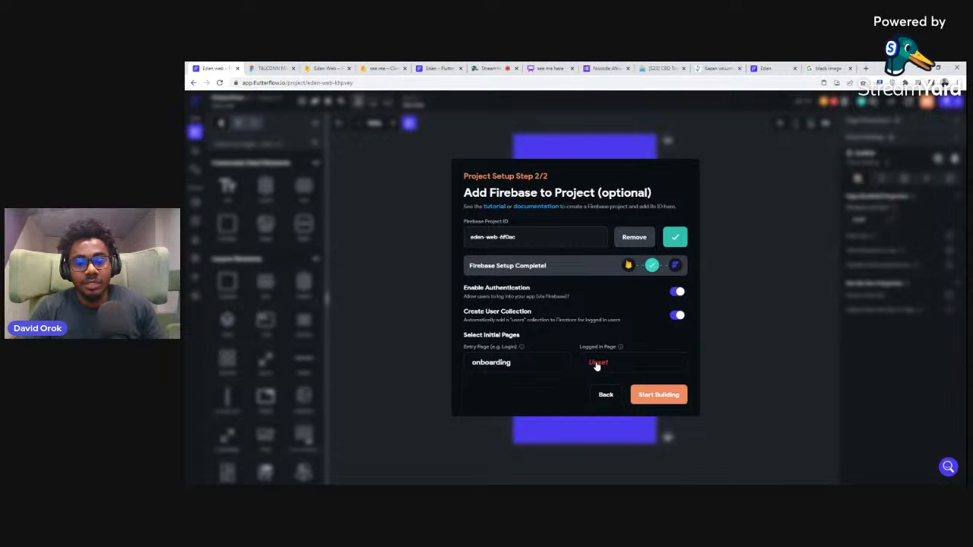
Step: Open the template choice for the Logged In page and examine the login, sign-up and phone authentication templates
{"action": "left_click", "coordinate": [597, 363]}
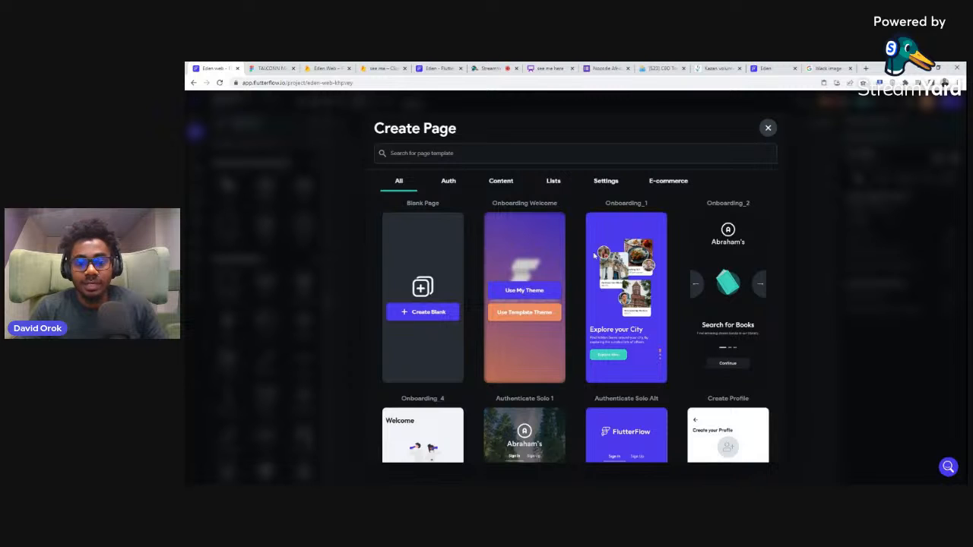
{"action": "mouse_move", "coordinate": [623, 339]}
{"action": "scroll", "coordinate": [624, 339], "scroll_direction": "down", "scroll_amount": 2}
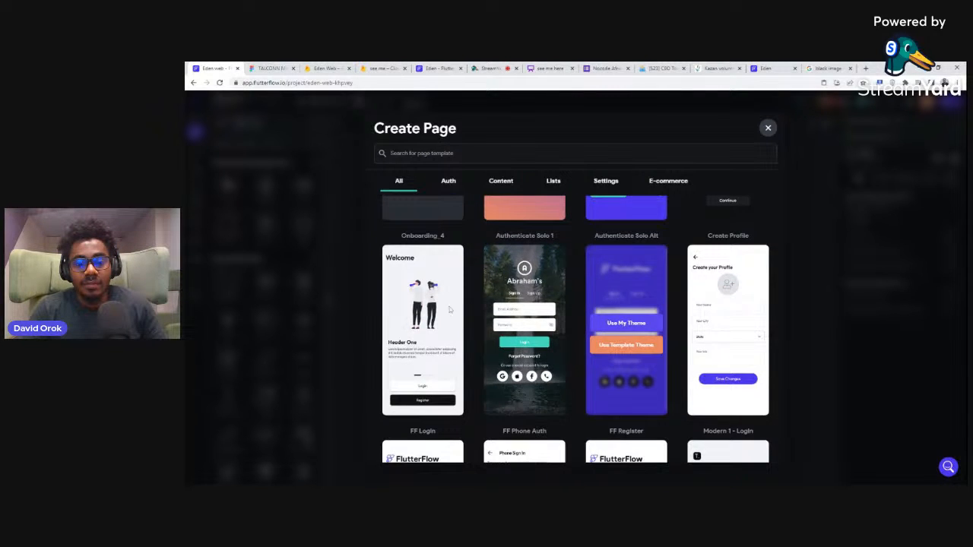
{"action": "mouse_move", "coordinate": [431, 356]}
{"action": "mouse_move", "coordinate": [507, 295]}
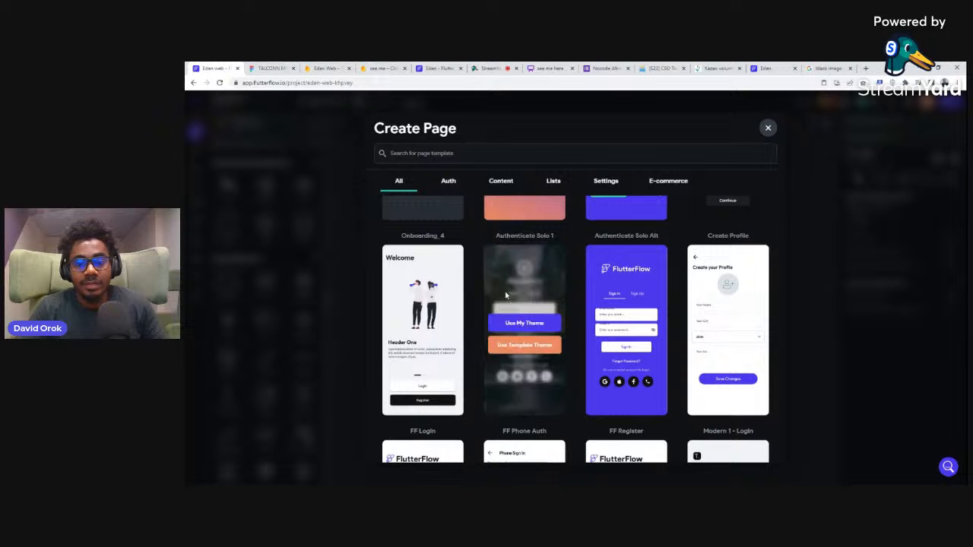
{"action": "scroll", "coordinate": [578, 311], "scroll_direction": "down", "scroll_amount": 2}
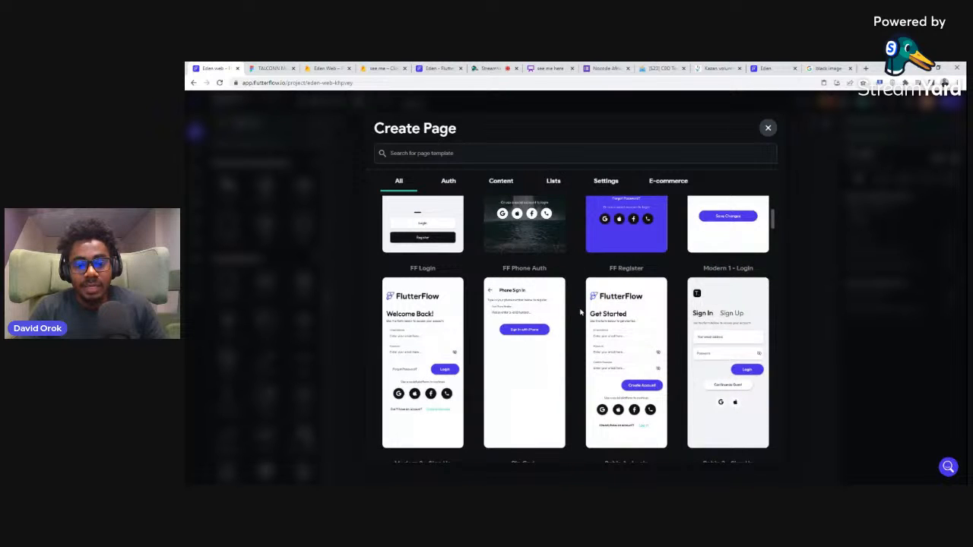
{"action": "scroll", "coordinate": [580, 312], "scroll_direction": "down", "scroll_amount": 3}
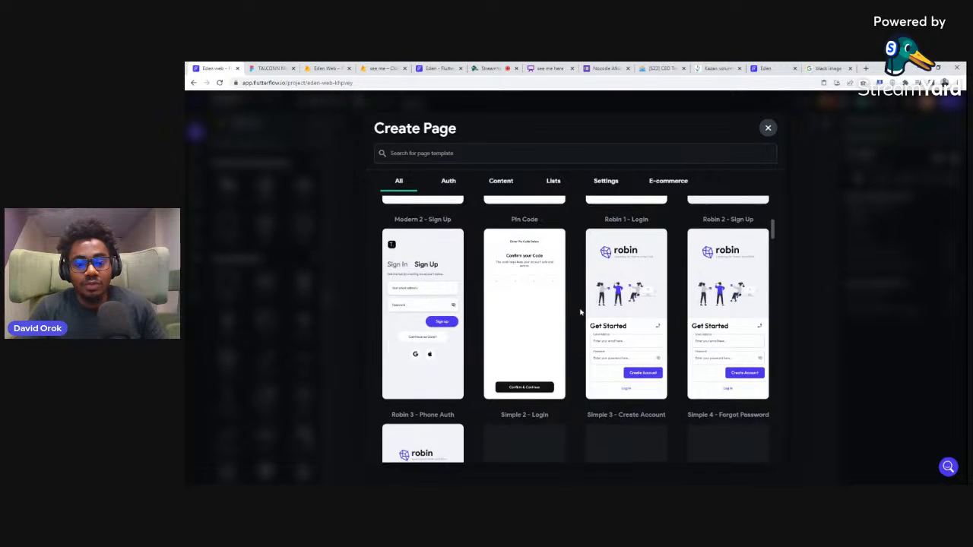
{"action": "scroll", "coordinate": [580, 312], "scroll_direction": "up", "scroll_amount": 1}
{"action": "scroll", "coordinate": [580, 312], "scroll_direction": "down", "scroll_amount": 3}
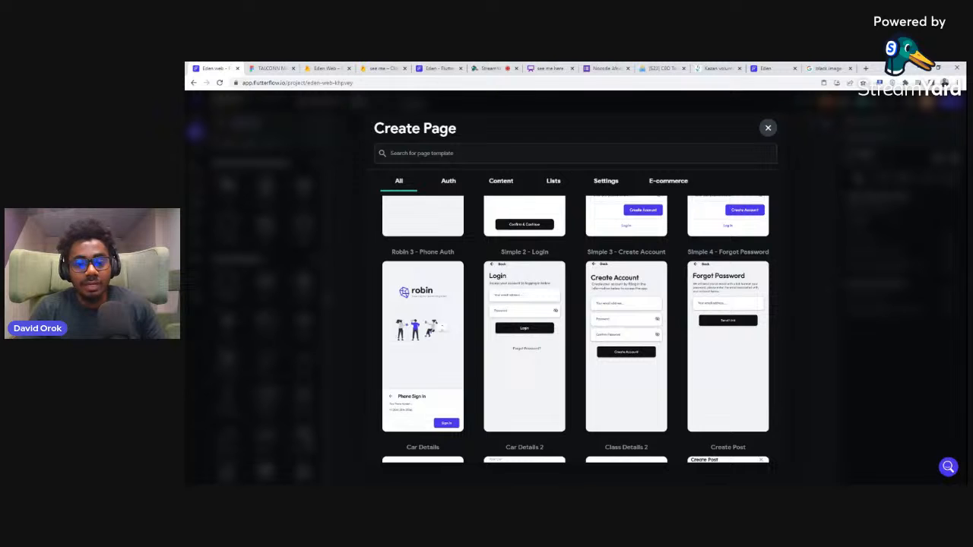
{"action": "scroll", "coordinate": [589, 296], "scroll_direction": "down", "scroll_amount": 1}
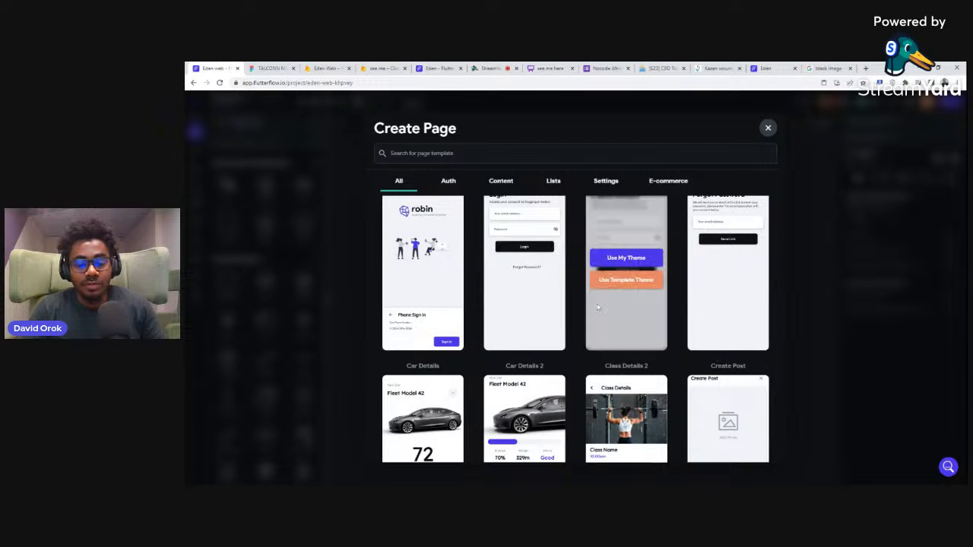
Step: Examine the dashboard, details and home page templates as candidates for the Logged In page
{"action": "scroll", "coordinate": [598, 307], "scroll_direction": "down", "scroll_amount": 4}
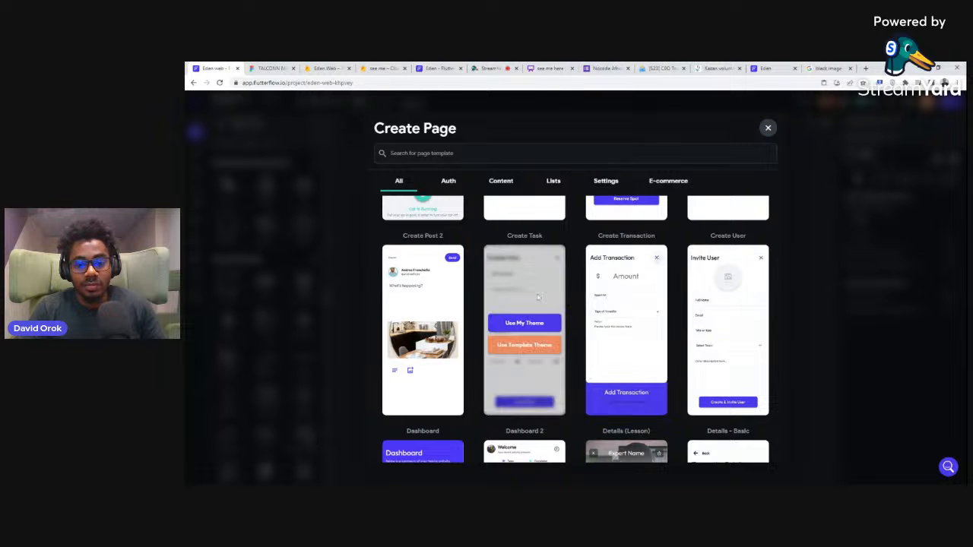
{"action": "scroll", "coordinate": [555, 321], "scroll_direction": "down", "scroll_amount": 1}
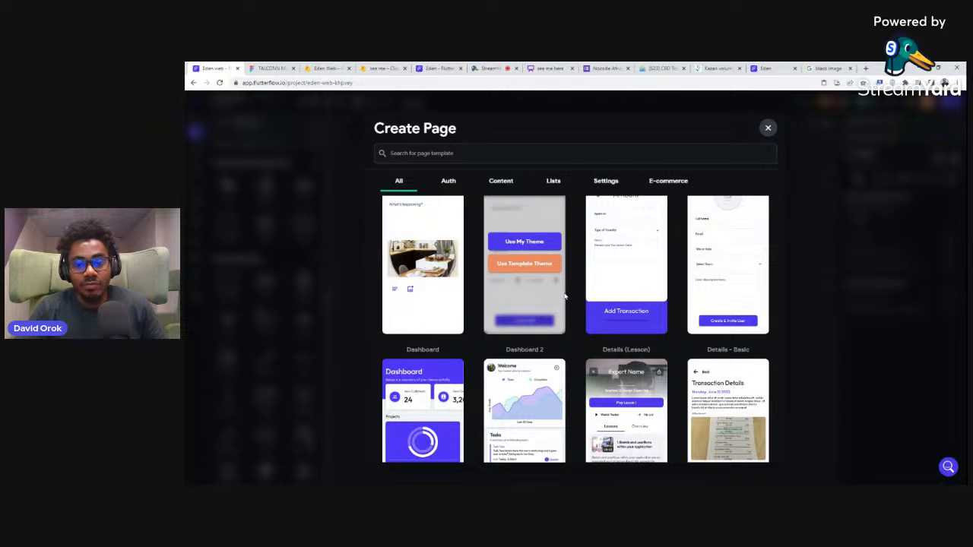
{"action": "scroll", "coordinate": [565, 297], "scroll_direction": "down", "scroll_amount": 2}
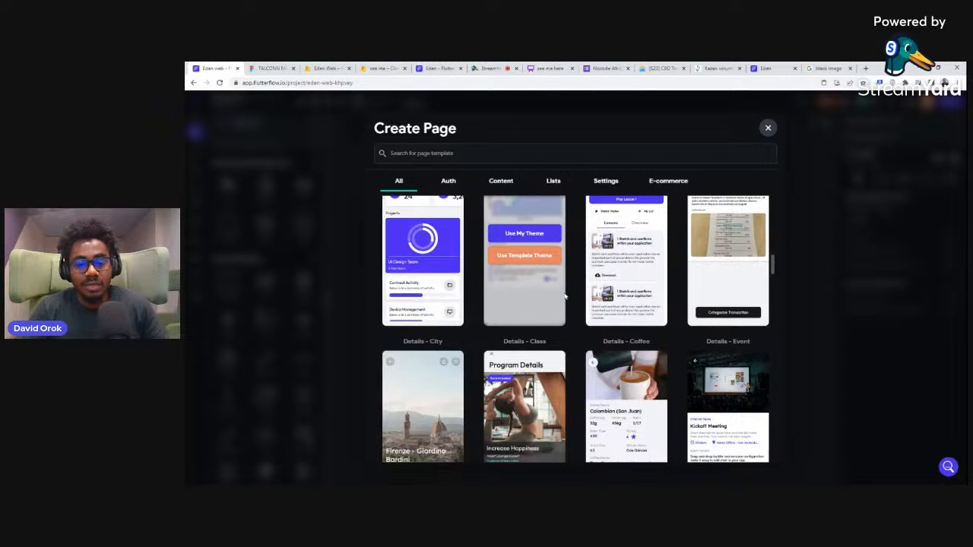
{"action": "scroll", "coordinate": [565, 298], "scroll_direction": "down", "scroll_amount": 1}
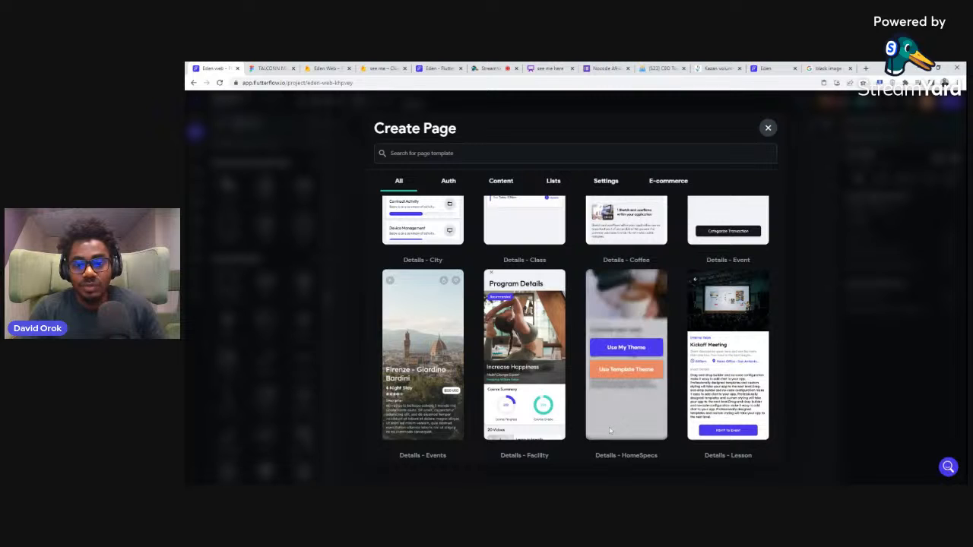
{"action": "scroll", "coordinate": [684, 308], "scroll_direction": "down", "scroll_amount": 5}
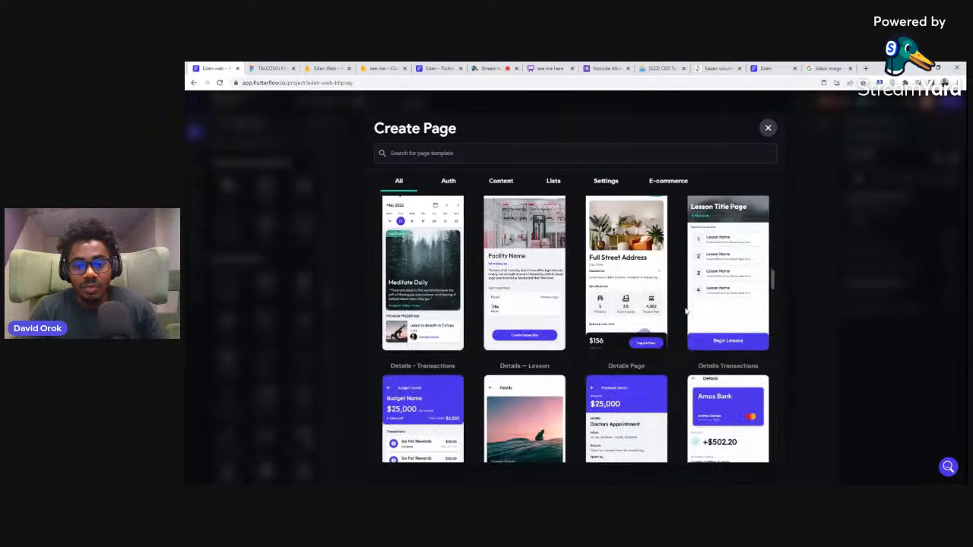
{"action": "mouse_move", "coordinate": [619, 316]}
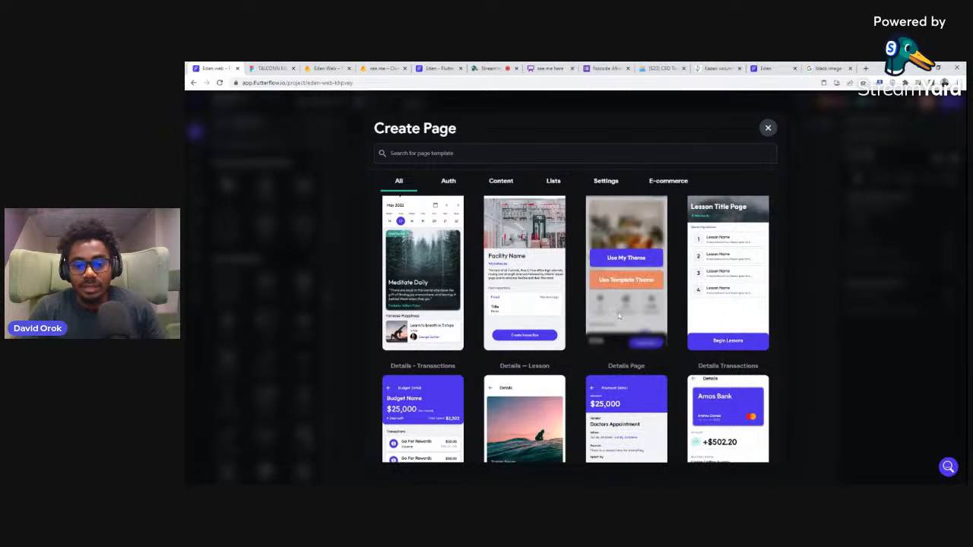
{"action": "scroll", "coordinate": [619, 316], "scroll_direction": "down", "scroll_amount": 5}
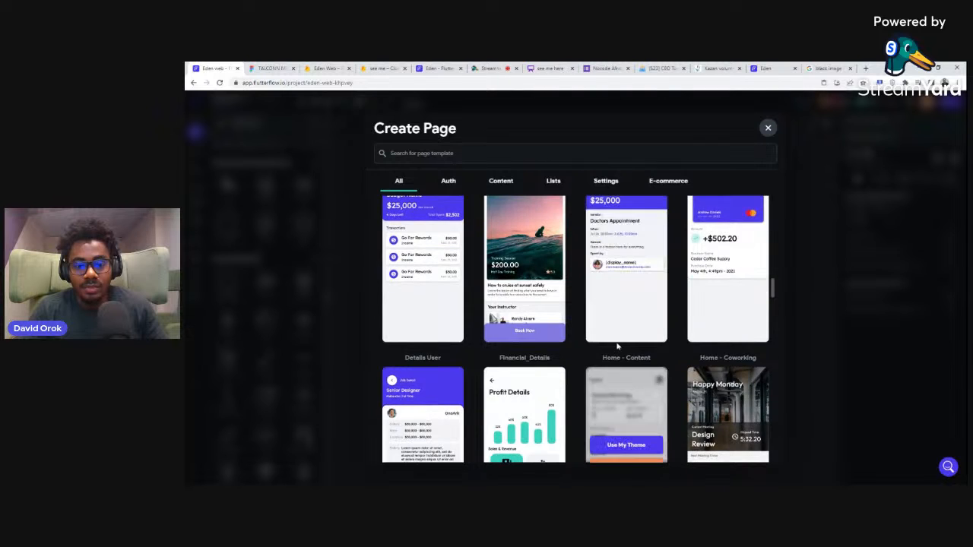
{"action": "scroll", "coordinate": [618, 342], "scroll_direction": "down", "scroll_amount": 3}
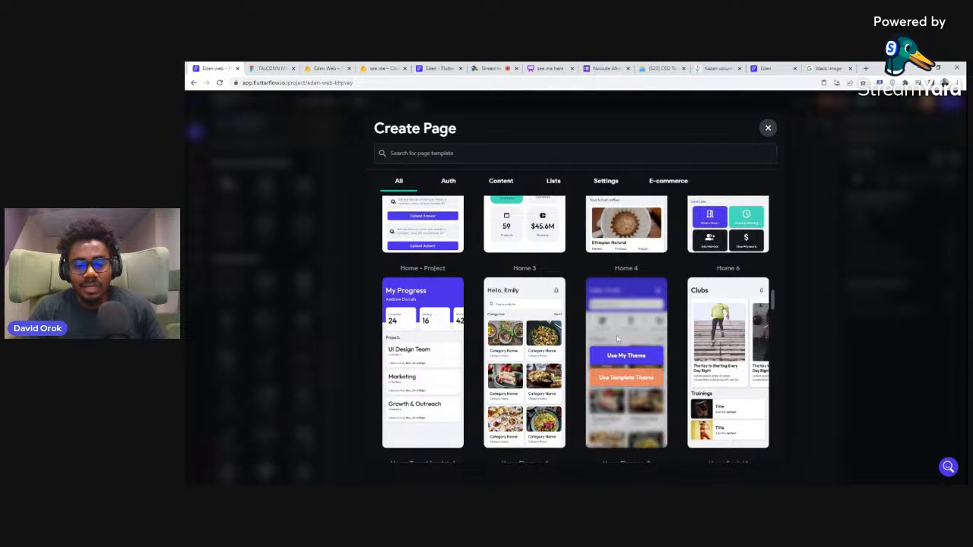
{"action": "scroll", "coordinate": [618, 340], "scroll_direction": "down", "scroll_amount": 1}
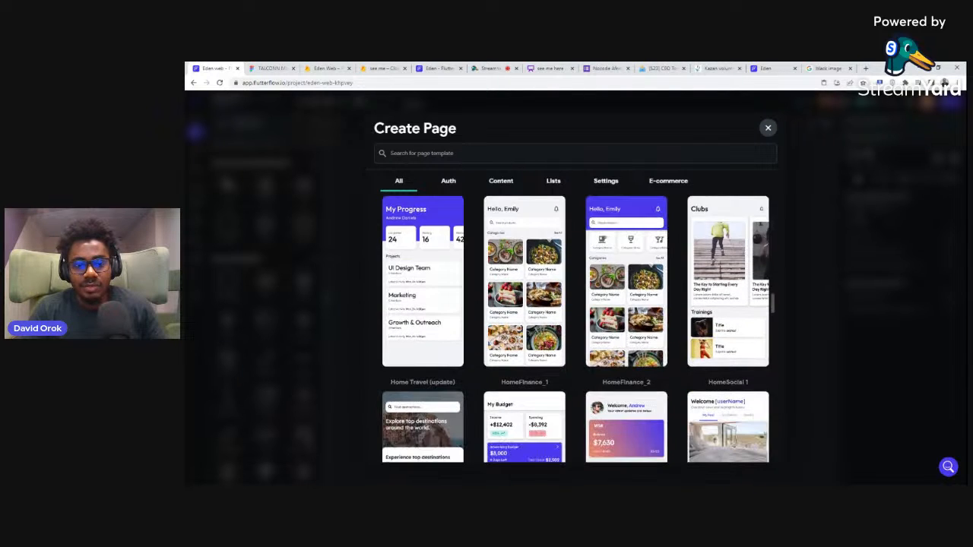
Step: Examine the list, content and settings page templates as candidates for the Logged In page
{"action": "left_click", "coordinate": [552, 182]}
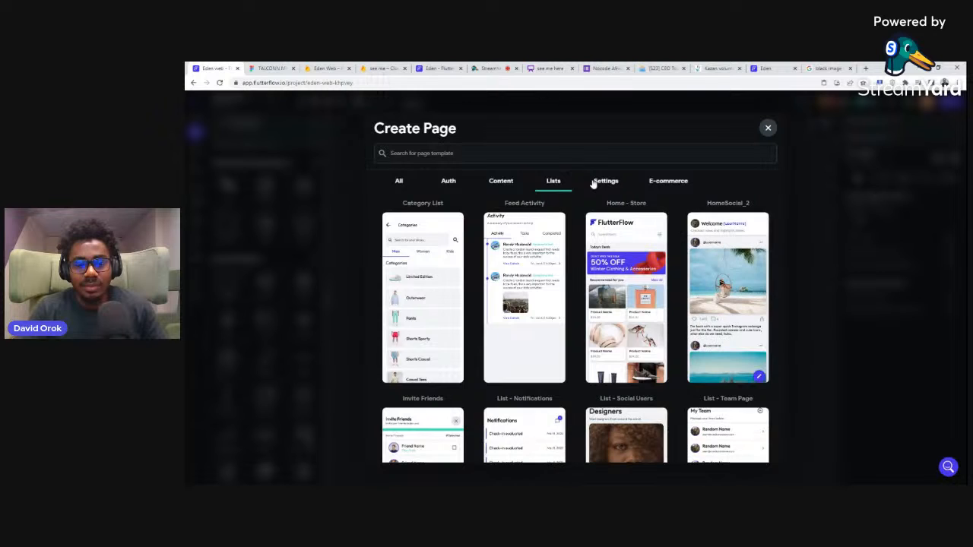
{"action": "left_click", "coordinate": [501, 183]}
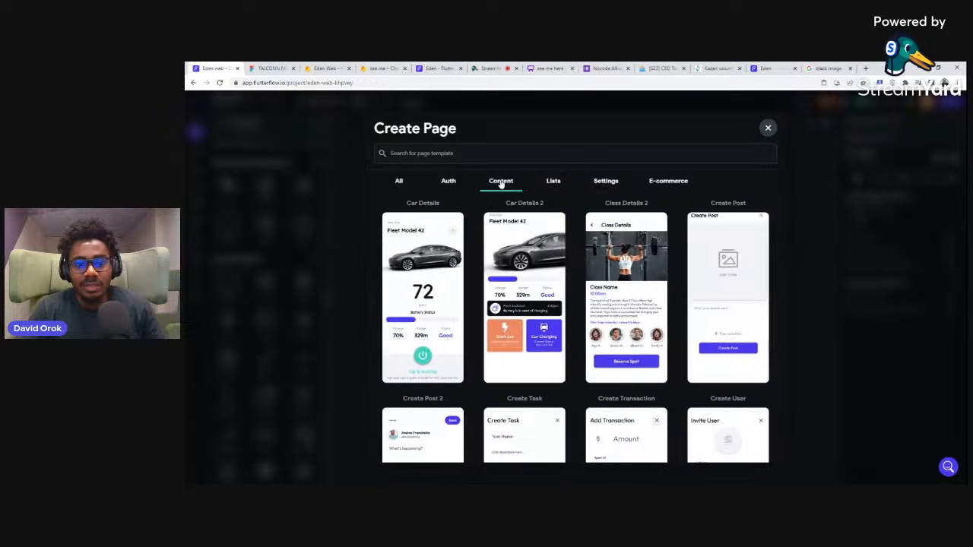
{"action": "left_click", "coordinate": [608, 184]}
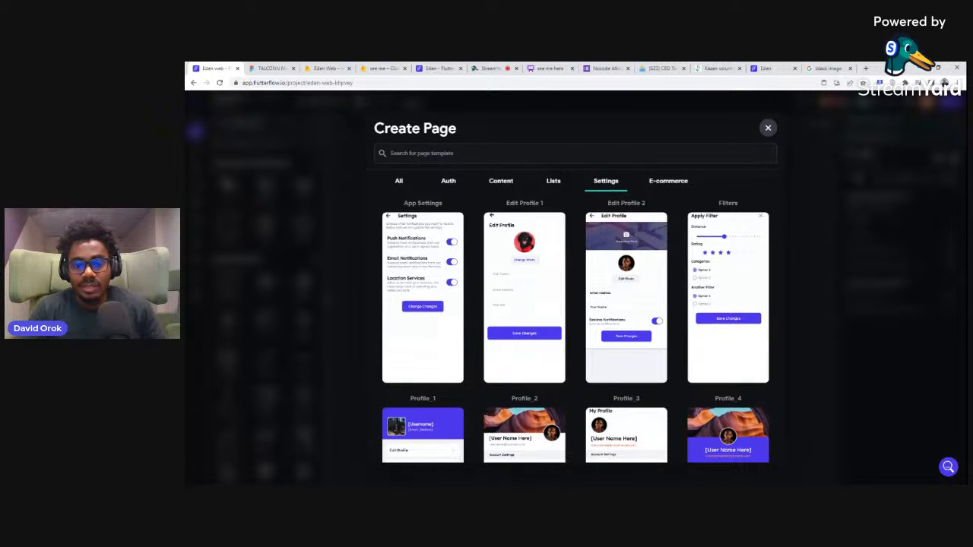
{"action": "scroll", "coordinate": [576, 246], "scroll_direction": "down", "scroll_amount": 5}
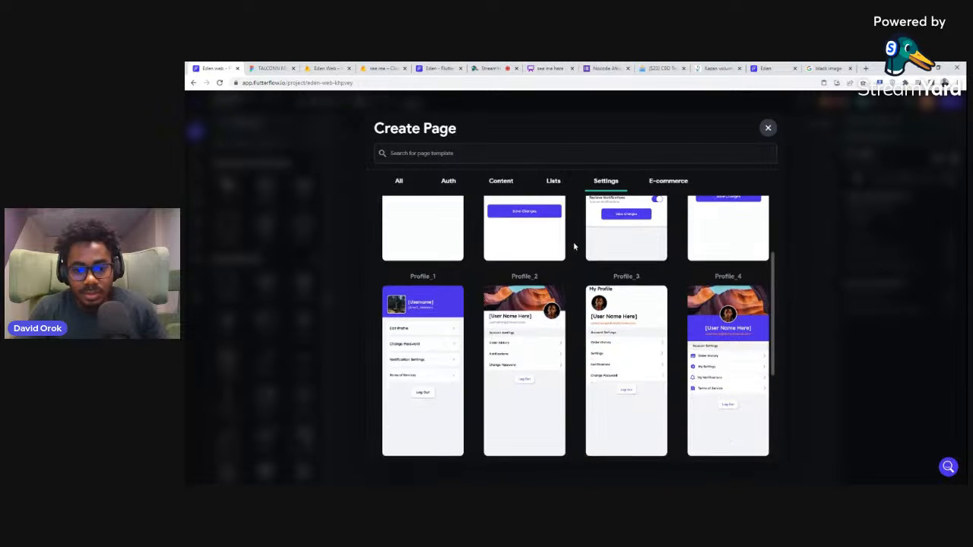
{"action": "scroll", "coordinate": [575, 245], "scroll_direction": "down", "scroll_amount": 3}
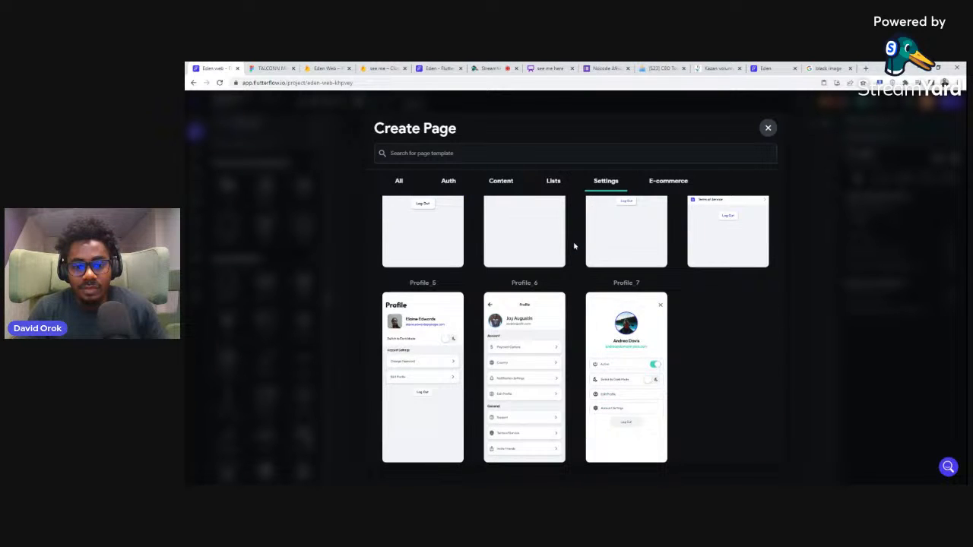
{"action": "scroll", "coordinate": [574, 246], "scroll_direction": "up", "scroll_amount": 6}
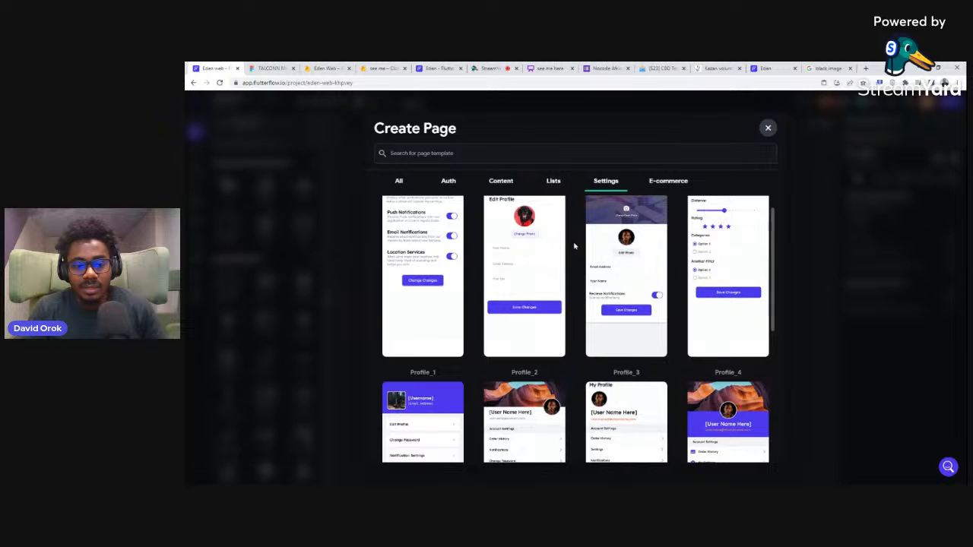
{"action": "scroll", "coordinate": [576, 246], "scroll_direction": "up", "scroll_amount": 1}
Step: Create the Logged In page from the Edit Profile 1 template with the project's own theme, name it femaleprofile, and finish the project setup
{"action": "mouse_move", "coordinate": [537, 243]}
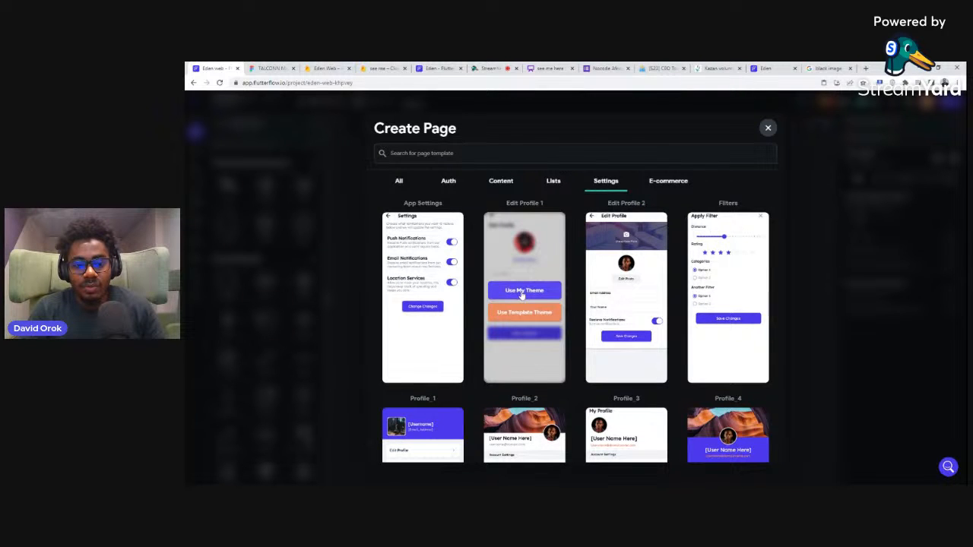
{"action": "left_click", "coordinate": [522, 293]}
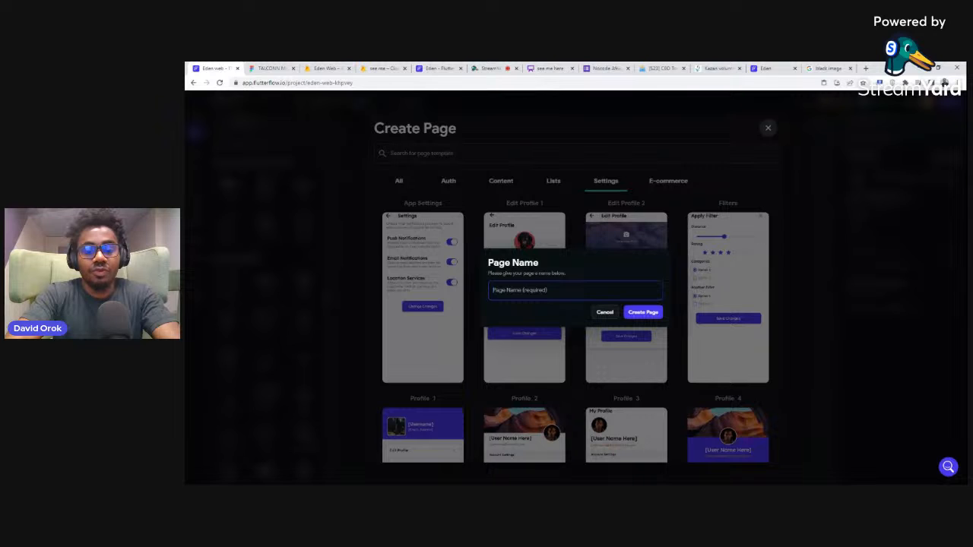
{"action": "type", "text": "profile"}
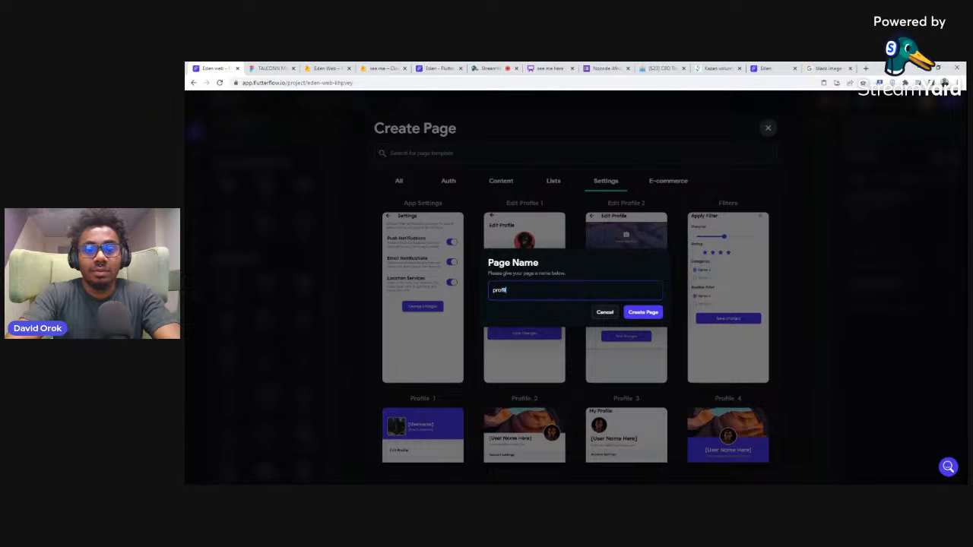
{"action": "key", "text": "BackSpace"}
{"action": "key", "text": "BackSpace"}
{"action": "key", "text": "BackSpace"}
{"action": "key", "text": "BackSpace"}
{"action": "key", "text": "BackSpace"}
{"action": "key", "text": "BackSpace"}
{"action": "key", "text": "BackSpace"}
{"action": "type", "text": "female"}
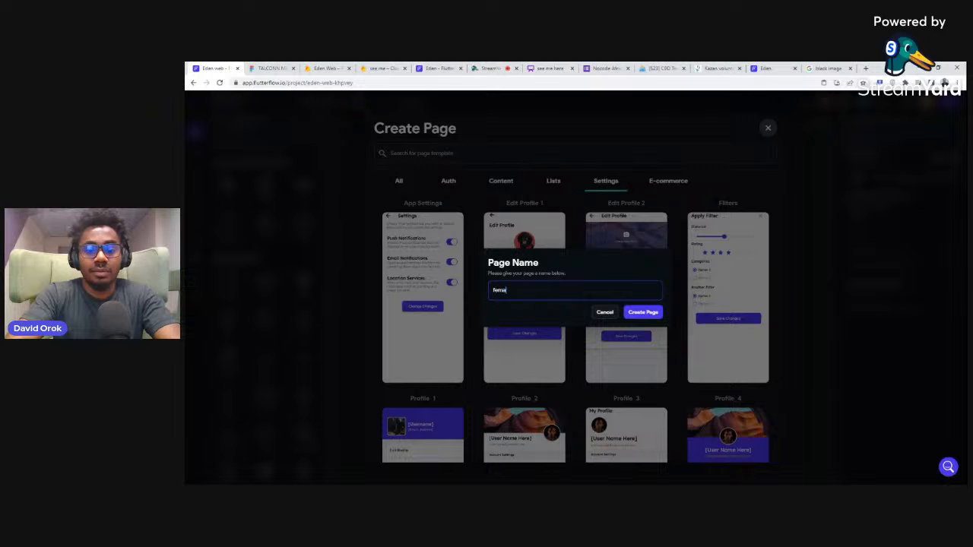
{"action": "type", "text": "profile"}
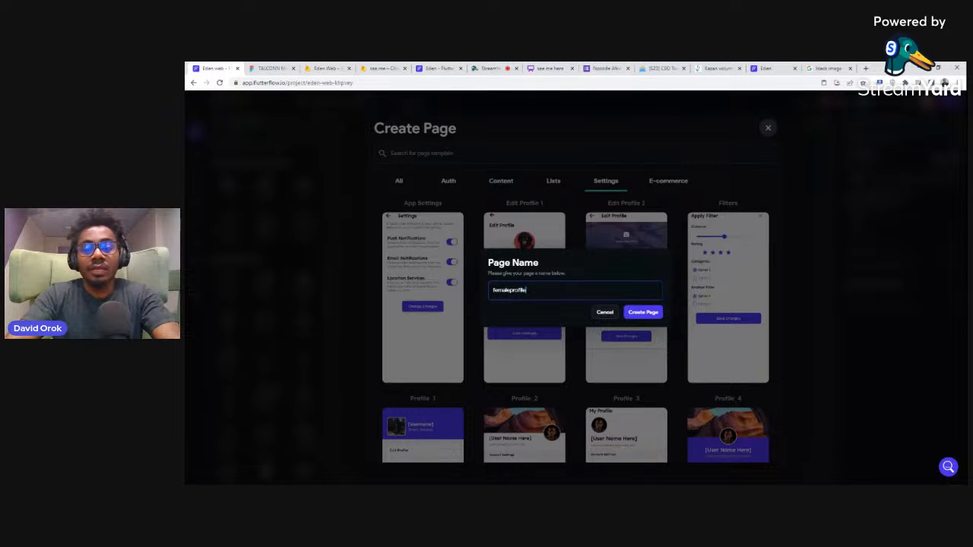
{"action": "key", "text": "BackSpace"}
{"action": "key", "text": "BackSpace"}
{"action": "key", "text": "BackSpace"}
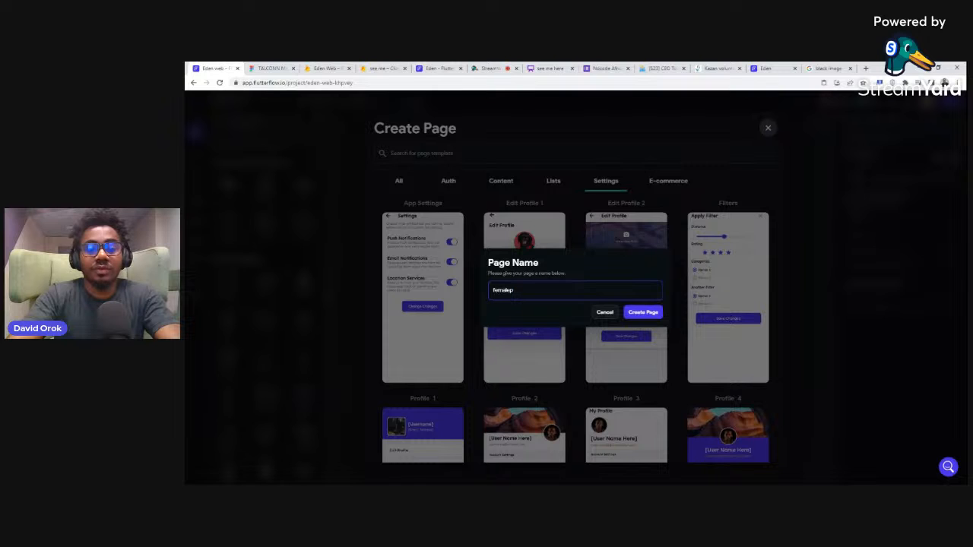
{"action": "type", "text": "rofile"}
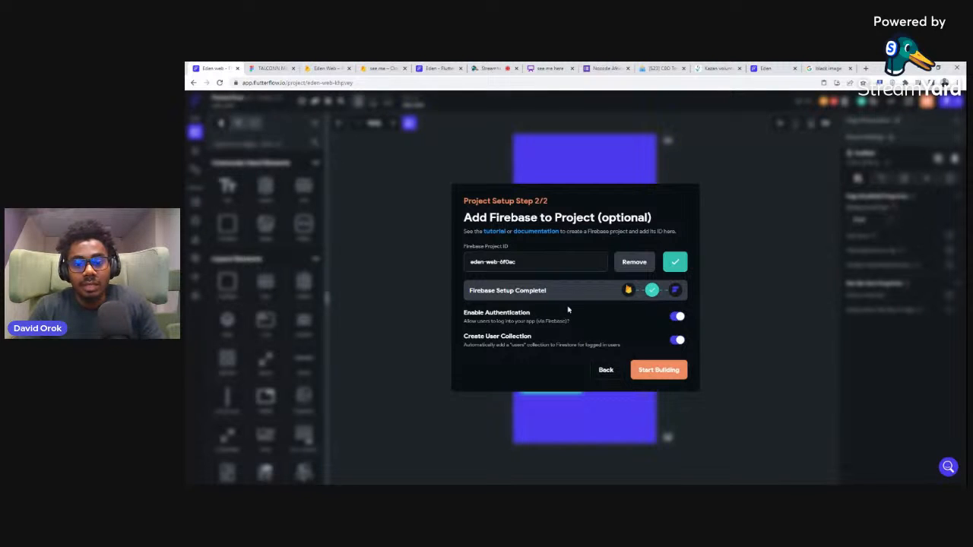
{"action": "left_click", "coordinate": [658, 371]}
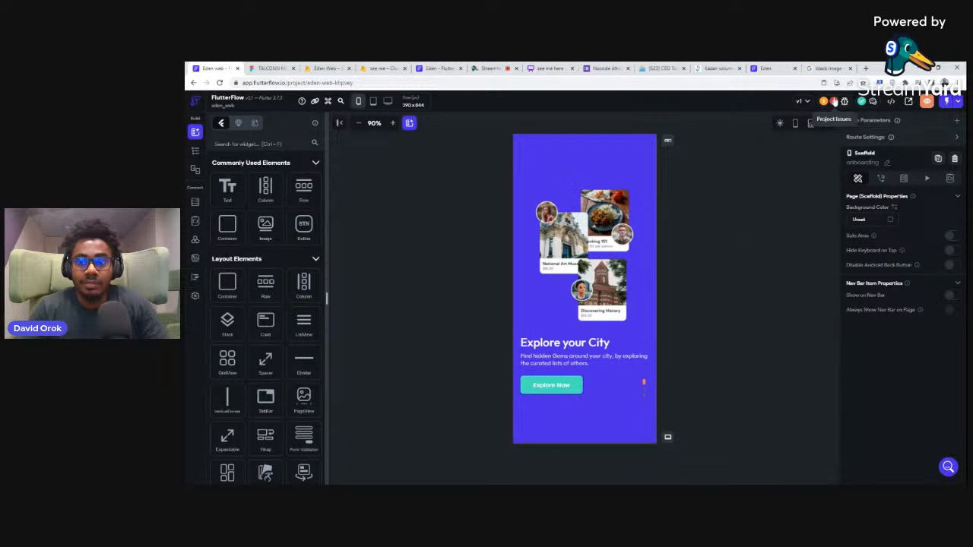
Step: From the project's error list, delete the broken Navigate To action of the Explore Now button on the "Explore your City" slide
{"action": "left_click", "coordinate": [834, 103]}
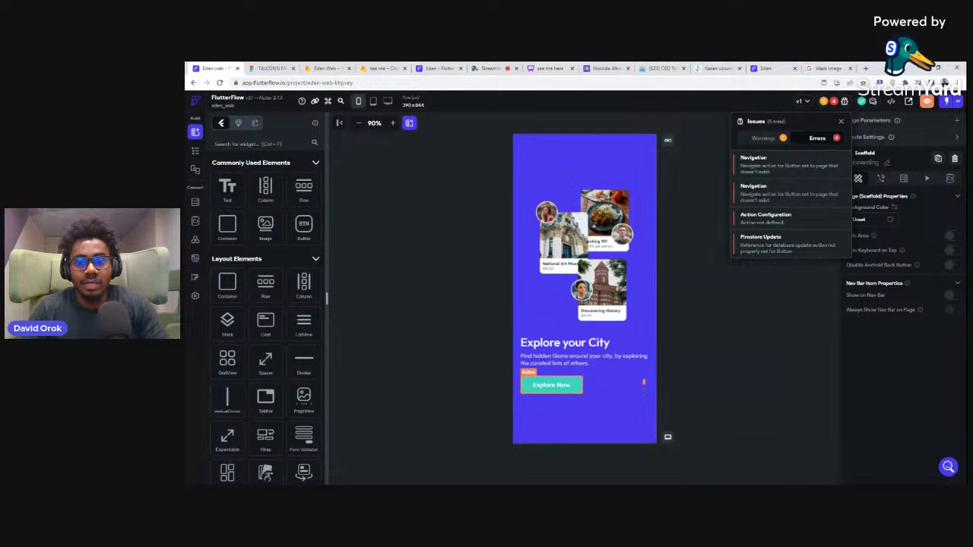
{"action": "left_click", "coordinate": [738, 166]}
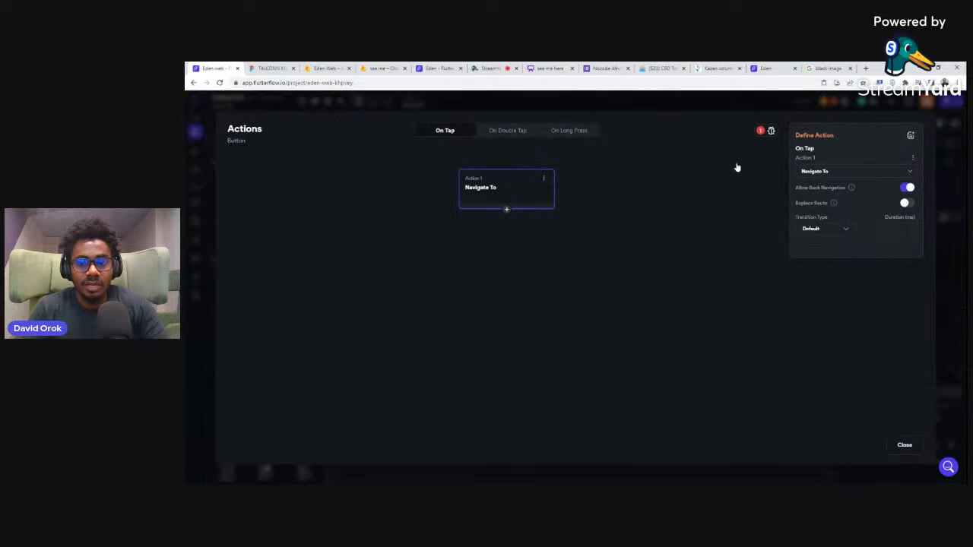
{"action": "left_click", "coordinate": [913, 158]}
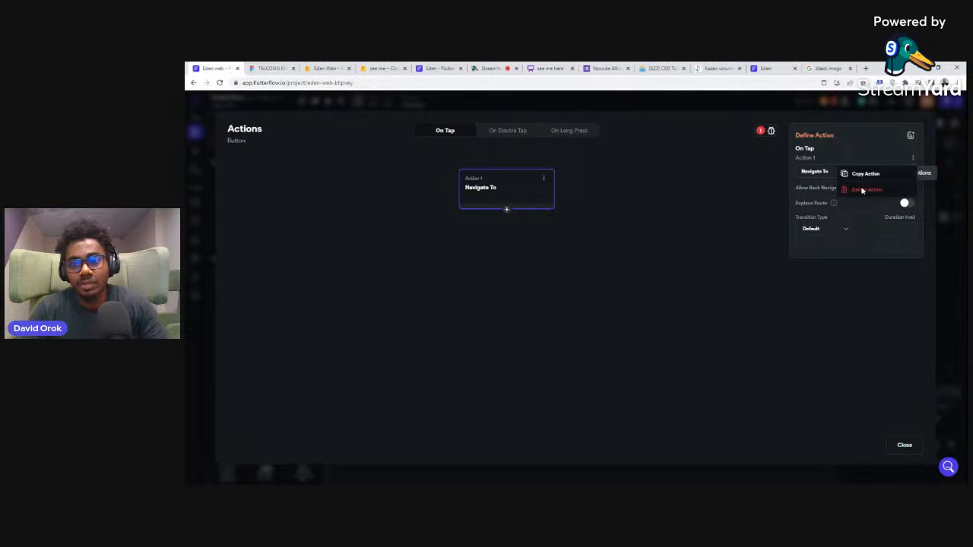
{"action": "left_click", "coordinate": [859, 191]}
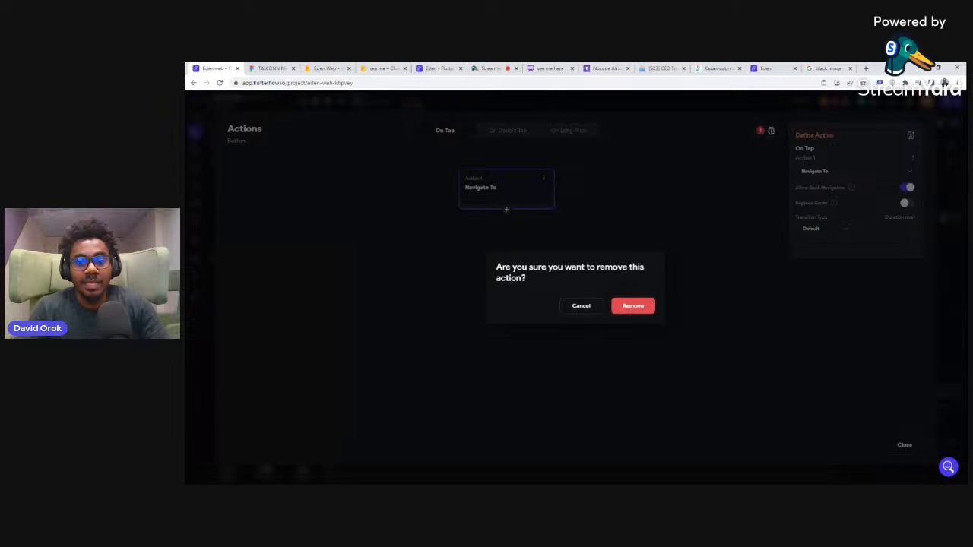
{"action": "left_click", "coordinate": [630, 306]}
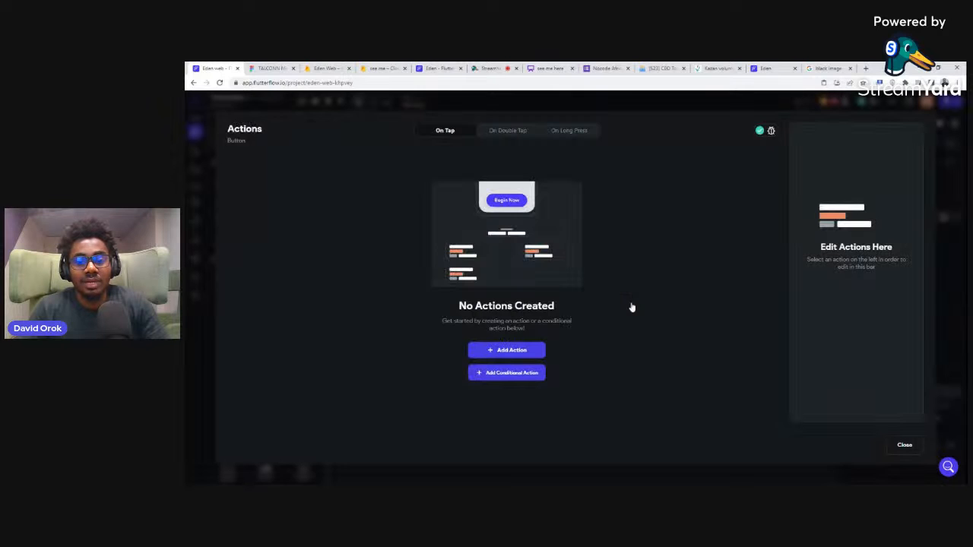
{"action": "left_click", "coordinate": [903, 448]}
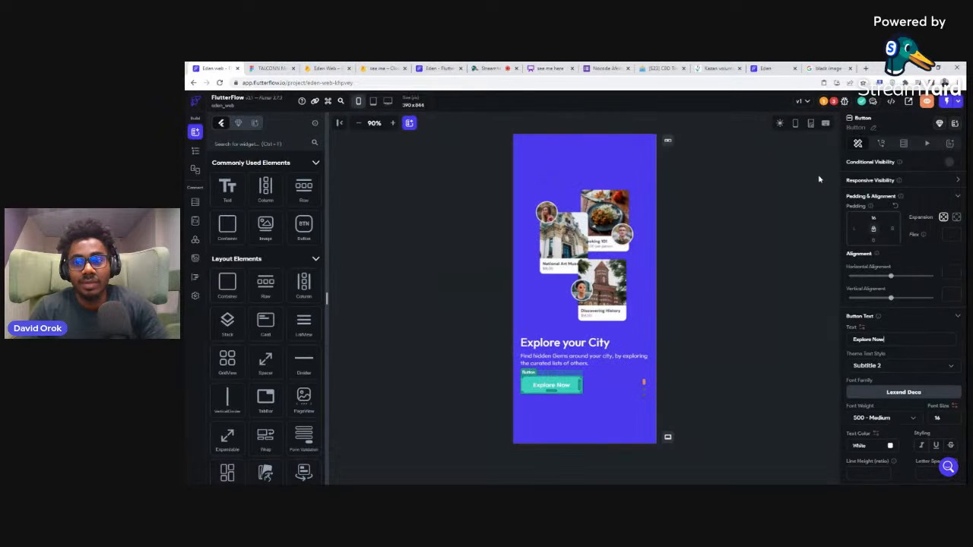
Step: Resolve the remaining navigation error by deleting the Navigate To action of the Explore Now button on the "Message Friends" slide
{"action": "left_click", "coordinate": [835, 101]}
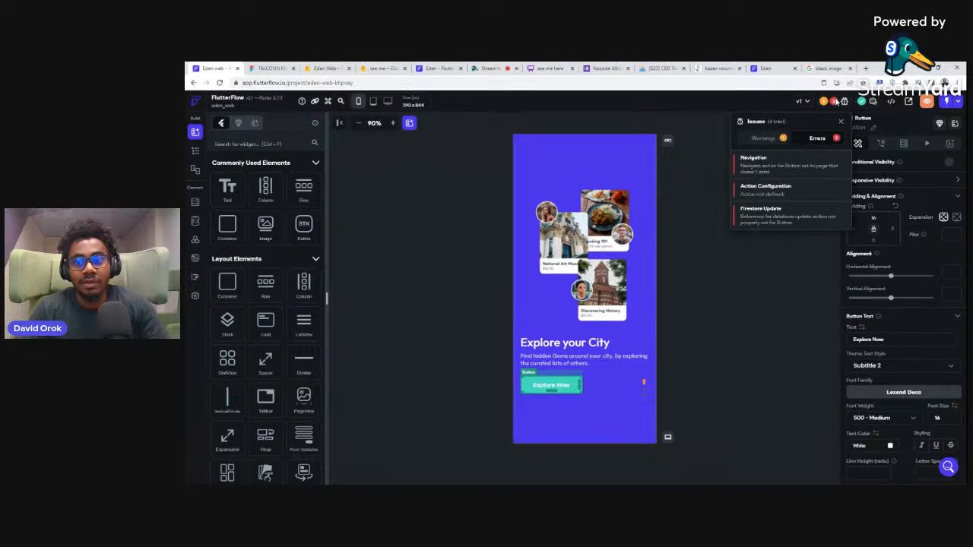
{"action": "left_click", "coordinate": [746, 160]}
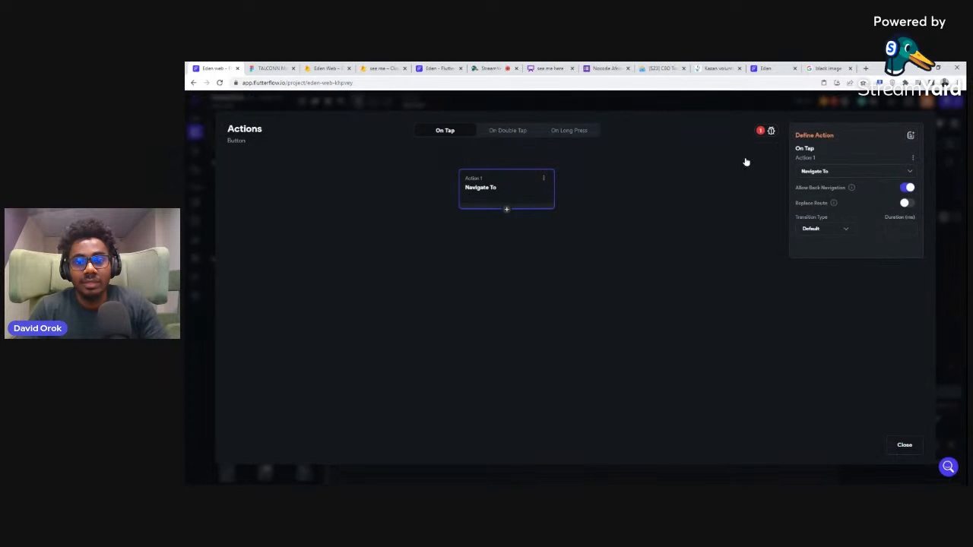
{"action": "left_click", "coordinate": [912, 158]}
{"action": "left_click", "coordinate": [873, 190]}
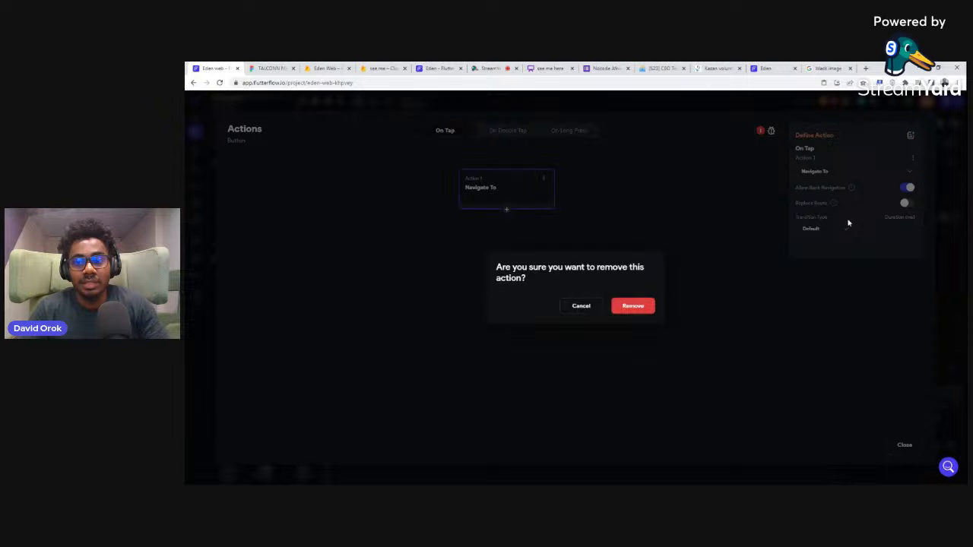
{"action": "left_click", "coordinate": [643, 308]}
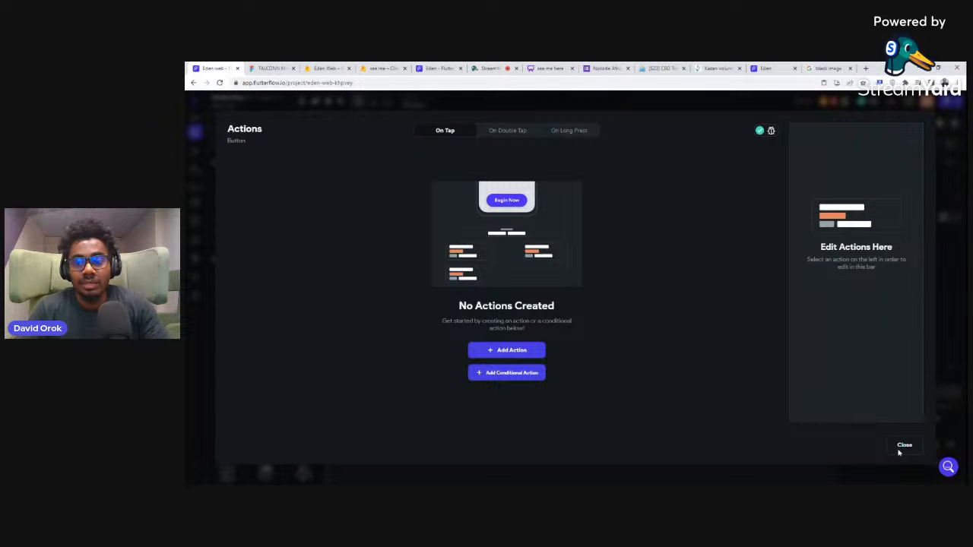
{"action": "left_click", "coordinate": [904, 446]}
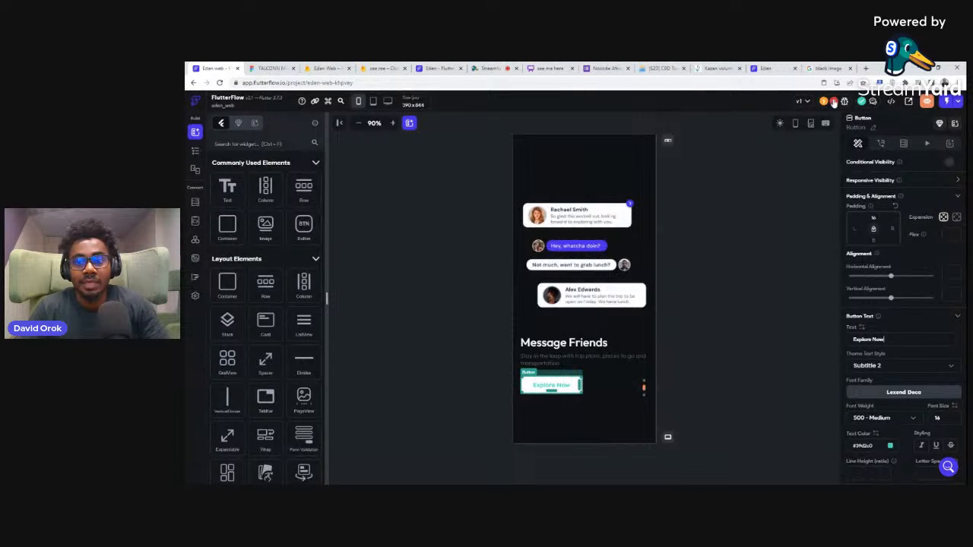
Step: Resolve the Action Configuration error by deleting the undefined on-tap action of the profile page's Change Photo button
{"action": "left_click", "coordinate": [834, 102]}
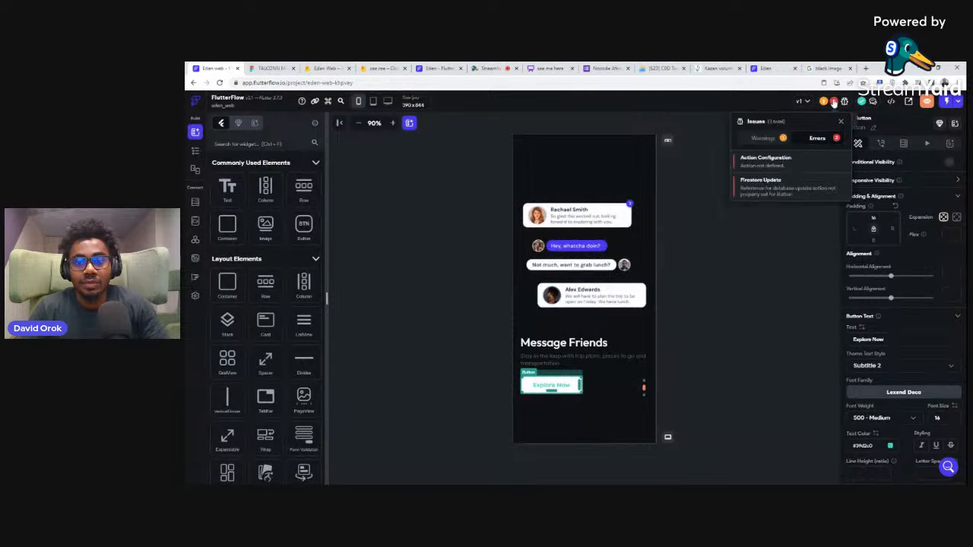
{"action": "left_click", "coordinate": [739, 159]}
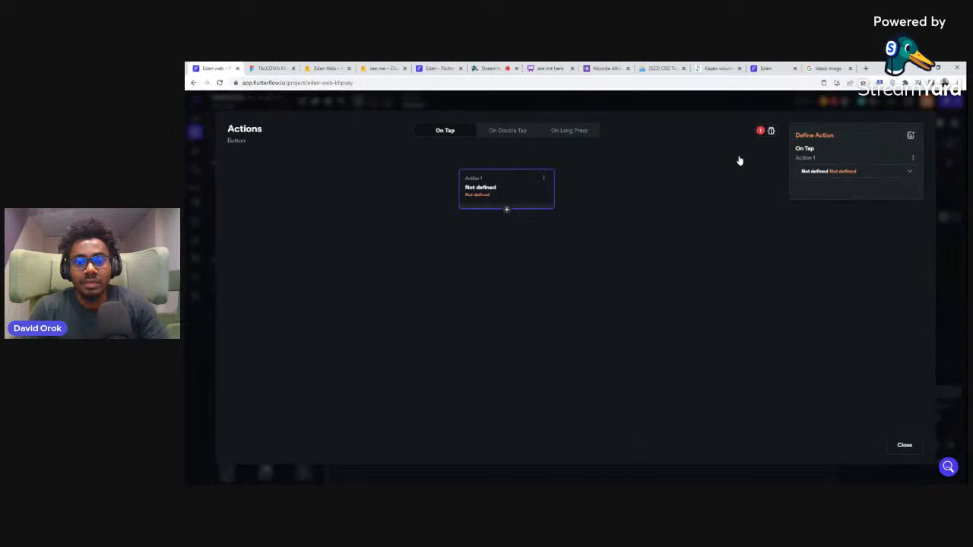
{"action": "left_click", "coordinate": [913, 158]}
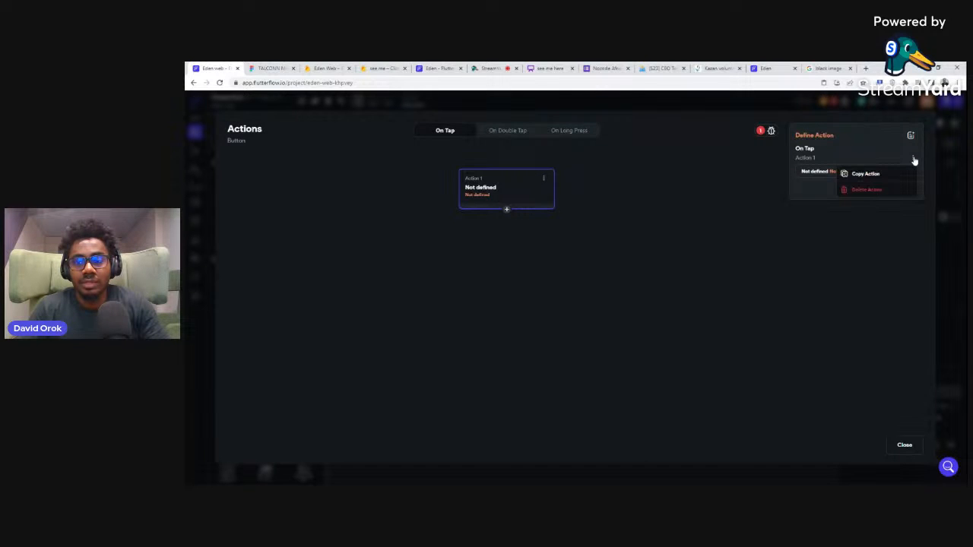
{"action": "left_click", "coordinate": [871, 196]}
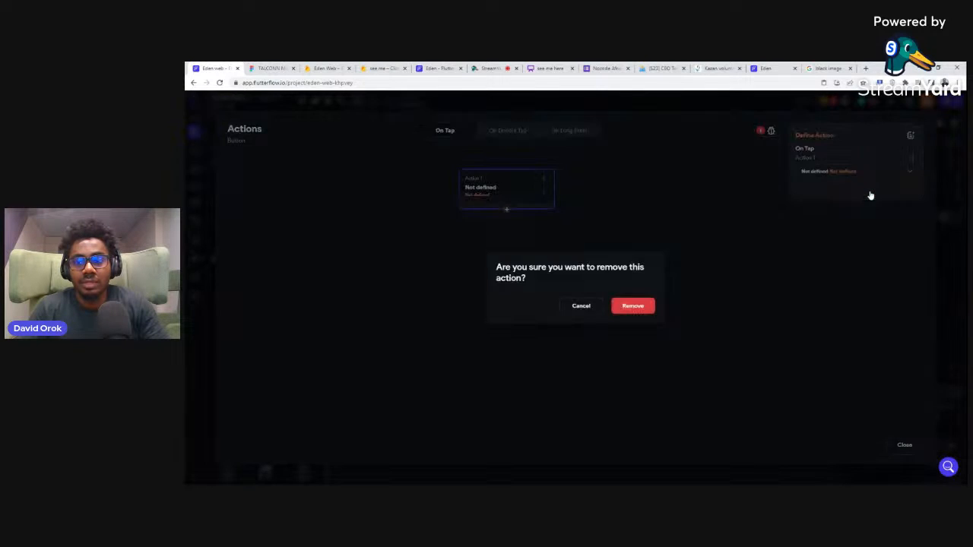
{"action": "left_click", "coordinate": [625, 306]}
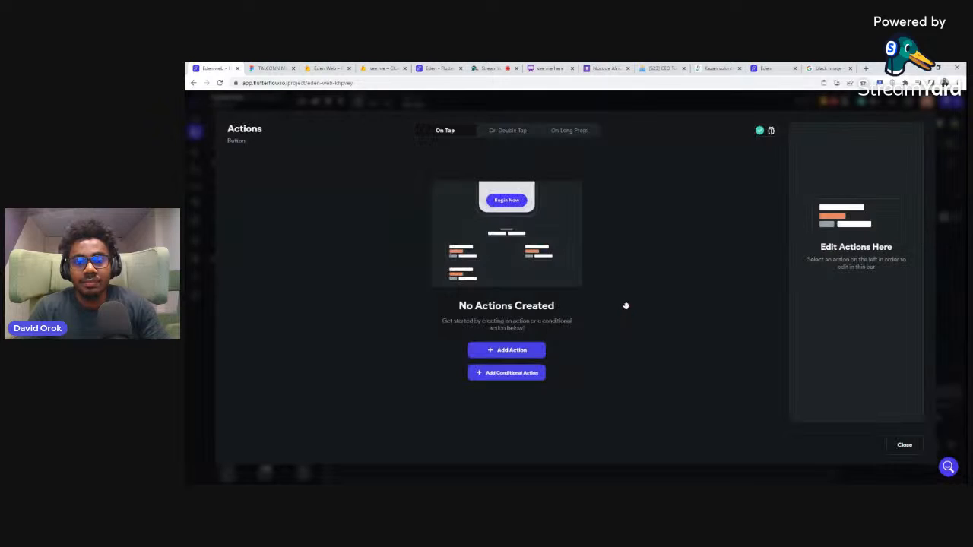
{"action": "left_click", "coordinate": [898, 447]}
Step: Resolve the Firestore Update error by deleting the Save Changes button's whole action chain, including Update Document and Navigate Back
{"action": "left_click", "coordinate": [834, 102]}
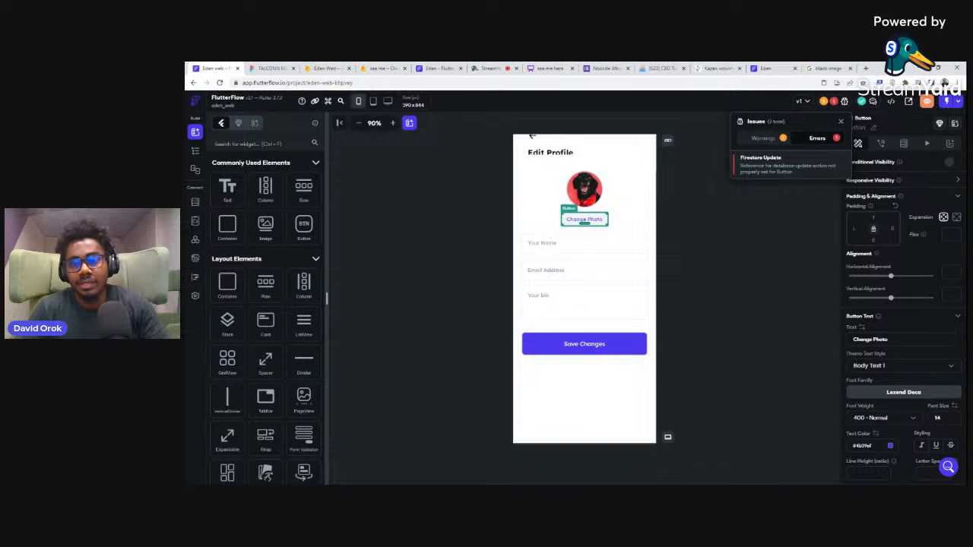
{"action": "left_click", "coordinate": [756, 160]}
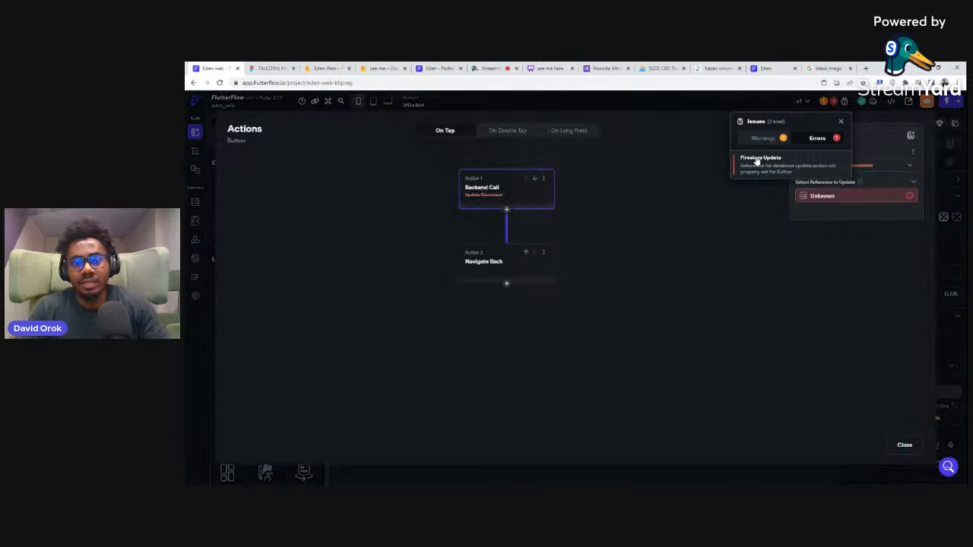
{"action": "left_click", "coordinate": [913, 155]}
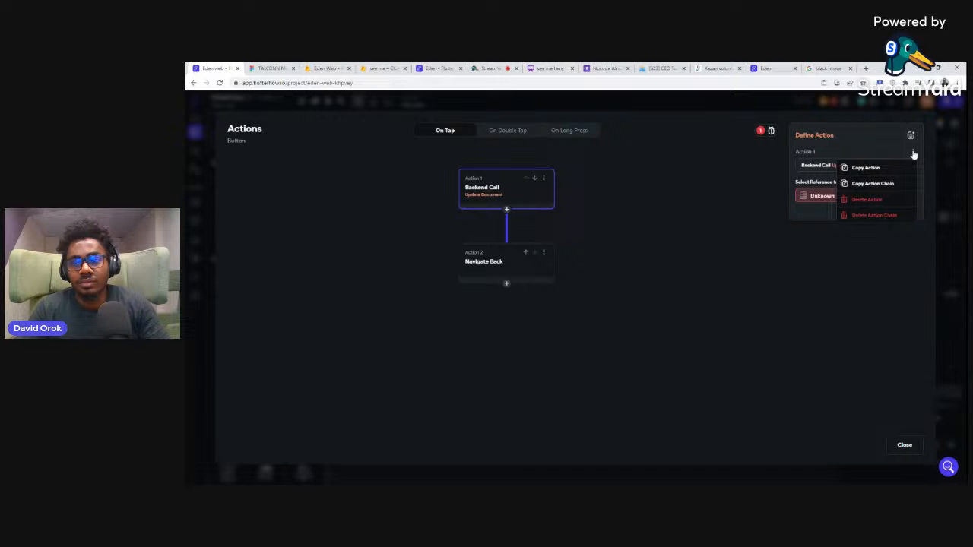
{"action": "left_click", "coordinate": [875, 216]}
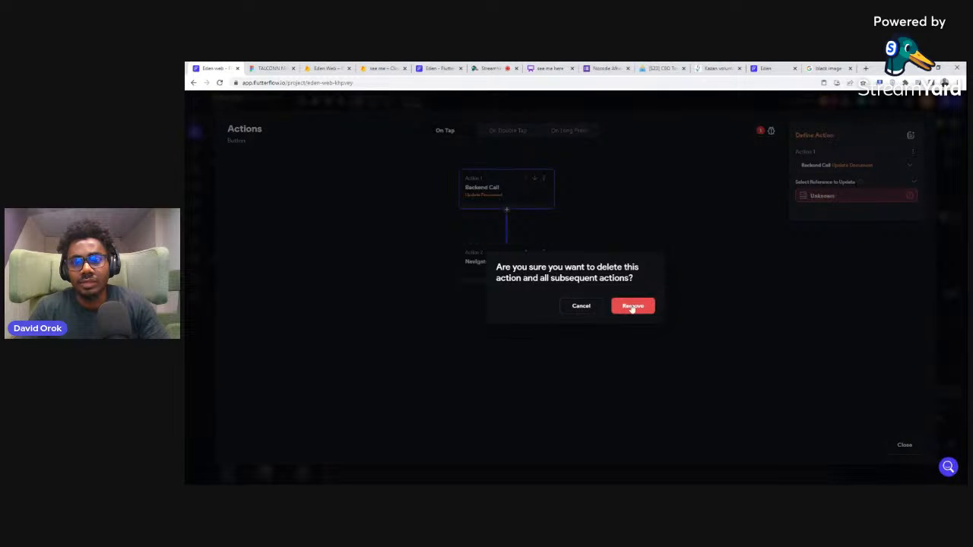
{"action": "left_click", "coordinate": [632, 307]}
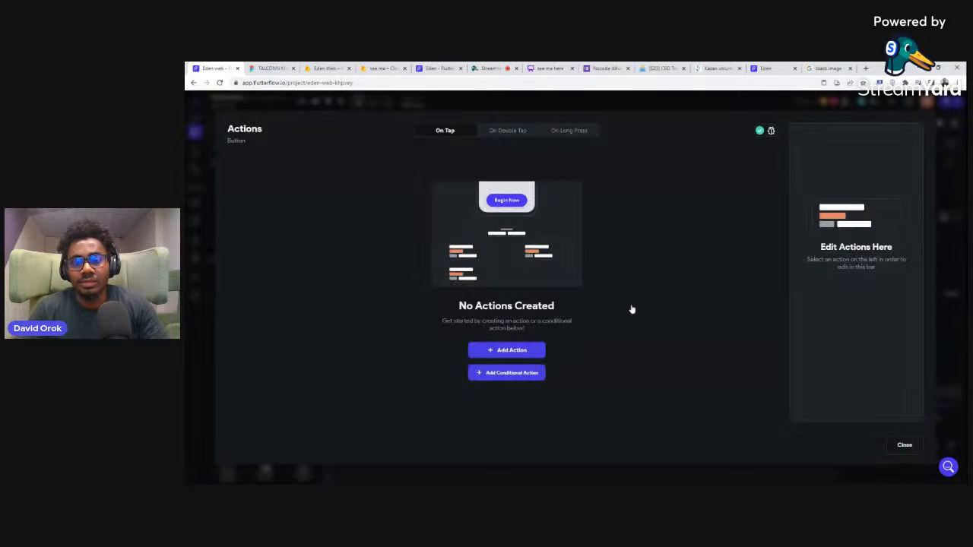
Step: Replace the profile page's custom Edit Profile app bar with the AppBar style that has a back button and left title
{"action": "left_click", "coordinate": [905, 446]}
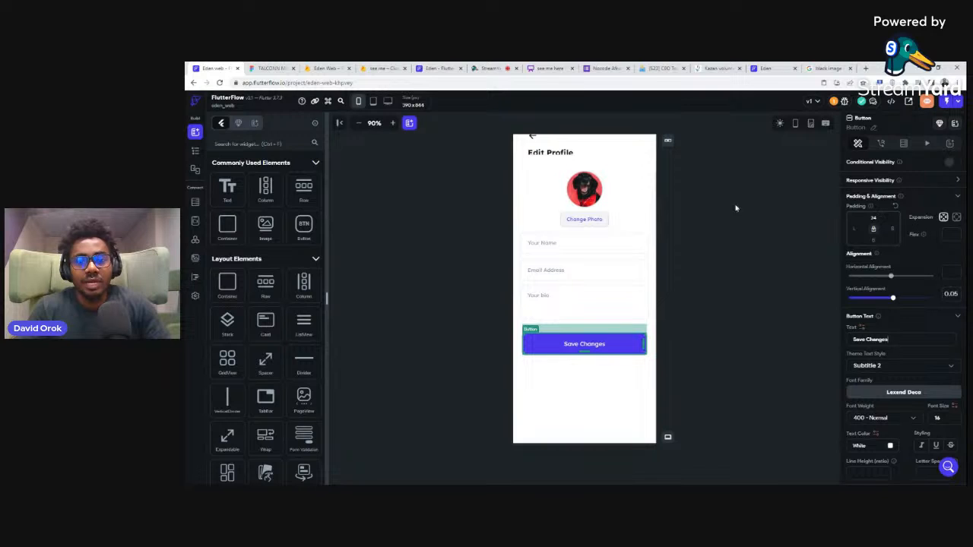
{"action": "left_click", "coordinate": [587, 152]}
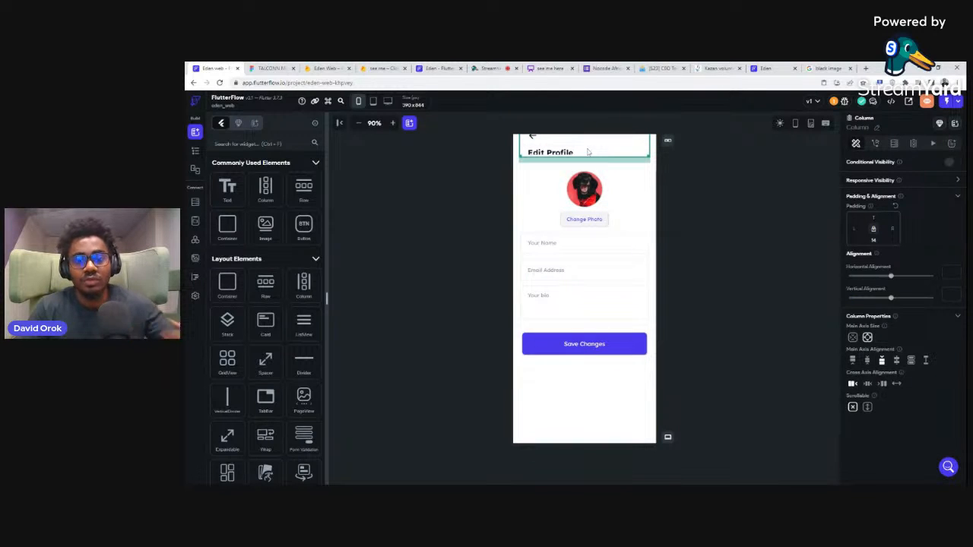
{"action": "left_click", "coordinate": [588, 153]}
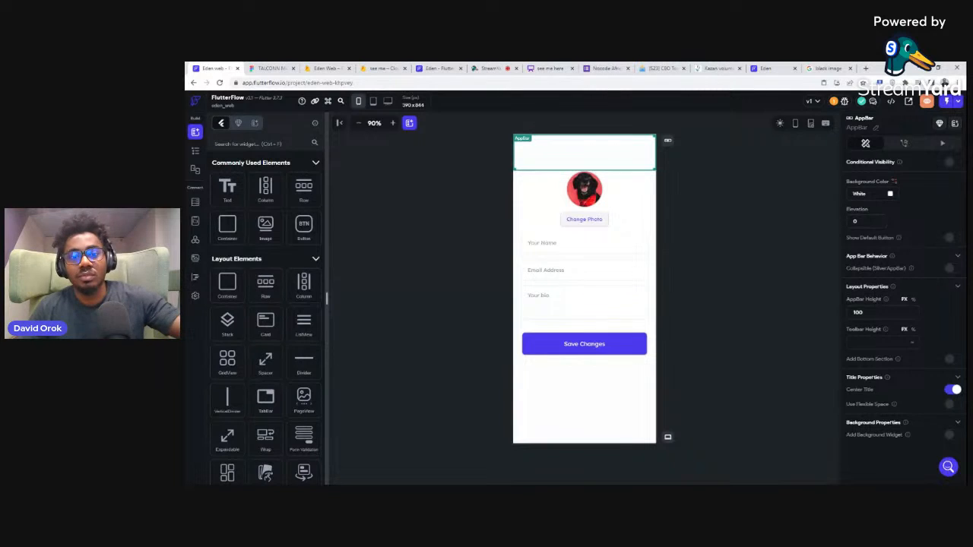
{"action": "key", "text": "Delete"}
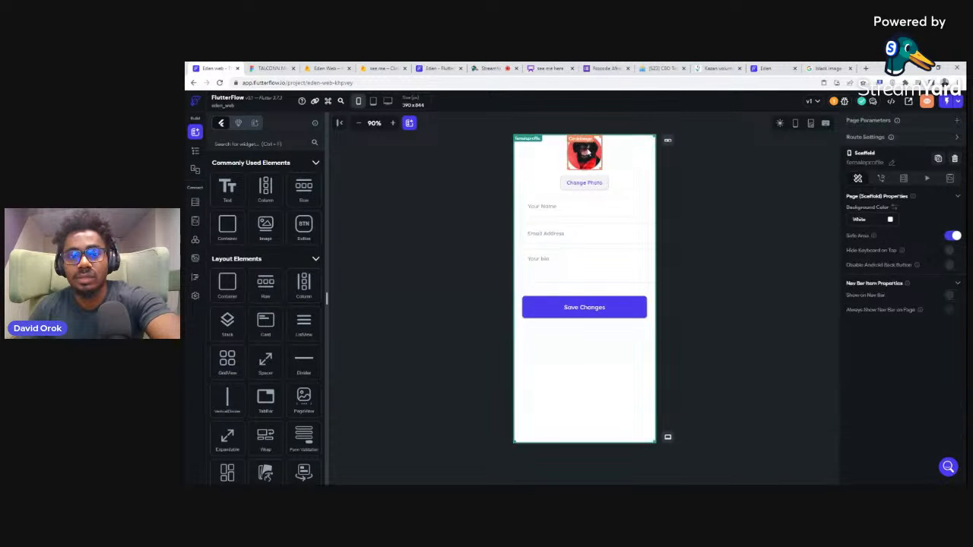
{"action": "left_click", "coordinate": [668, 140]}
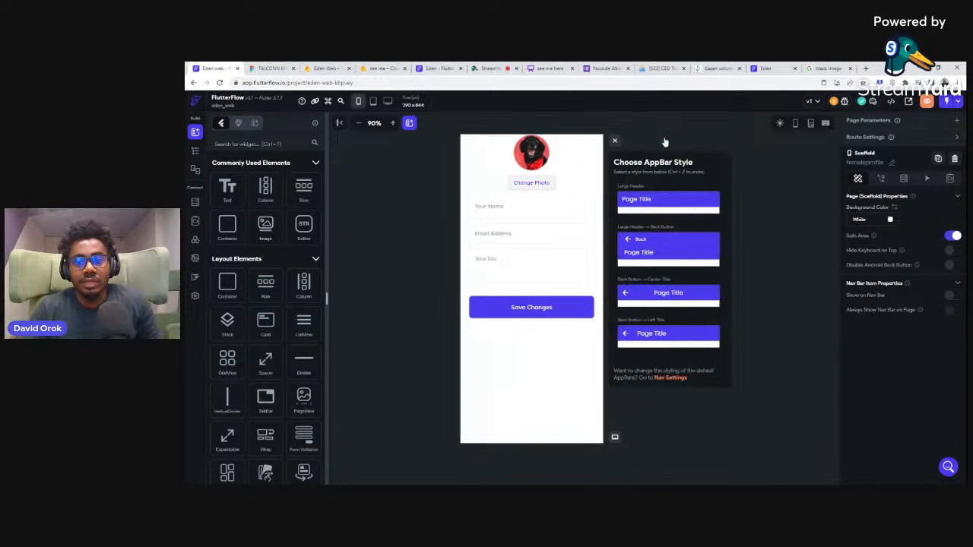
{"action": "left_click", "coordinate": [649, 337]}
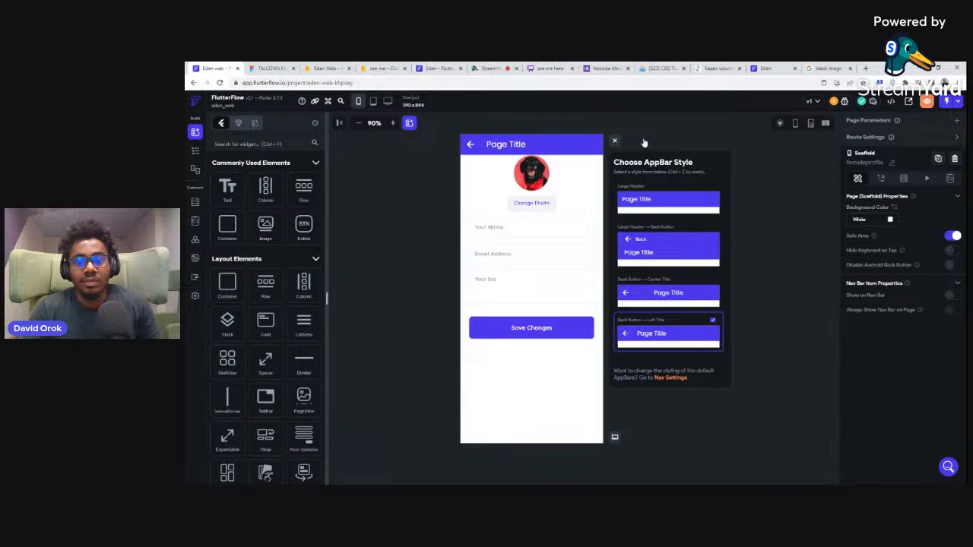
{"action": "left_click", "coordinate": [615, 142]}
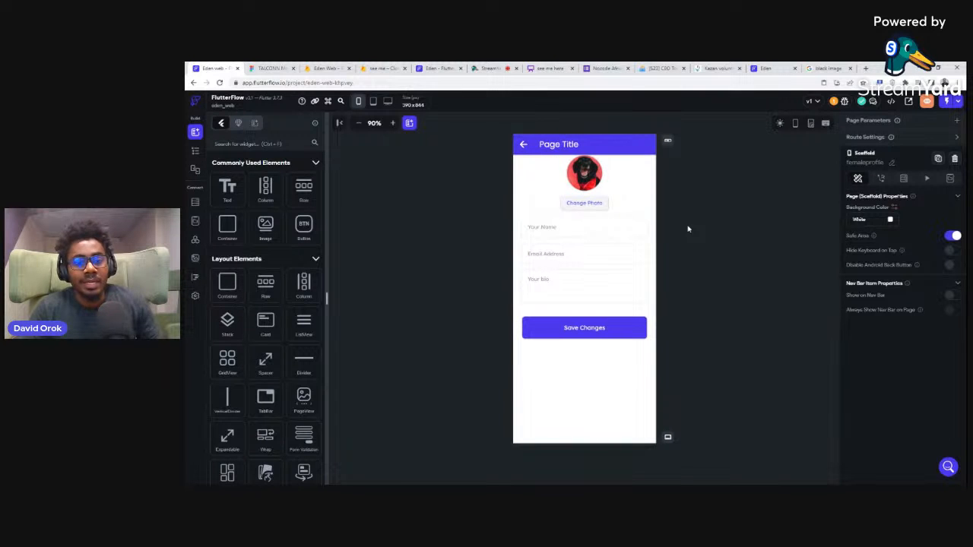
Step: Show the project's pages and widget tree, and enlarge the page list area
{"action": "left_click", "coordinate": [194, 152]}
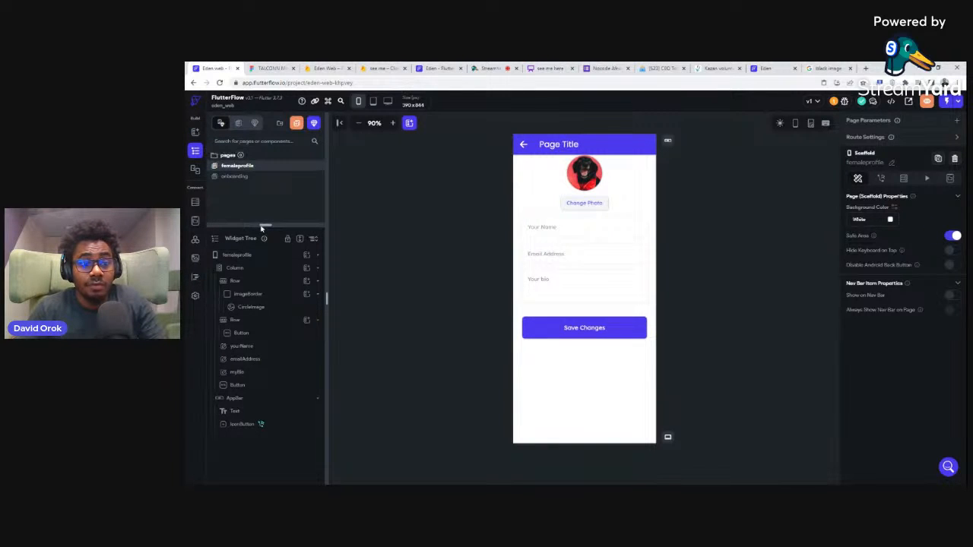
{"action": "left_click_drag", "start_coordinate": [265, 225], "coordinate": [265, 272]}
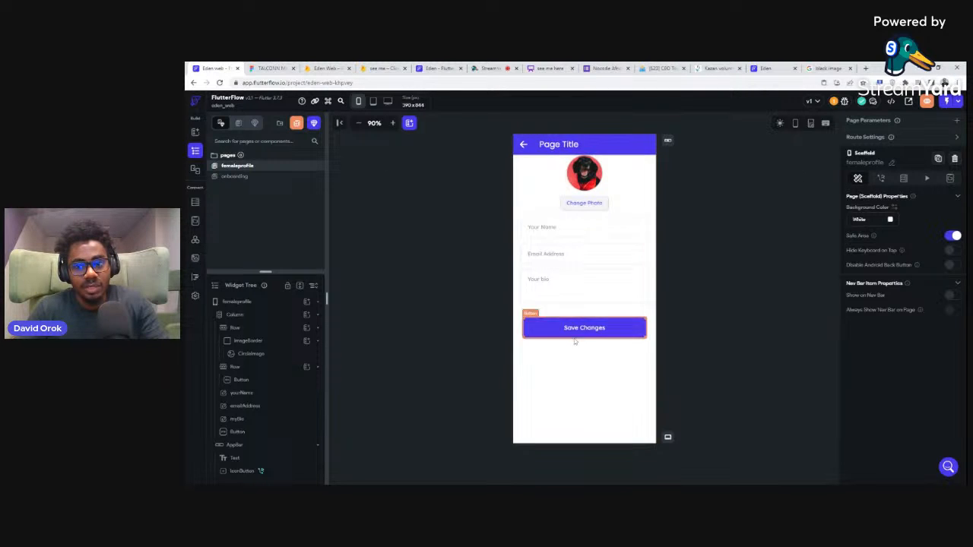
Step: View the femaleprofile page on the canvas inside the device frame, and with resize handles displayed
{"action": "left_click", "coordinate": [796, 124]}
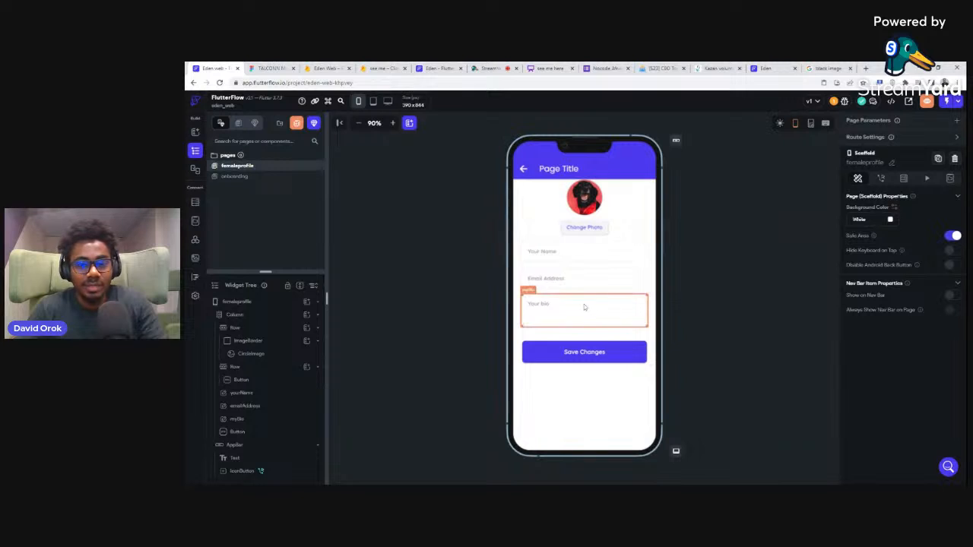
{"action": "left_click", "coordinate": [811, 124]}
{"action": "left_click", "coordinate": [812, 125]}
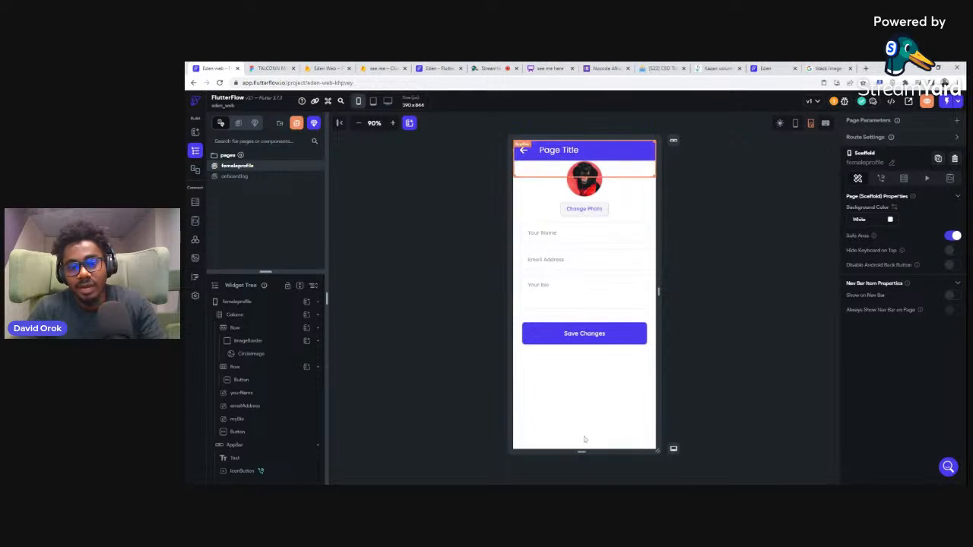
{"action": "left_click", "coordinate": [813, 125]}
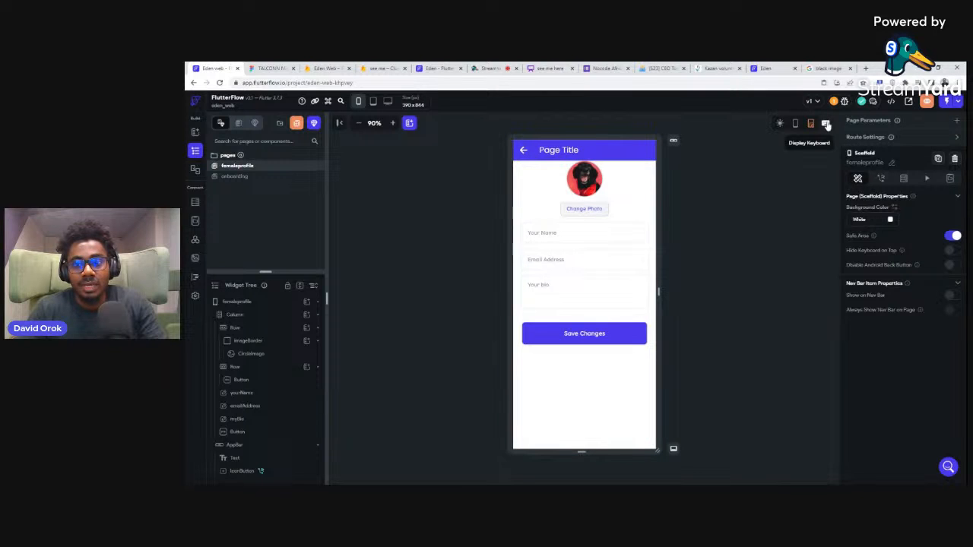
Step: Check the profile page with the on-screen keyboard, with and without the device frame, and hide the keyboard again
{"action": "left_click", "coordinate": [826, 124]}
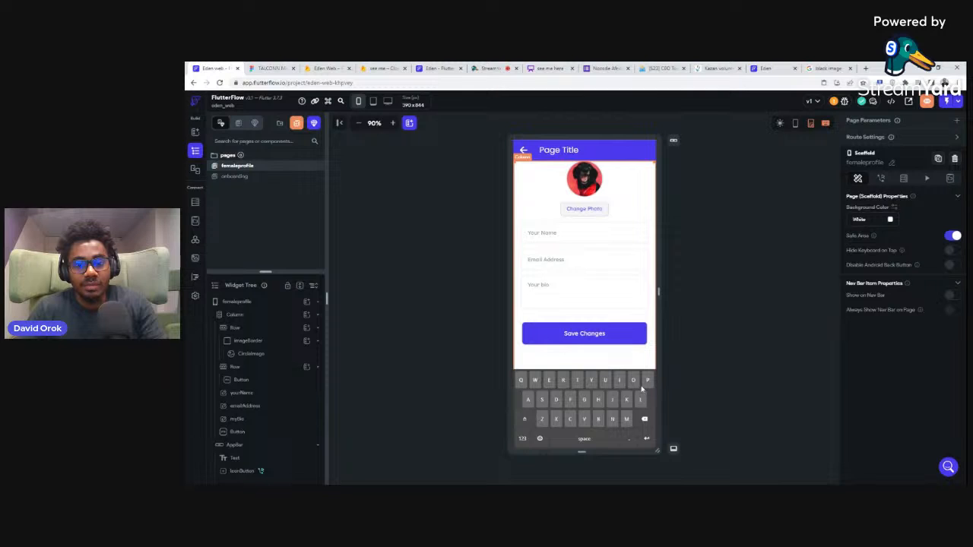
{"action": "left_click", "coordinate": [825, 124]}
{"action": "left_click", "coordinate": [825, 124]}
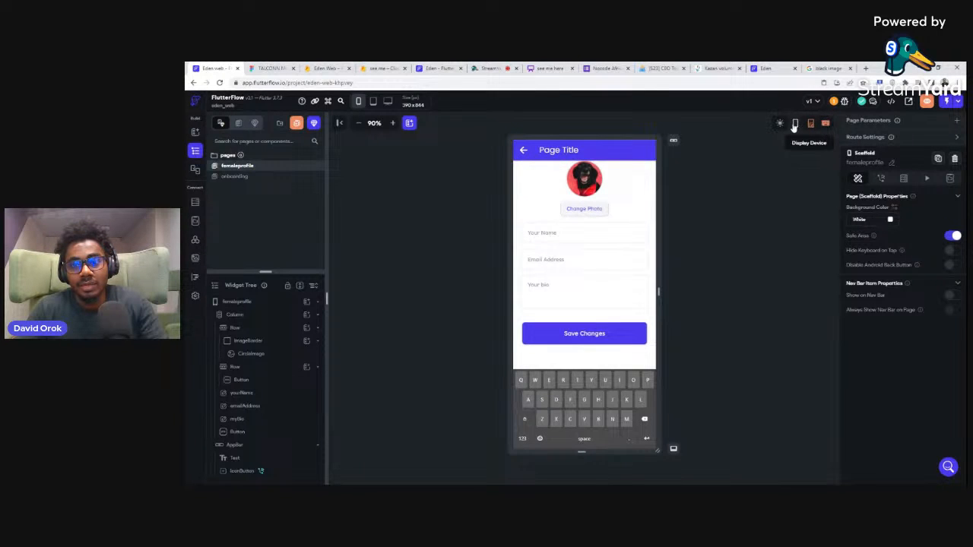
{"action": "left_click", "coordinate": [795, 124]}
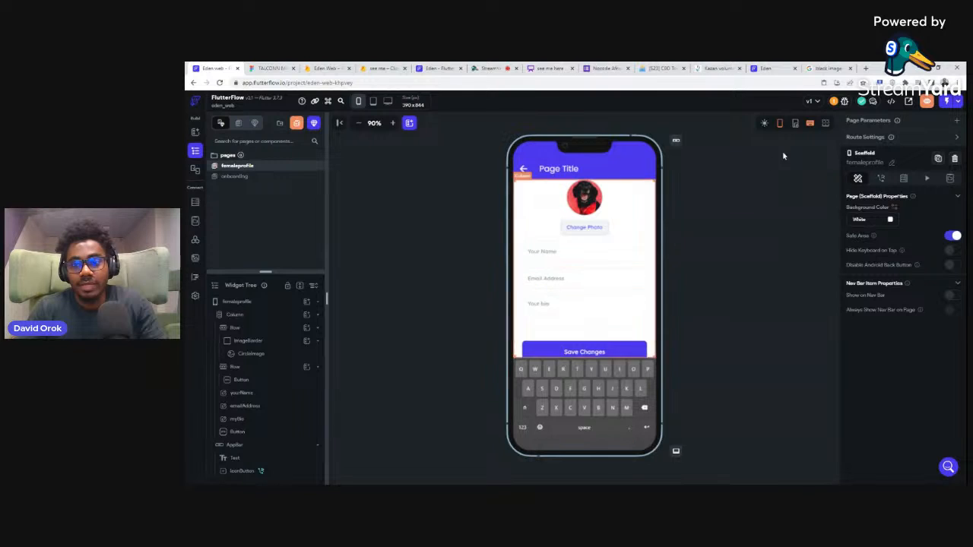
{"action": "left_click", "coordinate": [780, 123]}
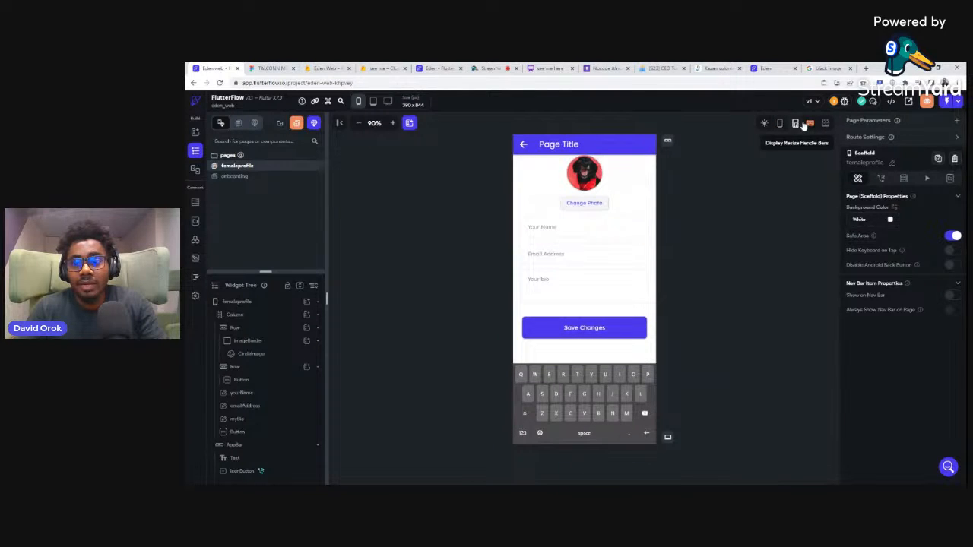
{"action": "left_click", "coordinate": [811, 123]}
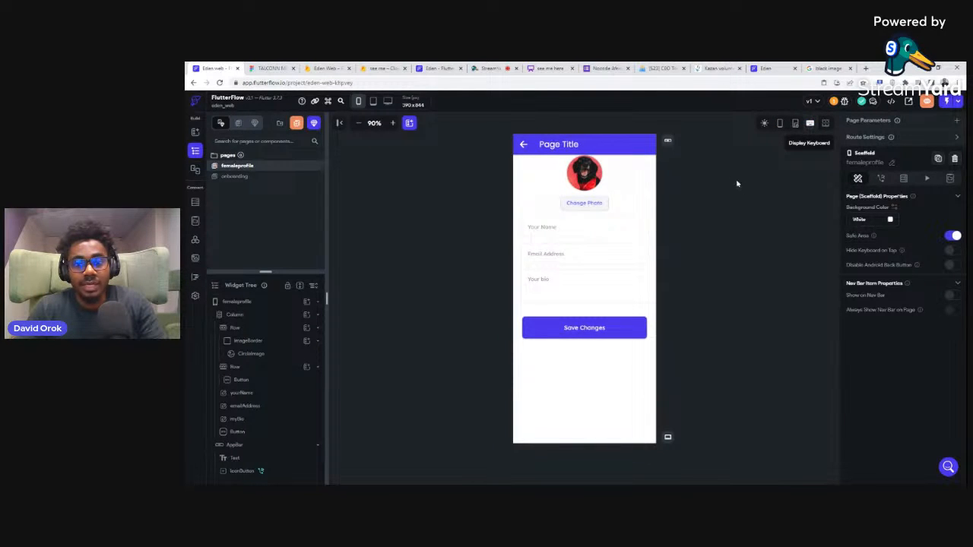
{"action": "left_click", "coordinate": [430, 179]}
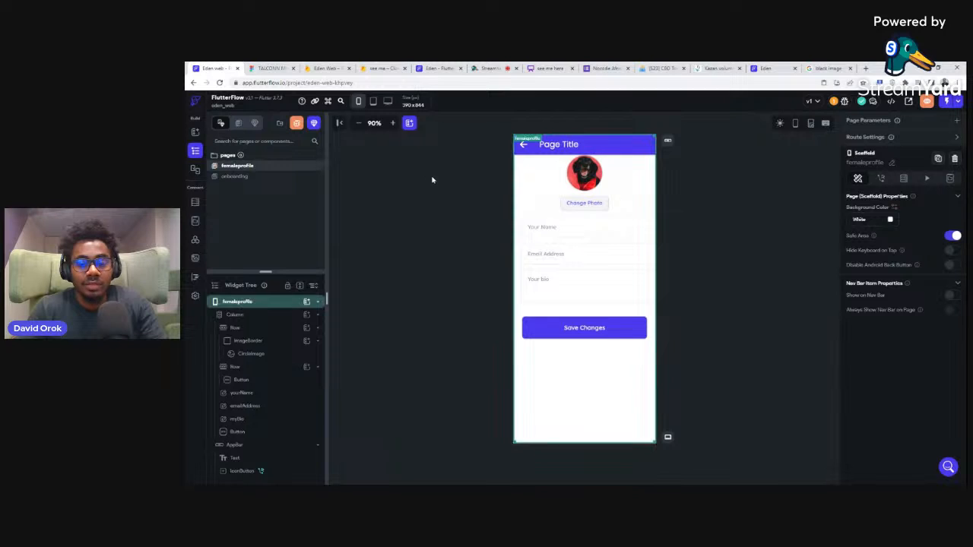
{"action": "left_click", "coordinate": [416, 178]}
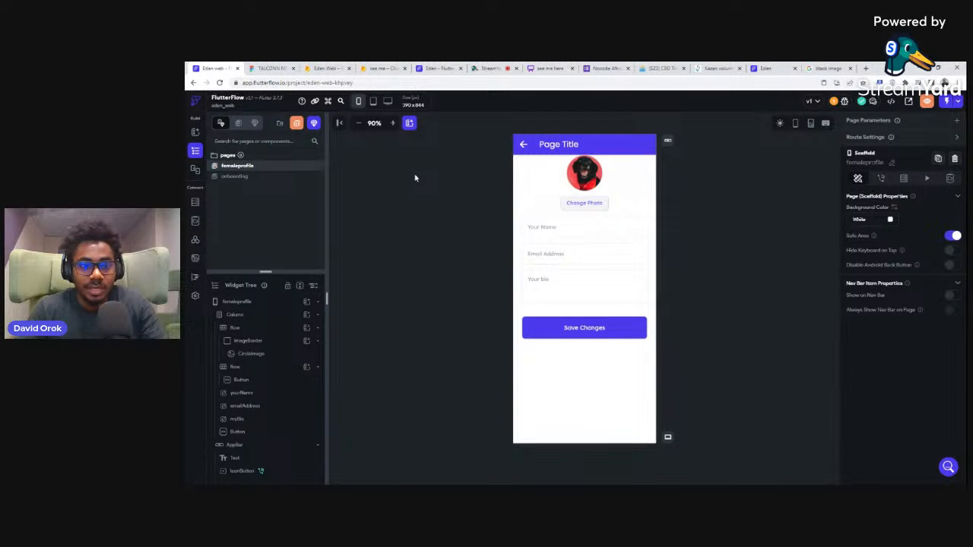
Step: Set the canvas device orientation to landscape, and open the project preview in landscape as well
{"action": "left_click", "coordinate": [357, 101]}
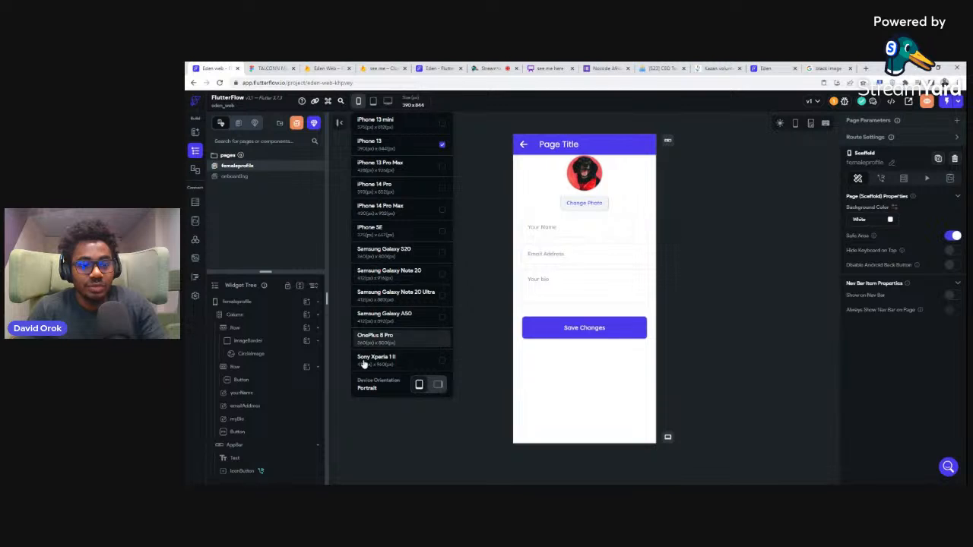
{"action": "left_click", "coordinate": [438, 385]}
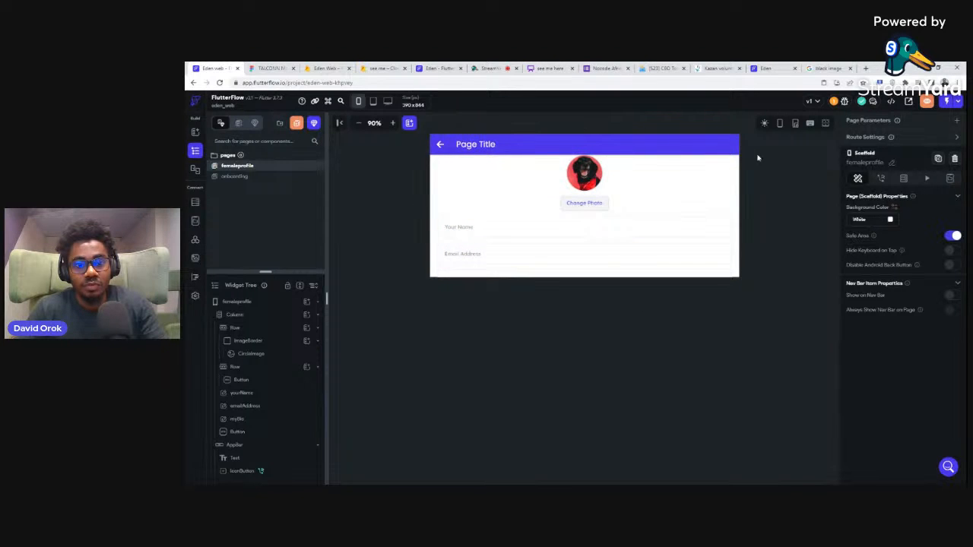
{"action": "left_click", "coordinate": [929, 102]}
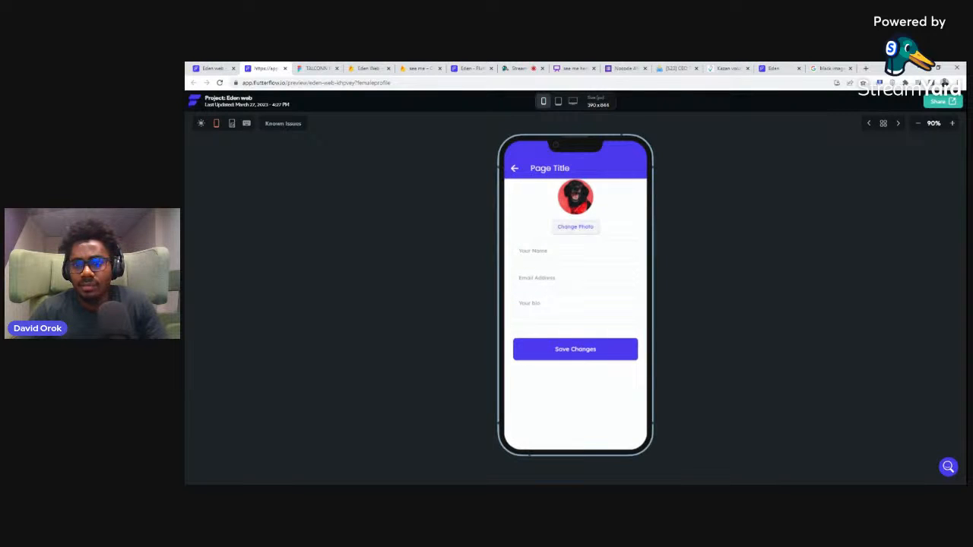
{"action": "left_click", "coordinate": [558, 103]}
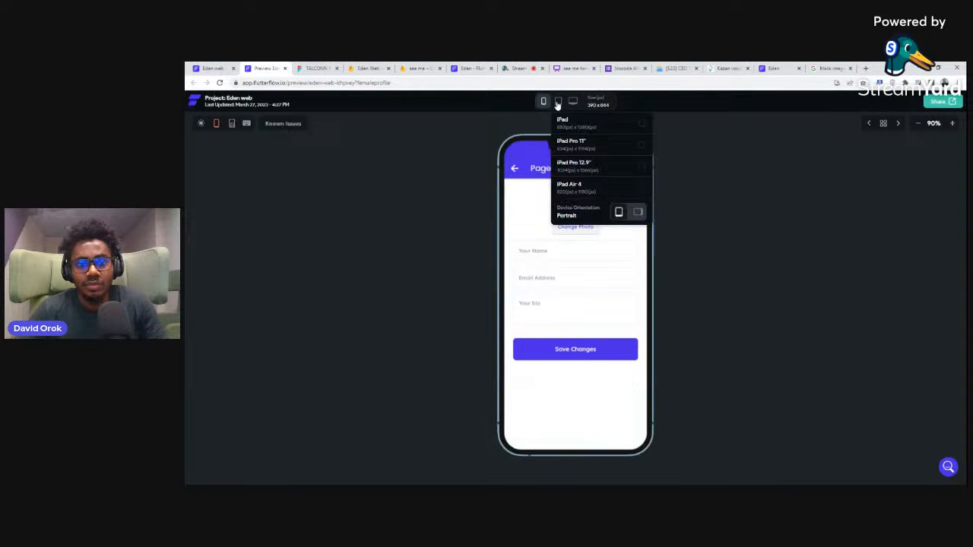
{"action": "left_click", "coordinate": [638, 212]}
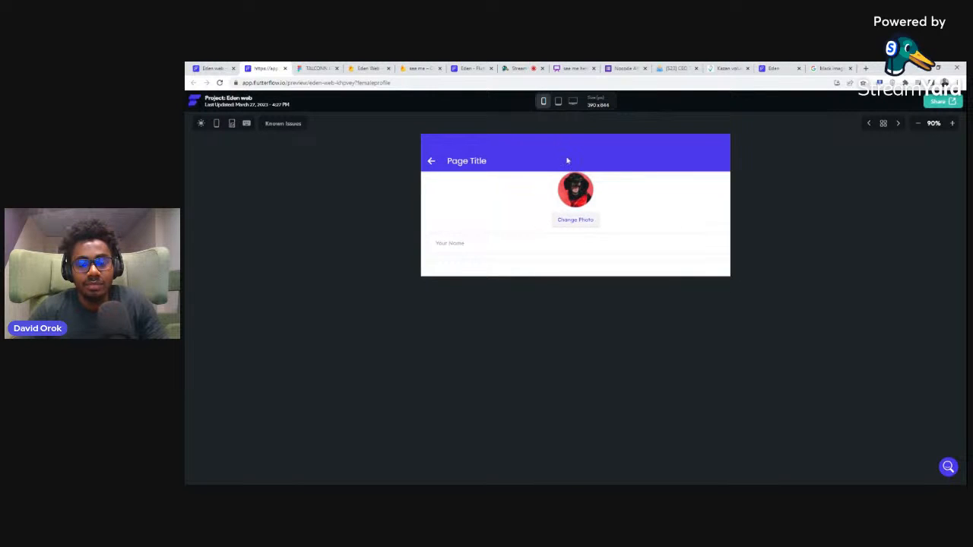
Step: Preview the profile page at the Macbook Pro 16" (2019) screen size and look through the phone device presets
{"action": "left_click", "coordinate": [572, 102]}
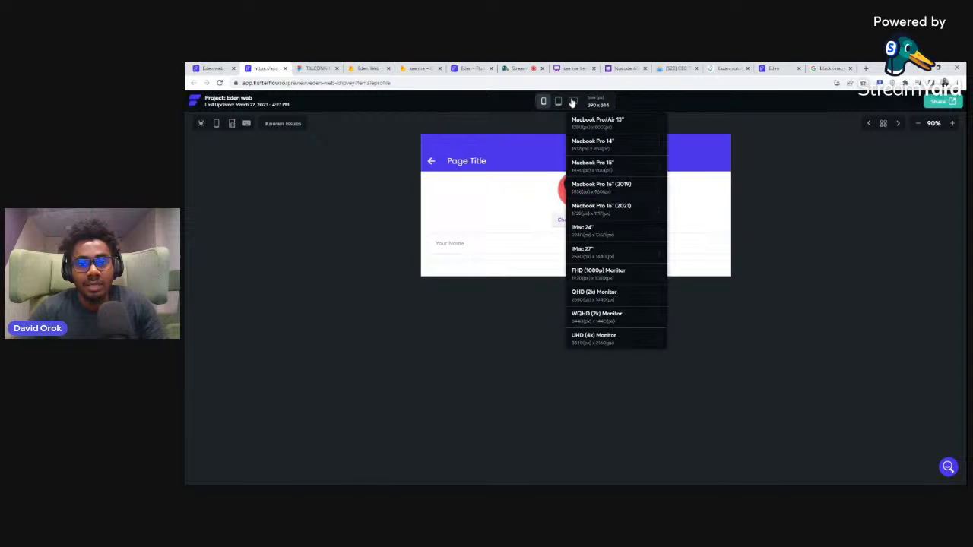
{"action": "left_click", "coordinate": [573, 104]}
{"action": "left_click", "coordinate": [572, 104]}
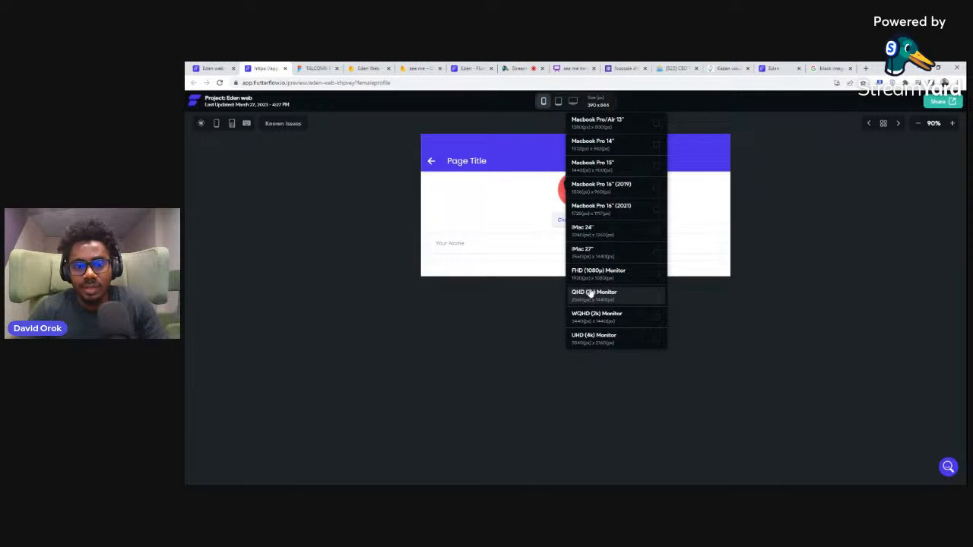
{"action": "left_click", "coordinate": [656, 192]}
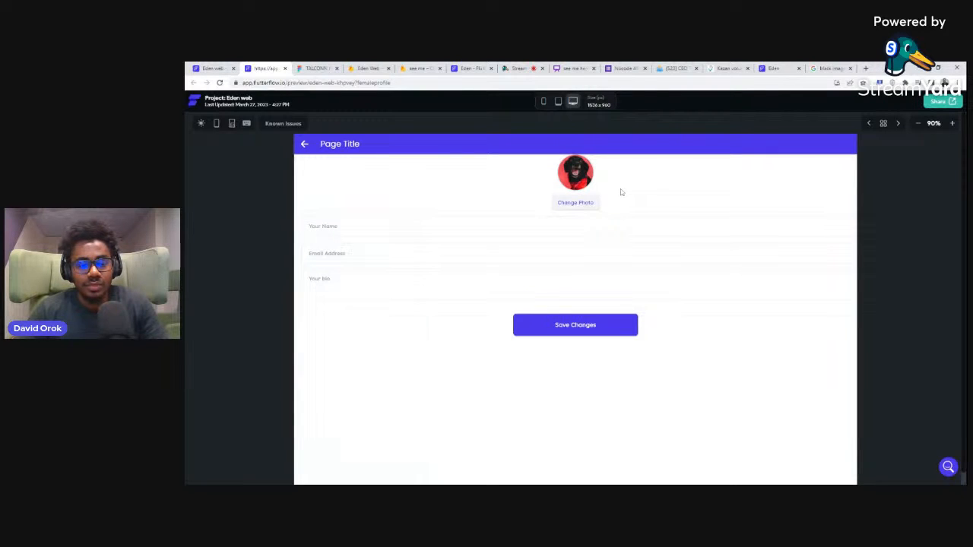
{"action": "scroll", "coordinate": [618, 192], "scroll_direction": "down", "scroll_amount": 1}
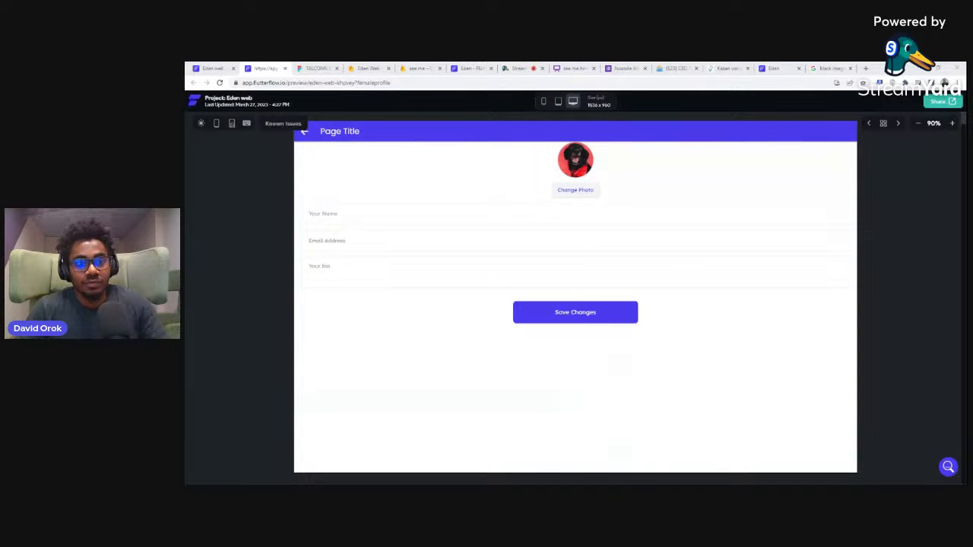
{"action": "left_click", "coordinate": [558, 102]}
{"action": "left_click", "coordinate": [543, 102]}
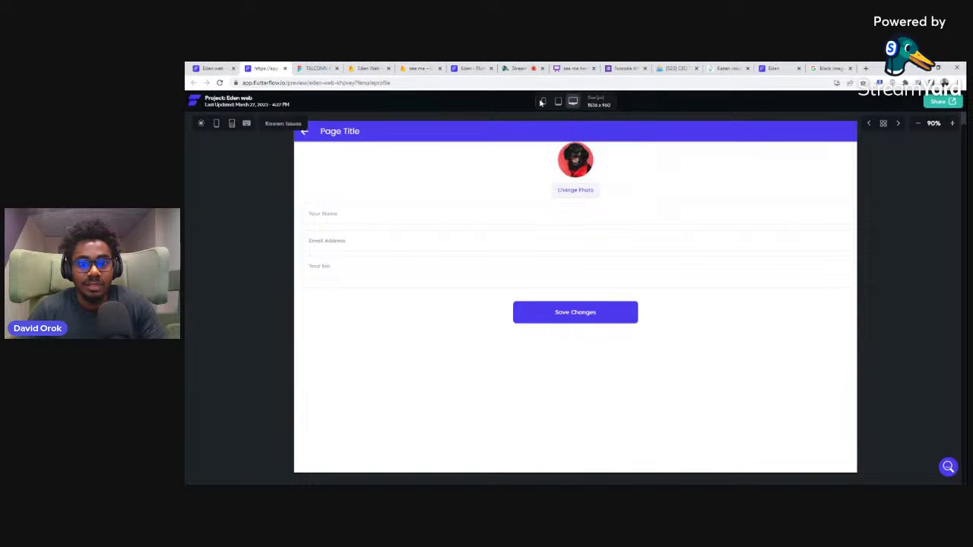
{"action": "left_click", "coordinate": [543, 102]}
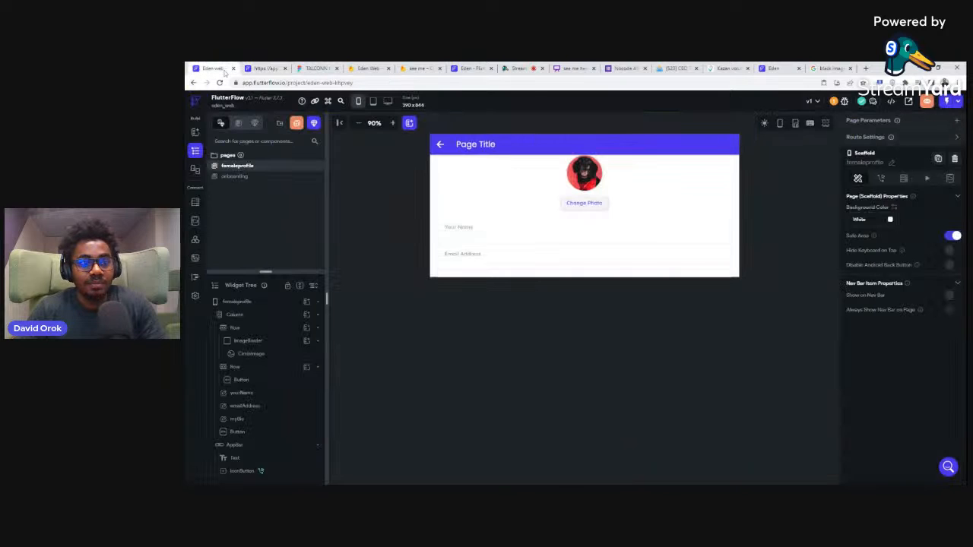
Step: Return to the project editor, enable the Web platform in the app settings, and open the Web Publishing settings
{"action": "left_click", "coordinate": [213, 69]}
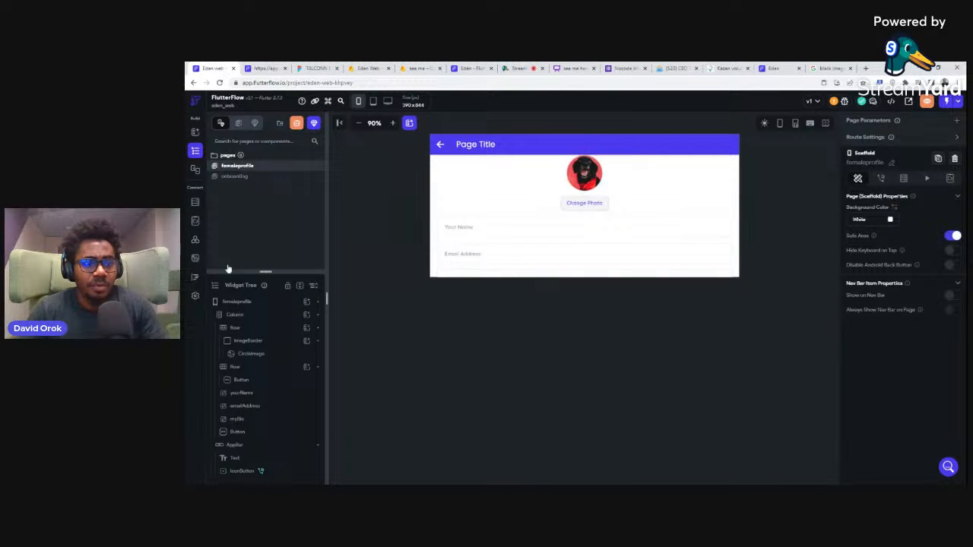
{"action": "left_click", "coordinate": [195, 296]}
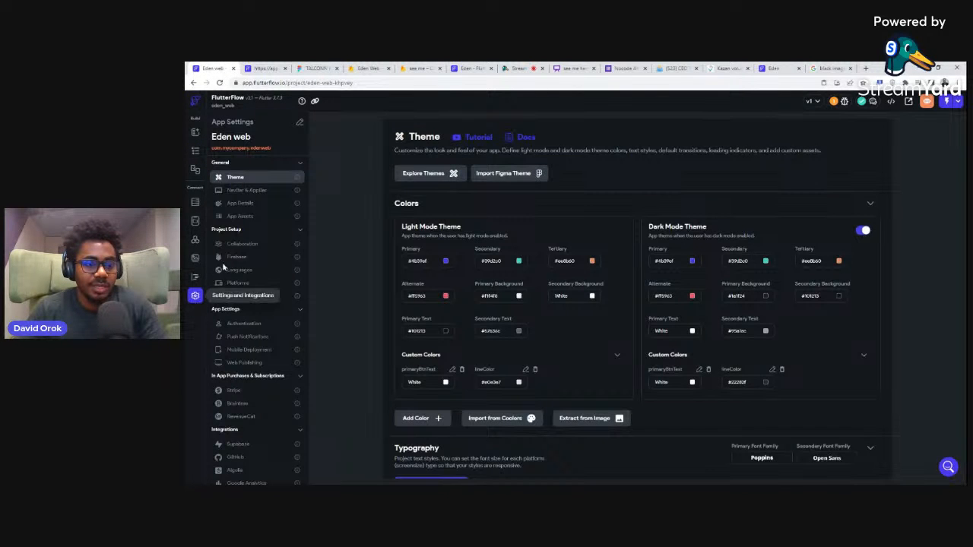
{"action": "left_click", "coordinate": [240, 284]}
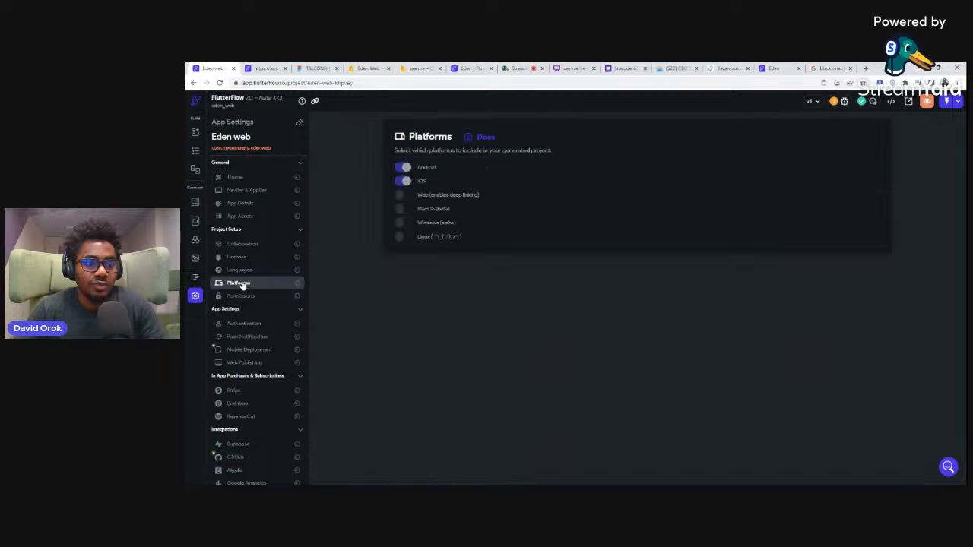
{"action": "left_click", "coordinate": [403, 196]}
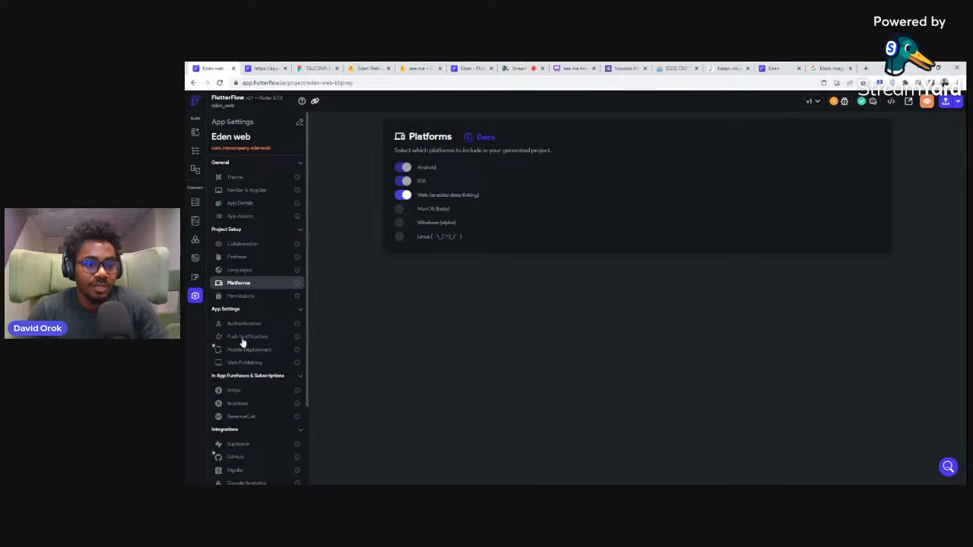
{"action": "left_click", "coordinate": [239, 364]}
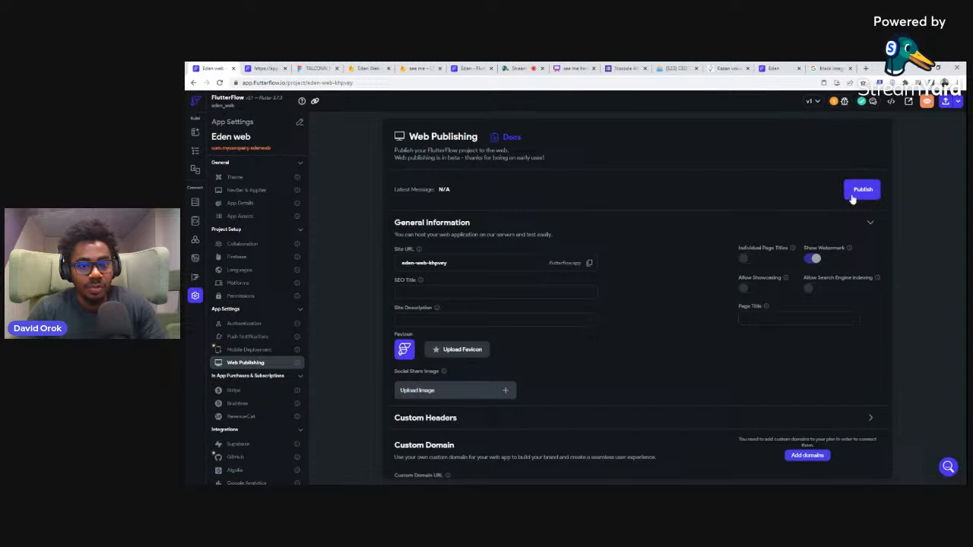
Step: Review the Web Publishing settings, then go back to the femaleprofile page in the editor and enlarge the pages list area
{"action": "scroll", "coordinate": [629, 203], "scroll_direction": "down", "scroll_amount": 1}
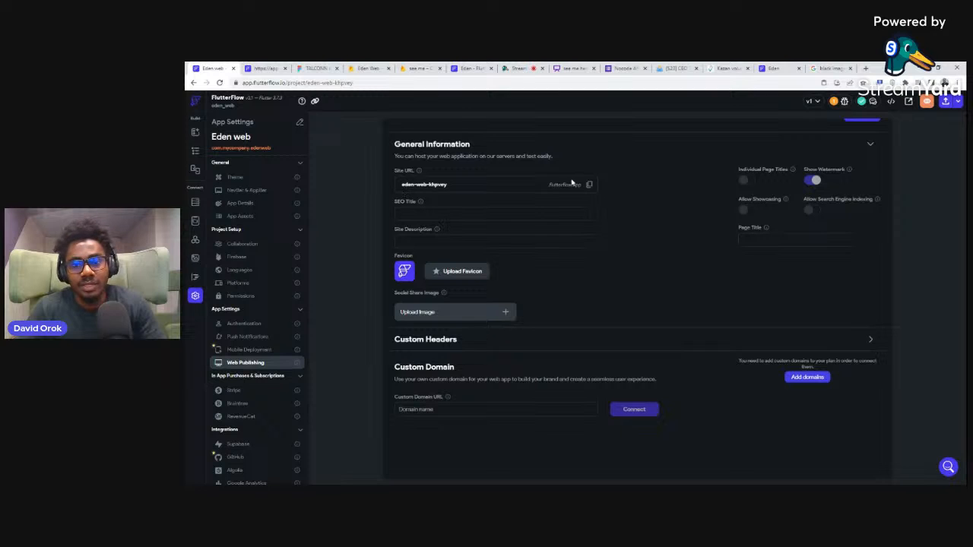
{"action": "scroll", "coordinate": [582, 196], "scroll_direction": "up", "scroll_amount": 2}
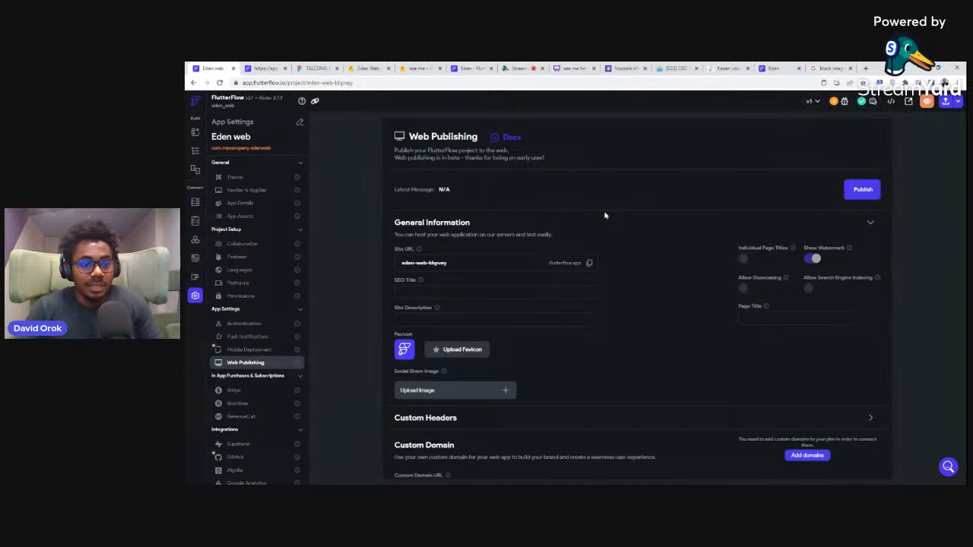
{"action": "left_click", "coordinate": [195, 150]}
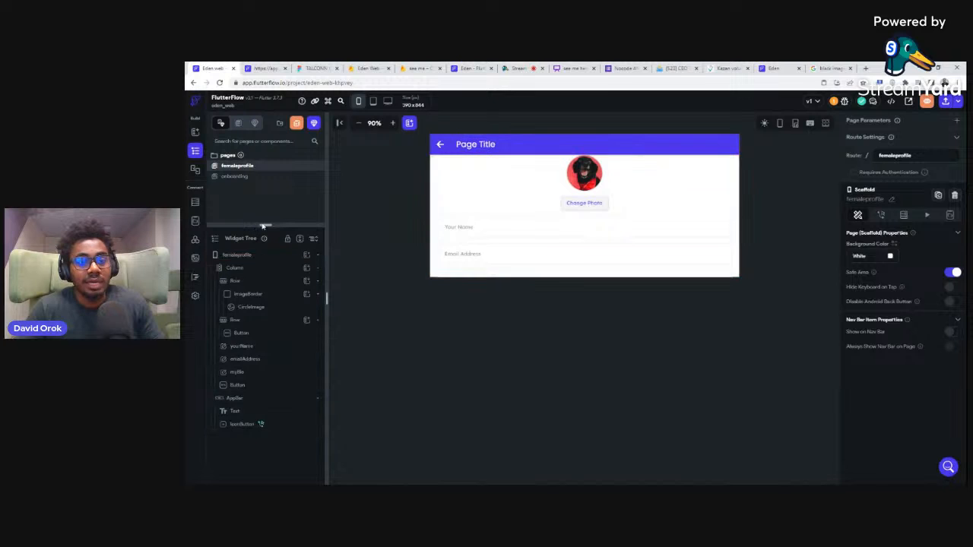
{"action": "left_click_drag", "start_coordinate": [266, 225], "coordinate": [265, 303]}
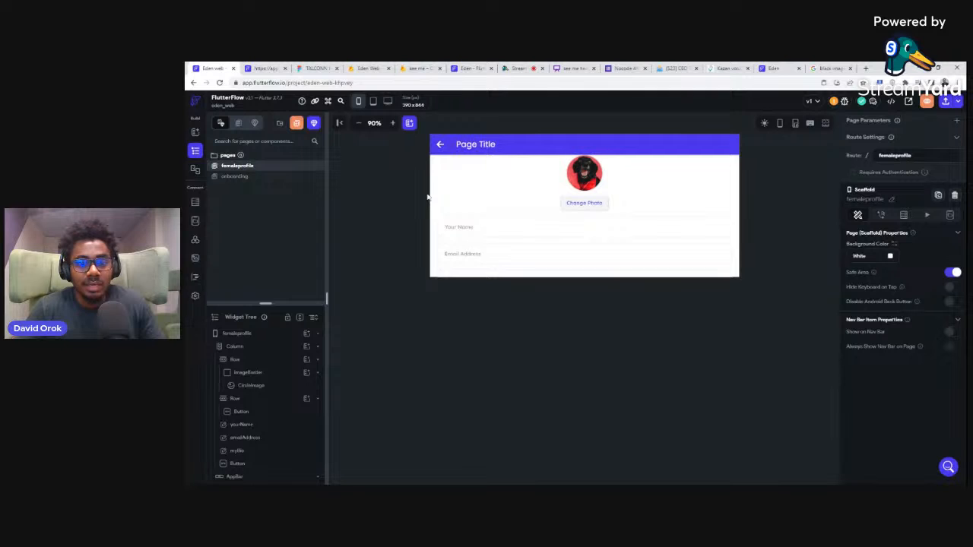
Step: Set the canvas of the femaleprofile page to the Macbook Pro 16" (2021) screen size
{"action": "left_click", "coordinate": [388, 102]}
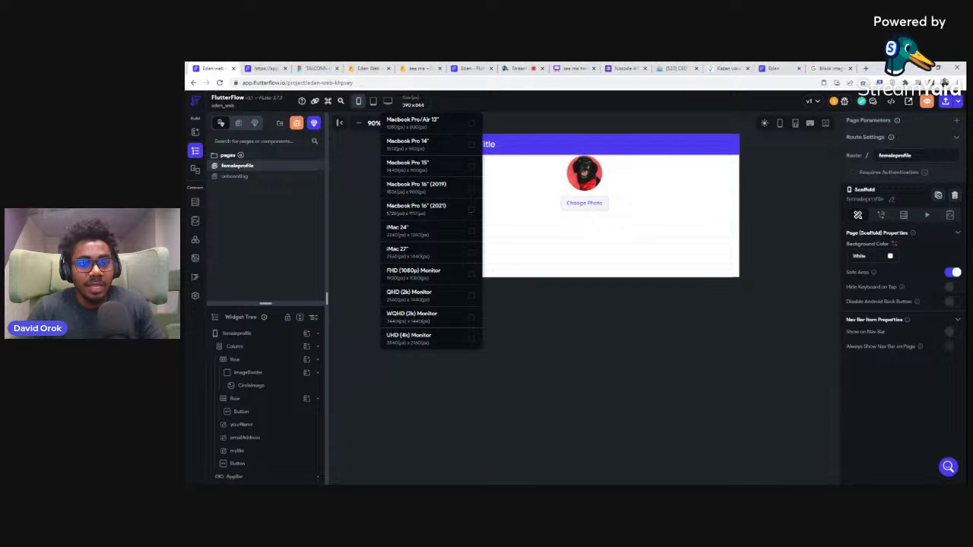
{"action": "left_click", "coordinate": [351, 162]}
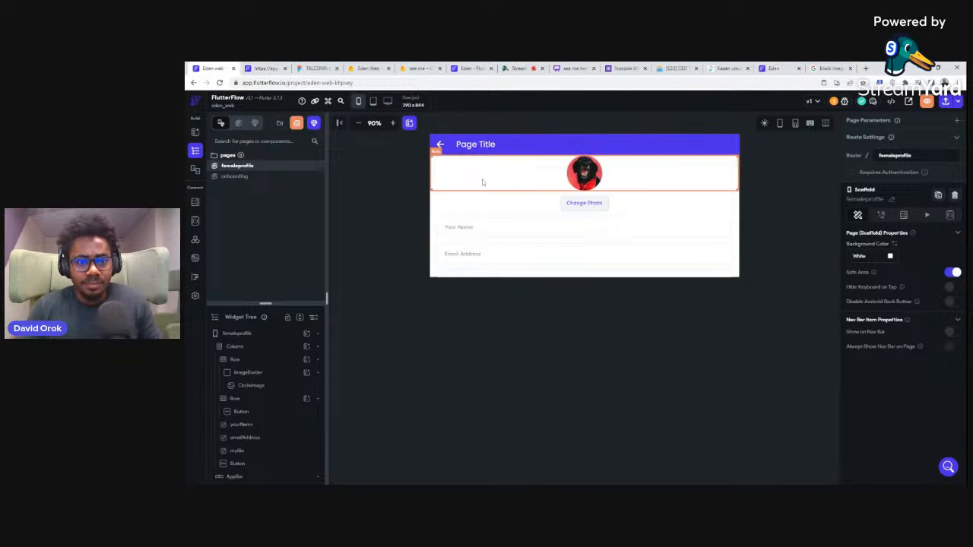
{"action": "left_click", "coordinate": [389, 102]}
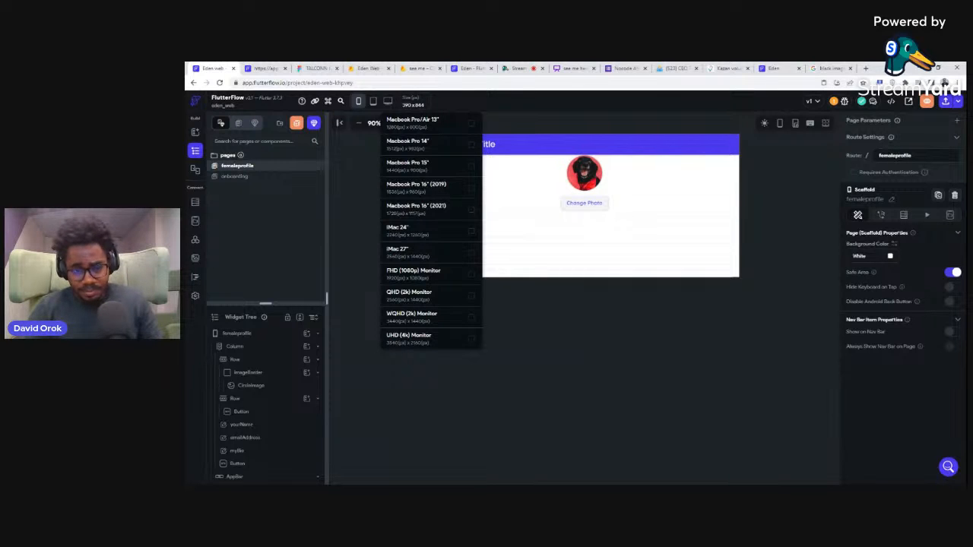
{"action": "left_click", "coordinate": [472, 212]}
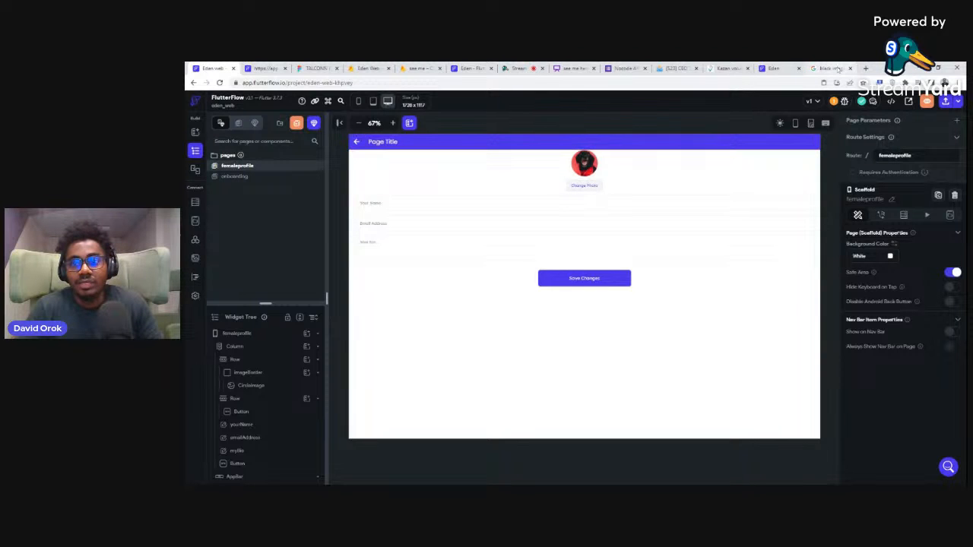
Step: Close three unneeded browser tabs: the extra Eden tab, the Nocode tab and the one beside it
{"action": "left_click", "coordinate": [799, 68]}
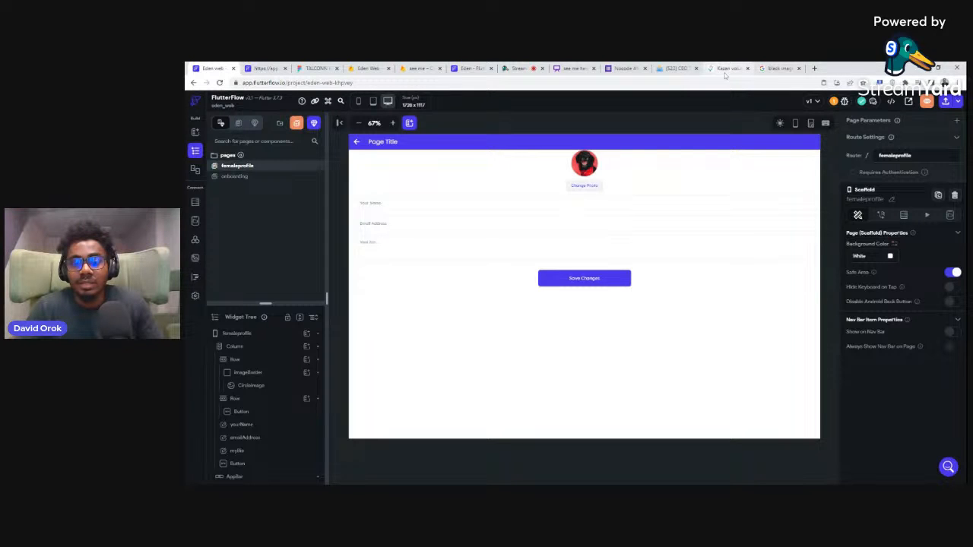
{"action": "left_click", "coordinate": [696, 68]}
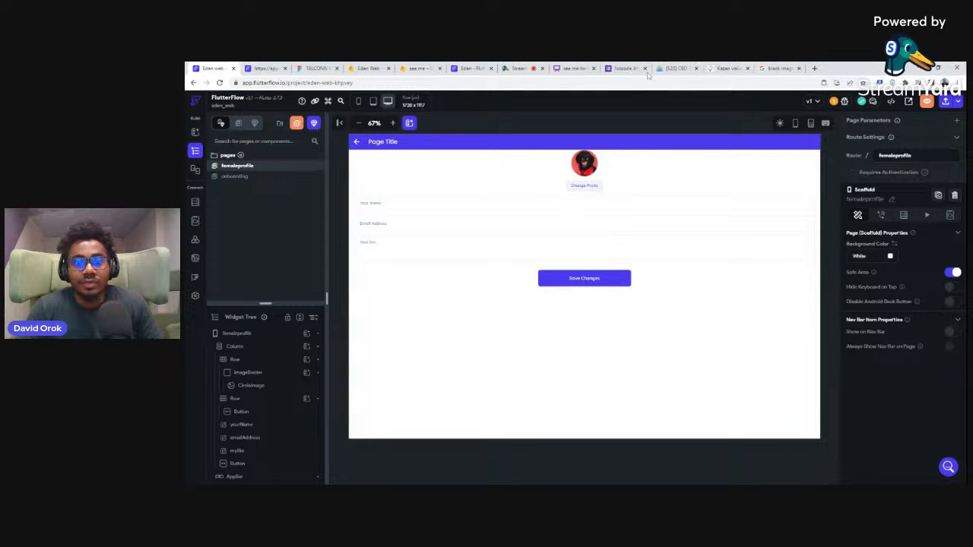
{"action": "left_click", "coordinate": [645, 69]}
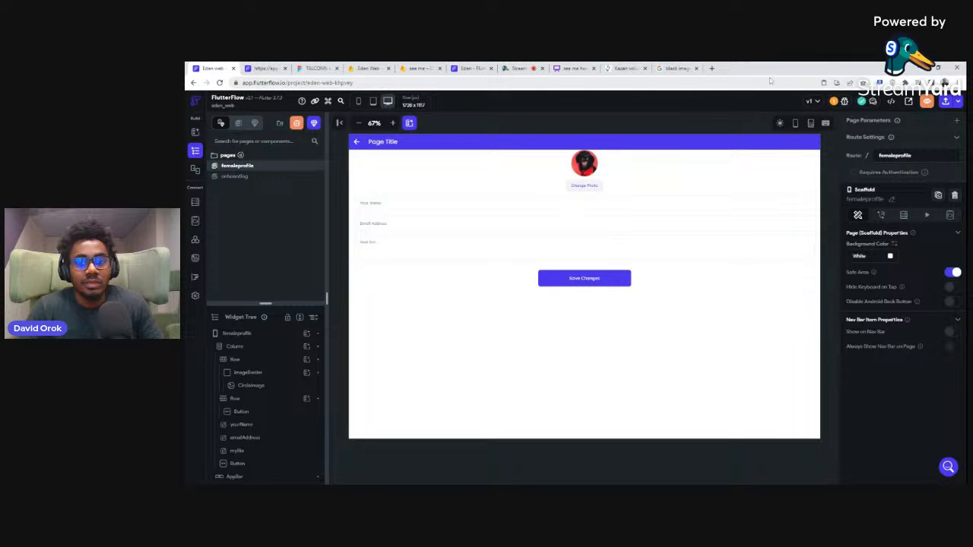
Step: Open fiverr.com in a new browser tab and display it with the developer tools in the responsive mobile view
{"action": "left_click", "coordinate": [866, 68]}
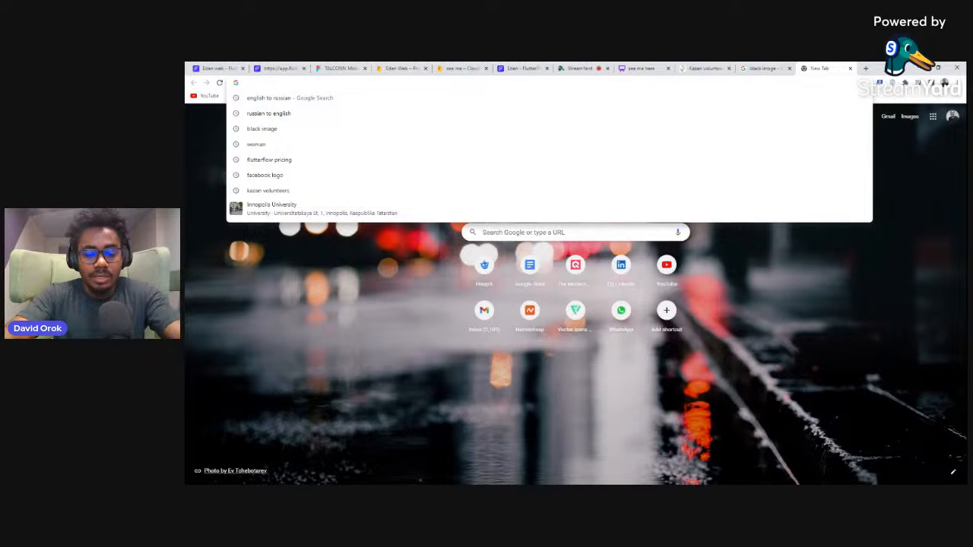
{"action": "type", "text": "fiver"}
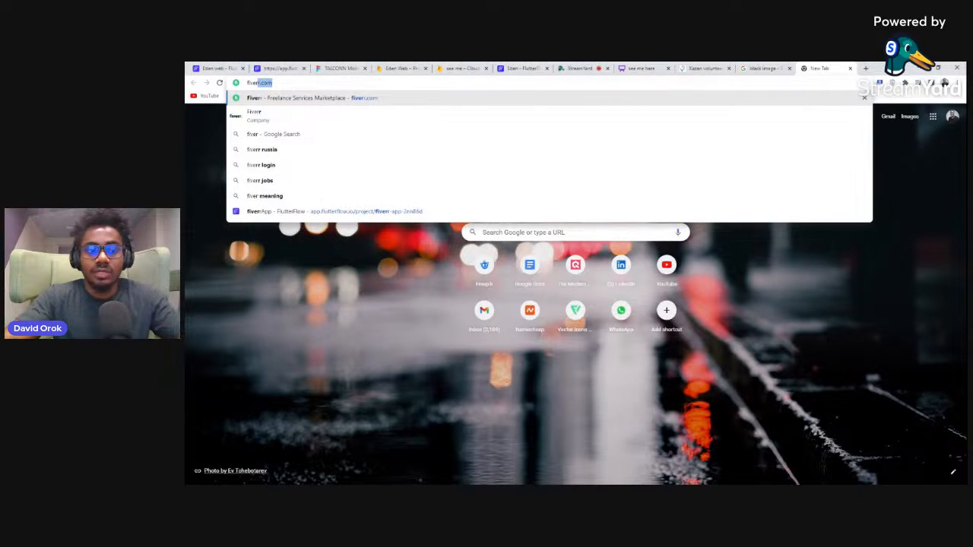
{"action": "key", "text": "Return"}
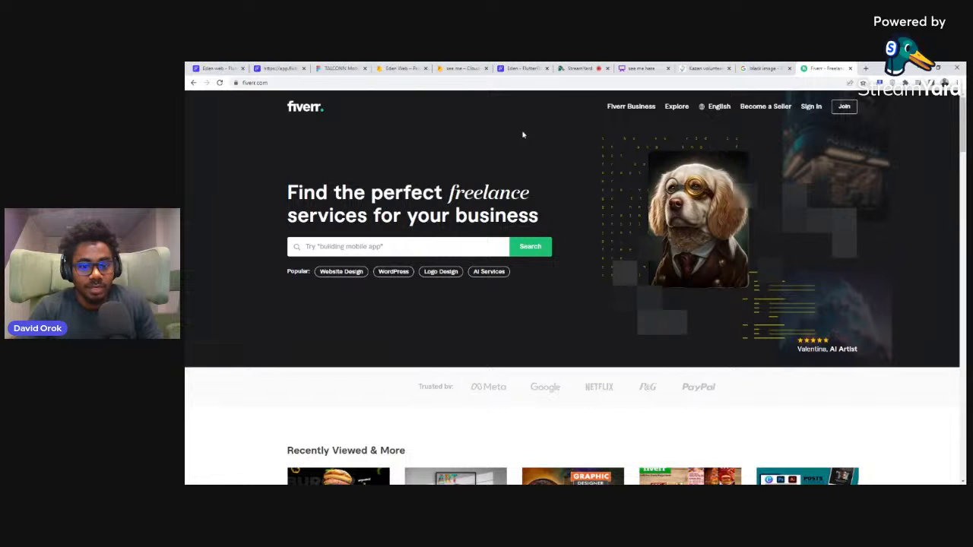
{"action": "key", "text": "ctrl+shift+i"}
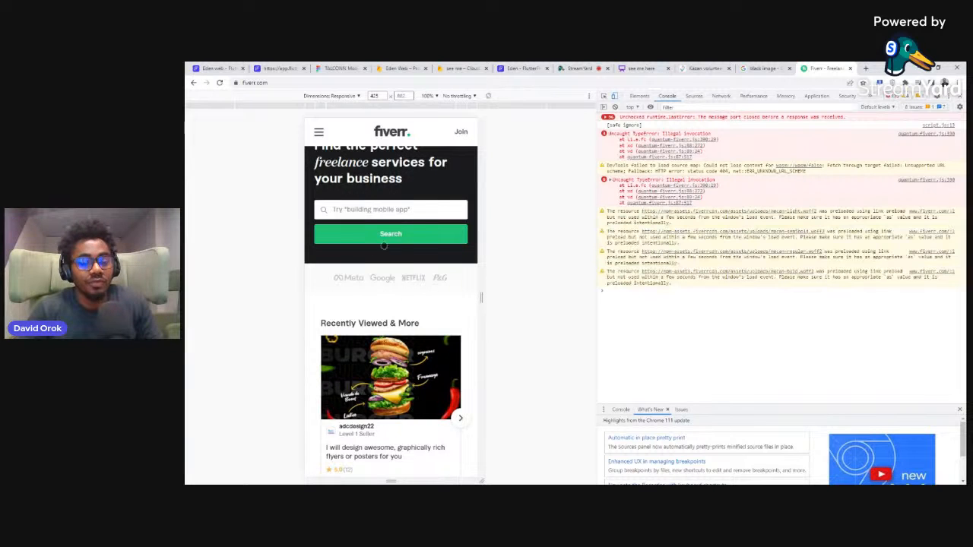
Step: Examine how the Fiverr home page sections are laid out at mobile width, from the search area down to the footer
{"action": "scroll", "coordinate": [384, 245], "scroll_direction": "down", "scroll_amount": 5}
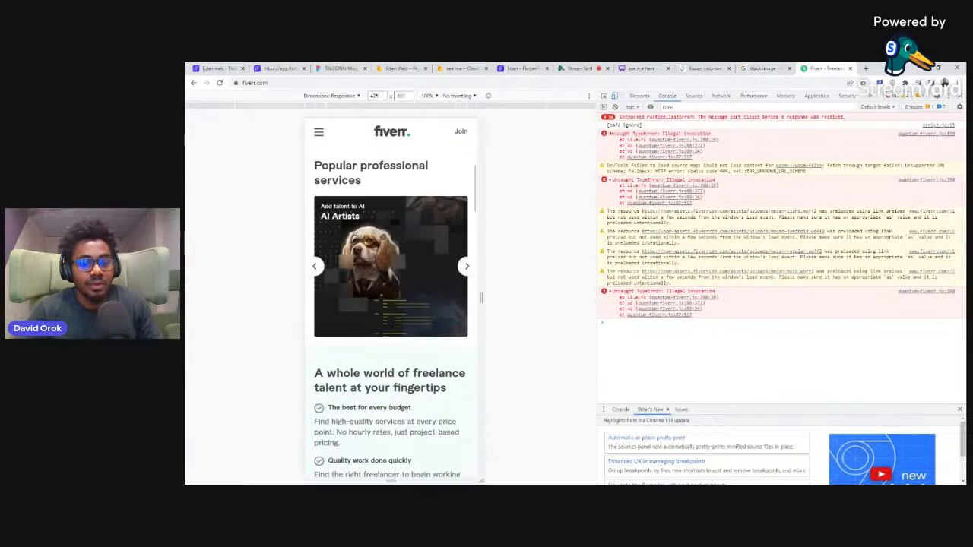
{"action": "scroll", "coordinate": [384, 235], "scroll_direction": "down", "scroll_amount": 10}
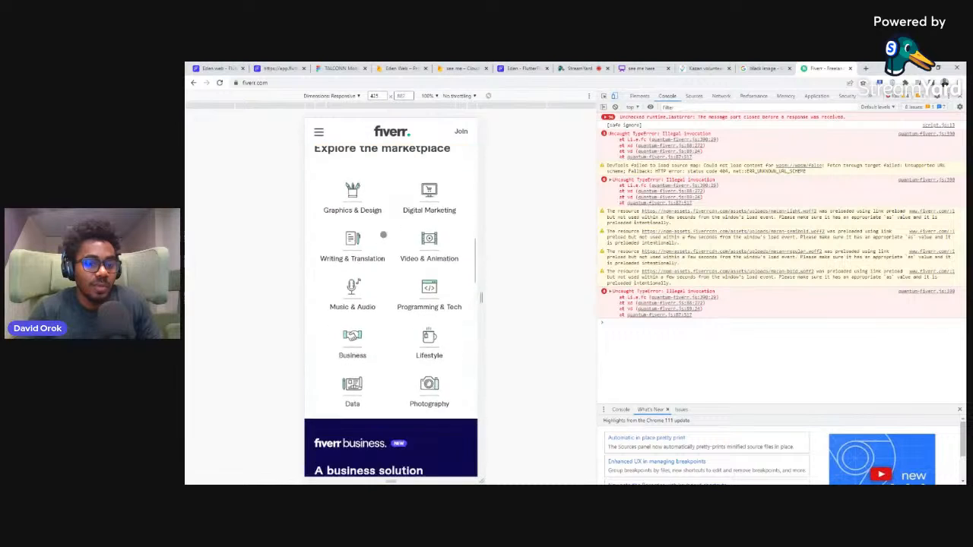
{"action": "scroll", "coordinate": [383, 235], "scroll_direction": "down", "scroll_amount": 15}
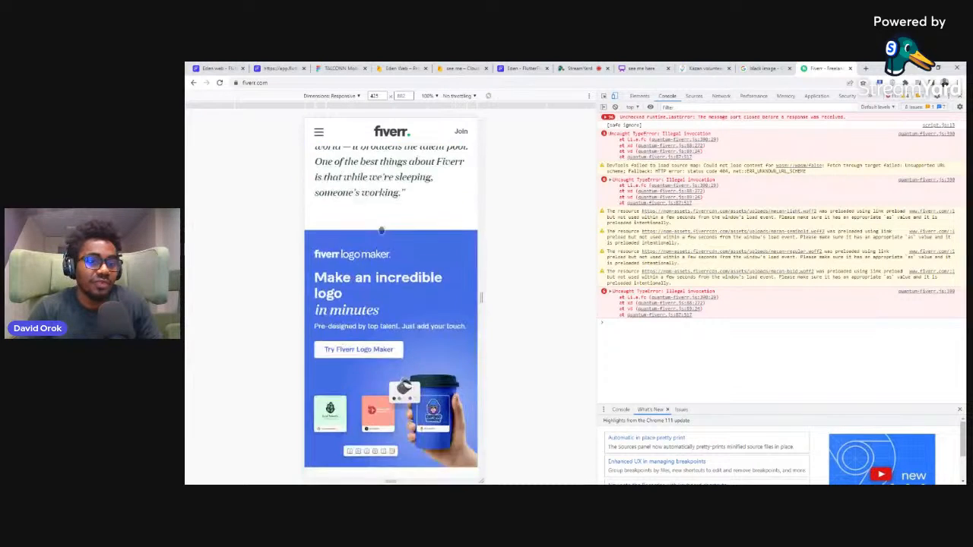
{"action": "scroll", "coordinate": [381, 231], "scroll_direction": "down", "scroll_amount": 15}
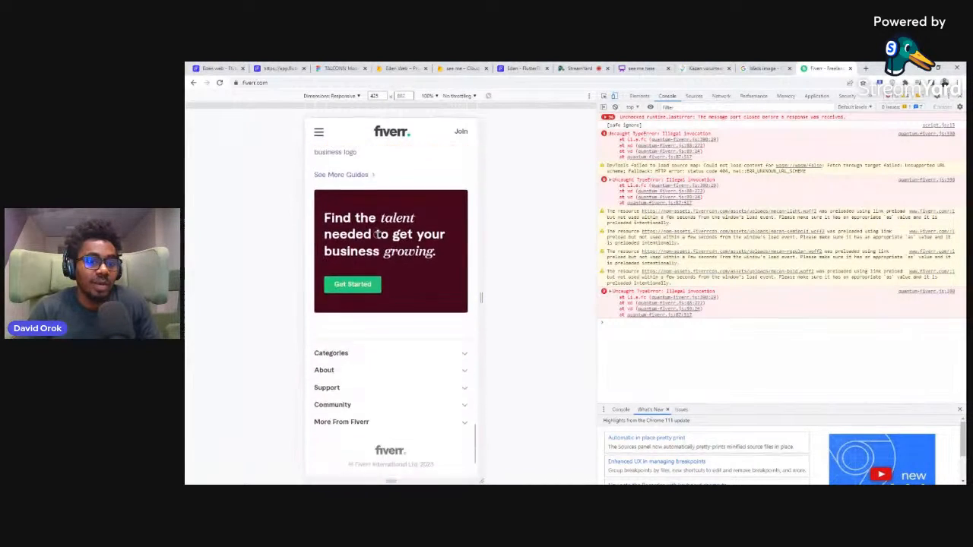
{"action": "scroll", "coordinate": [376, 234], "scroll_direction": "down", "scroll_amount": 5}
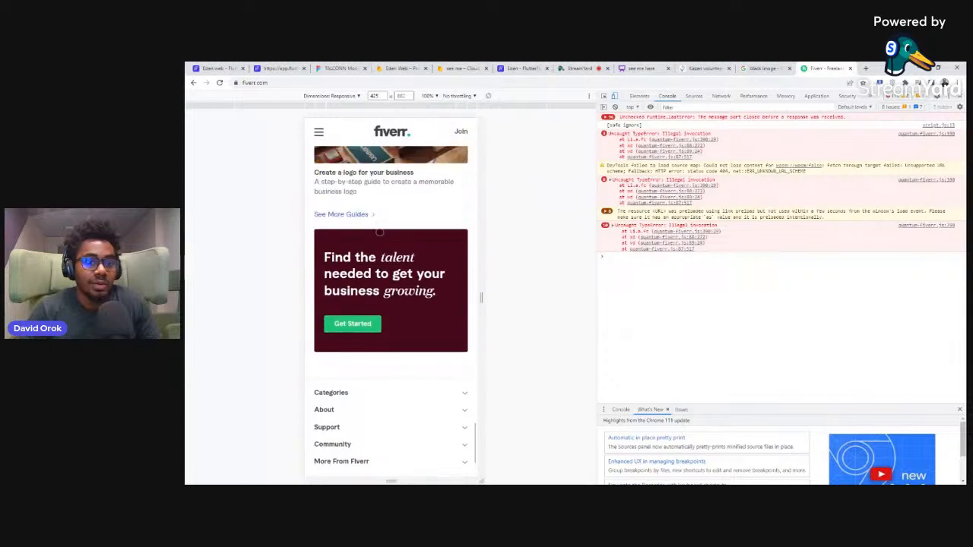
{"action": "scroll", "coordinate": [379, 233], "scroll_direction": "up", "scroll_amount": 15}
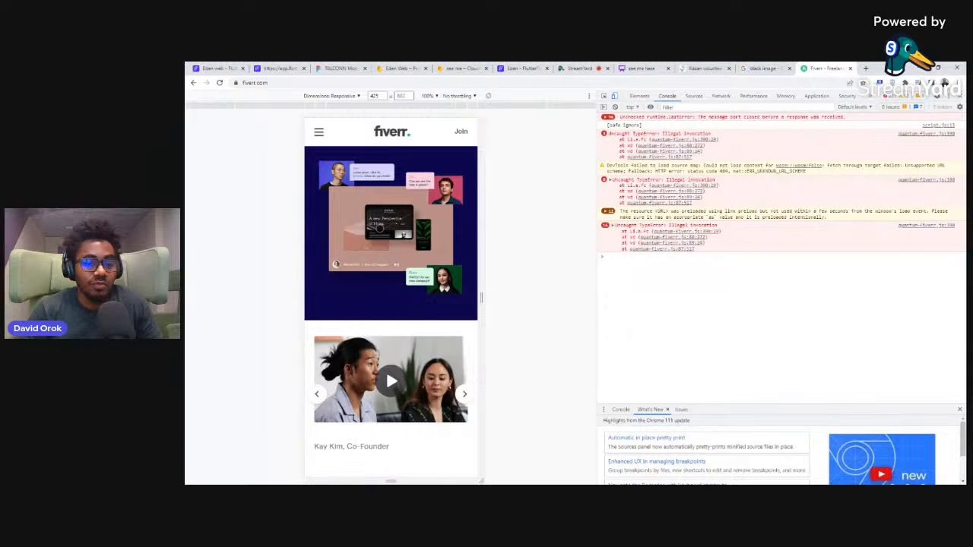
{"action": "scroll", "coordinate": [380, 233], "scroll_direction": "up", "scroll_amount": 1}
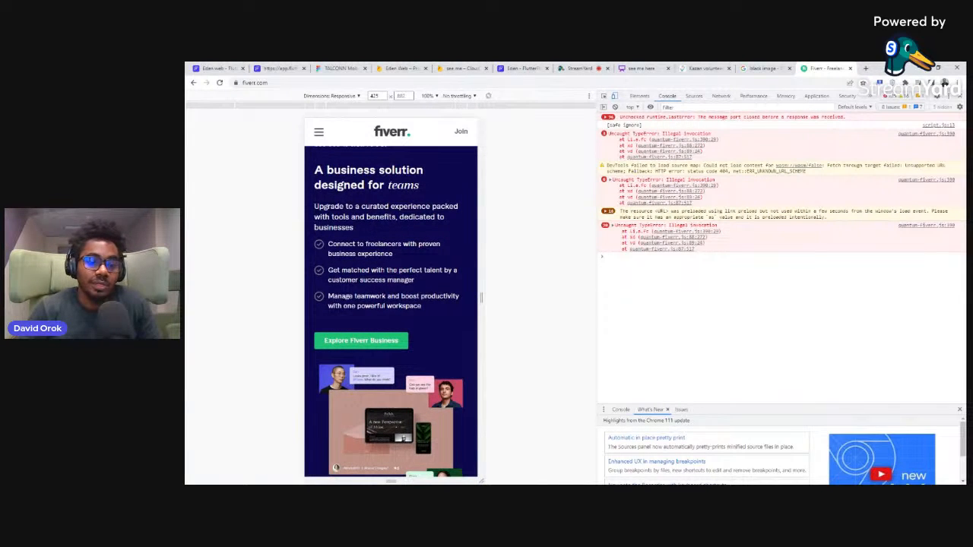
{"action": "scroll", "coordinate": [420, 233], "scroll_direction": "up", "scroll_amount": 8}
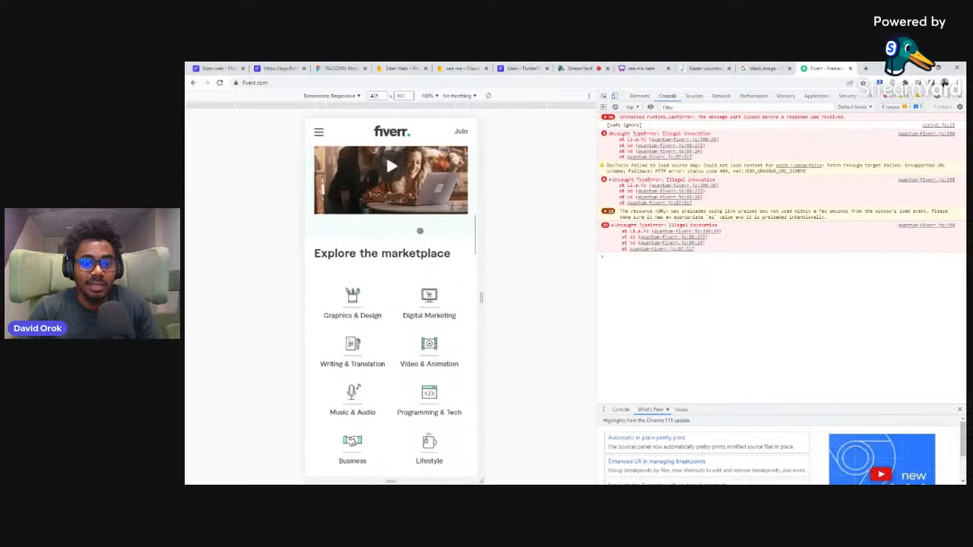
{"action": "scroll", "coordinate": [415, 224], "scroll_direction": "up", "scroll_amount": 6}
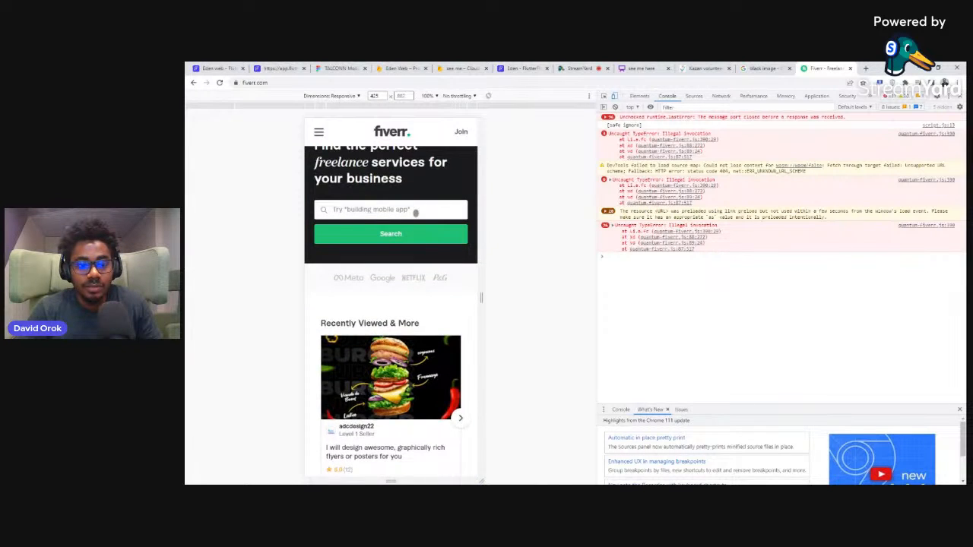
{"action": "scroll", "coordinate": [416, 215], "scroll_direction": "down", "scroll_amount": 10}
{"action": "scroll", "coordinate": [413, 206], "scroll_direction": "down", "scroll_amount": 10}
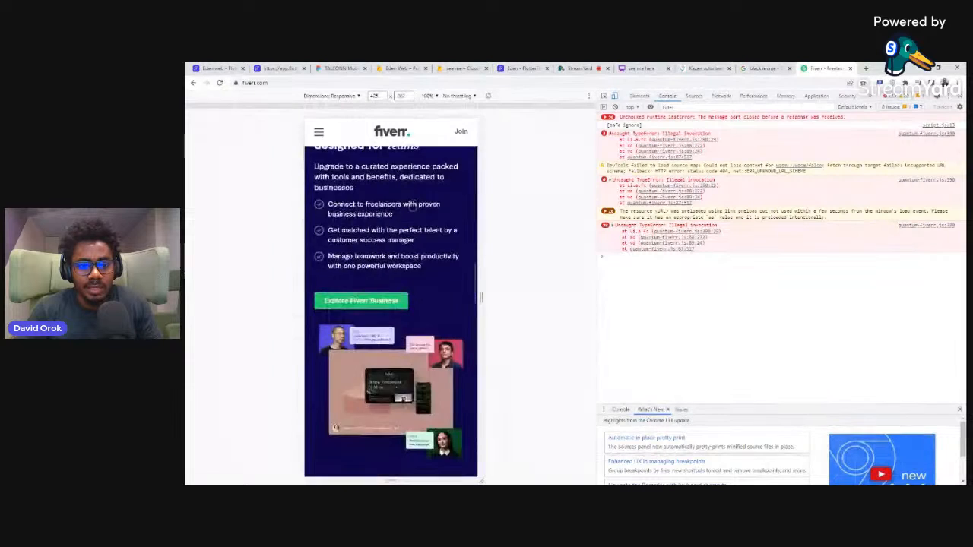
{"action": "scroll", "coordinate": [412, 205], "scroll_direction": "down", "scroll_amount": 10}
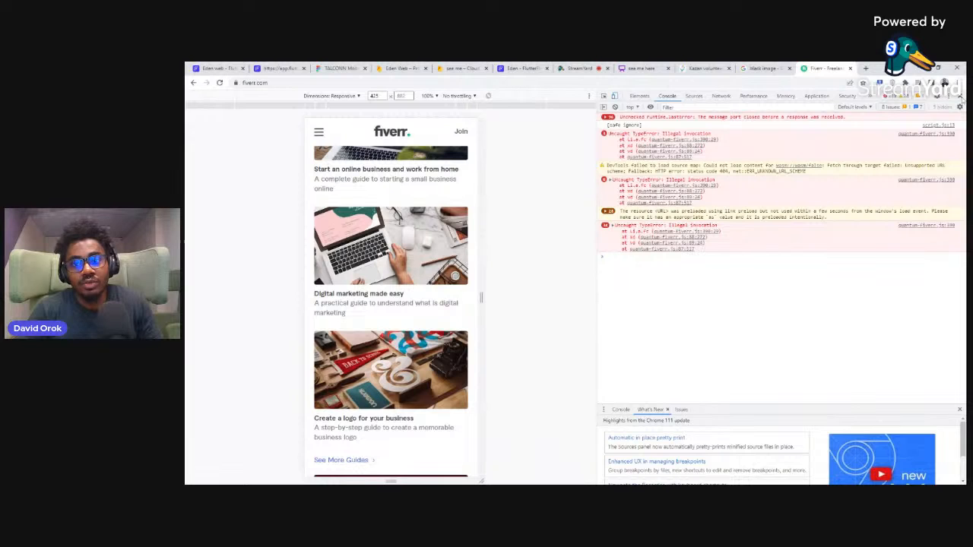
Step: Close the developer tools and compare the Fiverr home page's desktop layout from the guides section up to the header
{"action": "left_click", "coordinate": [961, 97]}
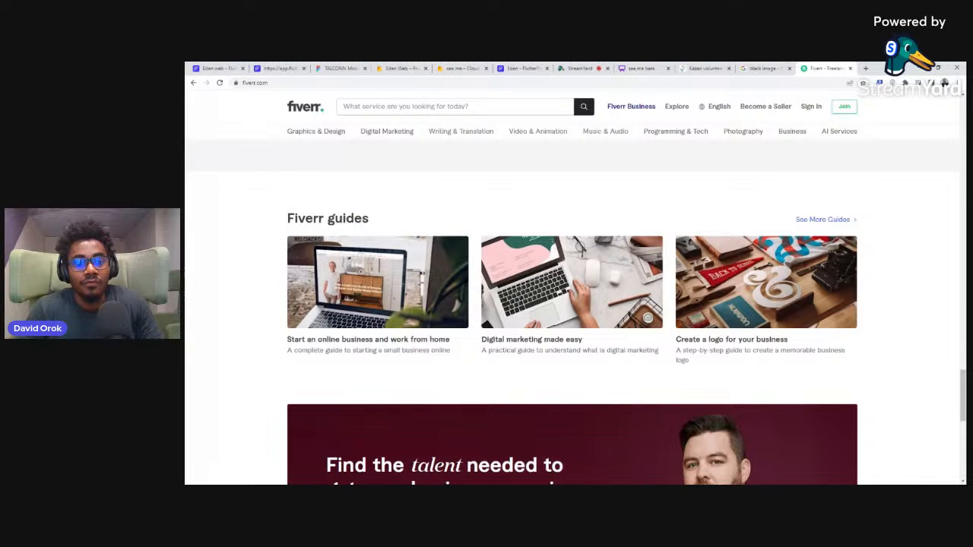
{"action": "scroll", "coordinate": [431, 201], "scroll_direction": "up", "scroll_amount": 10}
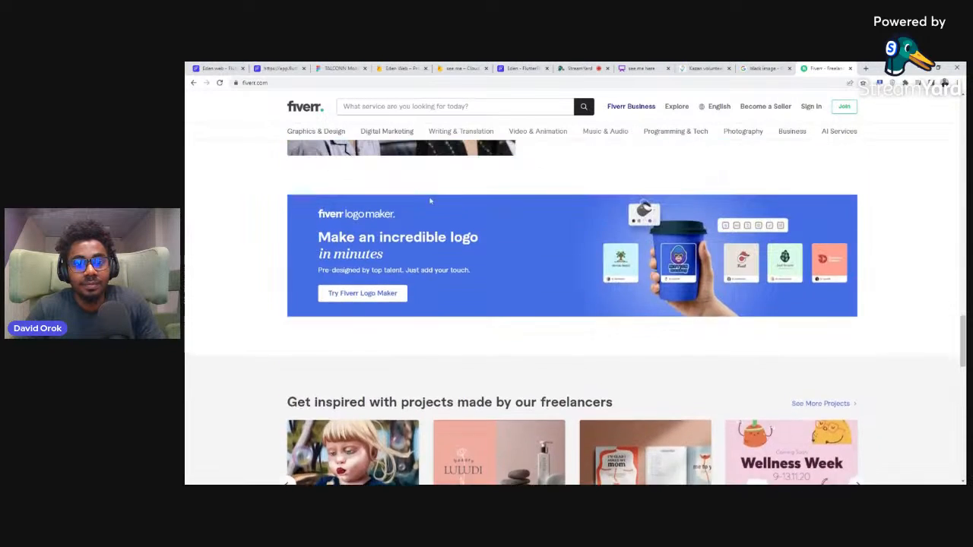
{"action": "scroll", "coordinate": [430, 200], "scroll_direction": "up", "scroll_amount": 15}
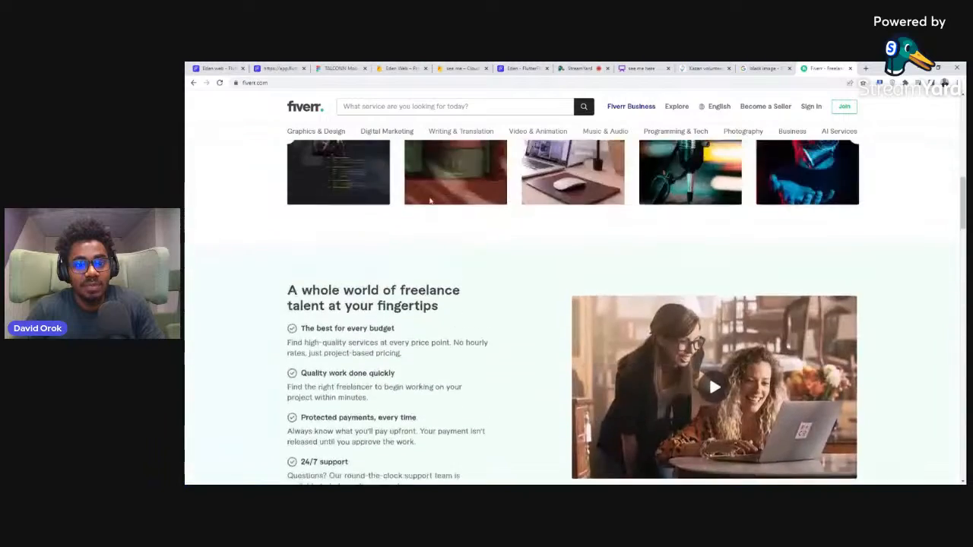
{"action": "scroll", "coordinate": [431, 201], "scroll_direction": "up", "scroll_amount": 4}
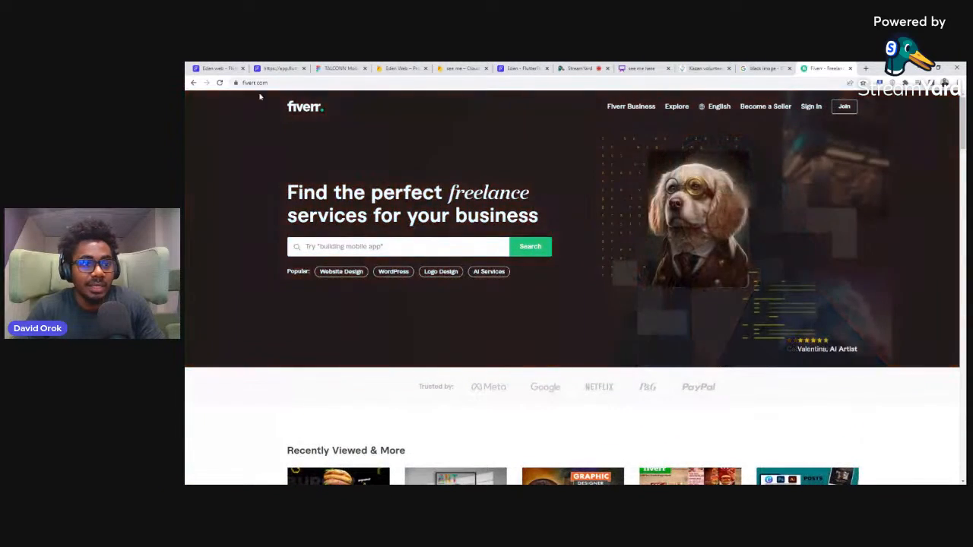
Step: Return to the Eden web FlutterFlow project and review the page templates in every category from Auth to E-commerce without creating a page
{"action": "left_click", "coordinate": [229, 67]}
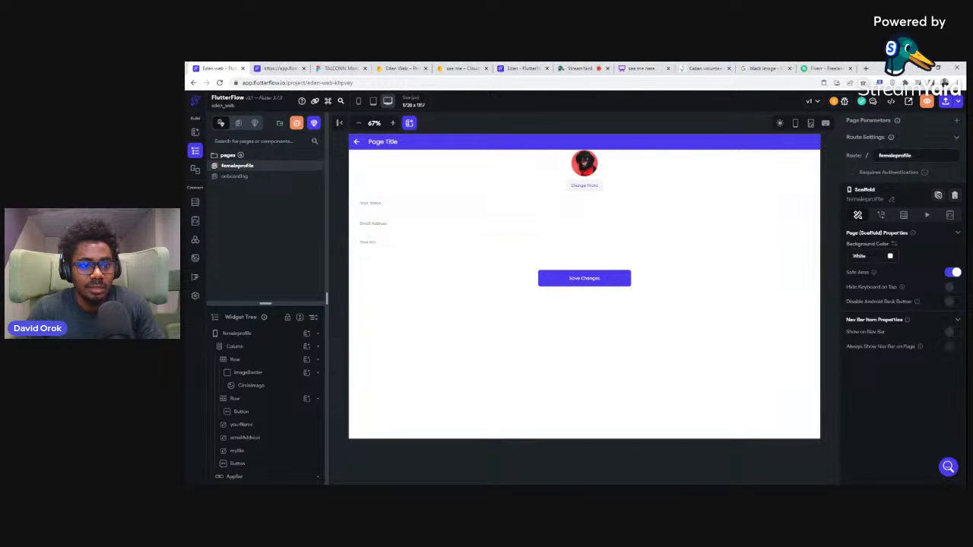
{"action": "left_click", "coordinate": [297, 124]}
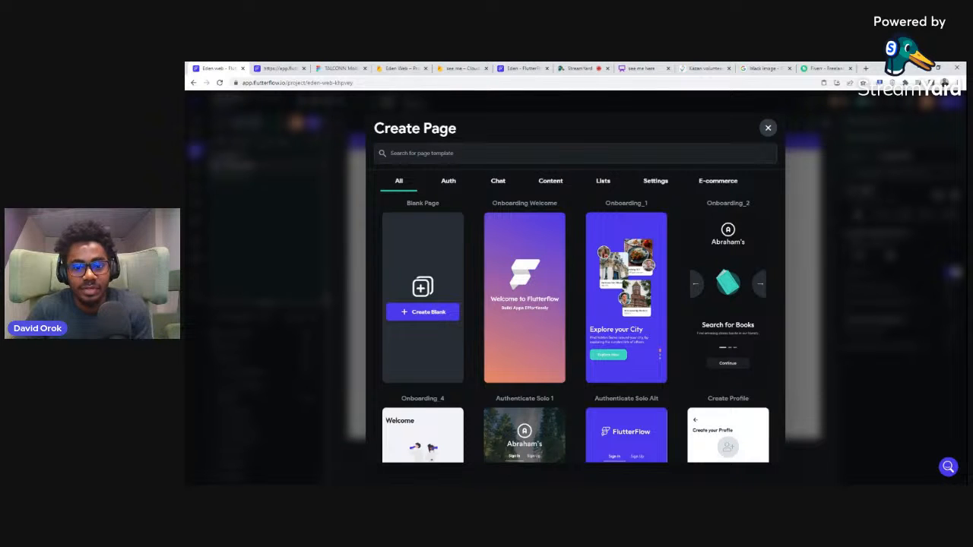
{"action": "left_click", "coordinate": [449, 185]}
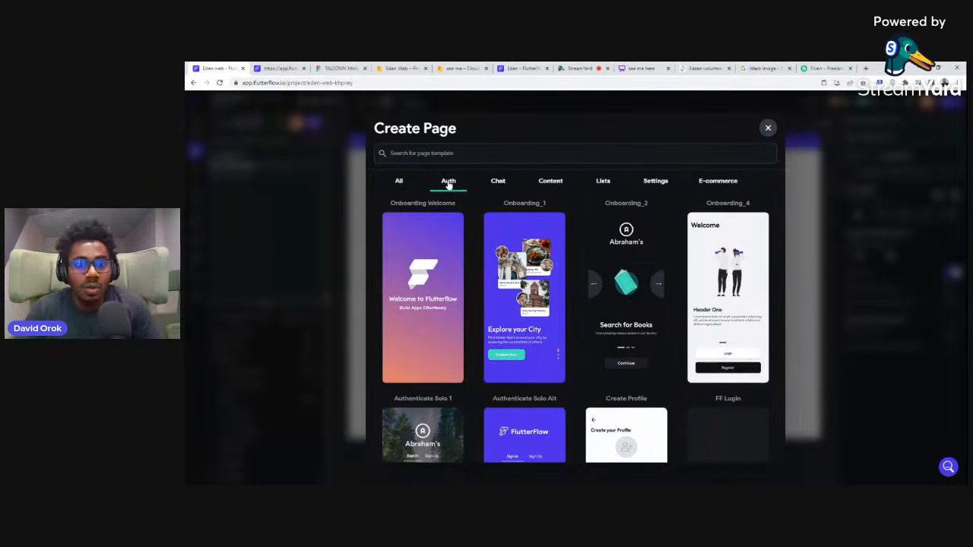
{"action": "left_click", "coordinate": [499, 184]}
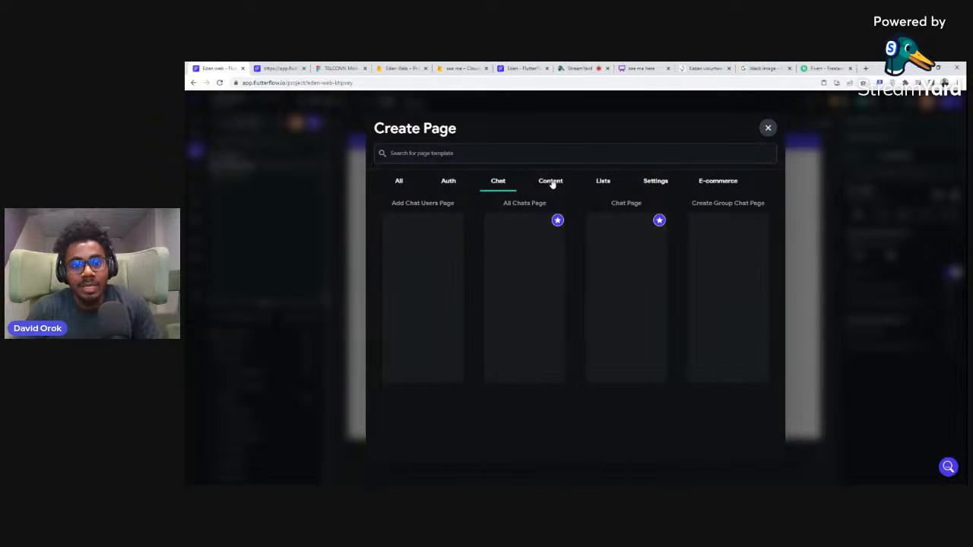
{"action": "left_click", "coordinate": [552, 183]}
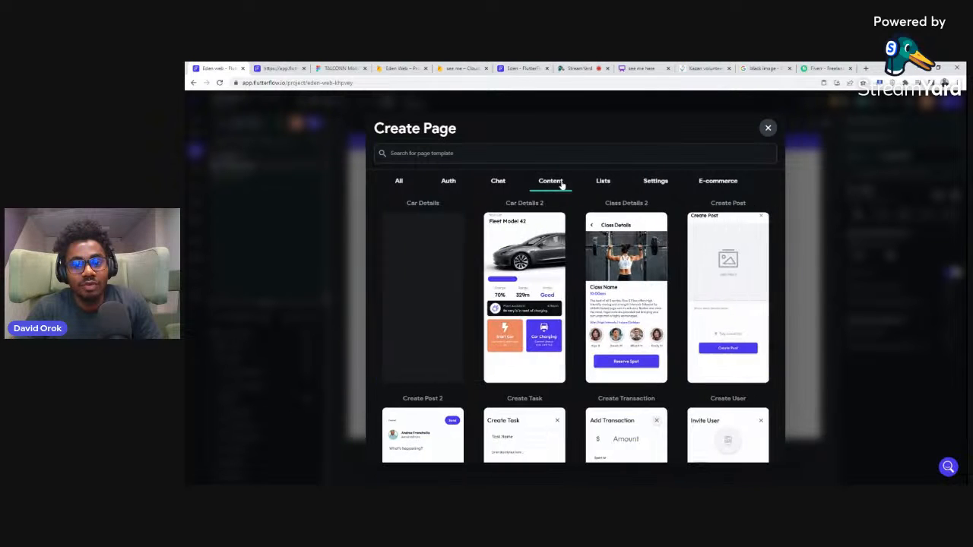
{"action": "left_click", "coordinate": [600, 183]}
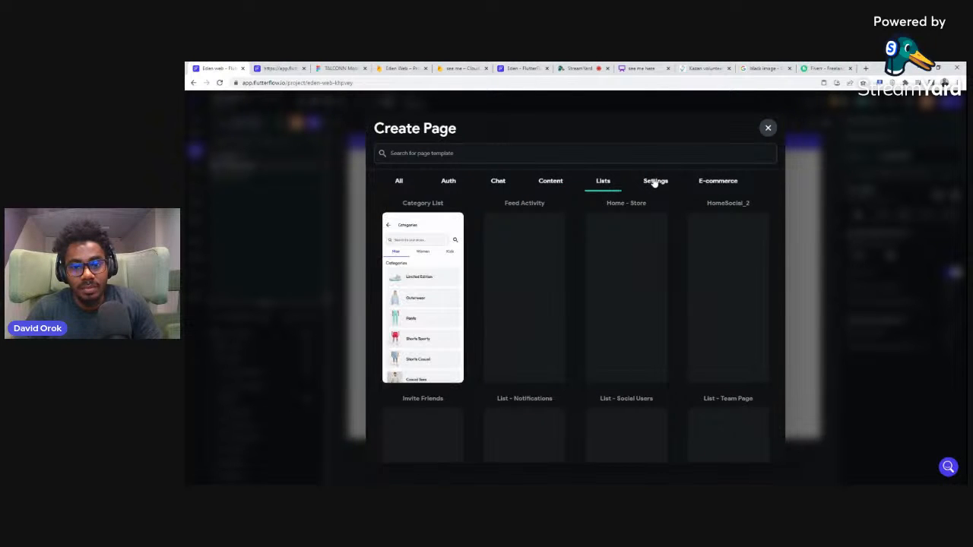
{"action": "left_click", "coordinate": [654, 183]}
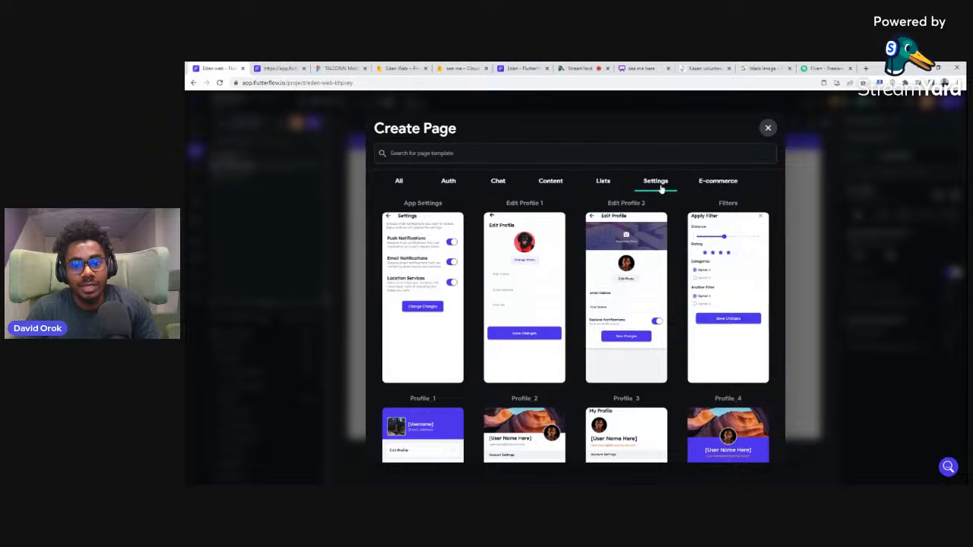
{"action": "left_click", "coordinate": [718, 184]}
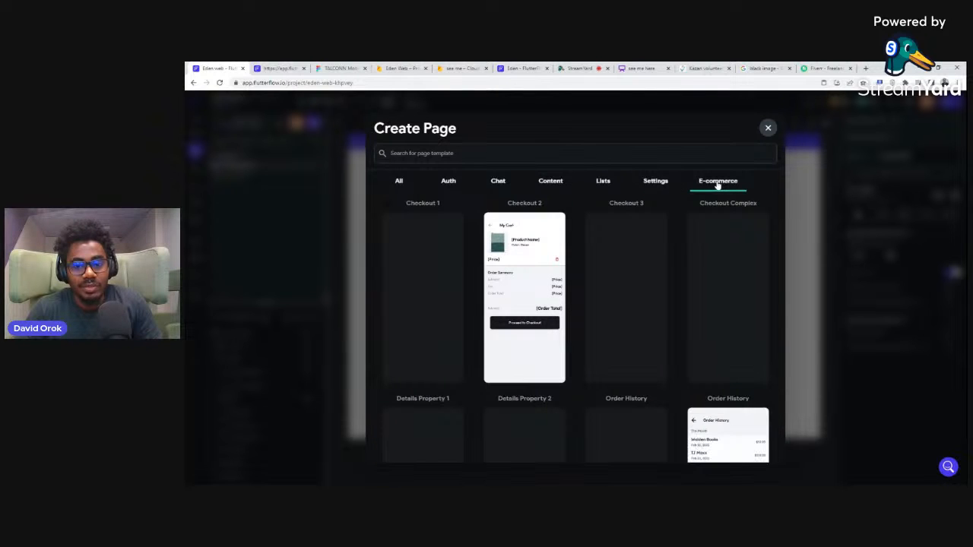
{"action": "scroll", "coordinate": [639, 289], "scroll_direction": "down", "scroll_amount": 4}
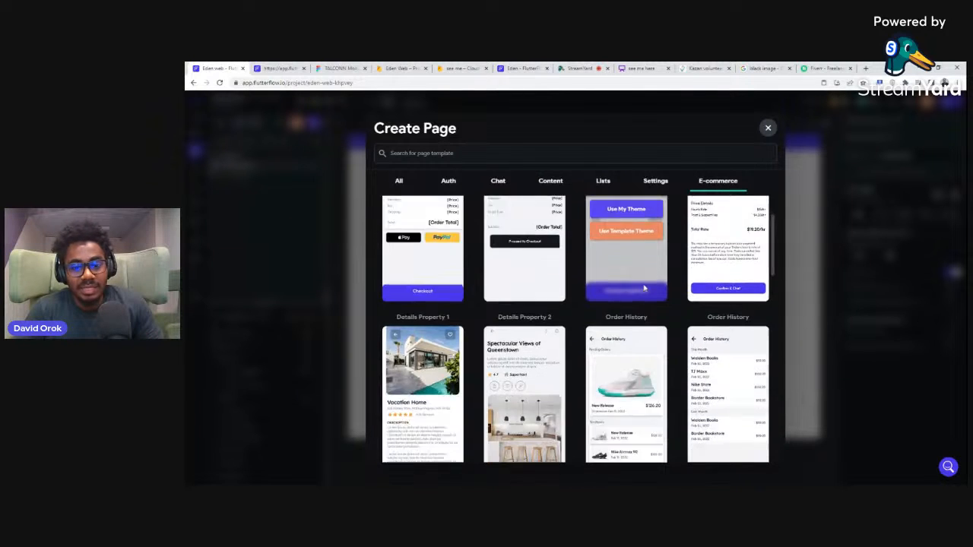
{"action": "scroll", "coordinate": [645, 284], "scroll_direction": "down", "scroll_amount": 3}
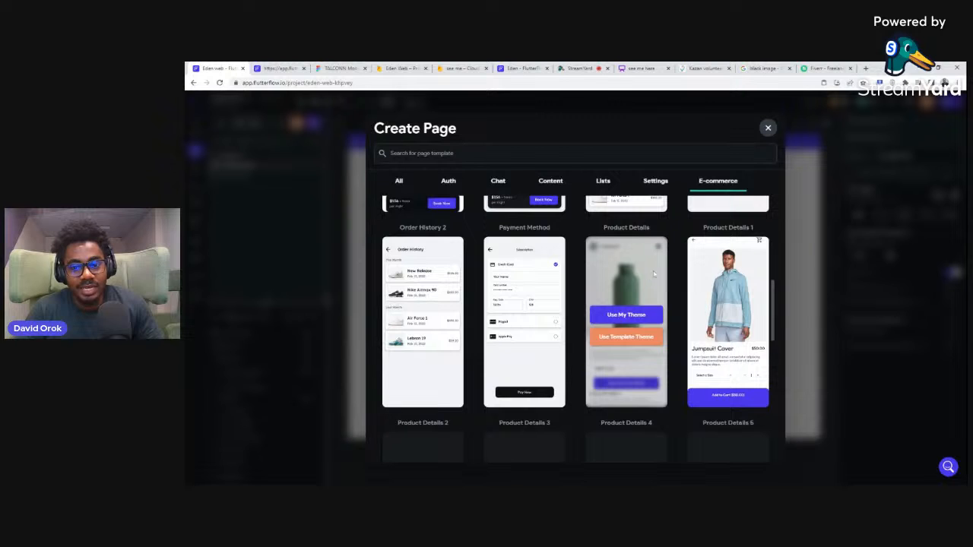
{"action": "left_click", "coordinate": [767, 129]}
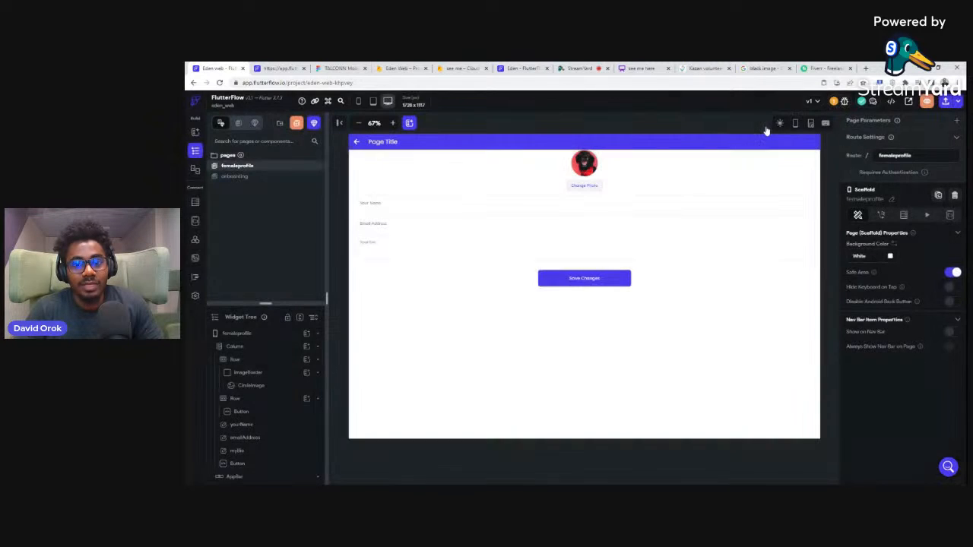
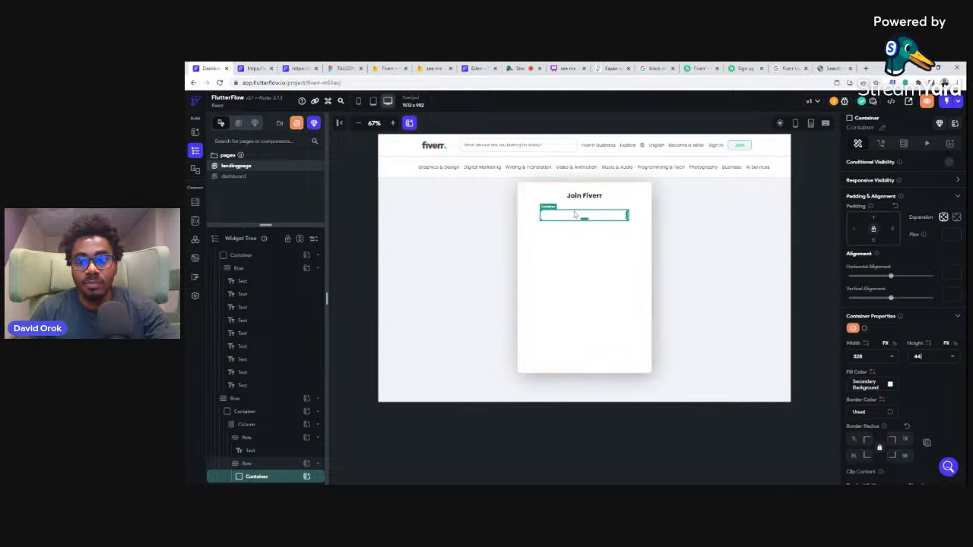
Step: Set the fill color of the container below the Join Fiverr title to #4267B7
{"action": "left_click", "coordinate": [922, 356]}
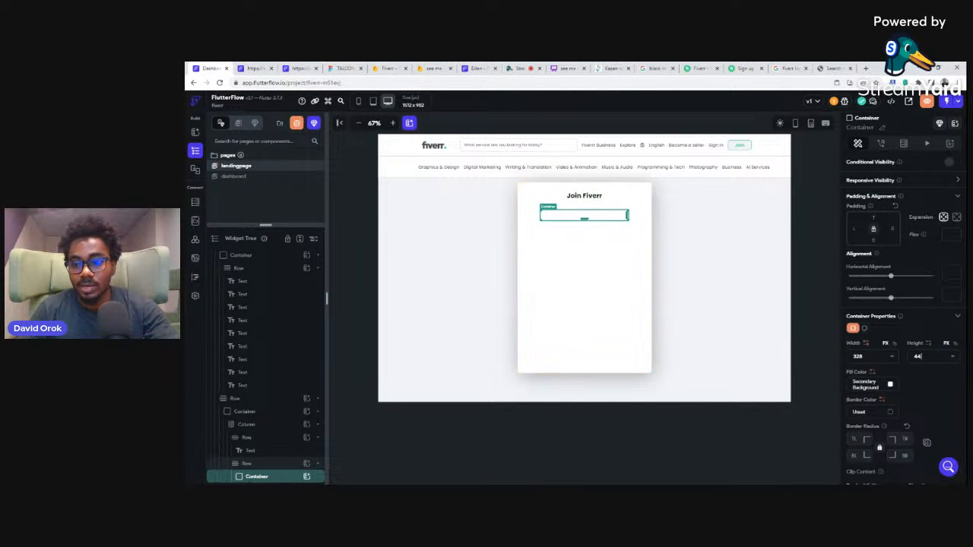
{"action": "left_click", "coordinate": [891, 386]}
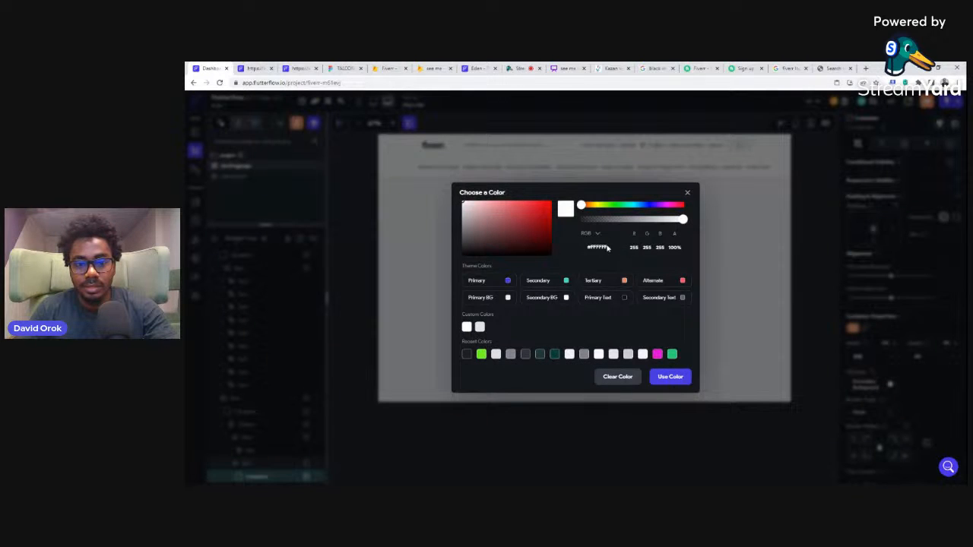
{"action": "left_click_drag", "start_coordinate": [607, 247], "coordinate": [584, 248]}
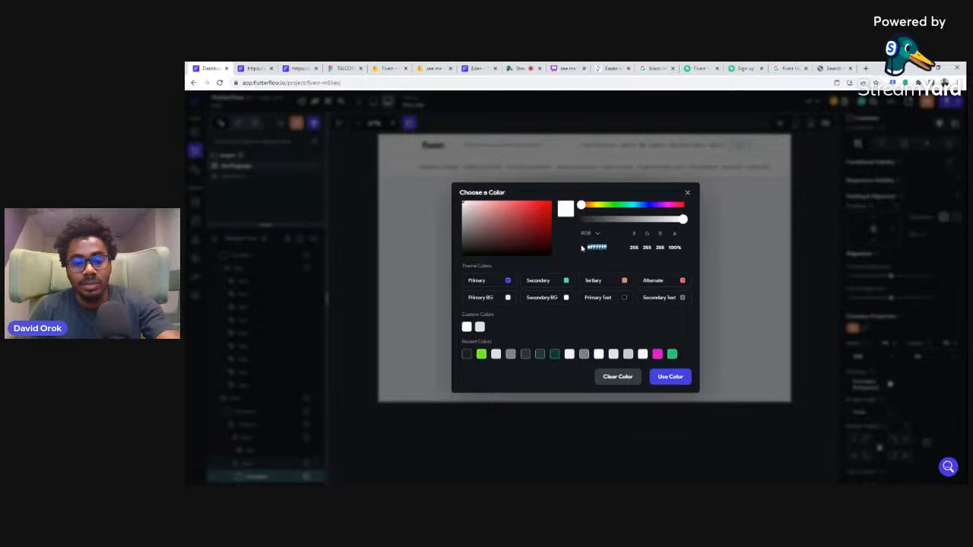
{"action": "type", "text": "4267"}
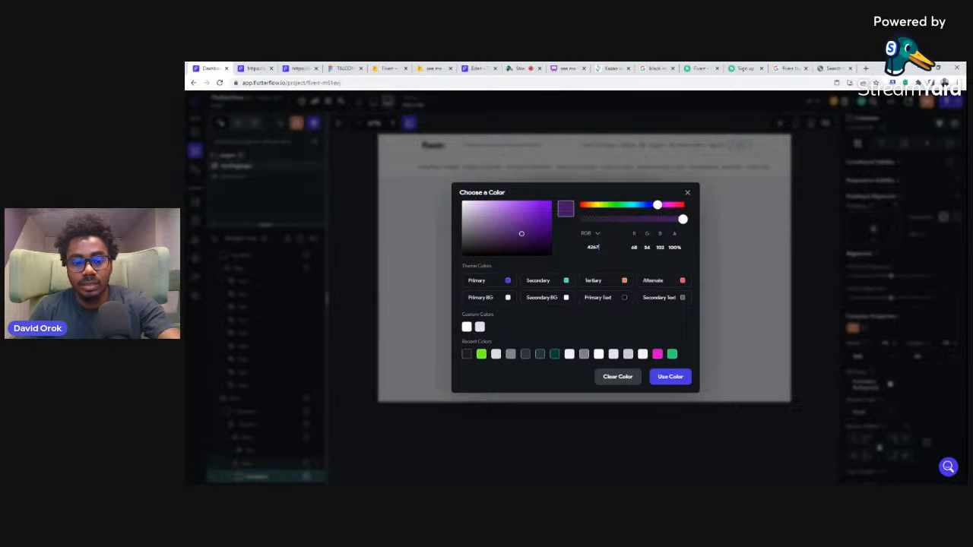
{"action": "type", "text": "B7"}
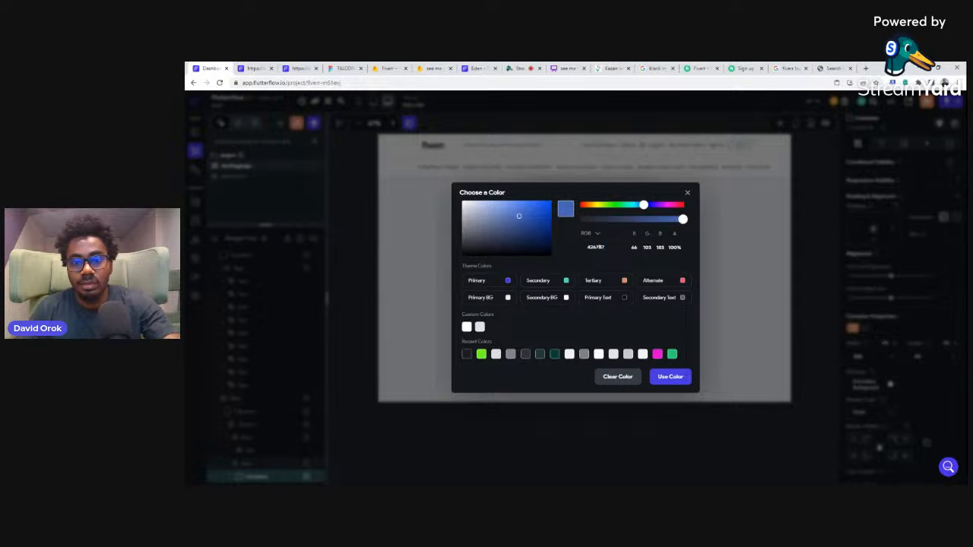
{"action": "left_click", "coordinate": [668, 378]}
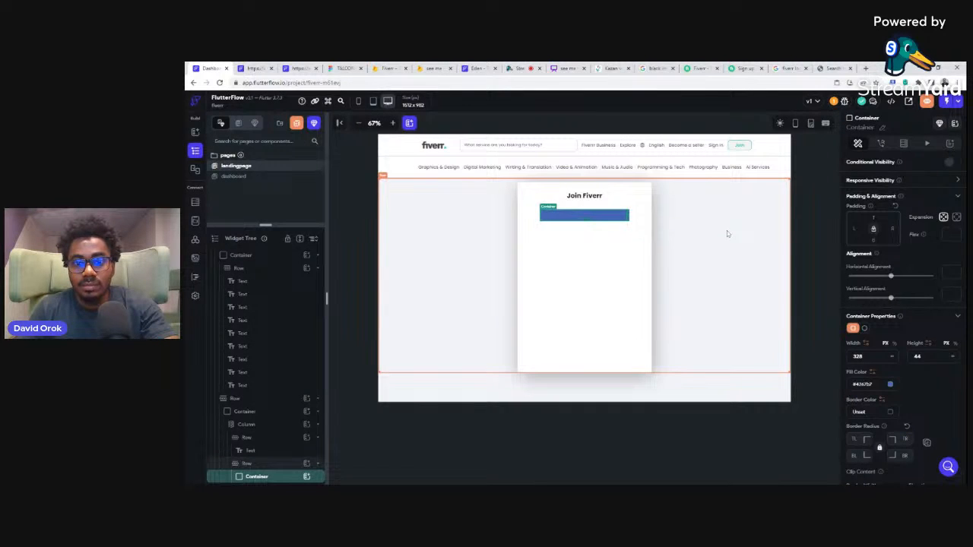
Step: Check the Continue with Facebook button on the Fiverr sign-up page, then set the blue container's border radius to 12 in FlutterFlow
{"action": "left_click", "coordinate": [743, 68]}
{"action": "mouse_move", "coordinate": [614, 283]}
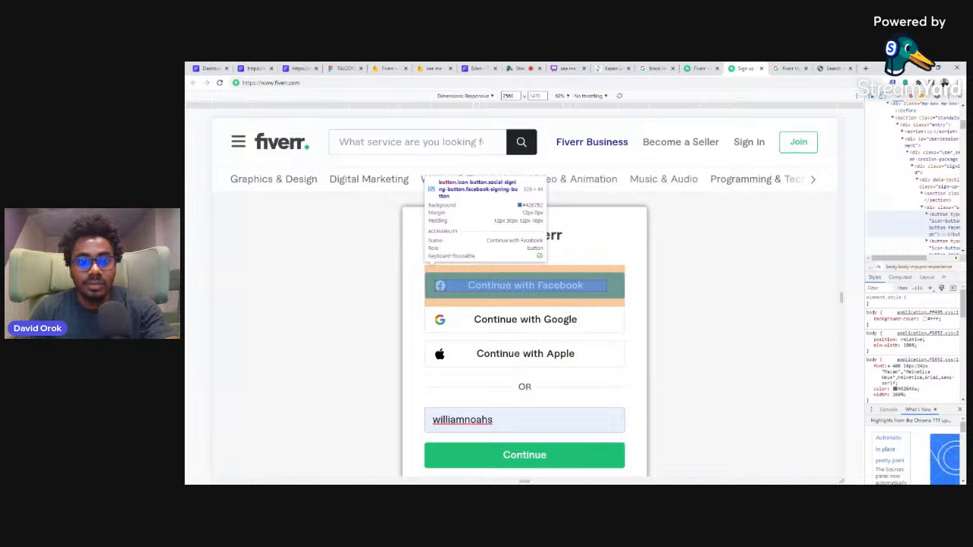
{"action": "left_click", "coordinate": [204, 69]}
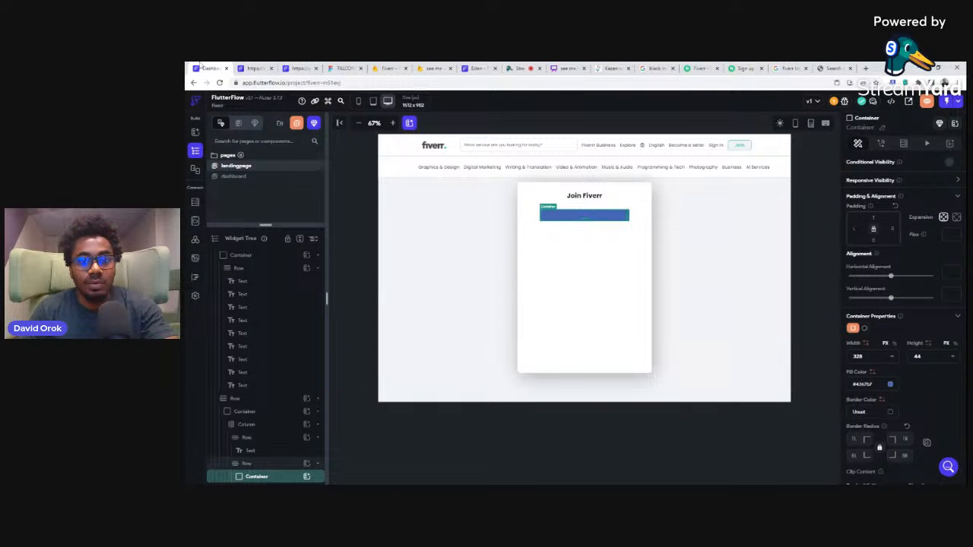
{"action": "type", "text": "12"}
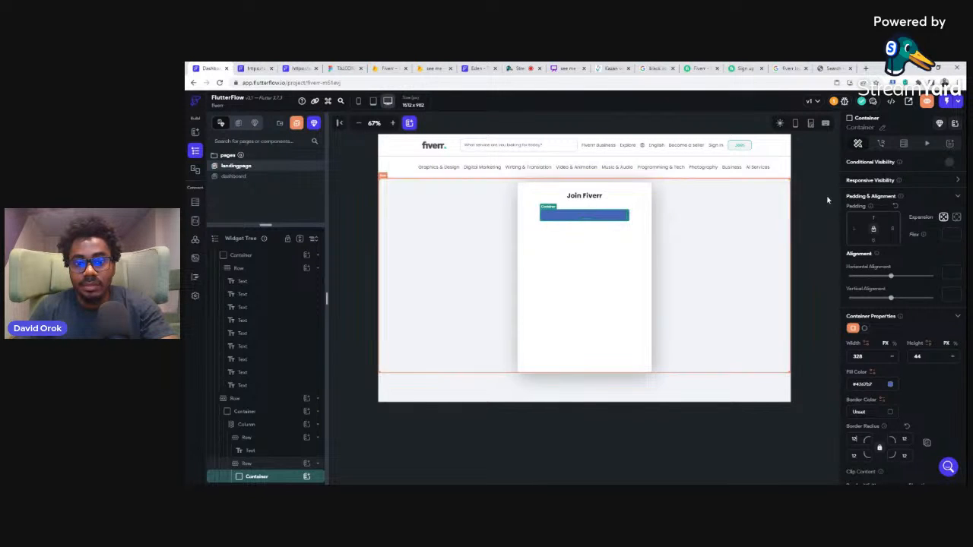
Step: Add a row inside the blue container and insert an image into that row
{"action": "left_click", "coordinate": [306, 477]}
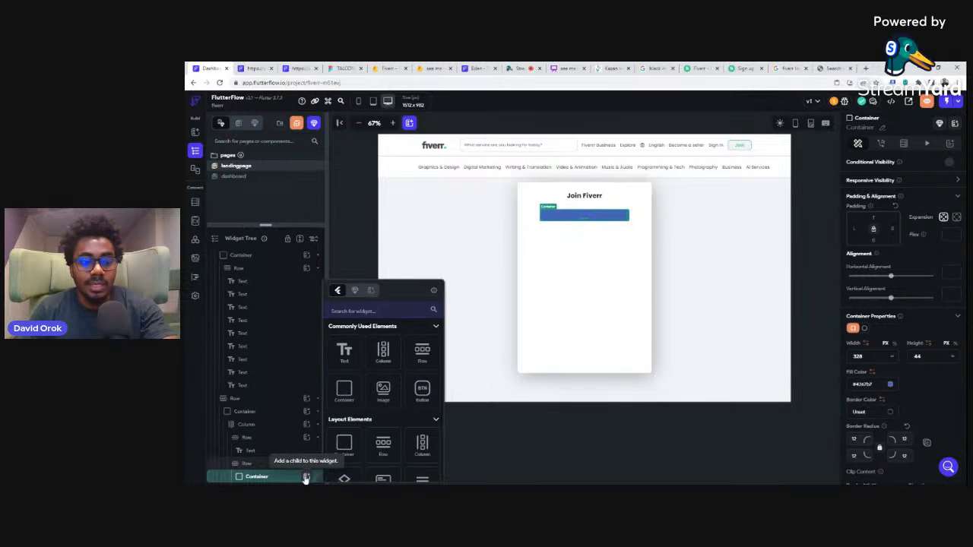
{"action": "left_click", "coordinate": [422, 353]}
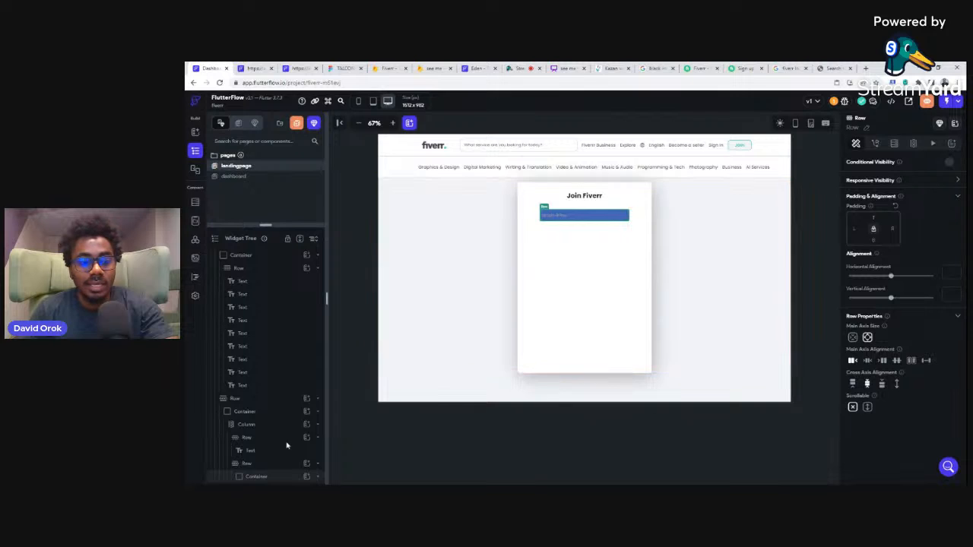
{"action": "scroll", "coordinate": [289, 450], "scroll_direction": "down", "scroll_amount": 1}
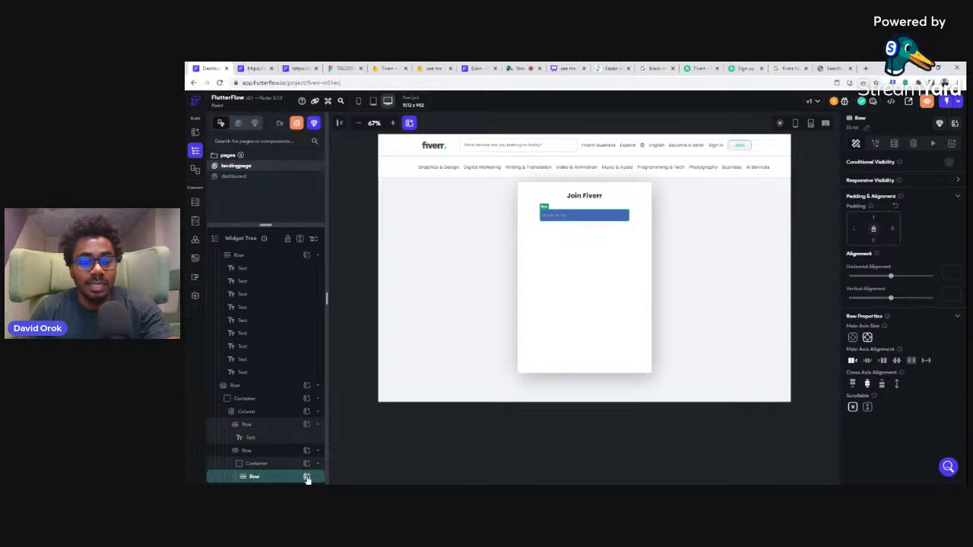
{"action": "left_click", "coordinate": [307, 477]}
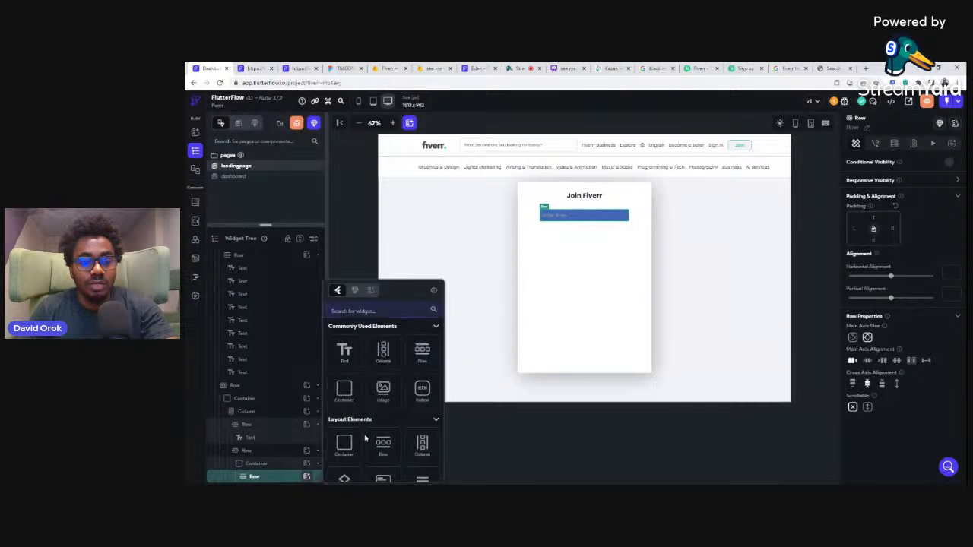
{"action": "left_click", "coordinate": [384, 392]}
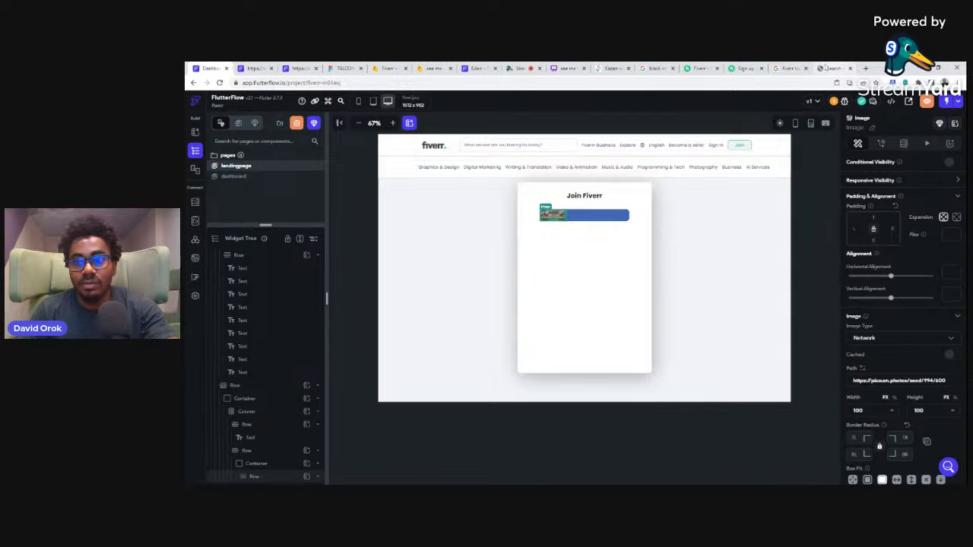
Step: Check the Facebook logo on the Fiverr sign-up page and search Flaticon for facebook icons
{"action": "left_click", "coordinate": [829, 69]}
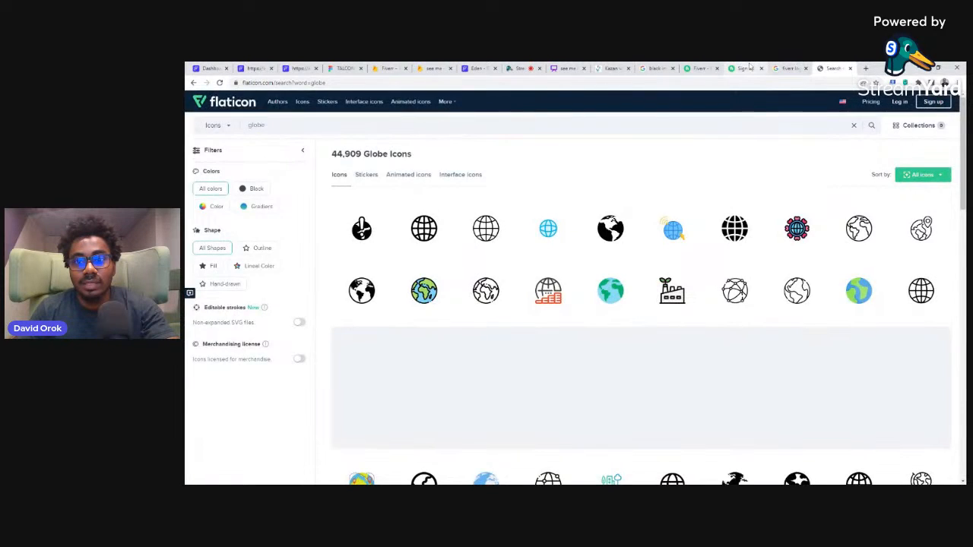
{"action": "left_click", "coordinate": [744, 68]}
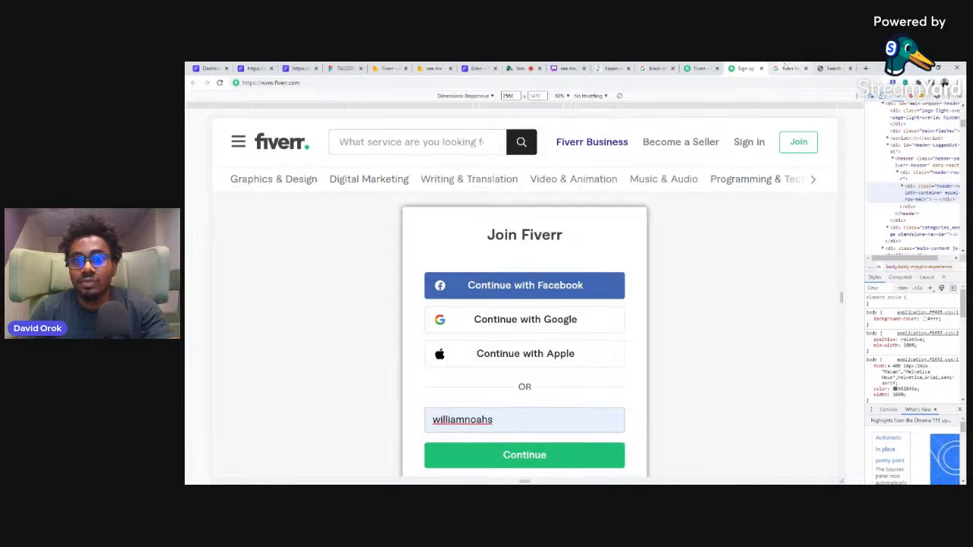
{"action": "left_click", "coordinate": [830, 69]}
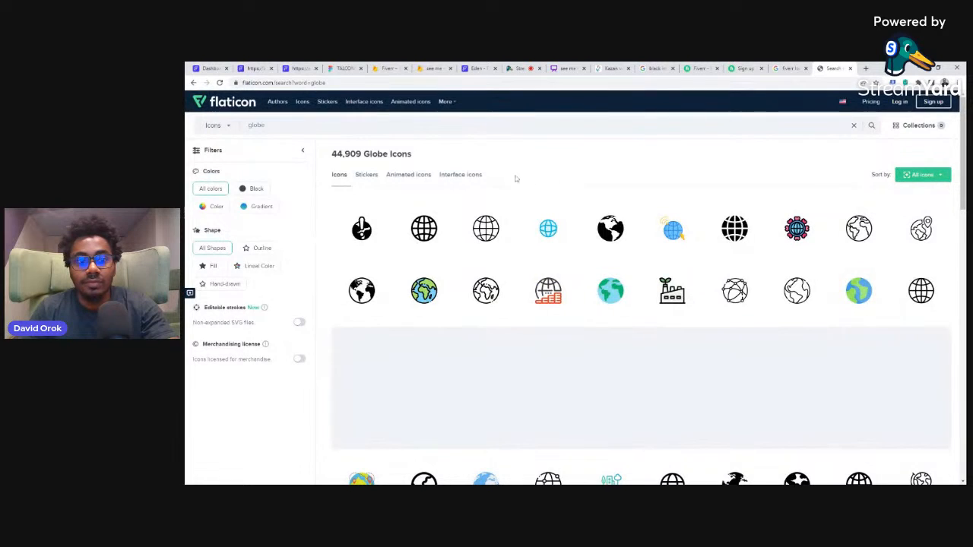
{"action": "key", "text": "ctrl+a"}
{"action": "type", "text": "facebook"}
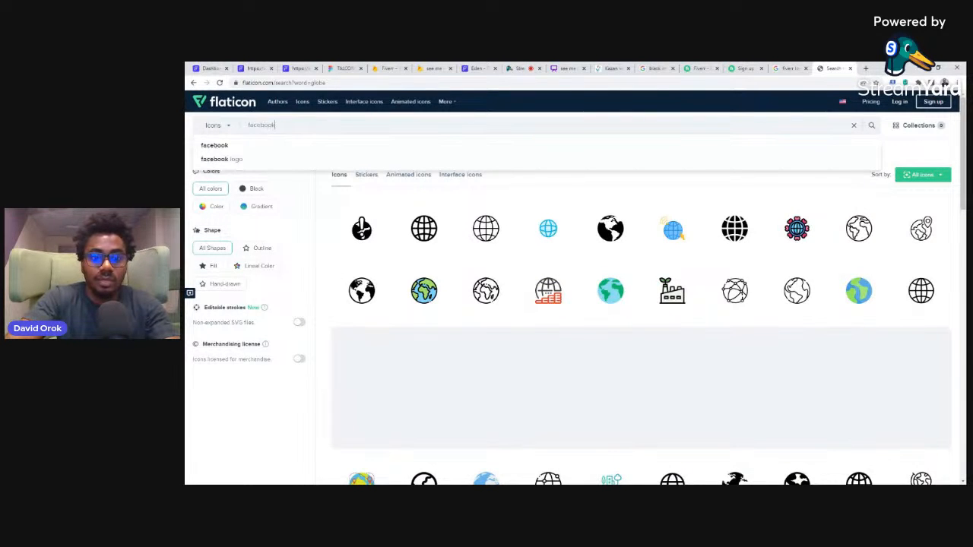
{"action": "key", "text": "Return"}
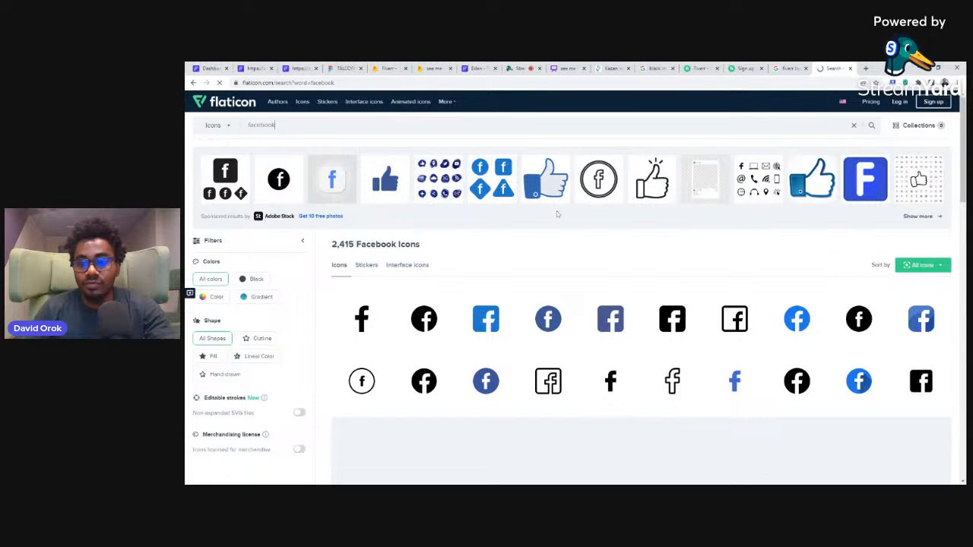
Step: Compare the Flaticon Facebook icons with the logo on Fiverr's Continue with Facebook button, down to the end of the results
{"action": "left_click", "coordinate": [734, 67]}
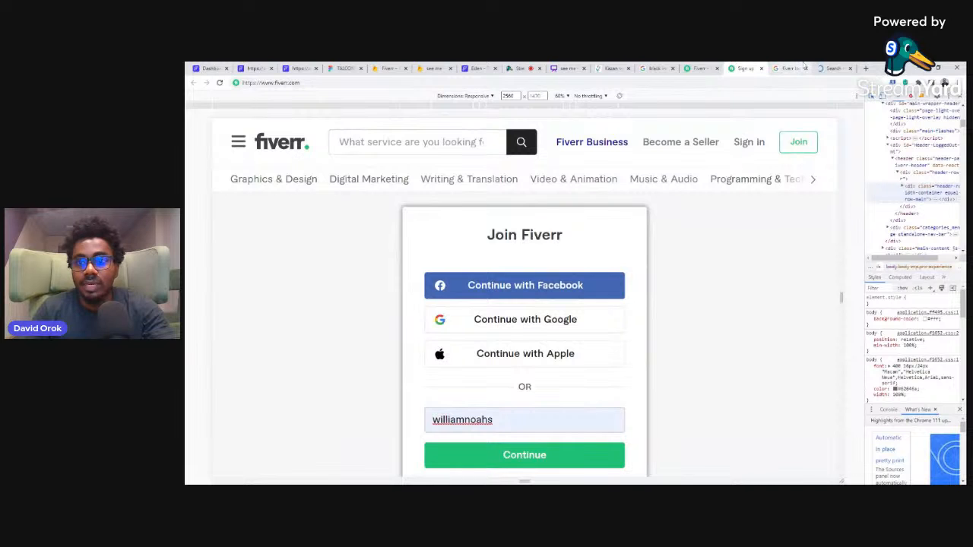
{"action": "left_click", "coordinate": [830, 68]}
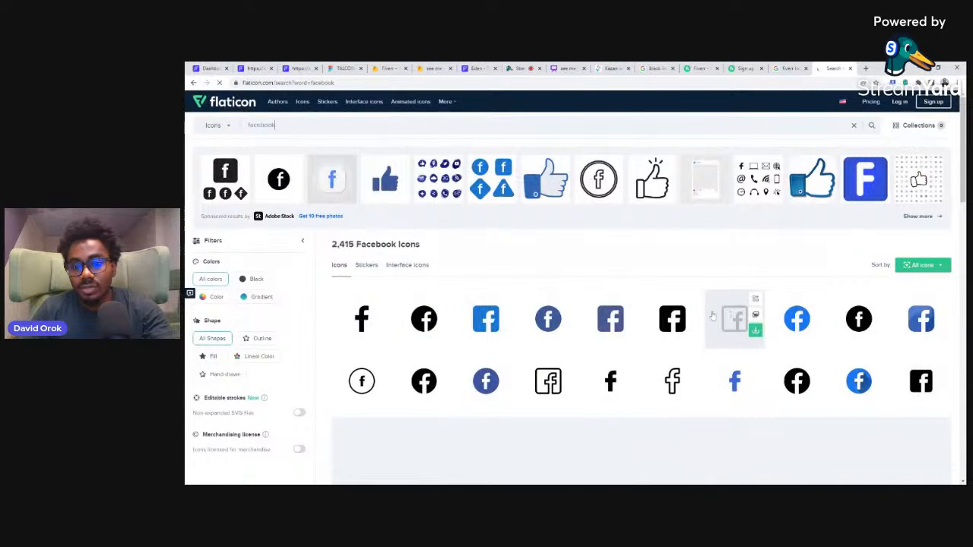
{"action": "scroll", "coordinate": [715, 314], "scroll_direction": "down", "scroll_amount": 1}
{"action": "scroll", "coordinate": [715, 311], "scroll_direction": "down", "scroll_amount": 3}
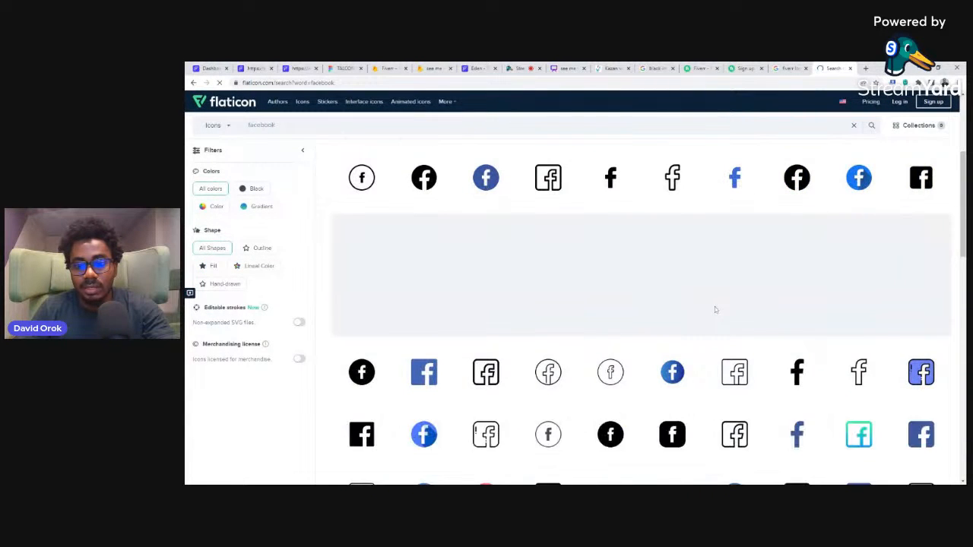
{"action": "scroll", "coordinate": [715, 309], "scroll_direction": "down", "scroll_amount": 1}
{"action": "scroll", "coordinate": [715, 307], "scroll_direction": "down", "scroll_amount": 1}
{"action": "scroll", "coordinate": [714, 306], "scroll_direction": "down", "scroll_amount": 2}
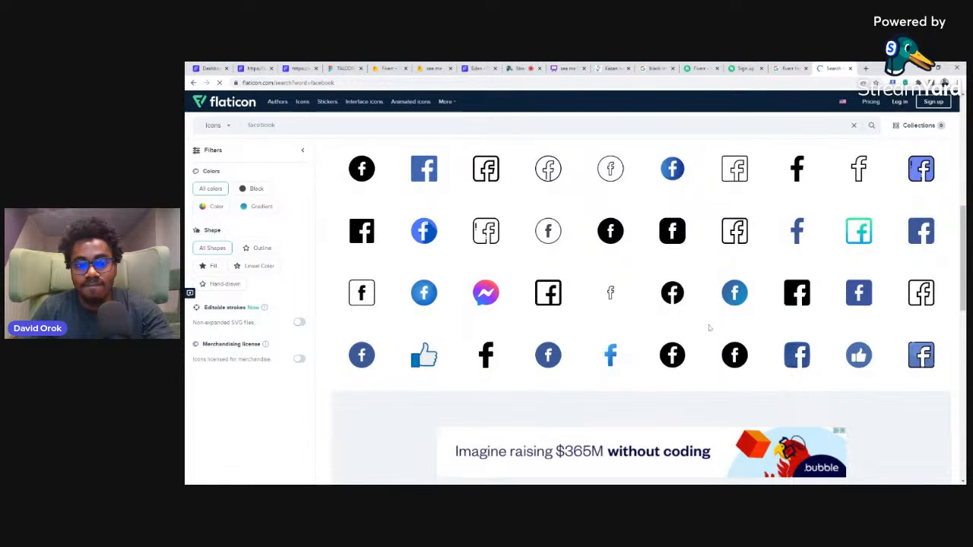
{"action": "scroll", "coordinate": [710, 327], "scroll_direction": "down", "scroll_amount": 2}
{"action": "scroll", "coordinate": [711, 322], "scroll_direction": "up", "scroll_amount": 2}
{"action": "scroll", "coordinate": [709, 315], "scroll_direction": "down", "scroll_amount": 5}
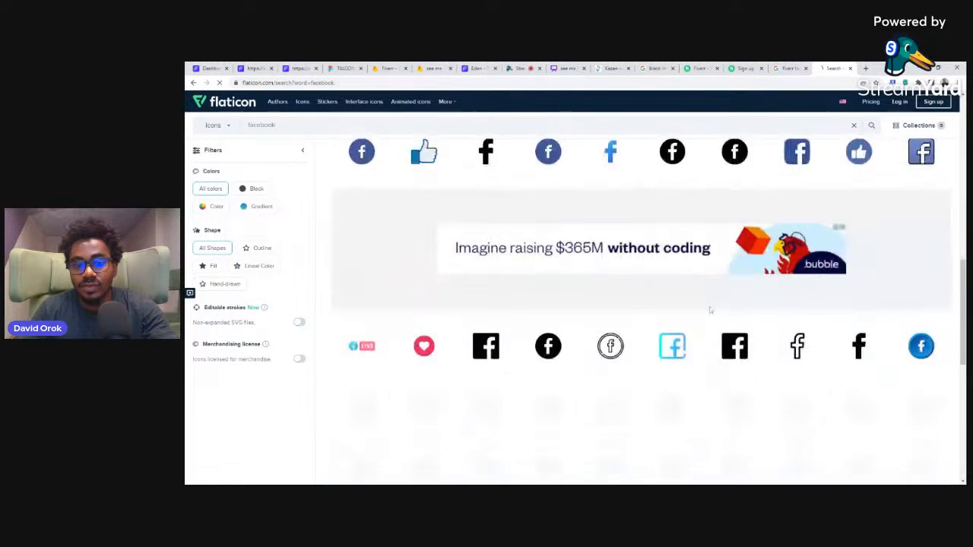
{"action": "scroll", "coordinate": [711, 310], "scroll_direction": "down", "scroll_amount": 3}
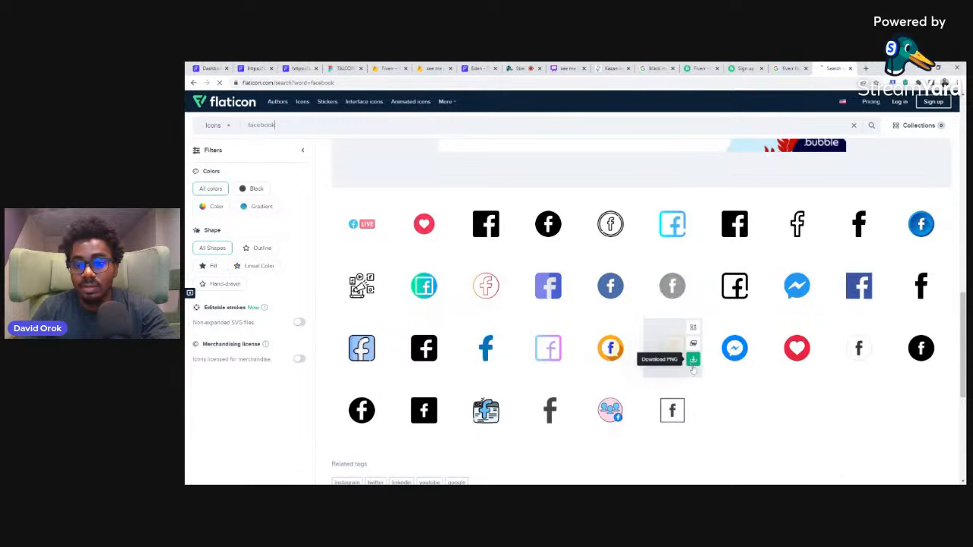
{"action": "scroll", "coordinate": [724, 354], "scroll_direction": "down", "scroll_amount": 3}
Step: Download the round blue Facebook icon from the first row of results as a PNG and dismiss the attribution message
{"action": "scroll", "coordinate": [720, 305], "scroll_direction": "up", "scroll_amount": 9}
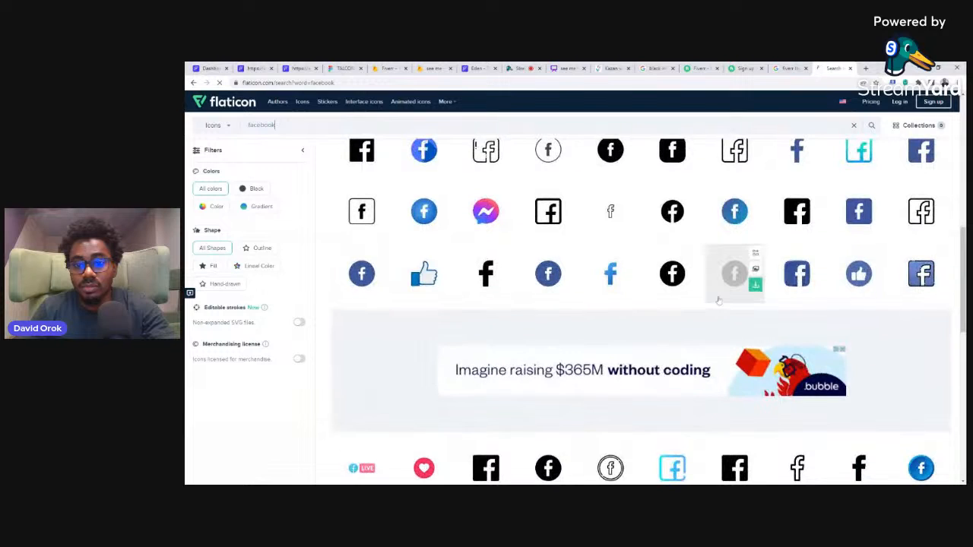
{"action": "scroll", "coordinate": [719, 300], "scroll_direction": "up", "scroll_amount": 1}
{"action": "scroll", "coordinate": [719, 300], "scroll_direction": "up", "scroll_amount": 4}
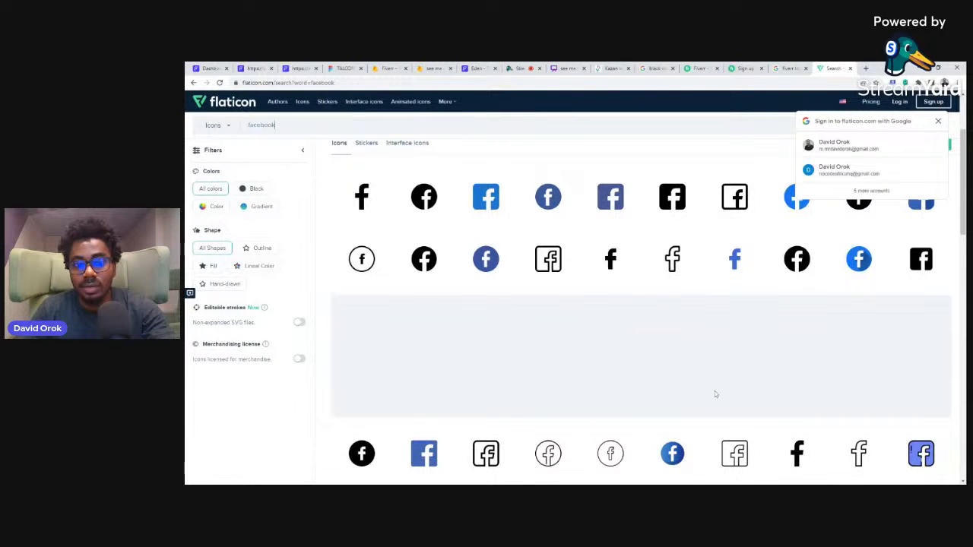
{"action": "mouse_move", "coordinate": [789, 204]}
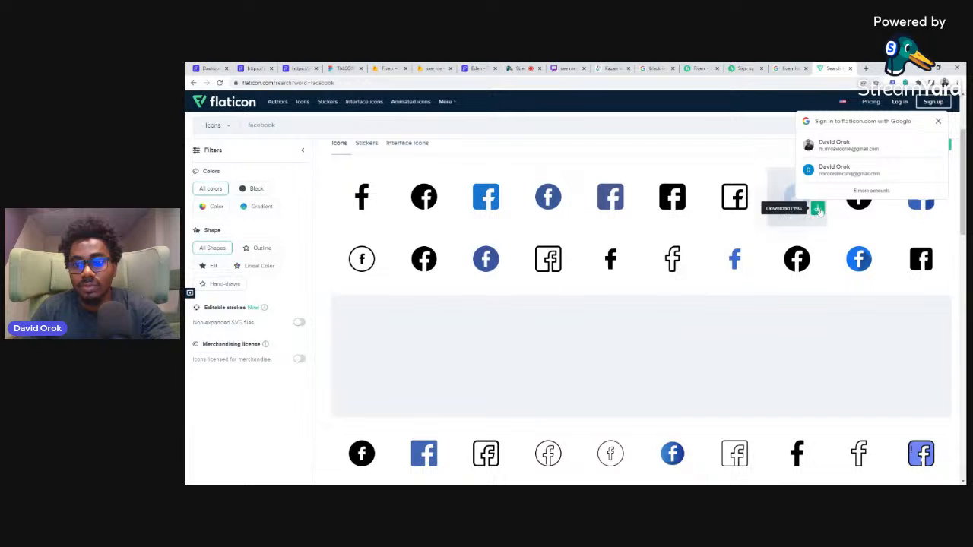
{"action": "left_click", "coordinate": [818, 209]}
{"action": "left_click", "coordinate": [698, 269]}
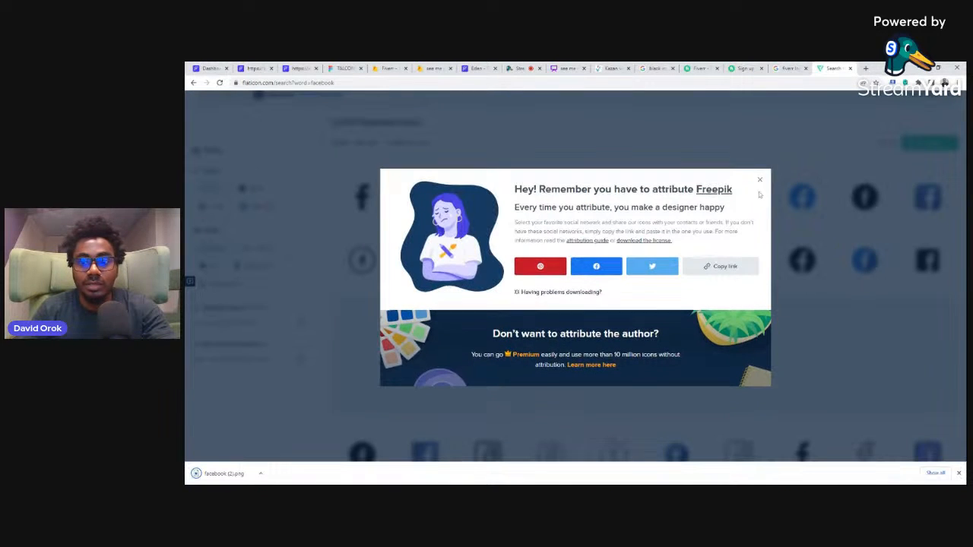
{"action": "left_click", "coordinate": [759, 192]}
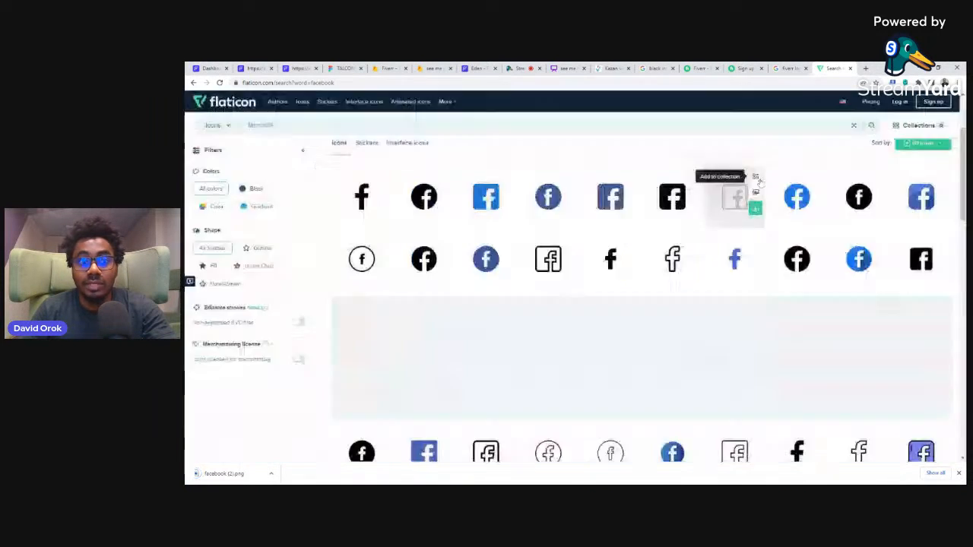
Step: Return to the FlutterFlow project, size the new image to 16 by 16 px and change its image type to Asset
{"action": "left_click", "coordinate": [213, 67]}
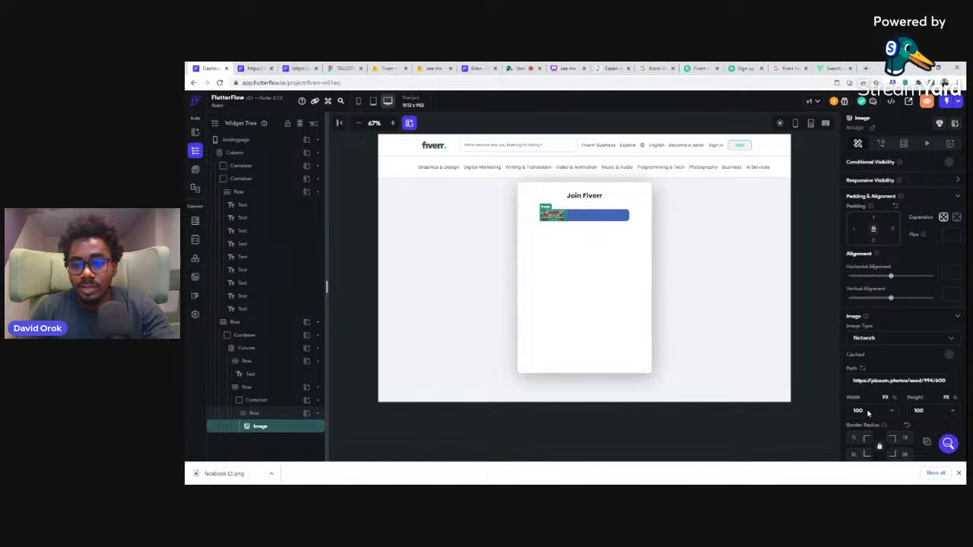
{"action": "type", "text": "16"}
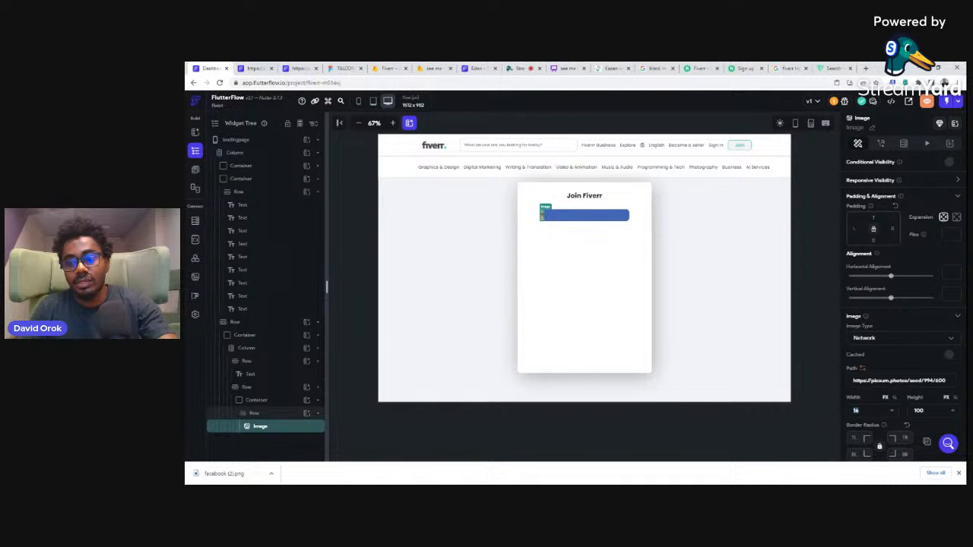
{"action": "type", "text": "18"}
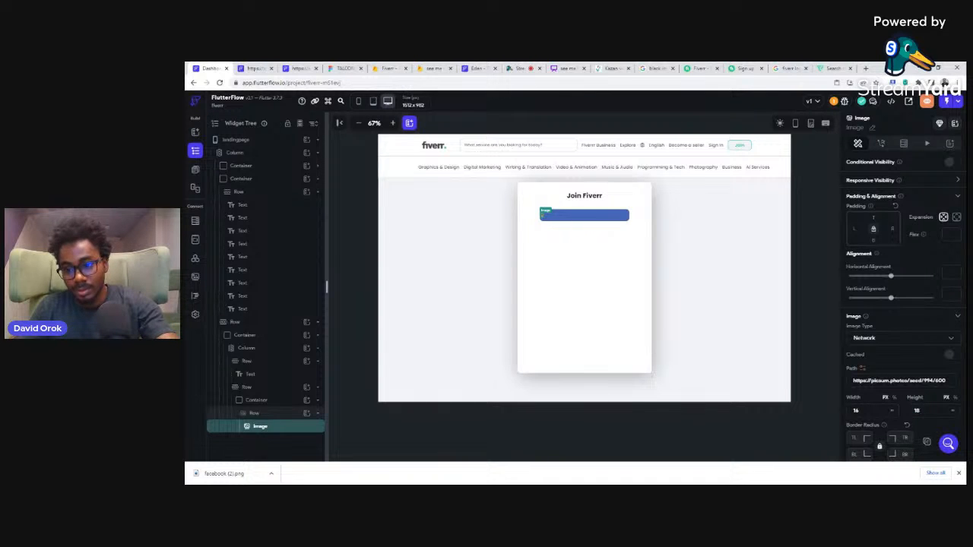
{"action": "type", "text": "16"}
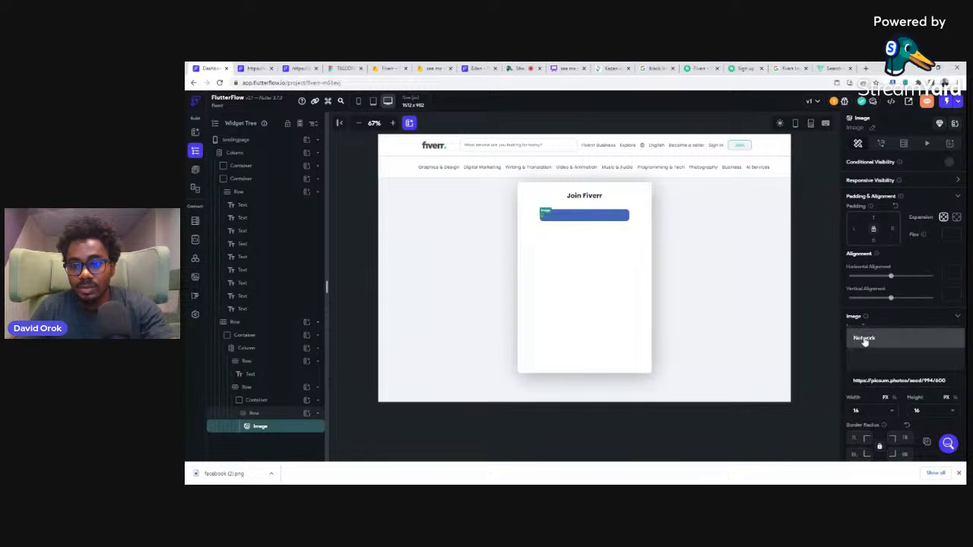
{"action": "left_click", "coordinate": [864, 338]}
{"action": "left_click", "coordinate": [863, 358]}
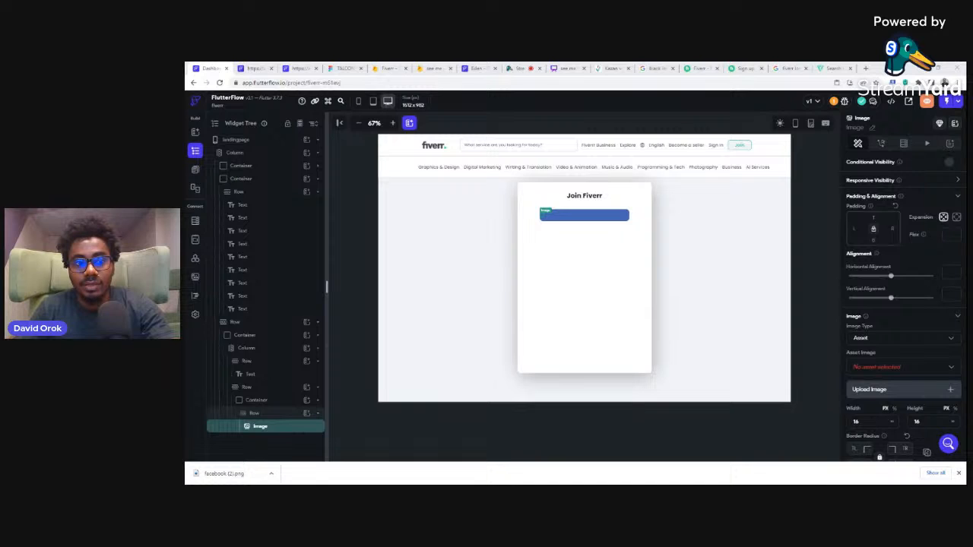
Step: Return to the Flaticon results and download the thin outlined circular Facebook icon by Enamo Studios as a PNG
{"action": "left_click", "coordinate": [828, 68]}
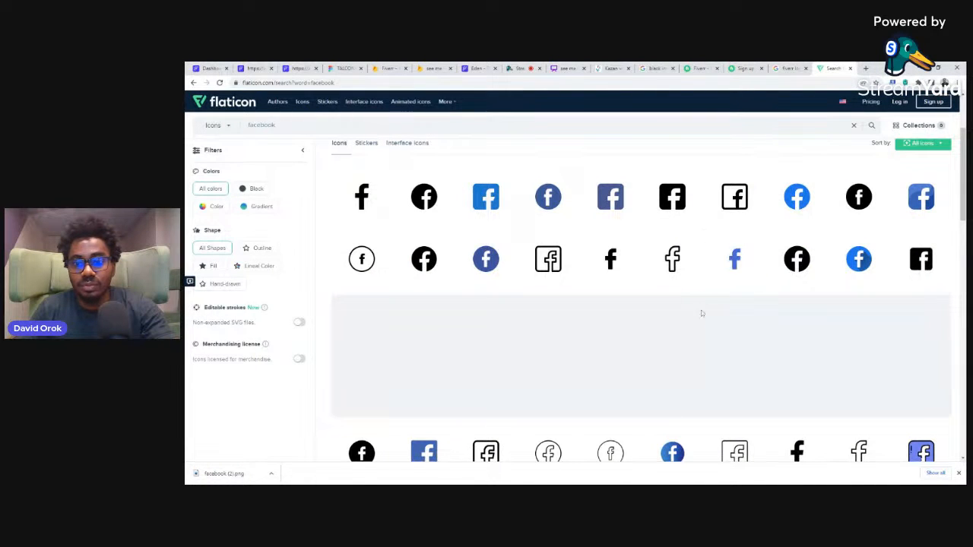
{"action": "scroll", "coordinate": [688, 300], "scroll_direction": "down", "scroll_amount": 1}
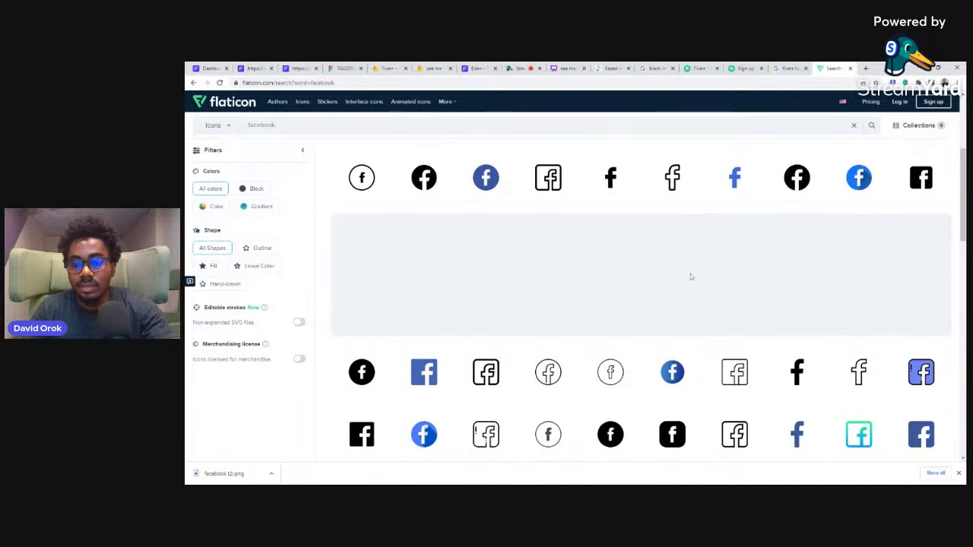
{"action": "scroll", "coordinate": [691, 272], "scroll_direction": "up", "scroll_amount": 1}
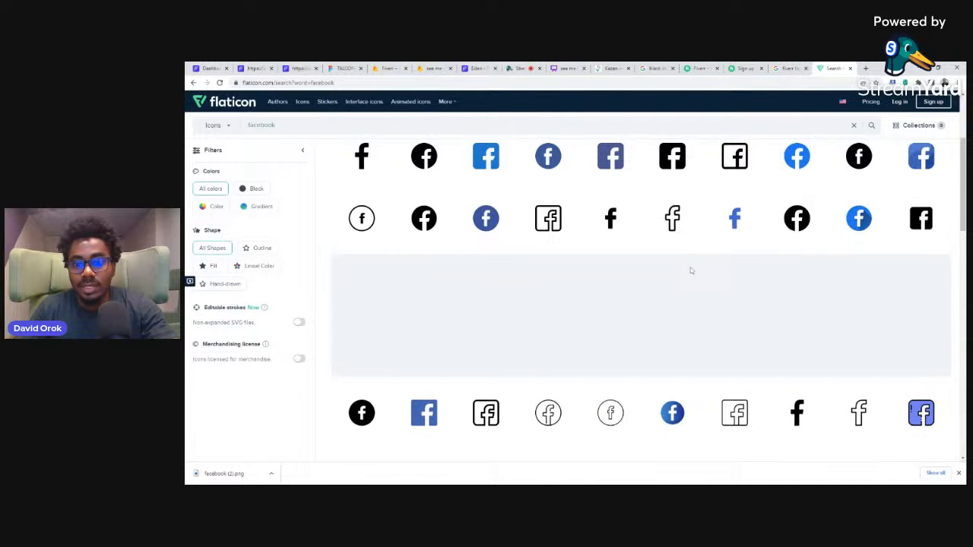
{"action": "scroll", "coordinate": [692, 271], "scroll_direction": "down", "scroll_amount": 3}
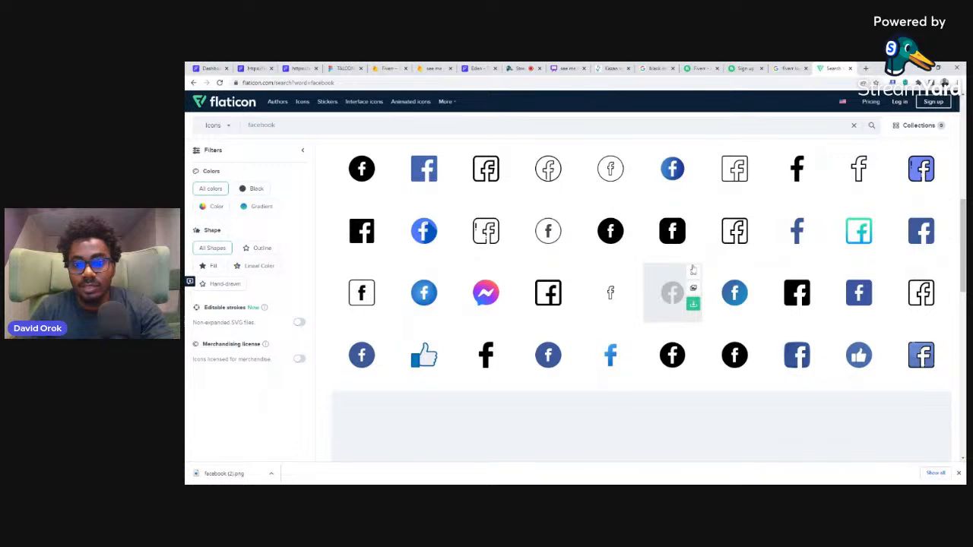
{"action": "scroll", "coordinate": [704, 216], "scroll_direction": "up", "scroll_amount": 2}
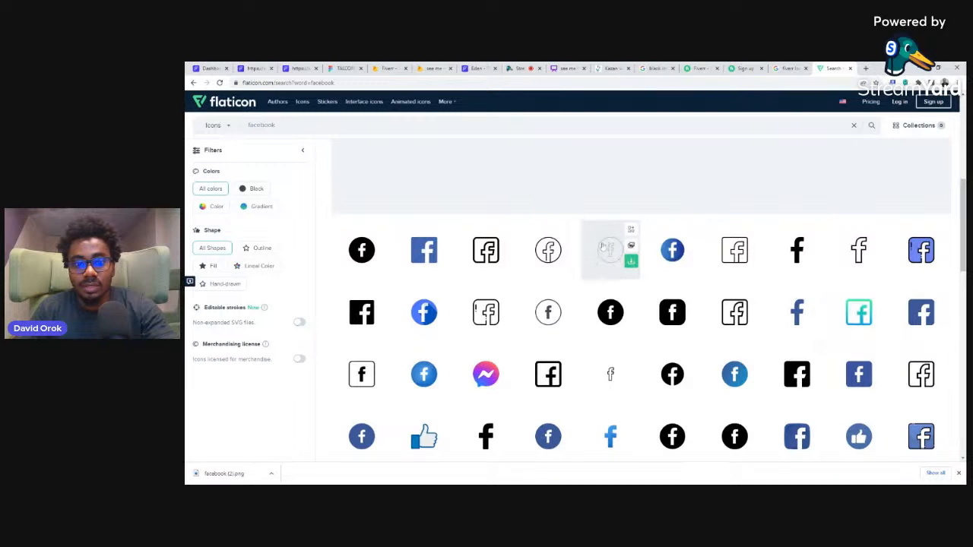
{"action": "left_click", "coordinate": [633, 262]}
{"action": "left_click", "coordinate": [648, 265]}
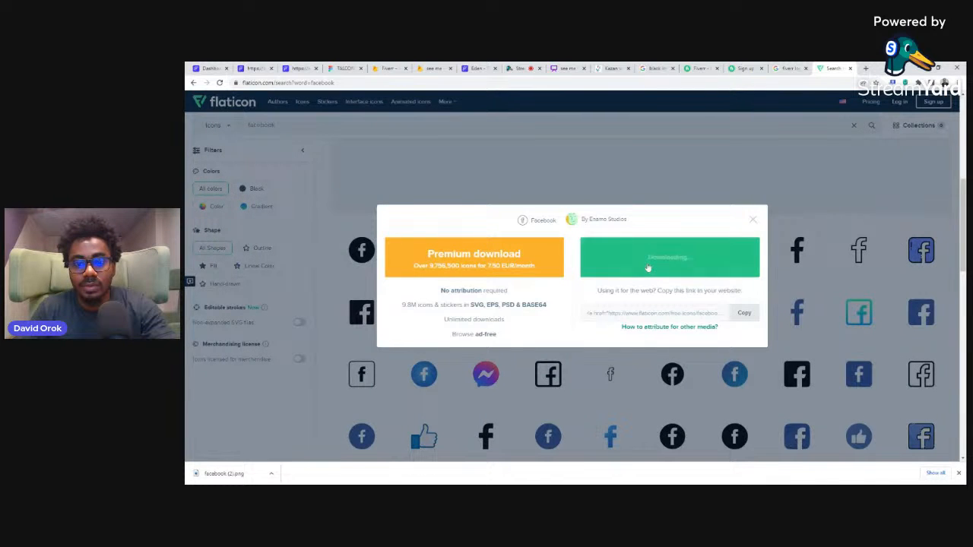
Step: Back in the FlutterFlow project, upload facebook (3).png as the button's image asset and set the image's left padding to 16
{"action": "left_click", "coordinate": [210, 69]}
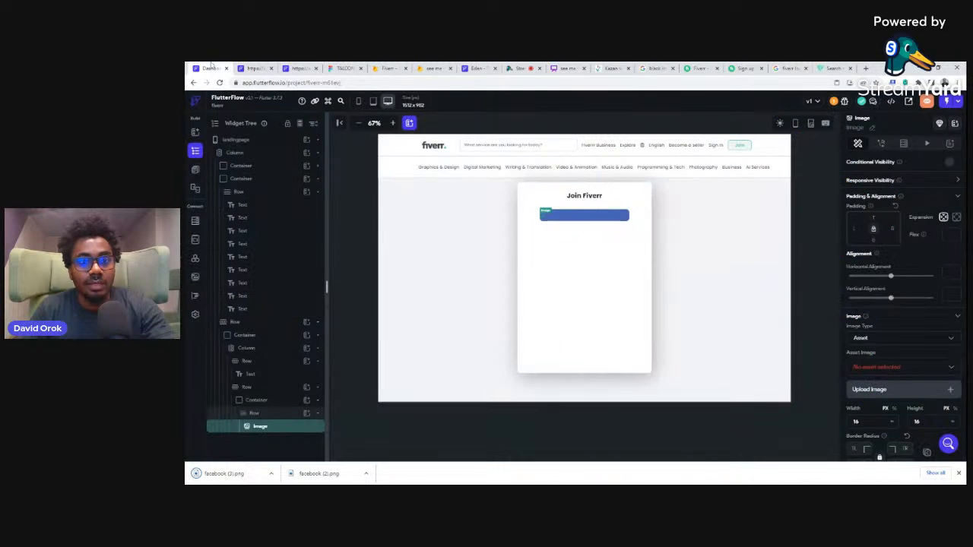
{"action": "left_click", "coordinate": [869, 392]}
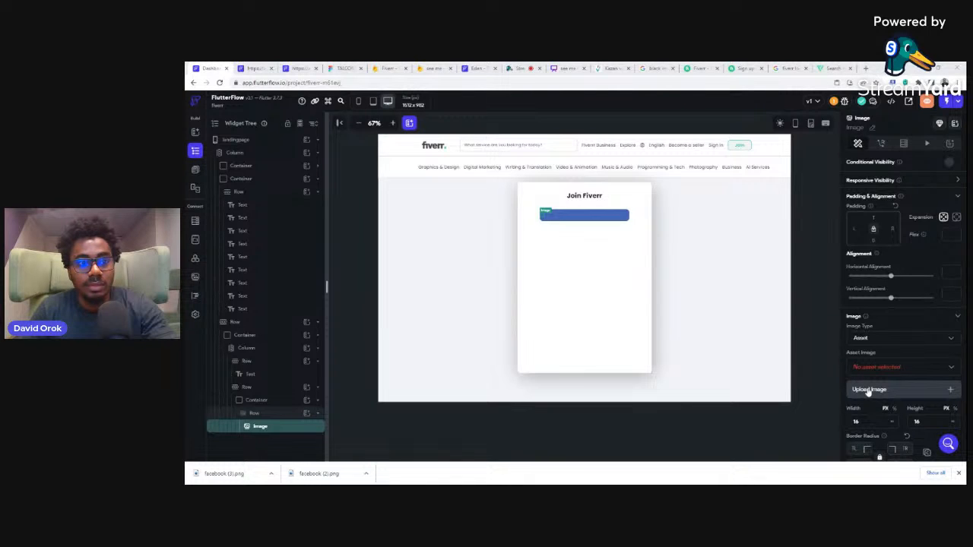
{"action": "double_click", "coordinate": [561, 259]}
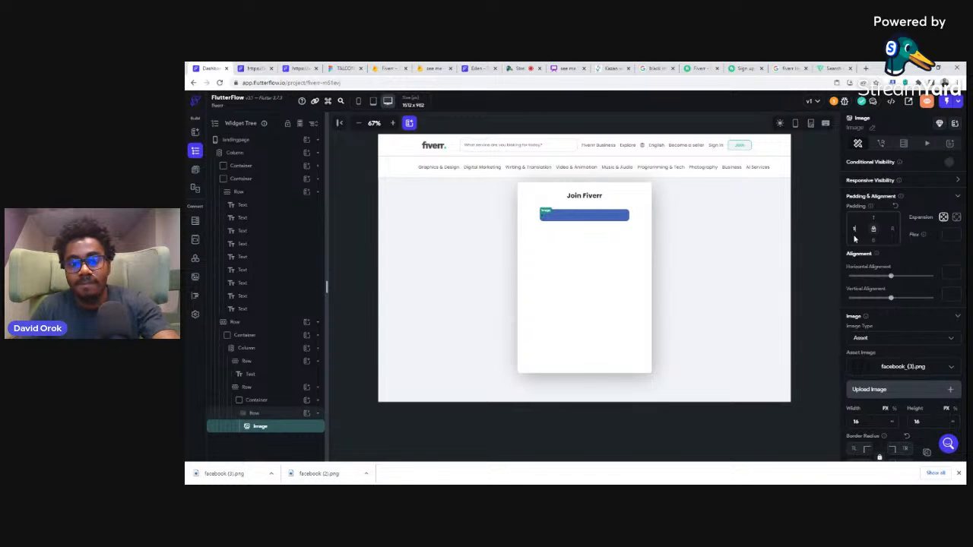
{"action": "left_click", "coordinate": [812, 200]}
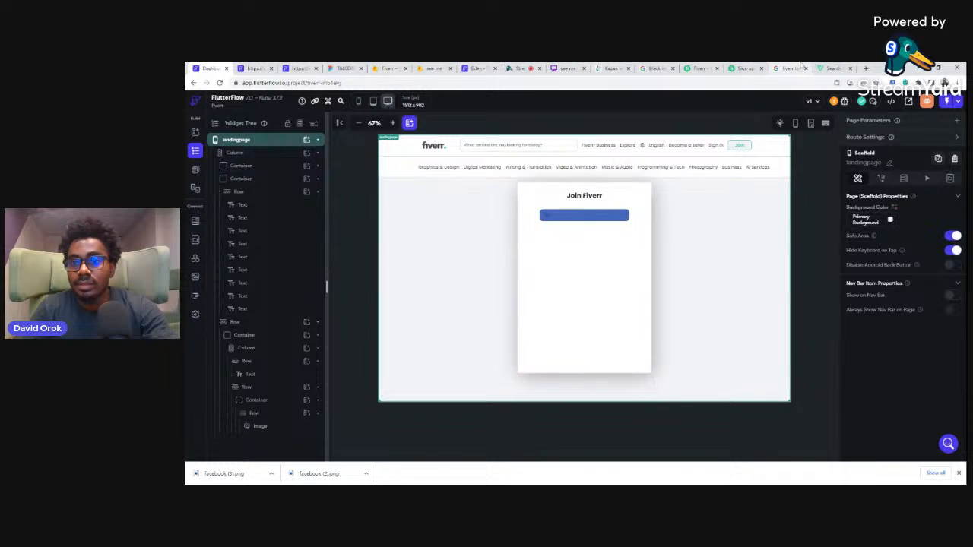
Step: Back on Flaticon, dismiss the attribution message and download the Facebook icon between the plain blue f and the orange-ringed icon as a PNG
{"action": "left_click", "coordinate": [834, 67]}
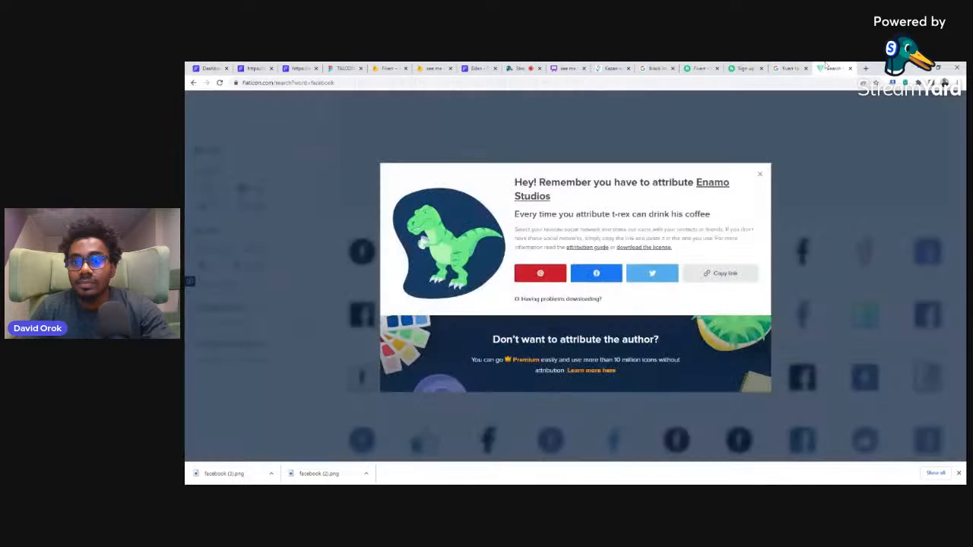
{"action": "left_click", "coordinate": [760, 176]}
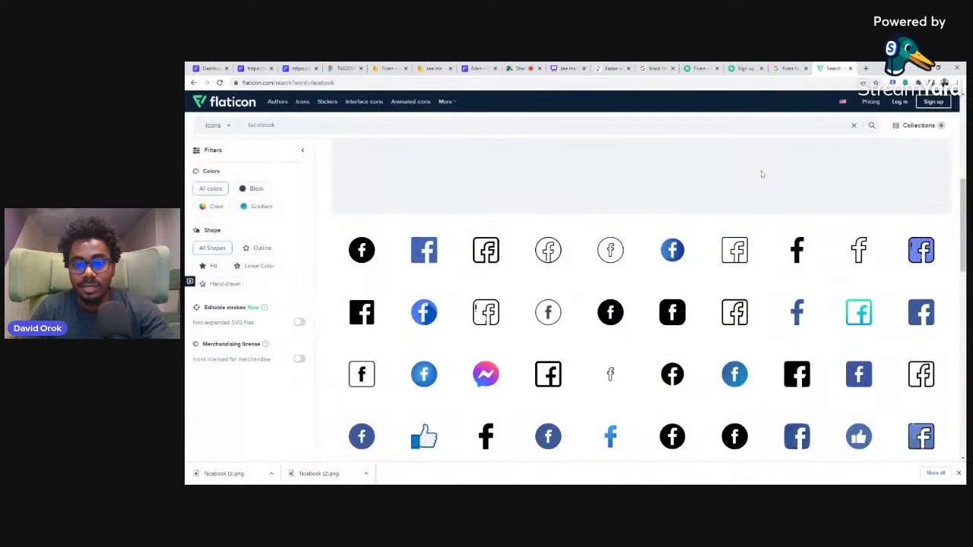
{"action": "scroll", "coordinate": [620, 254], "scroll_direction": "down", "scroll_amount": 2}
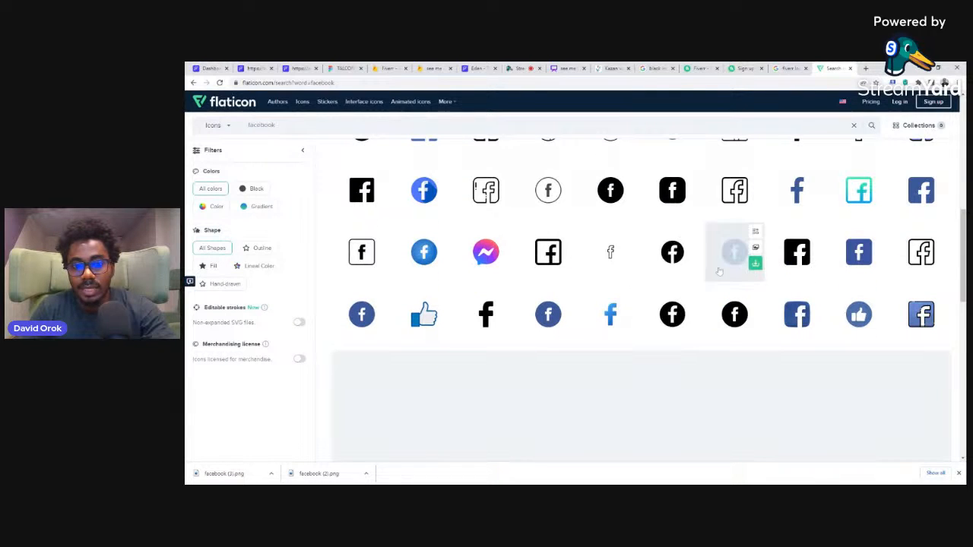
{"action": "scroll", "coordinate": [725, 243], "scroll_direction": "down", "scroll_amount": 5}
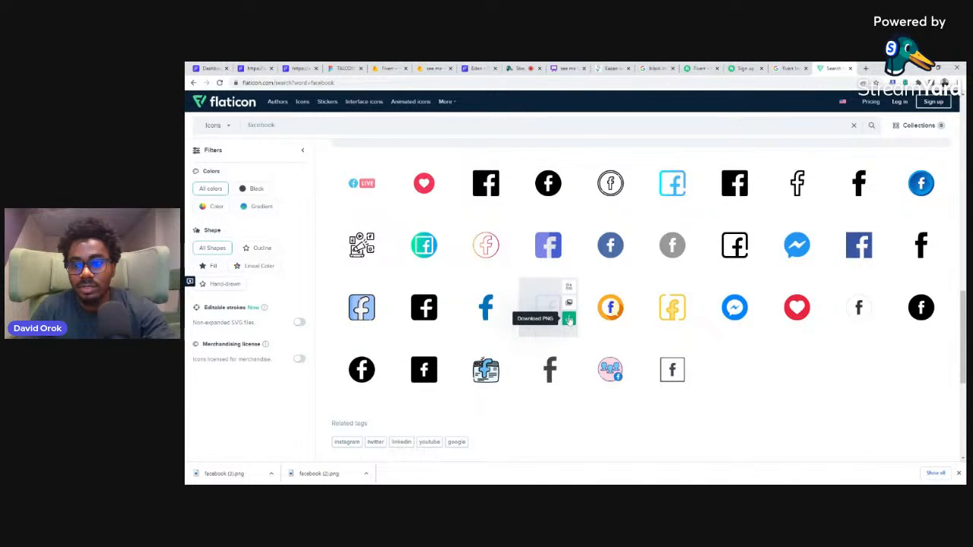
{"action": "left_click", "coordinate": [569, 320]}
{"action": "left_click", "coordinate": [656, 262]}
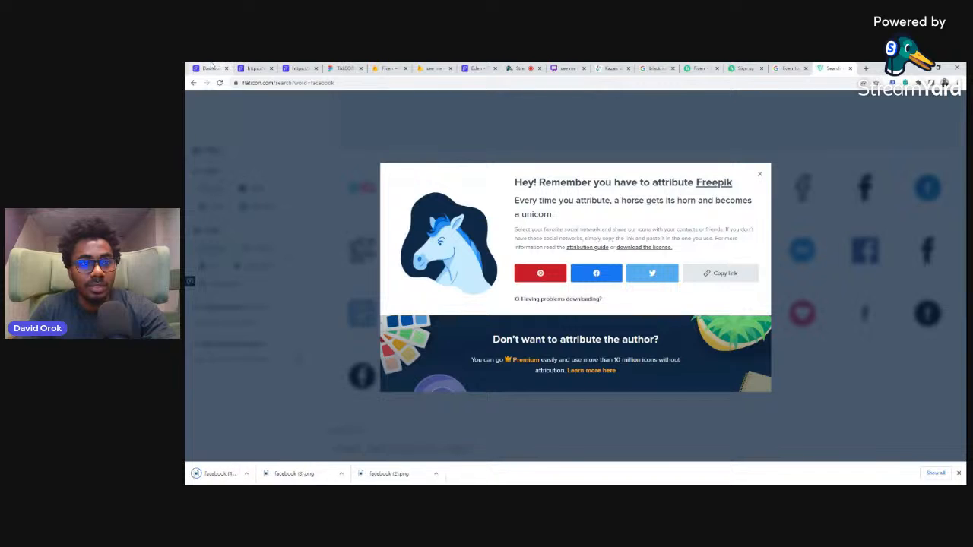
Step: Return to the FlutterFlow project and replace the button's image asset with the uploaded facebook (4).png
{"action": "left_click", "coordinate": [210, 68]}
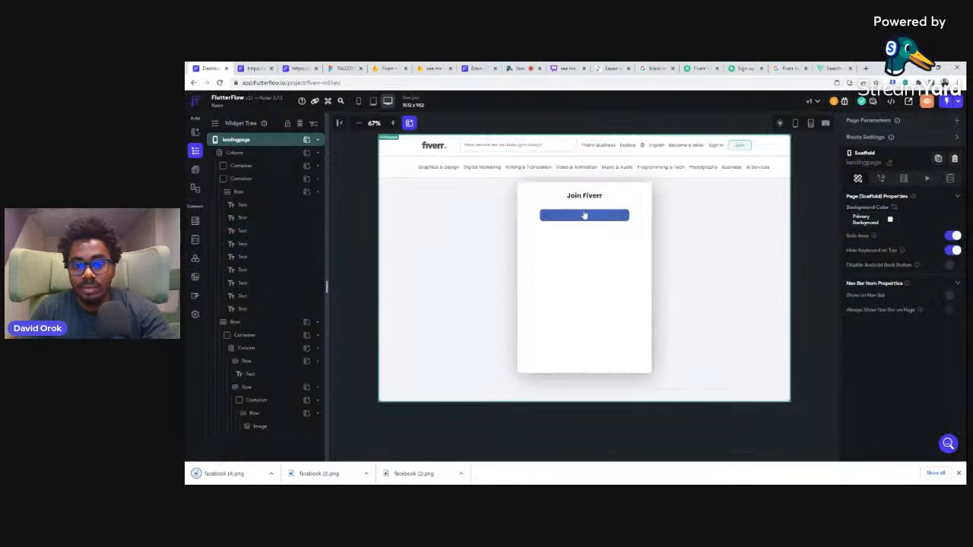
{"action": "left_click", "coordinate": [548, 216]}
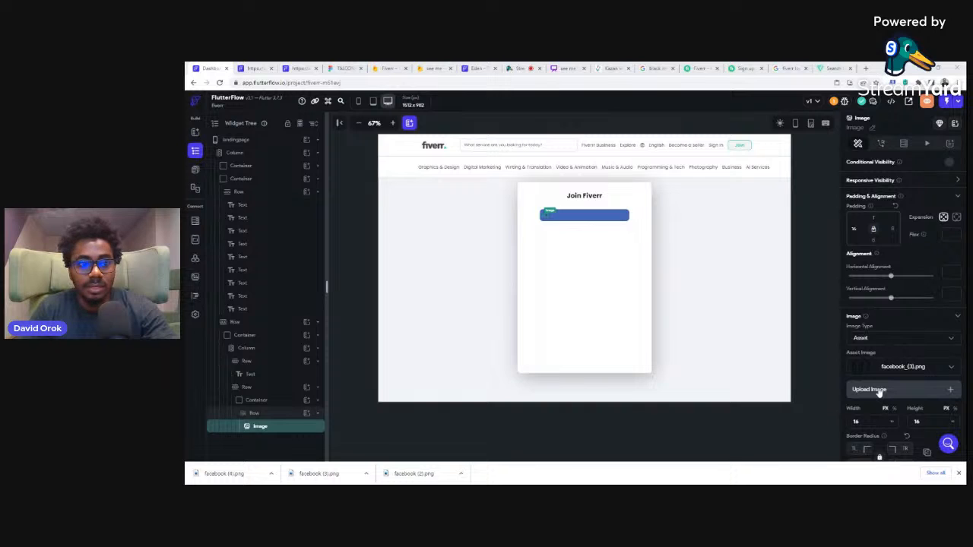
{"action": "left_click", "coordinate": [724, 300]}
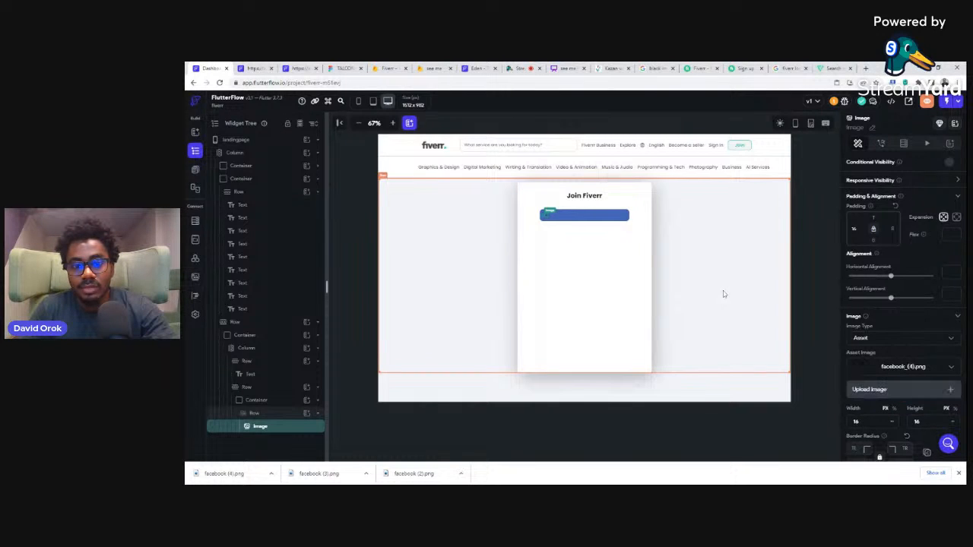
{"action": "left_click", "coordinate": [807, 212]}
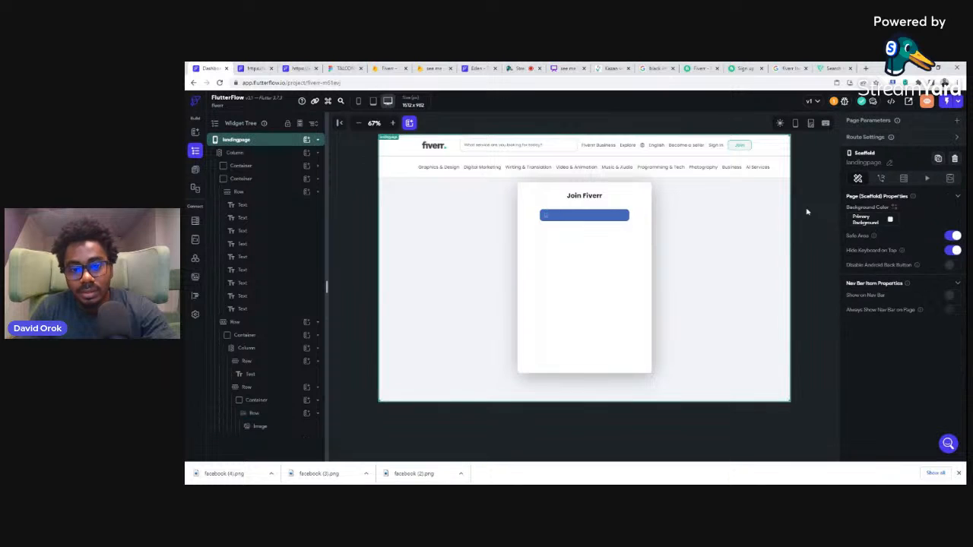
Step: Add a Text widget beside the image in the blue button's row, reading "Continue with Facebook" as on the Fiverr sign-up page
{"action": "left_click", "coordinate": [560, 217]}
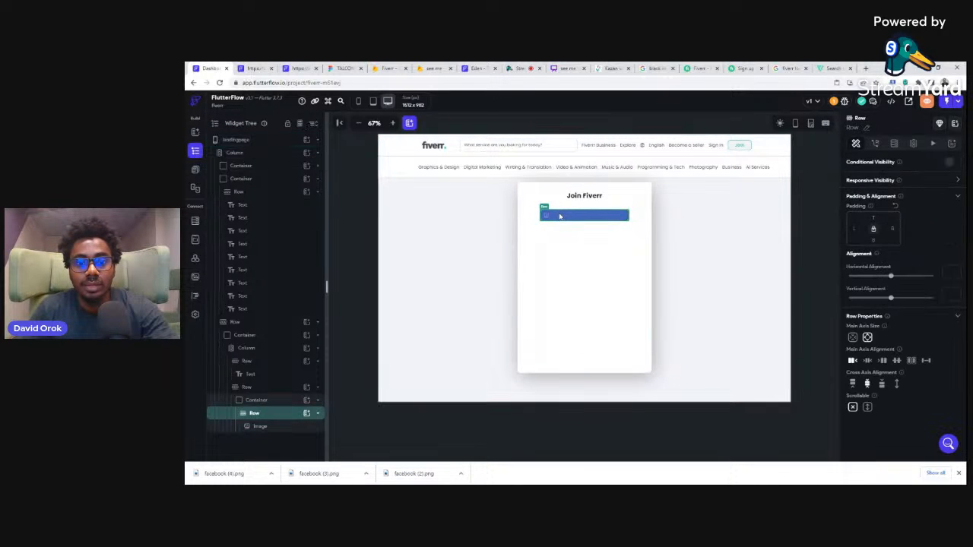
{"action": "left_click", "coordinate": [308, 414]}
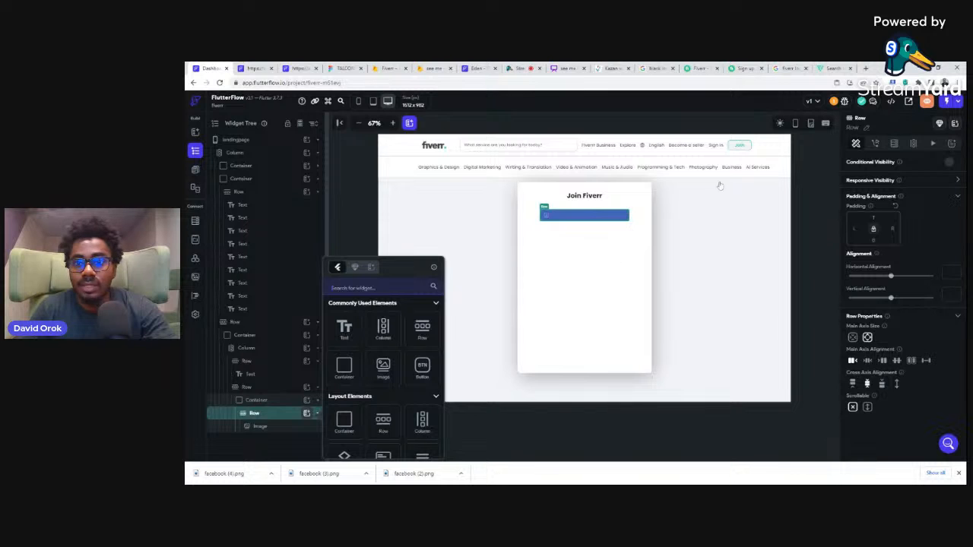
{"action": "left_click", "coordinate": [745, 68]}
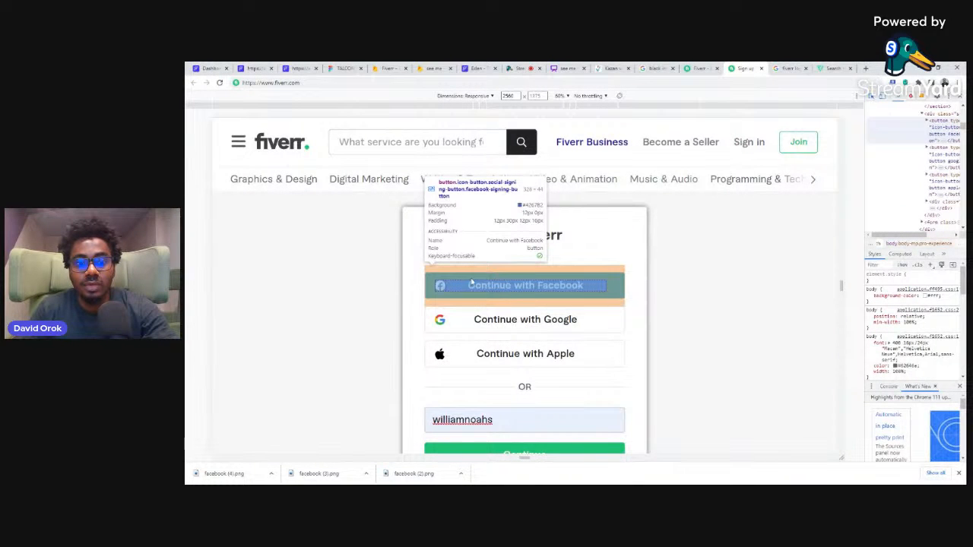
{"action": "left_click", "coordinate": [213, 68]}
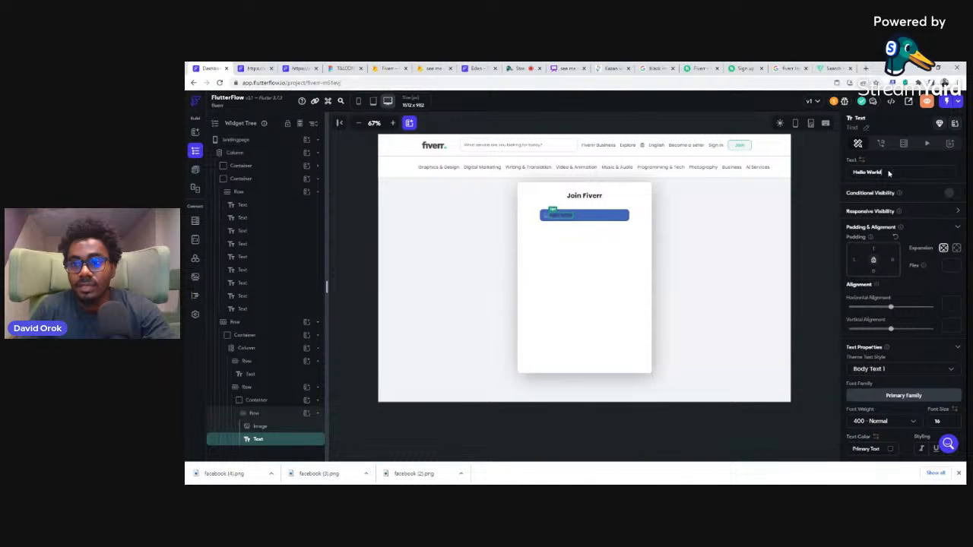
{"action": "left_click_drag", "start_coordinate": [890, 173], "coordinate": [846, 174]}
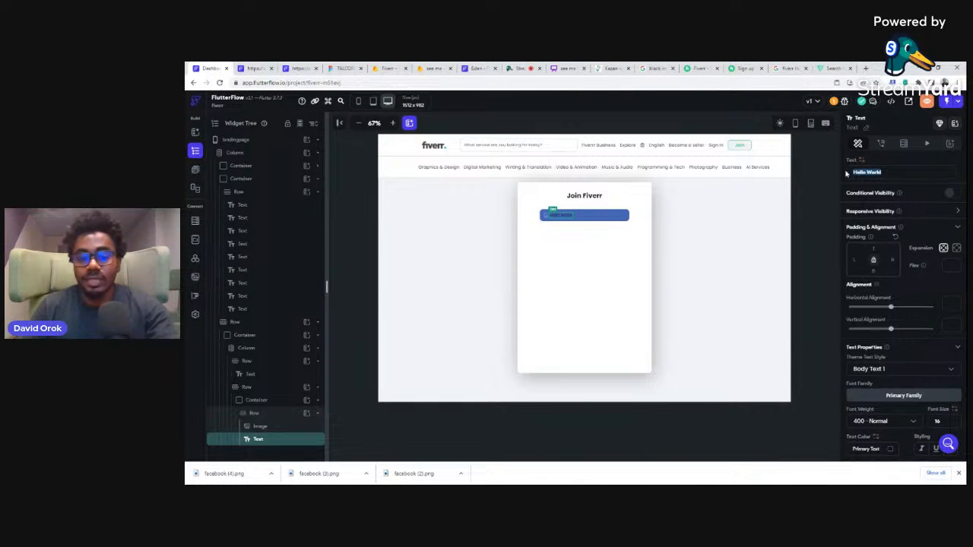
{"action": "type", "text": "Con"}
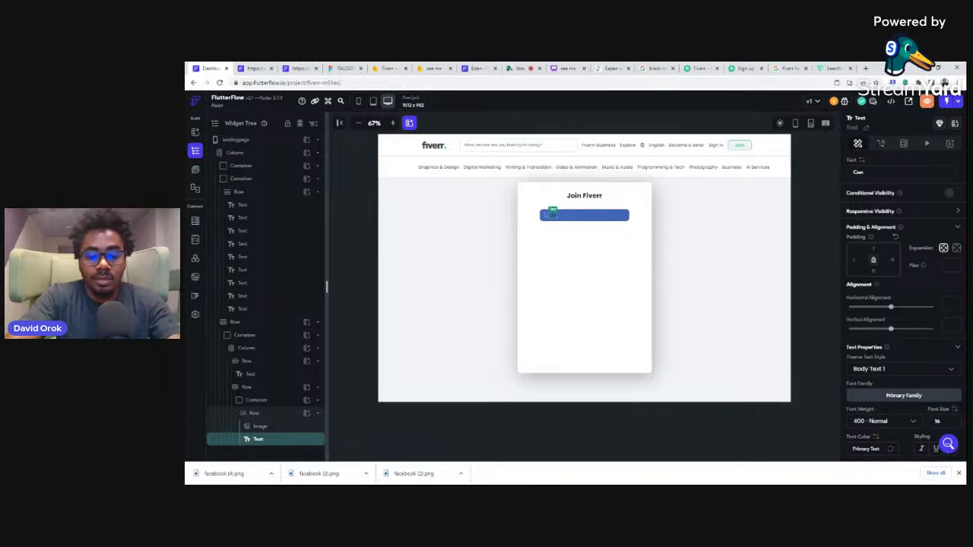
{"action": "type", "text": "tinue with Facebook"}
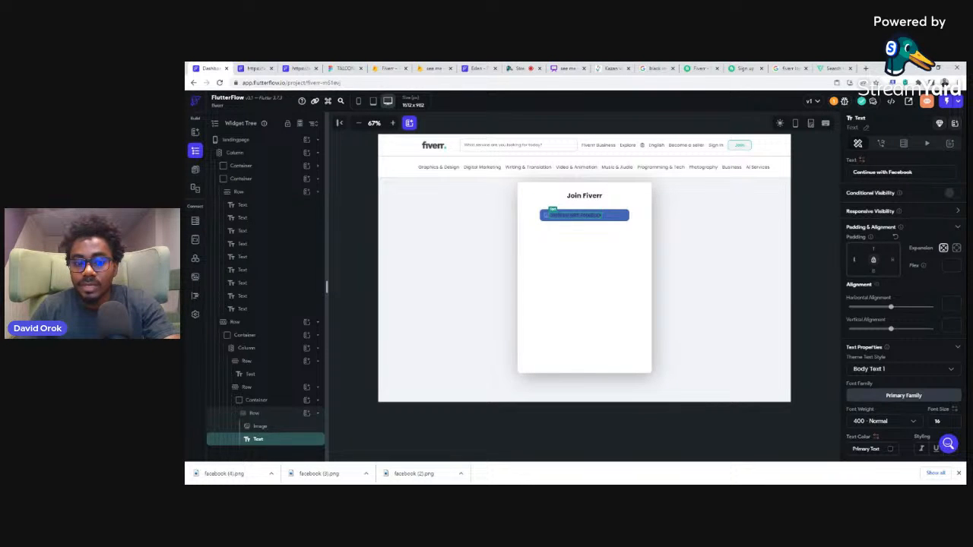
Step: Give the Continue with Facebook text a left padding of 16 and the Primary Background theme color
{"action": "type", "text": "16"}
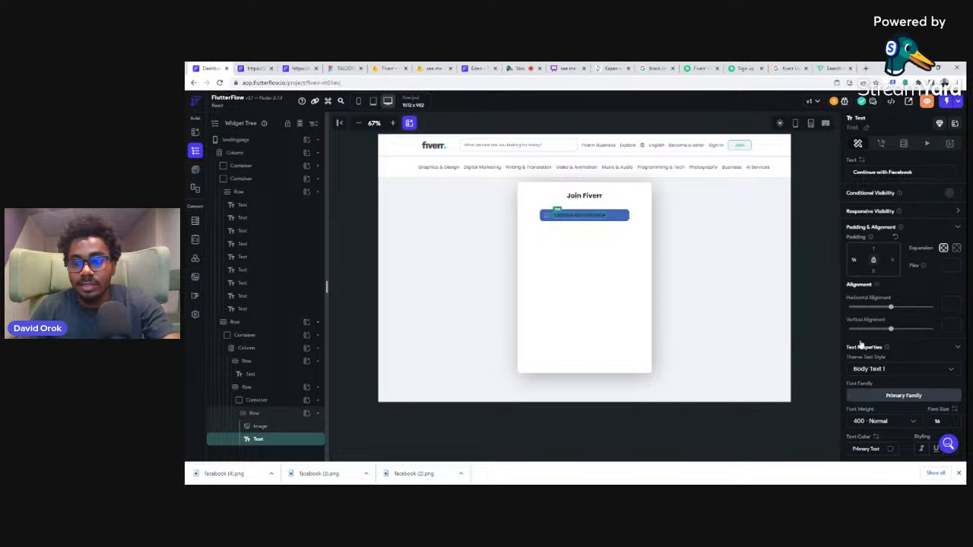
{"action": "scroll", "coordinate": [889, 377], "scroll_direction": "down", "scroll_amount": 2}
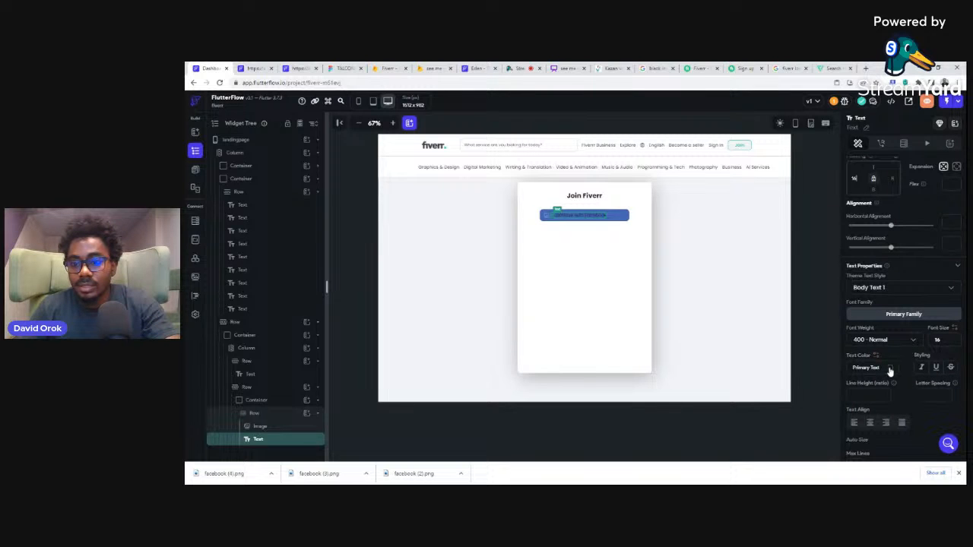
{"action": "left_click", "coordinate": [890, 369]}
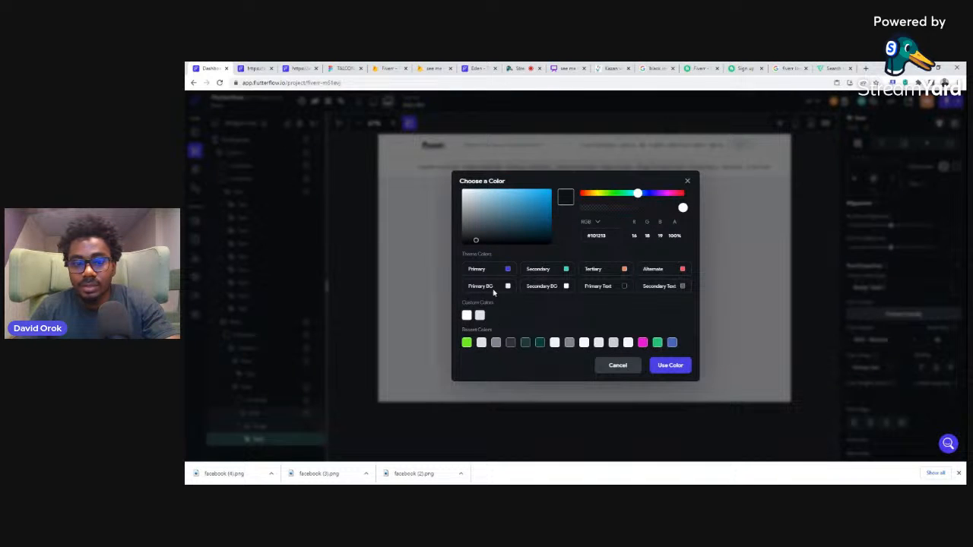
{"action": "left_click", "coordinate": [672, 368]}
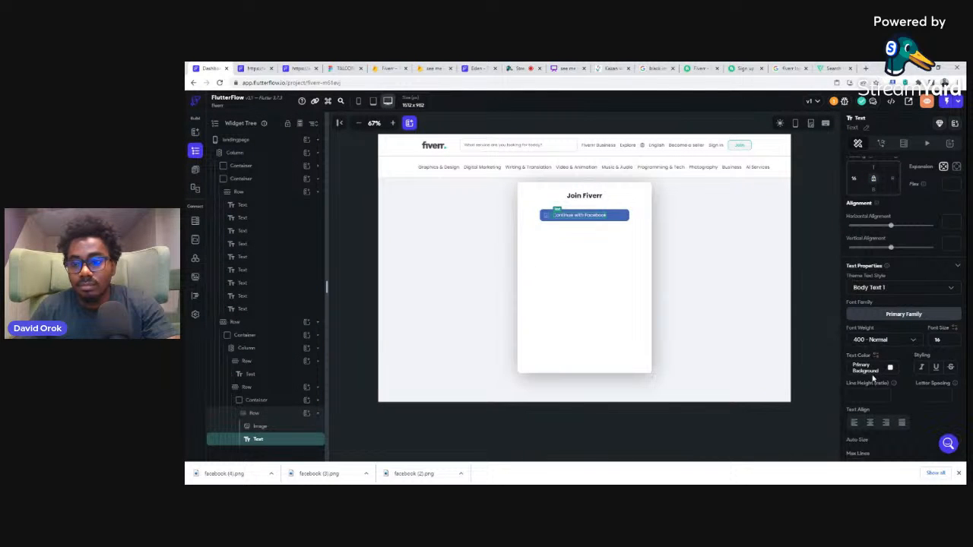
Step: Compare the button label with the Fiverr sign-up page and set the Continue with Facebook text's font weight to 600 - Semi Bold
{"action": "left_click", "coordinate": [745, 68]}
{"action": "left_click", "coordinate": [217, 67]}
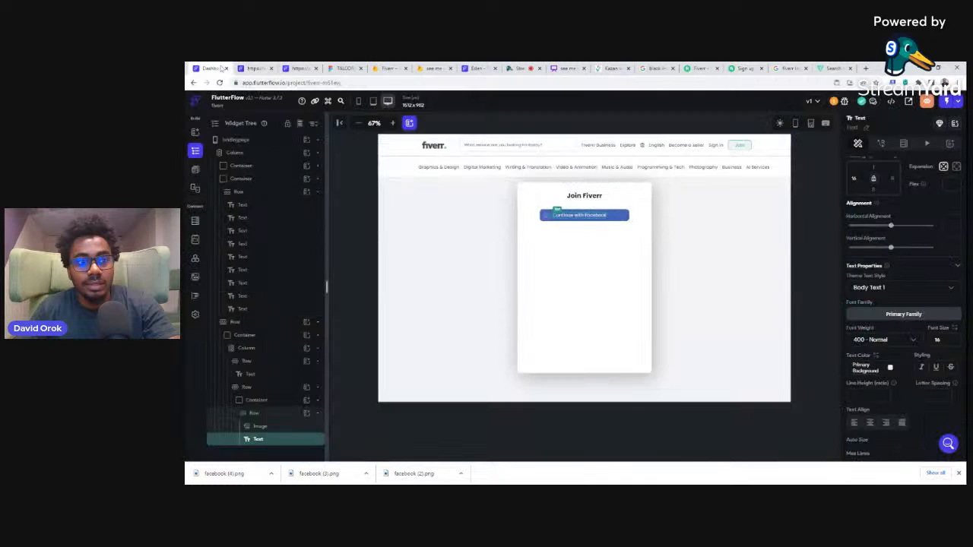
{"action": "left_click", "coordinate": [888, 341]}
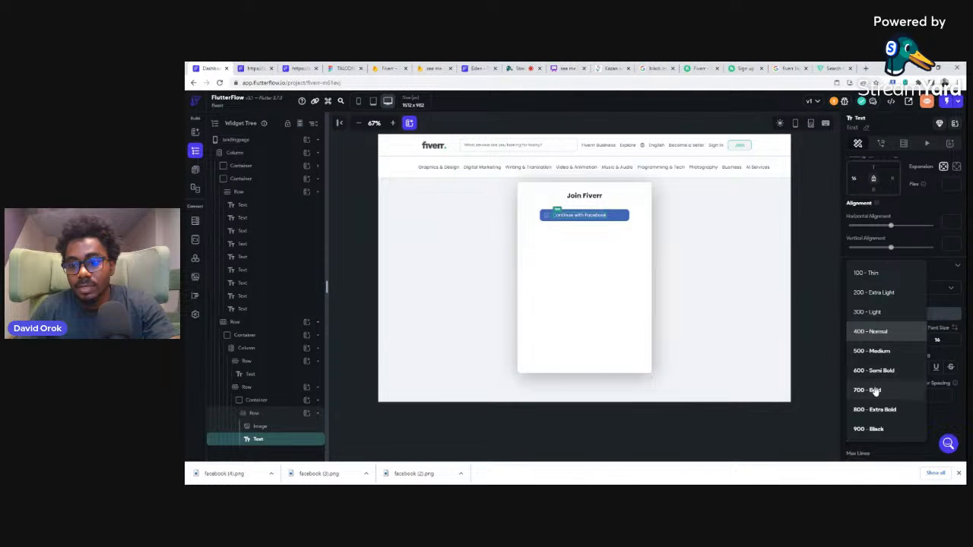
{"action": "left_click", "coordinate": [867, 370]}
{"action": "left_click", "coordinate": [813, 255]}
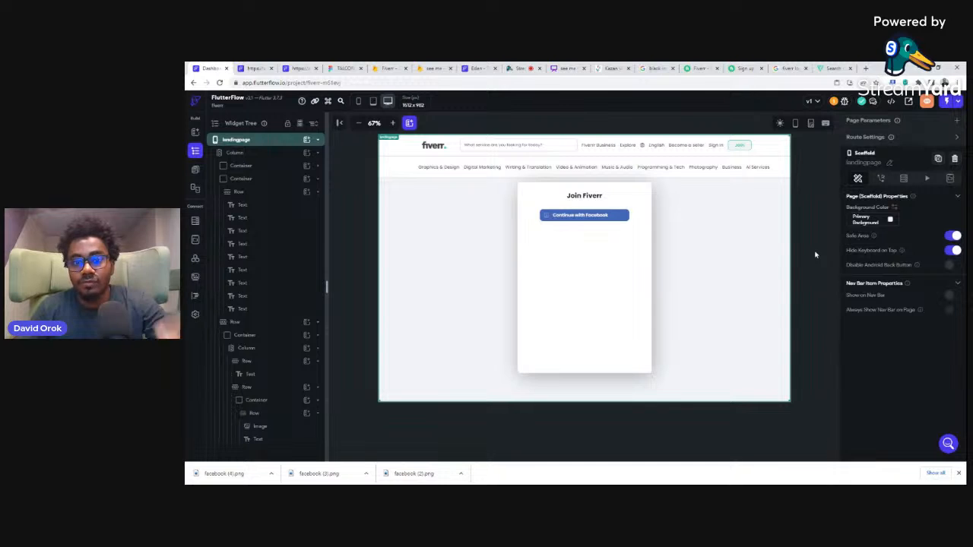
Step: Center the icon and label along the main axis of the Continue with Facebook button's row
{"action": "left_click", "coordinate": [613, 218]}
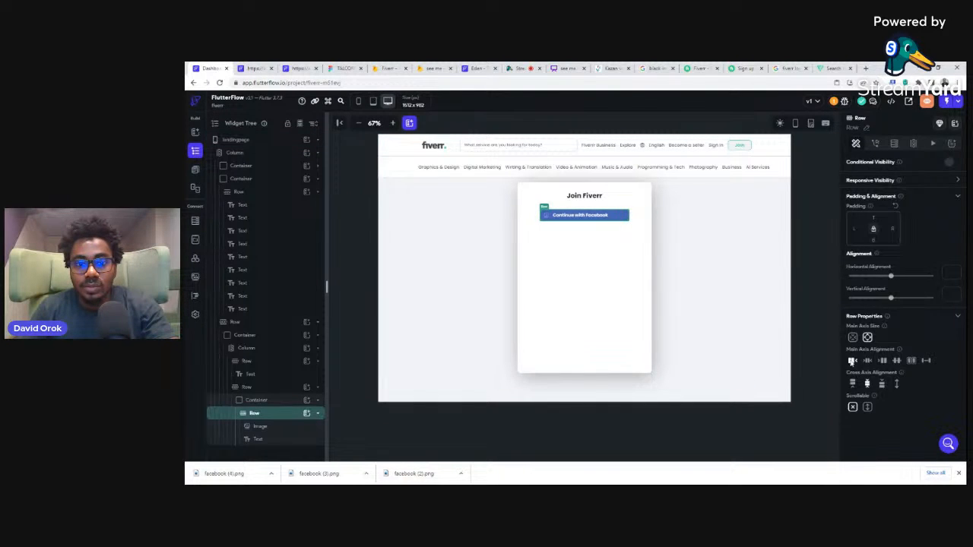
{"action": "left_click", "coordinate": [810, 237]}
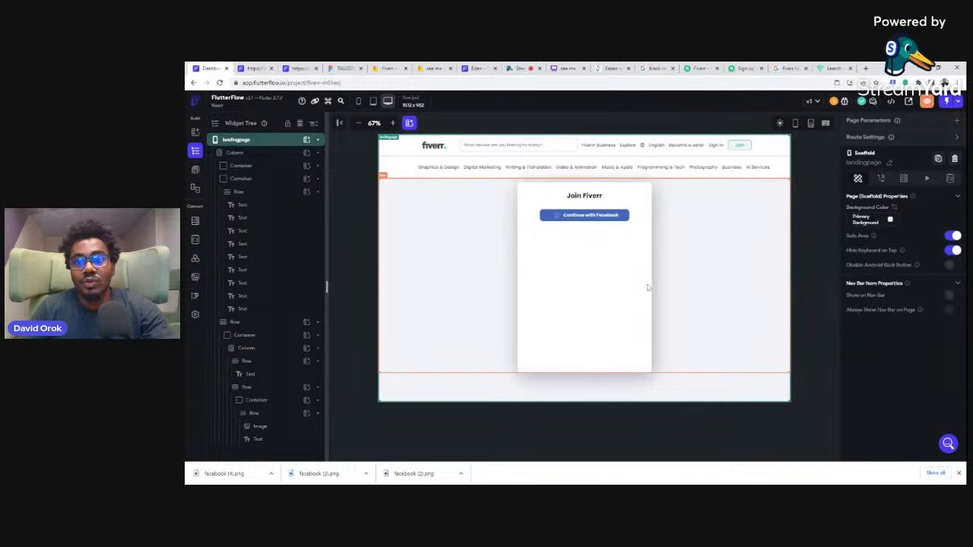
Step: Compare the blue button with the Fiverr sign-up page and set the Continue with Facebook container's border radius to 8
{"action": "left_click", "coordinate": [743, 68]}
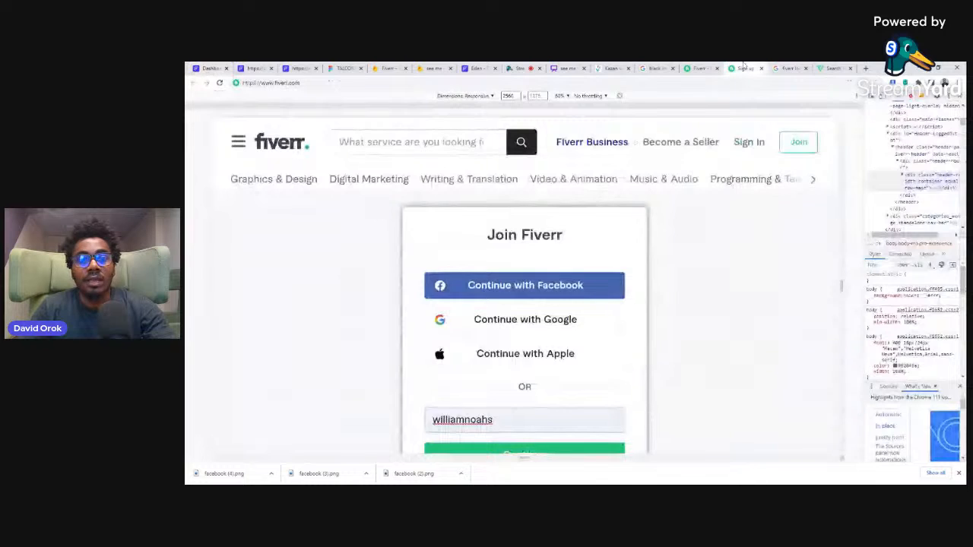
{"action": "scroll", "coordinate": [732, 270], "scroll_direction": "down", "scroll_amount": 3}
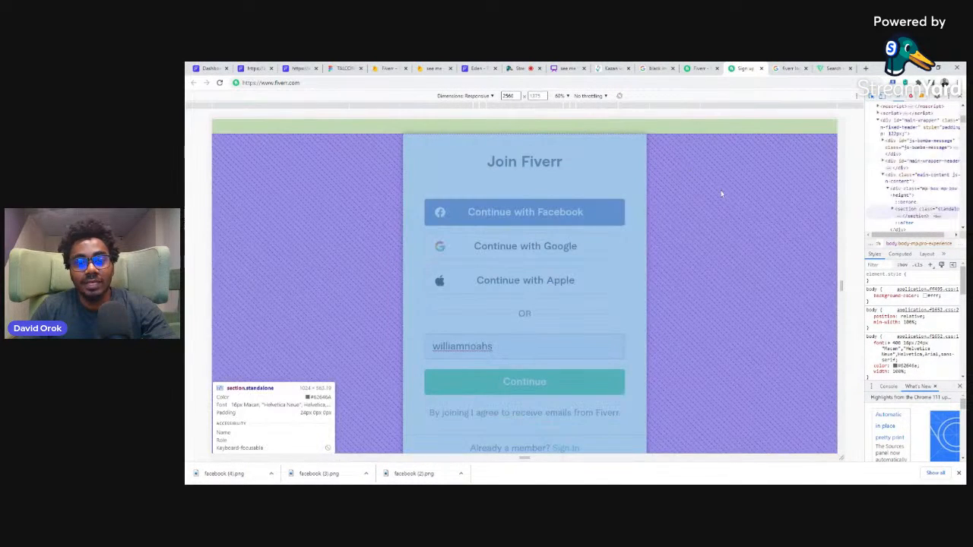
{"action": "left_click", "coordinate": [206, 68]}
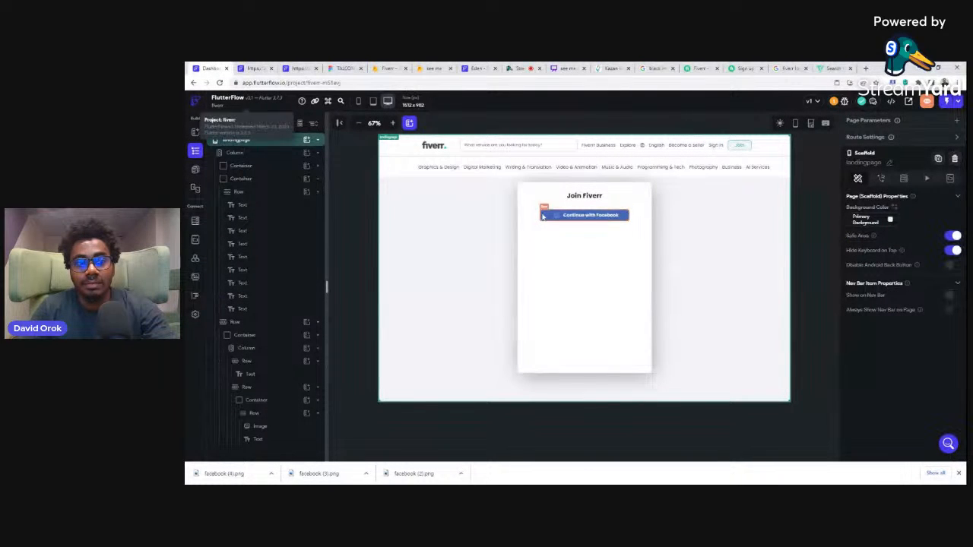
{"action": "left_click", "coordinate": [744, 67]}
{"action": "key", "text": "ctrl+shift+c"}
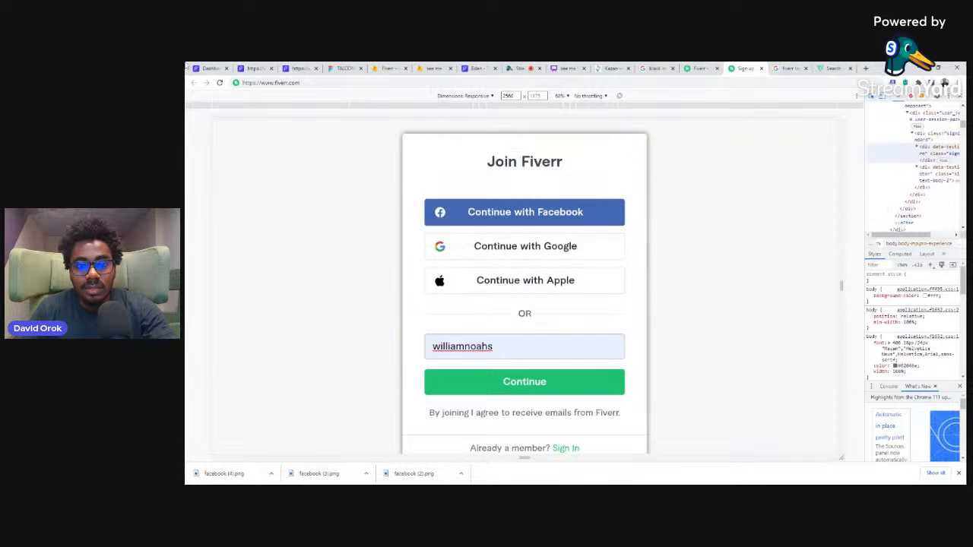
{"action": "left_click", "coordinate": [209, 68]}
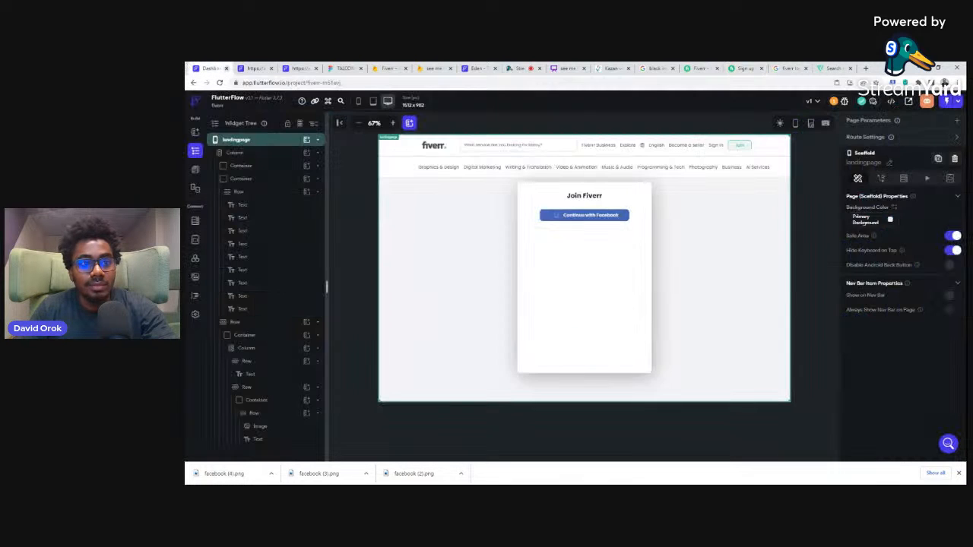
{"action": "left_click", "coordinate": [543, 218]}
{"action": "left_click", "coordinate": [543, 219]}
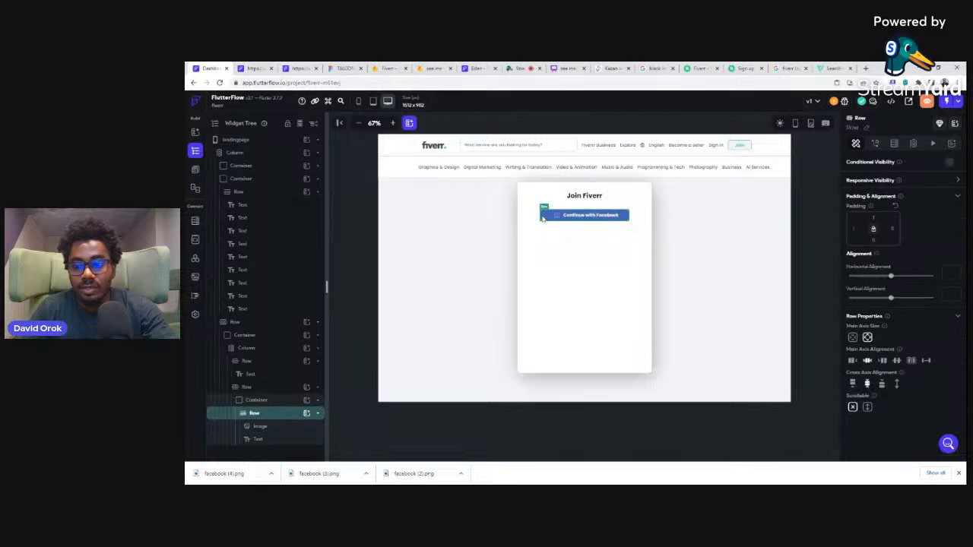
{"action": "left_click", "coordinate": [257, 400]}
{"action": "type", "text": "8"}
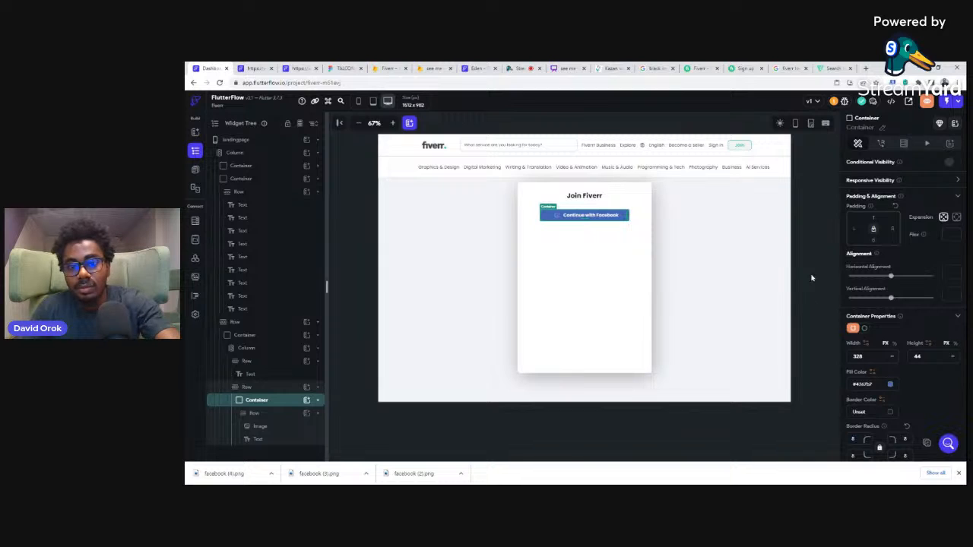
{"action": "left_click", "coordinate": [805, 243]}
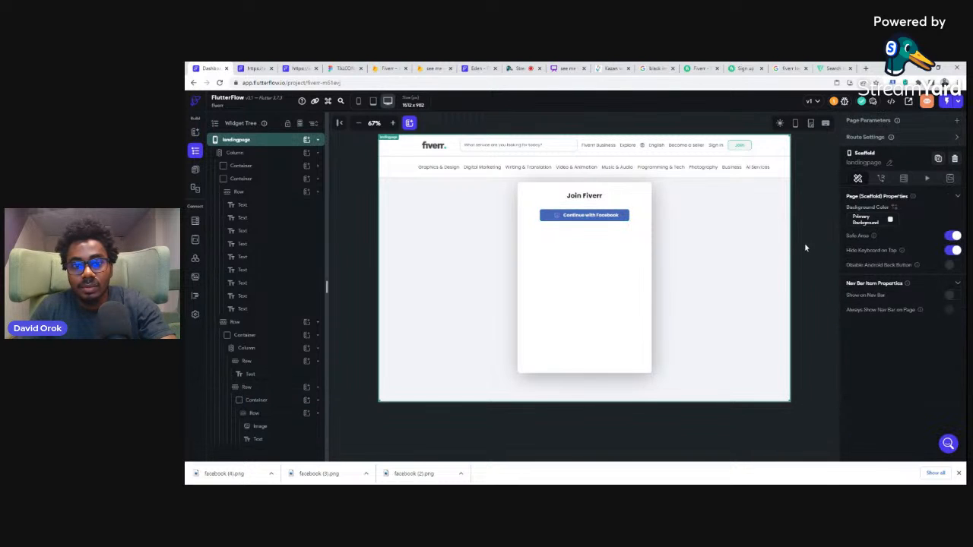
Step: Duplicate the Continue with Facebook button's outer row twice and compare the stack with the Fiverr sign-up page
{"action": "left_click", "coordinate": [631, 219]}
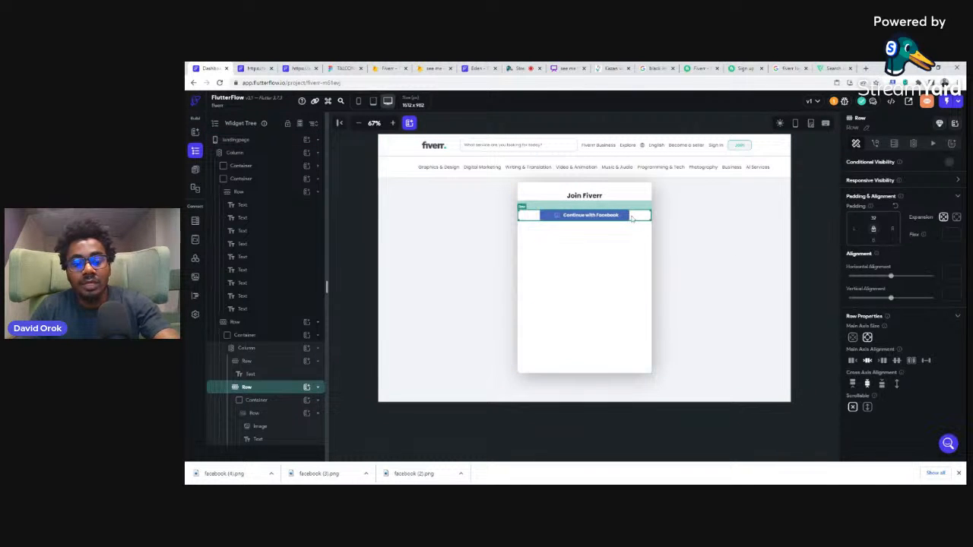
{"action": "key", "text": "ctrl+d"}
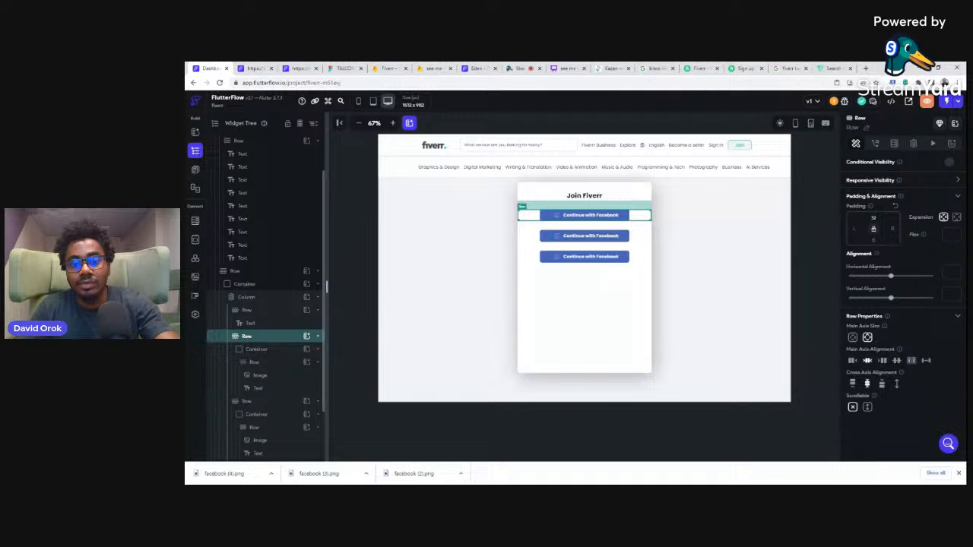
{"action": "left_click", "coordinate": [742, 68]}
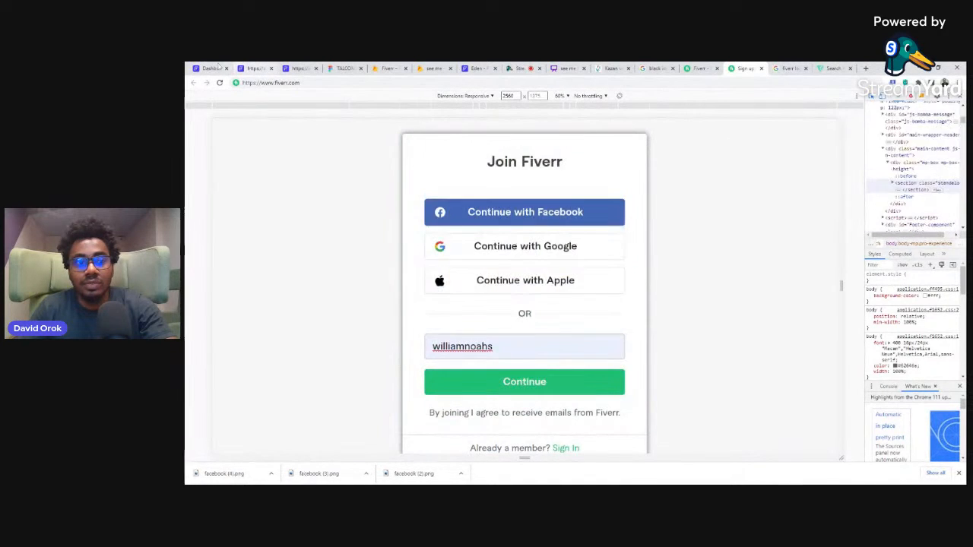
{"action": "left_click", "coordinate": [215, 68]}
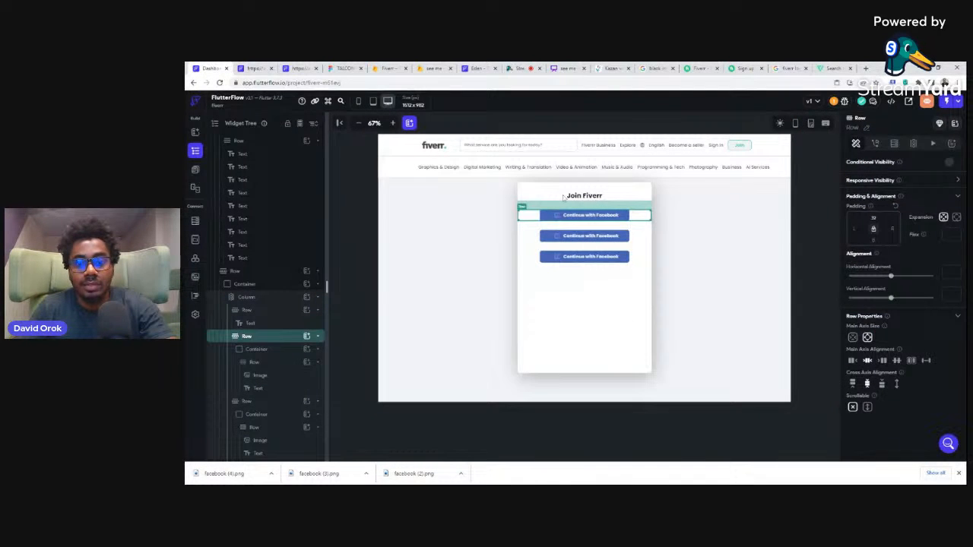
{"action": "left_click", "coordinate": [745, 68]}
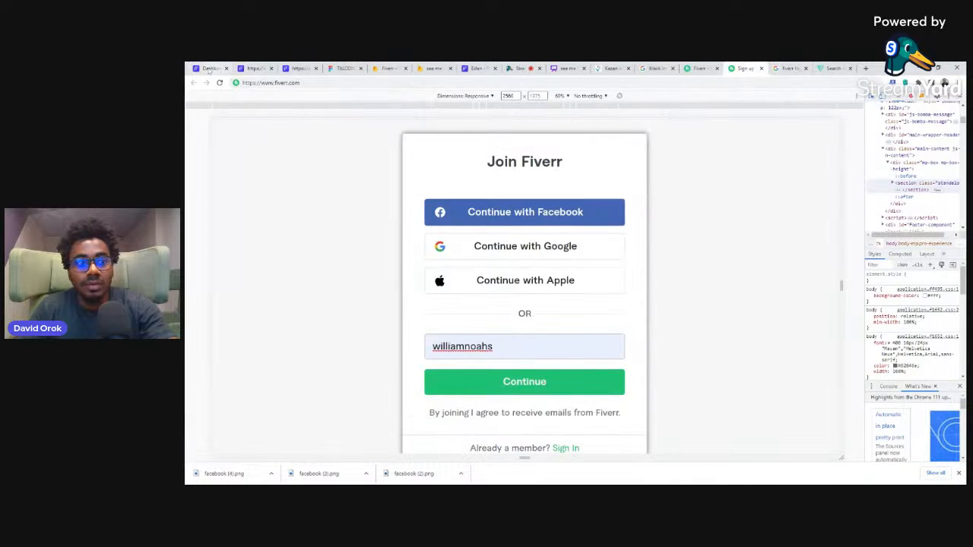
{"action": "left_click", "coordinate": [210, 69]}
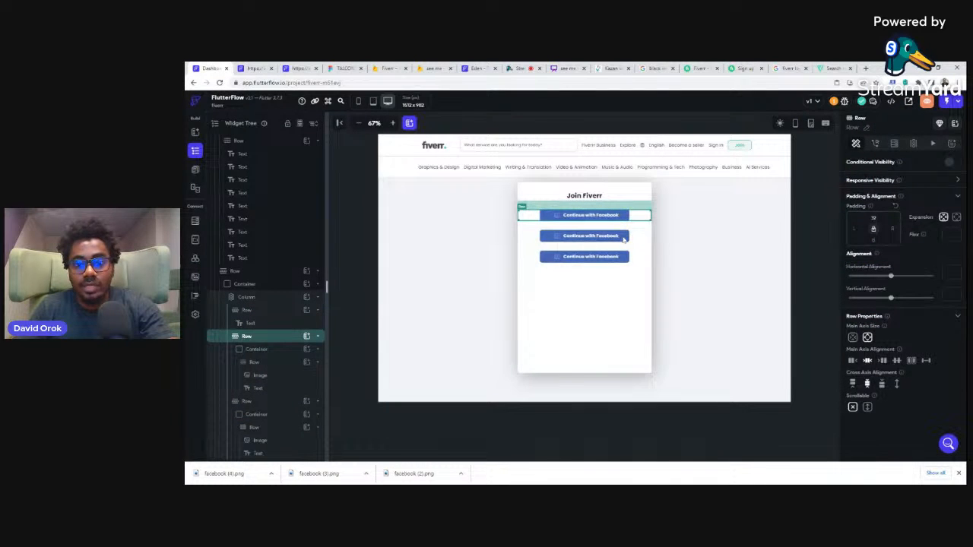
Step: Try the Primary Background theme color as the fill of the second button's container
{"action": "left_click", "coordinate": [628, 238]}
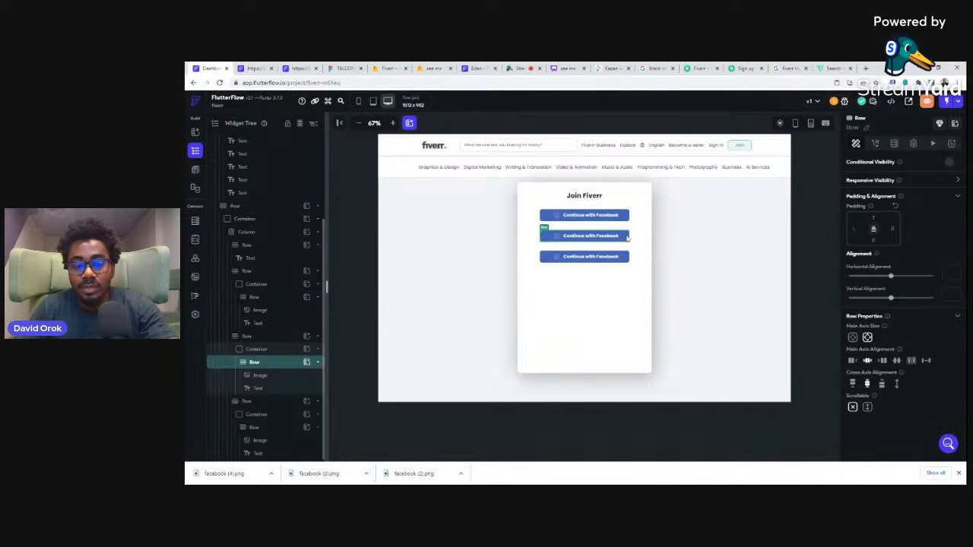
{"action": "left_click", "coordinate": [257, 349]}
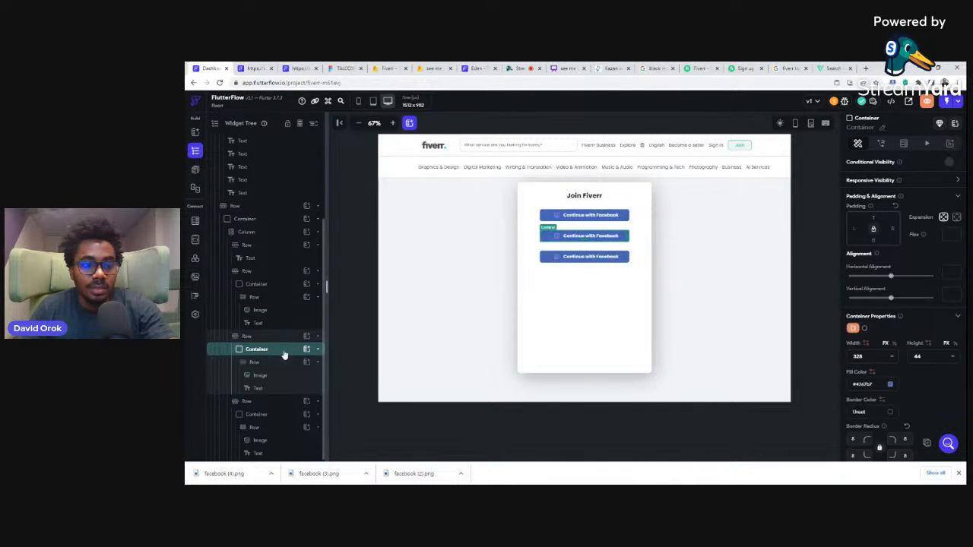
{"action": "left_click", "coordinate": [890, 385]}
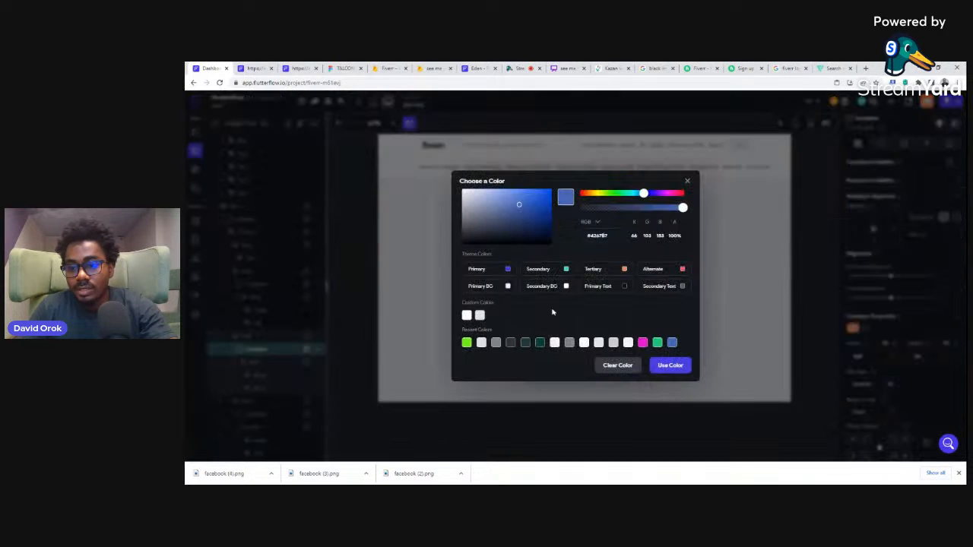
{"action": "left_click", "coordinate": [508, 287]}
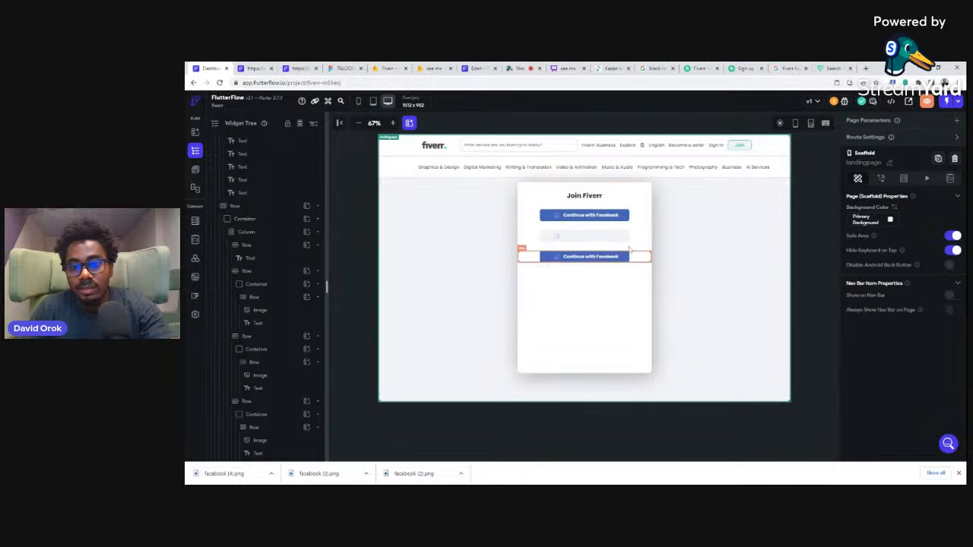
Step: Clear the fill color of the second button's container
{"action": "left_click", "coordinate": [627, 240]}
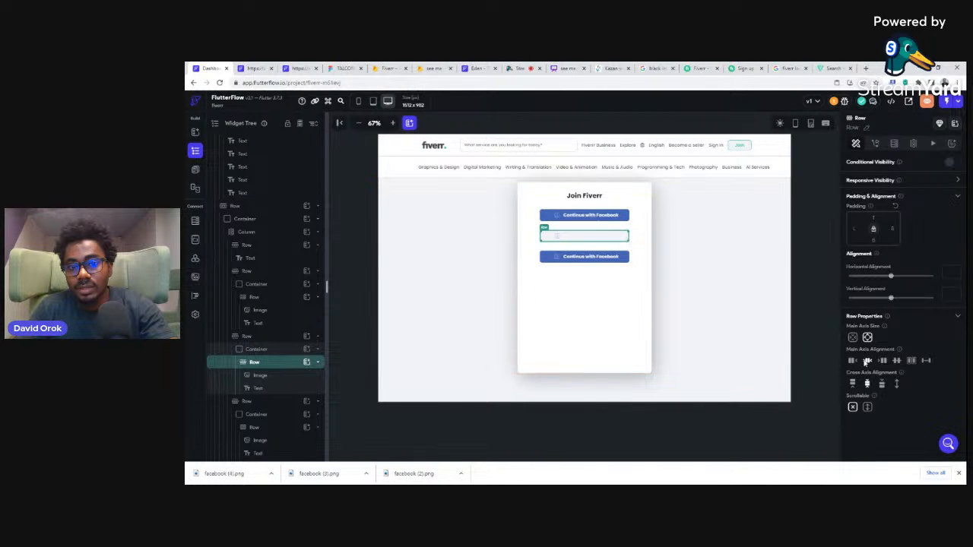
{"action": "left_click", "coordinate": [267, 350]}
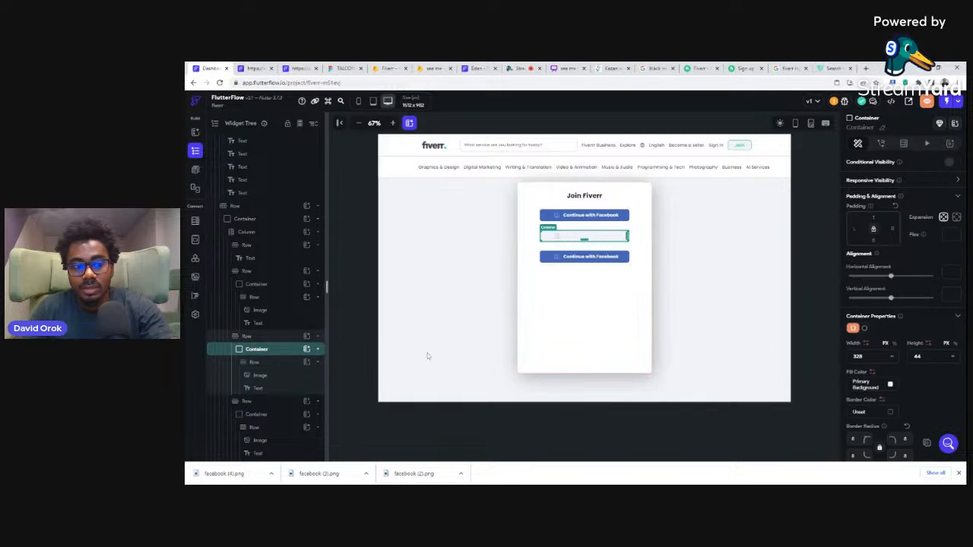
{"action": "left_click", "coordinate": [891, 386]}
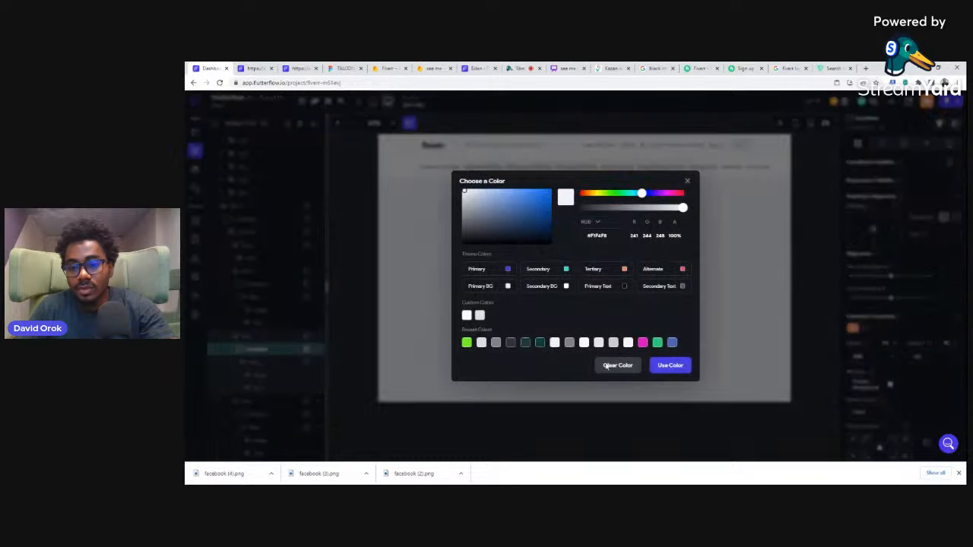
{"action": "left_click", "coordinate": [660, 368]}
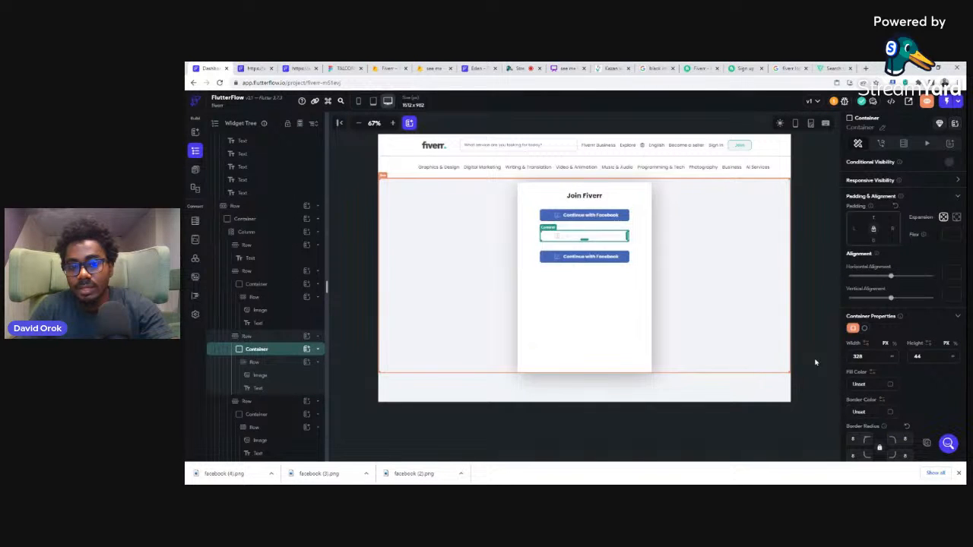
Step: Give the second button's container a light gray border color from the recent colors
{"action": "left_click", "coordinate": [892, 412]}
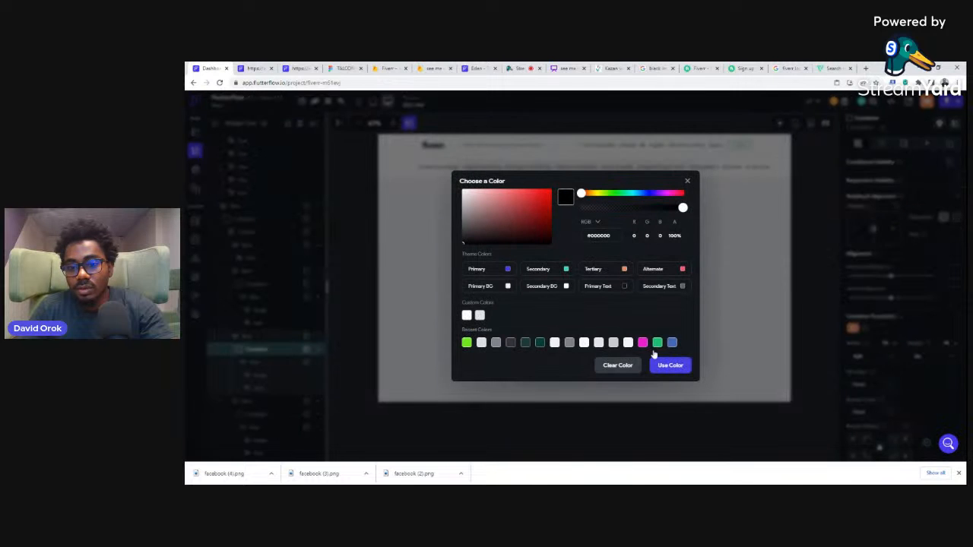
{"action": "left_click", "coordinate": [613, 343]}
{"action": "left_click", "coordinate": [671, 365]}
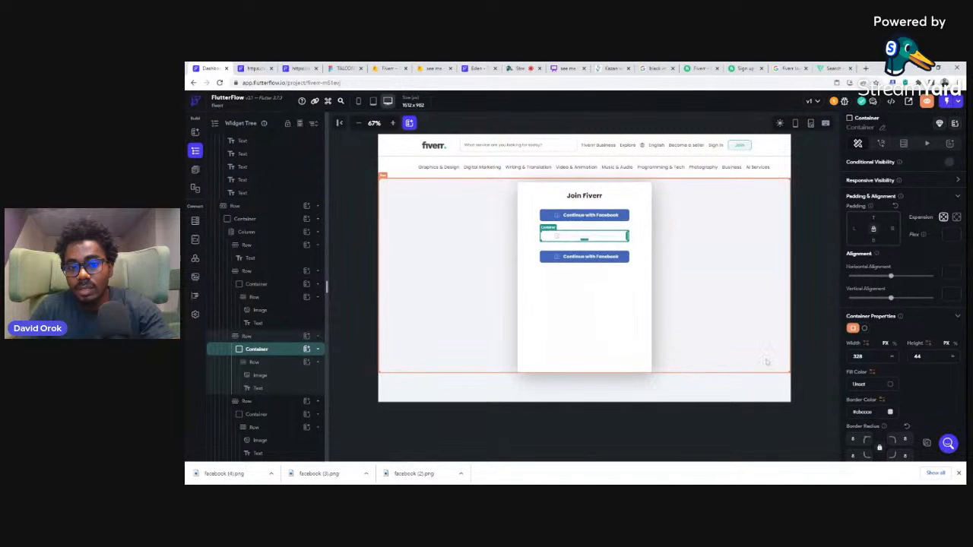
{"action": "scroll", "coordinate": [905, 390], "scroll_direction": "down", "scroll_amount": 2}
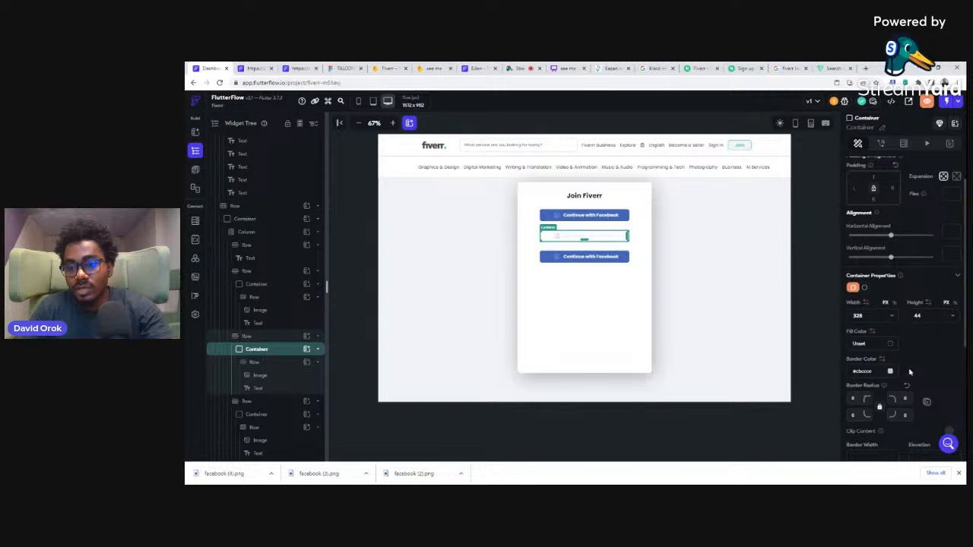
{"action": "scroll", "coordinate": [910, 369], "scroll_direction": "down", "scroll_amount": 2}
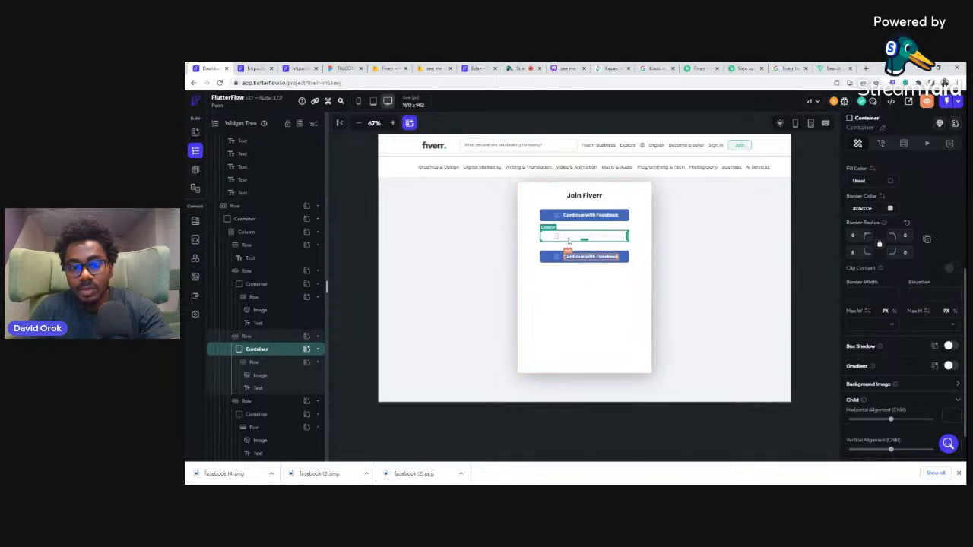
Step: Check the label color on the Fiverr sign-up page and set the second button's text color to the recent dark gray #2F313F
{"action": "left_click", "coordinate": [569, 237]}
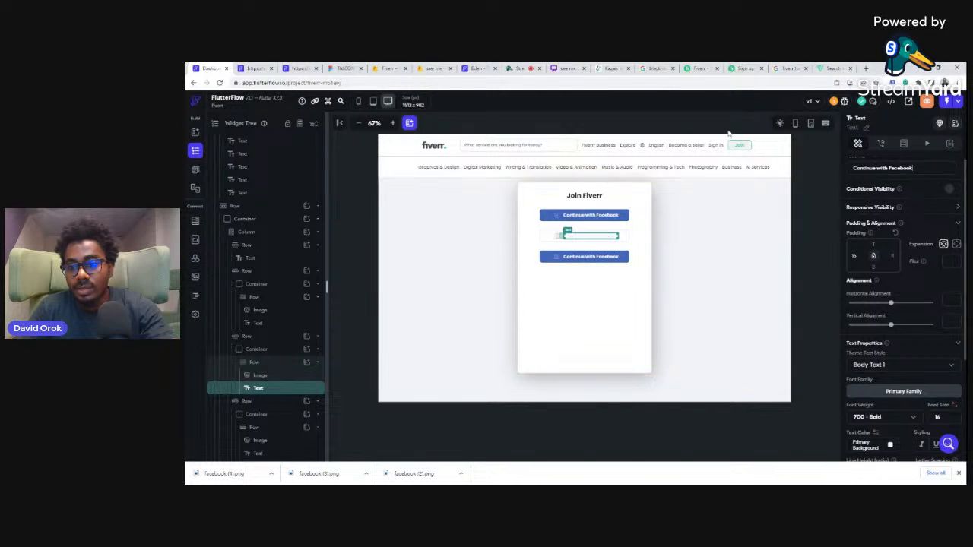
{"action": "left_click", "coordinate": [739, 67]}
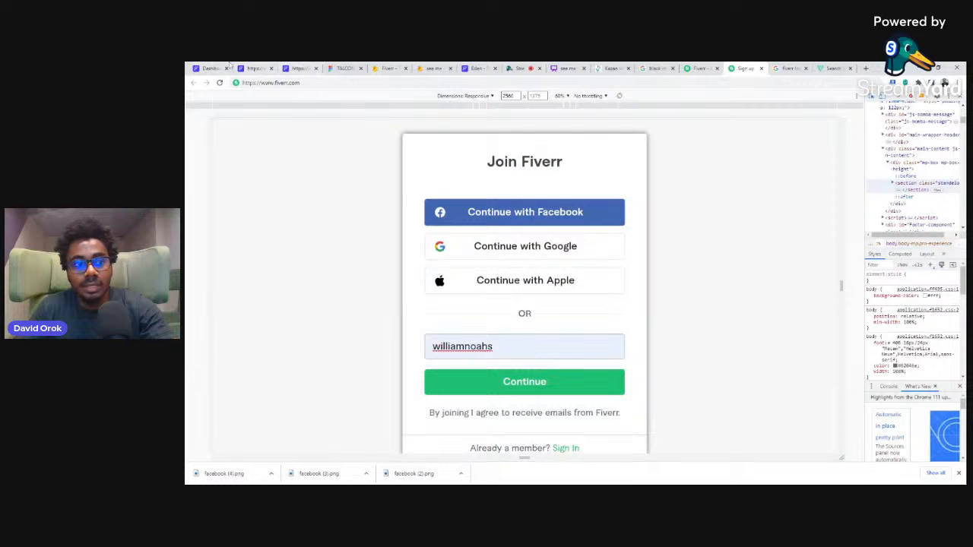
{"action": "left_click", "coordinate": [212, 68]}
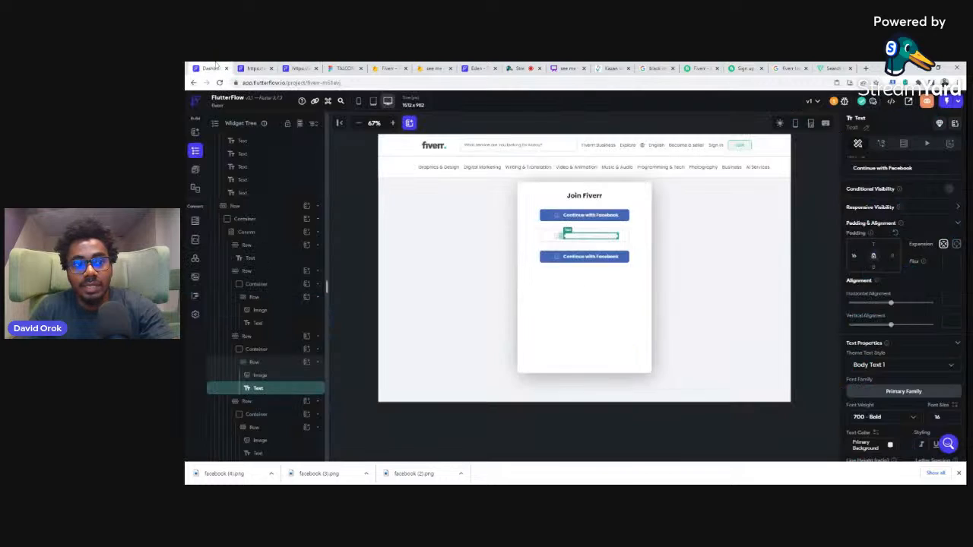
{"action": "left_click", "coordinate": [890, 448]}
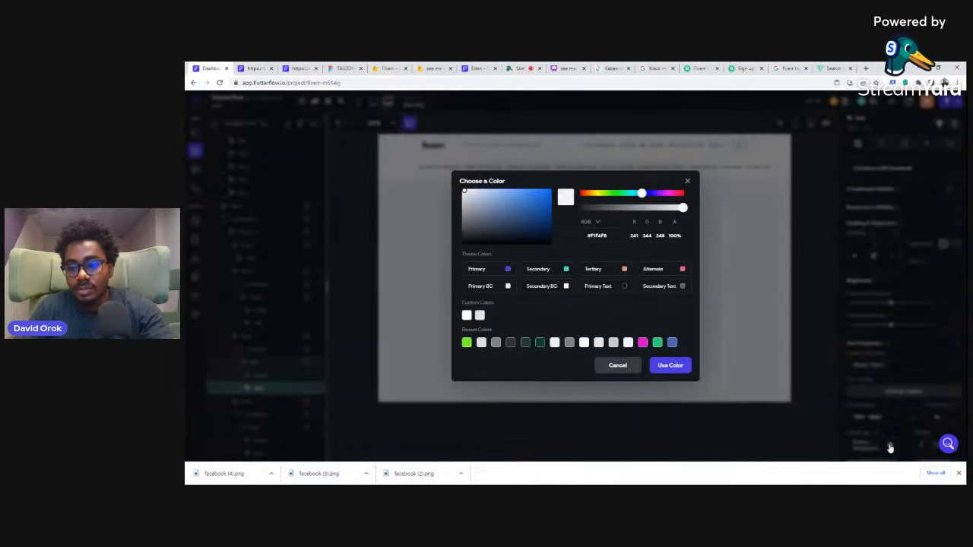
{"action": "left_click", "coordinate": [510, 342]}
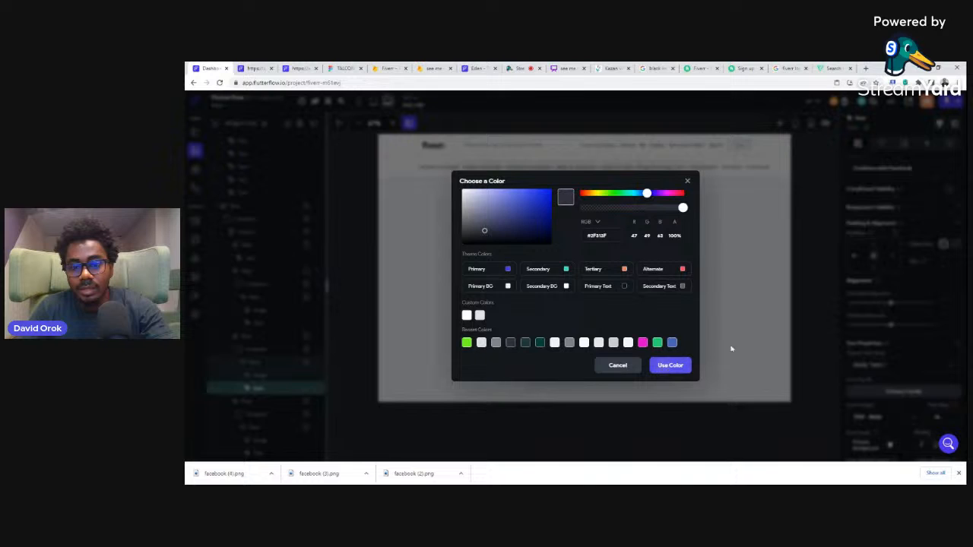
{"action": "left_click", "coordinate": [713, 356]}
{"action": "left_click", "coordinate": [819, 261]}
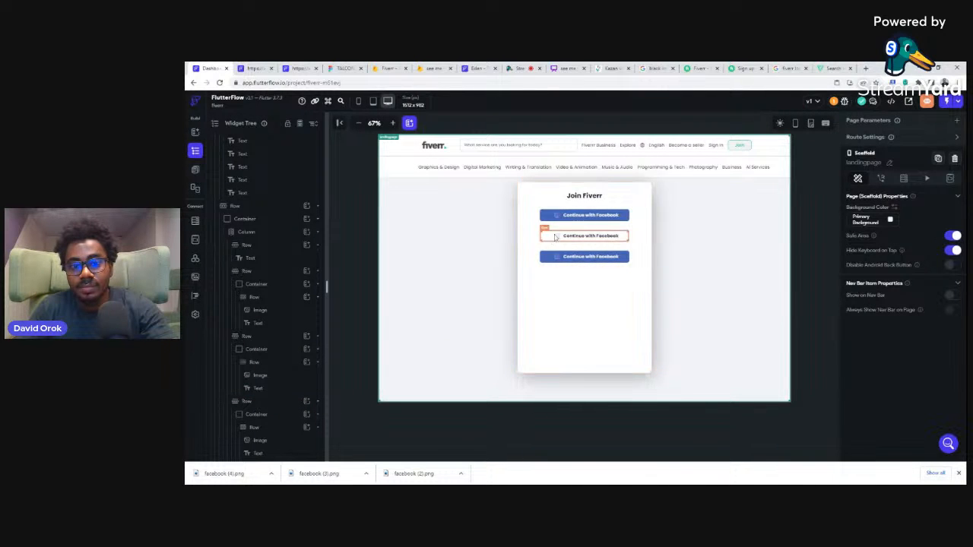
Step: Delete the third button's blue row and duplicate the second button's white bordered row in its place
{"action": "left_click", "coordinate": [645, 260]}
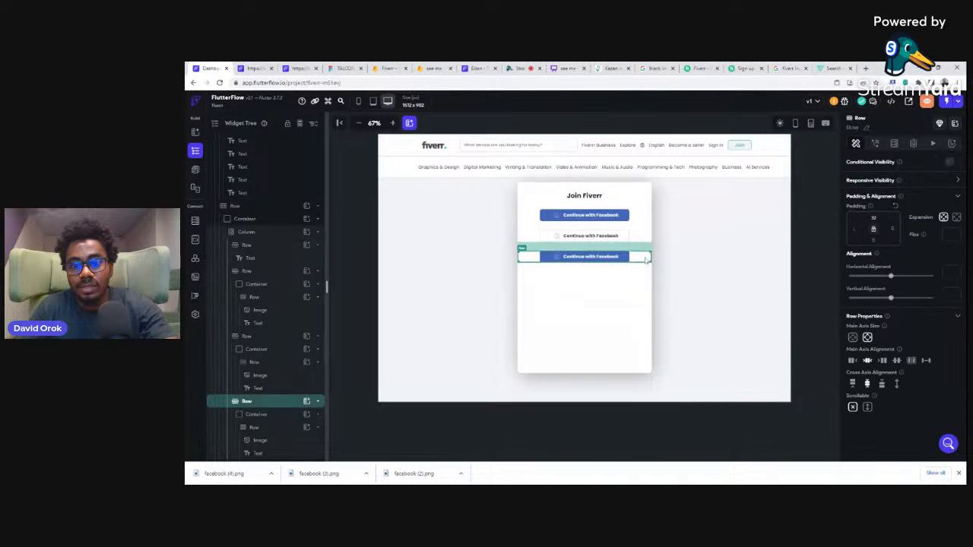
{"action": "key", "text": "Delete"}
{"action": "left_click", "coordinate": [636, 241]}
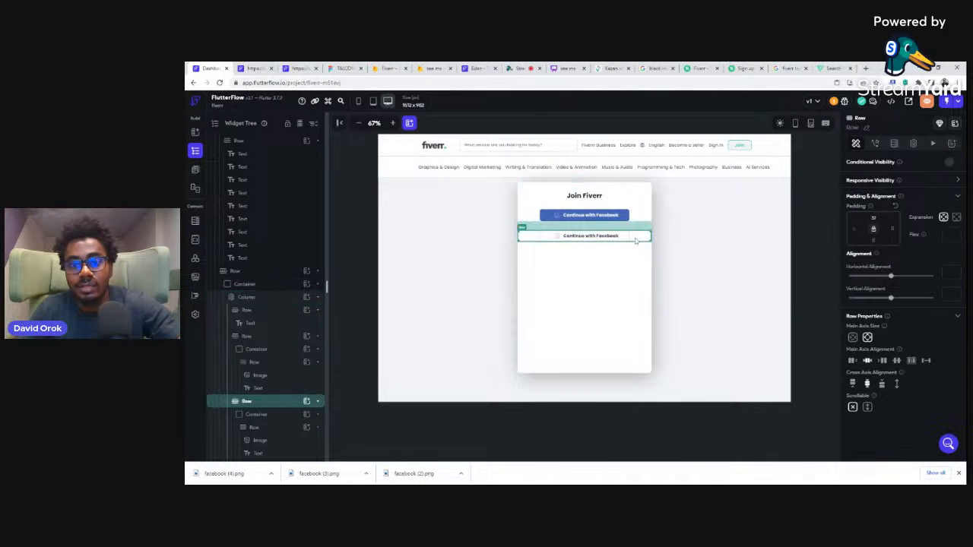
{"action": "key", "text": "ctrl+d"}
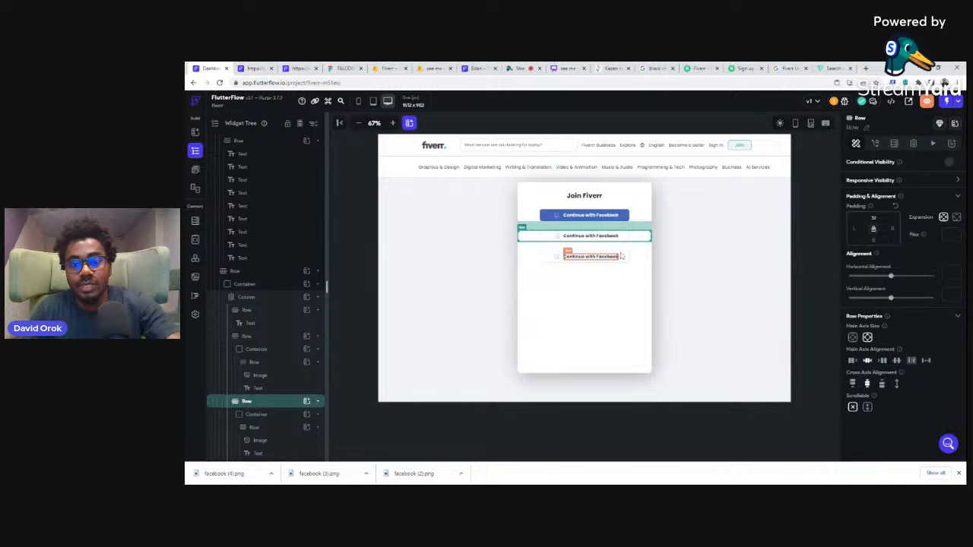
Step: Change the third button's label to "Continue with Apple"
{"action": "left_click", "coordinate": [626, 256]}
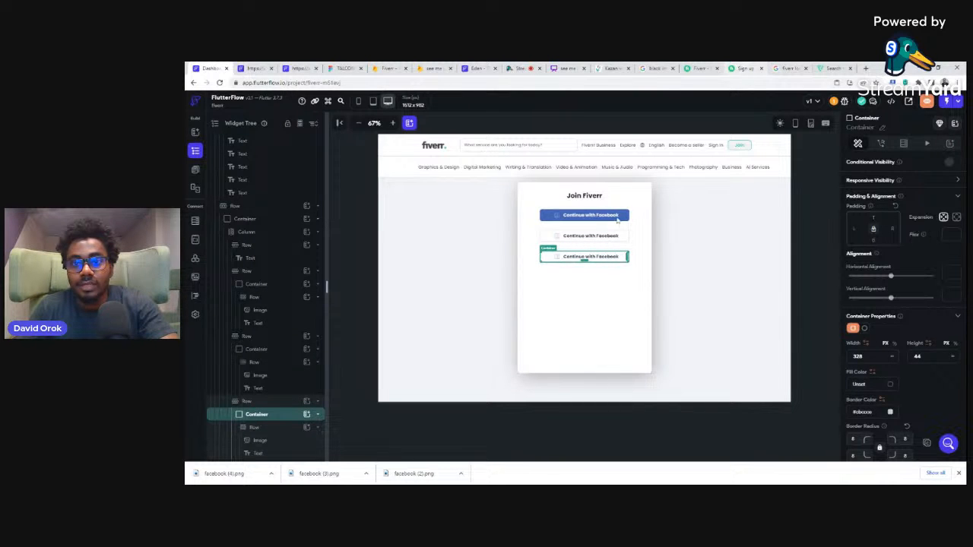
{"action": "left_click", "coordinate": [591, 257]}
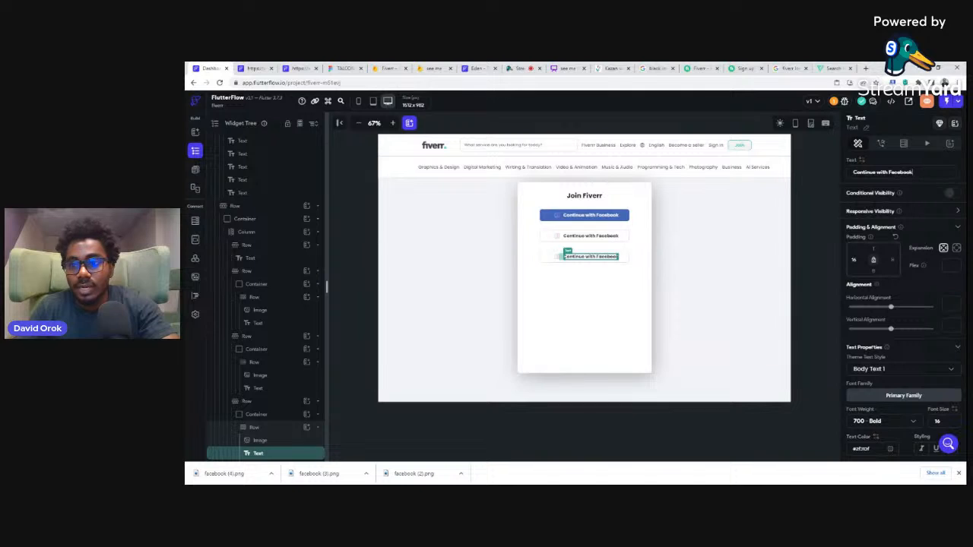
{"action": "key", "text": "ctrl+shift+Left"}
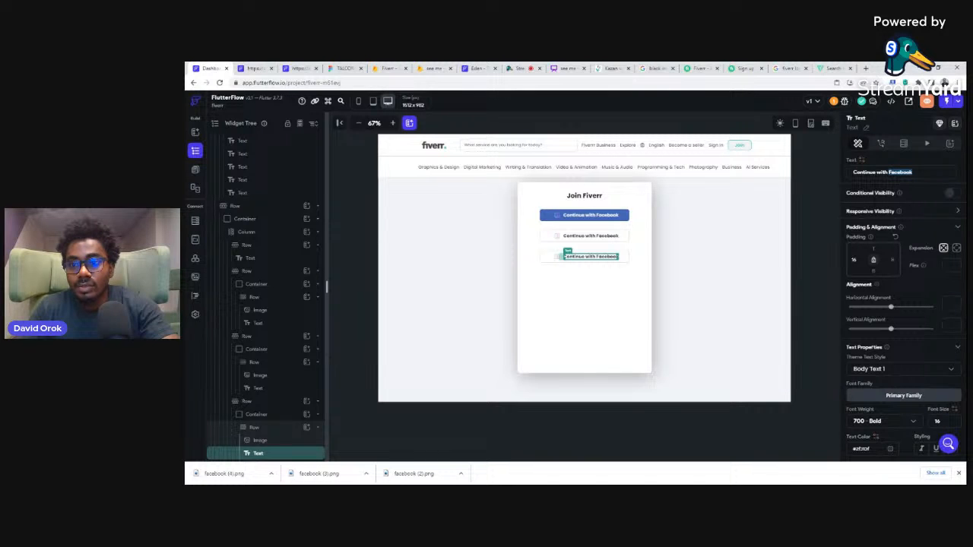
{"action": "type", "text": "Ap"}
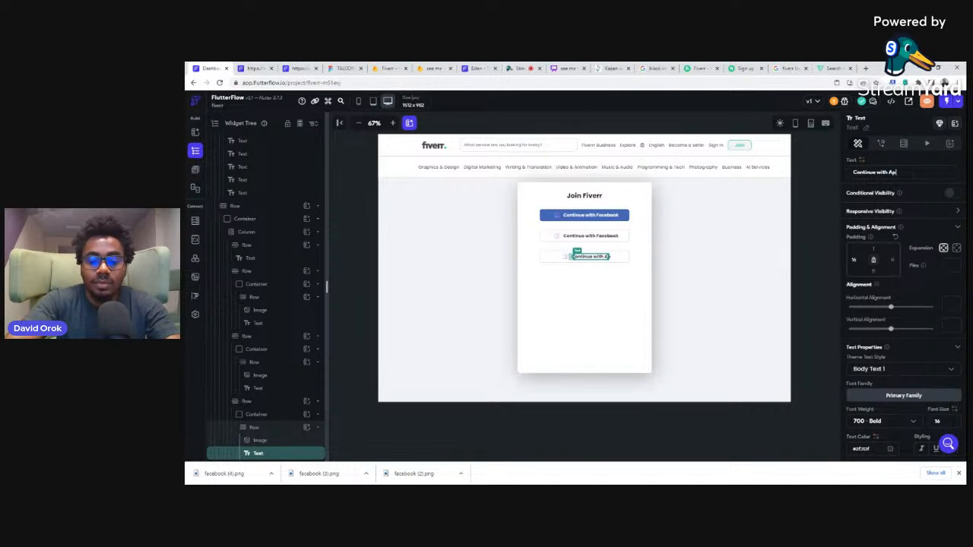
{"action": "type", "text": "ple"}
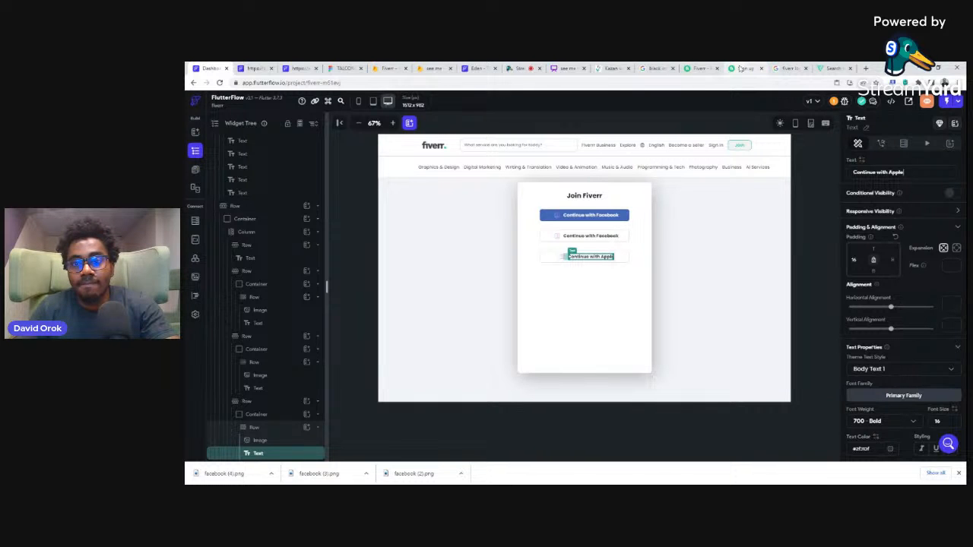
Step: Switch to Flaticon, search for google icons and download the colored Google "Search" icon for free
{"action": "left_click", "coordinate": [833, 68]}
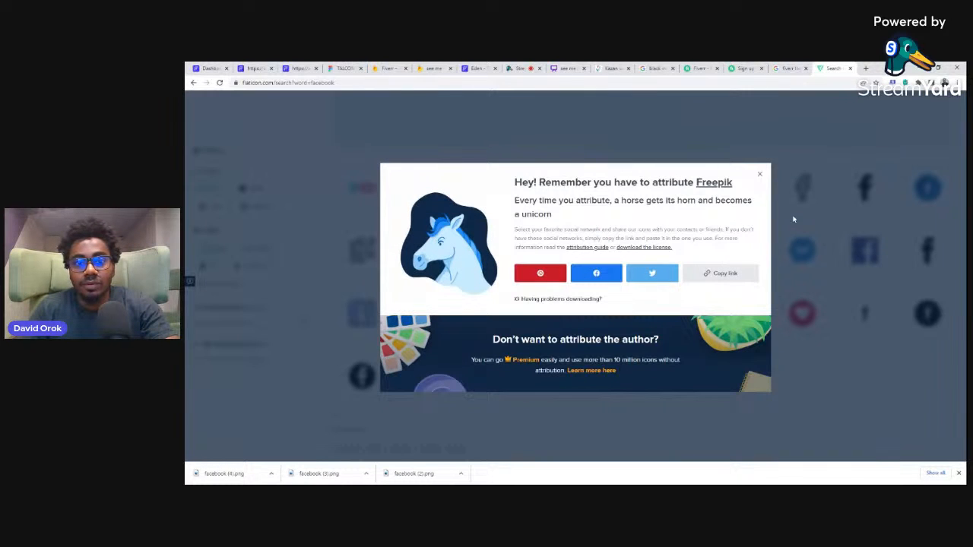
{"action": "left_click", "coordinate": [760, 177]}
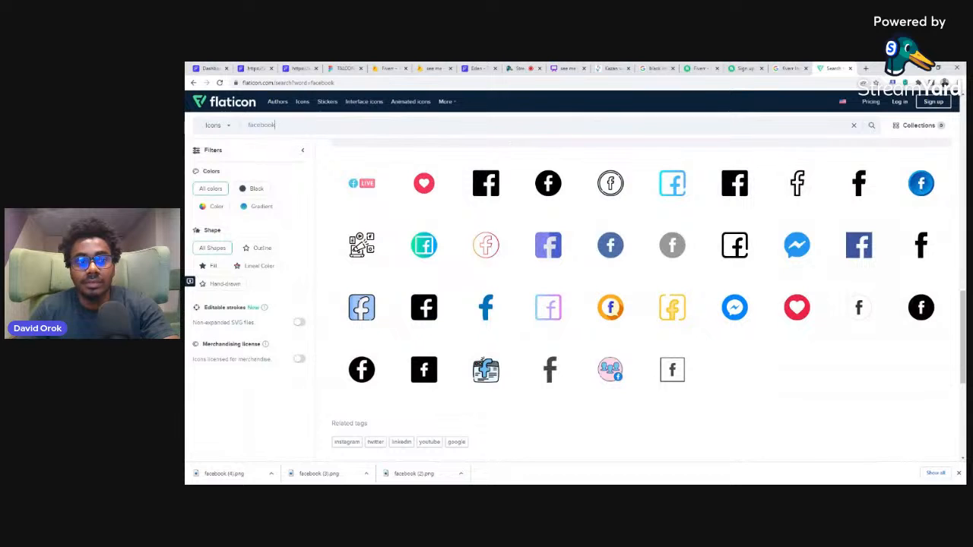
{"action": "key", "text": "BackSpace"}
{"action": "type", "text": "google"}
{"action": "key", "text": "Return"}
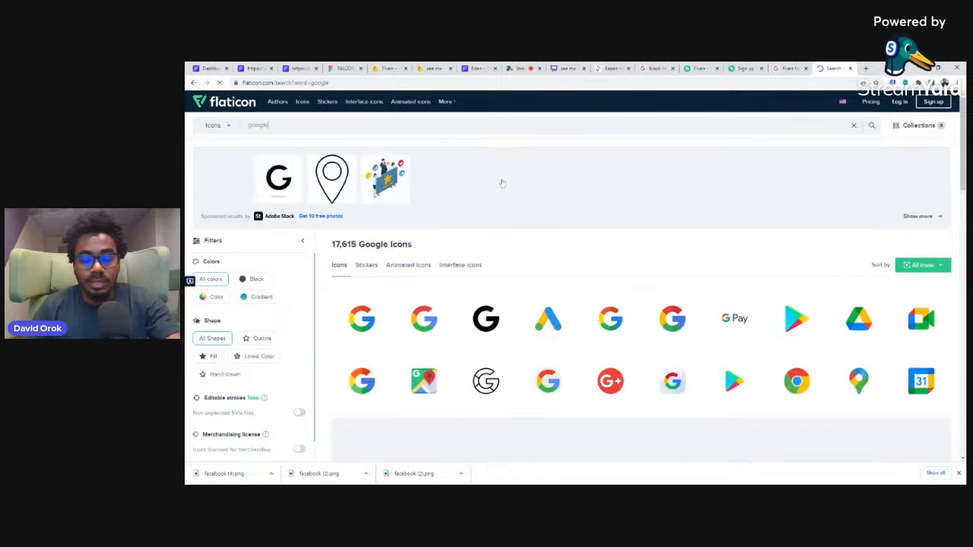
{"action": "left_click", "coordinate": [445, 330]}
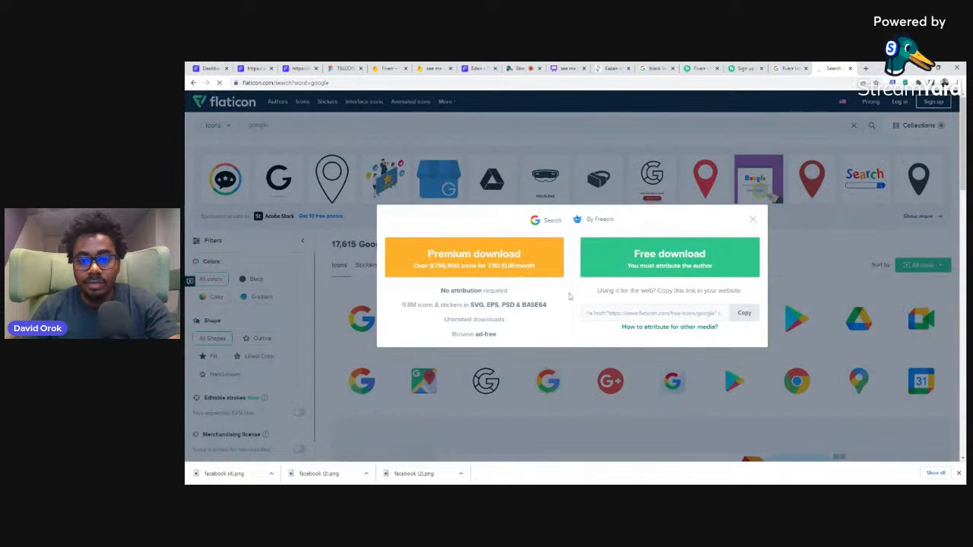
{"action": "left_click", "coordinate": [698, 266]}
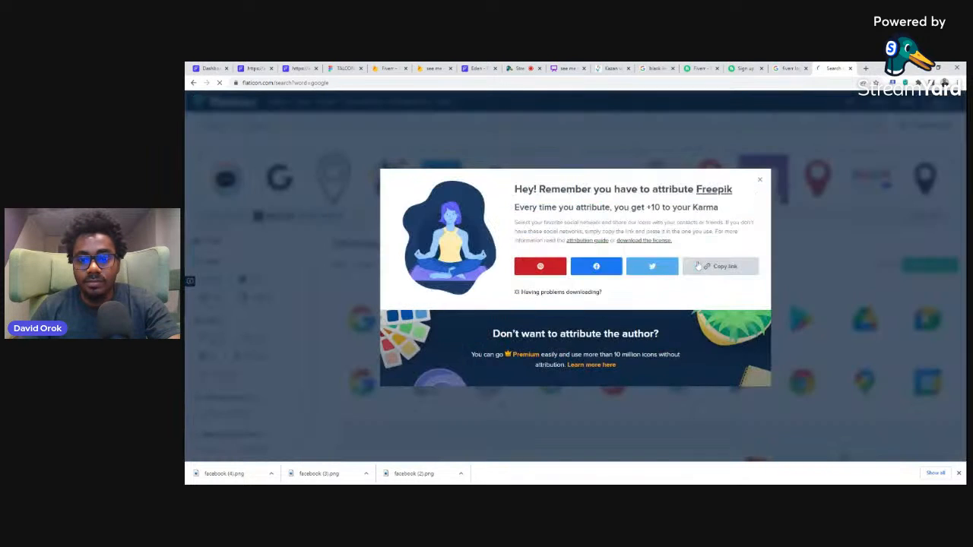
{"action": "left_click", "coordinate": [760, 182]}
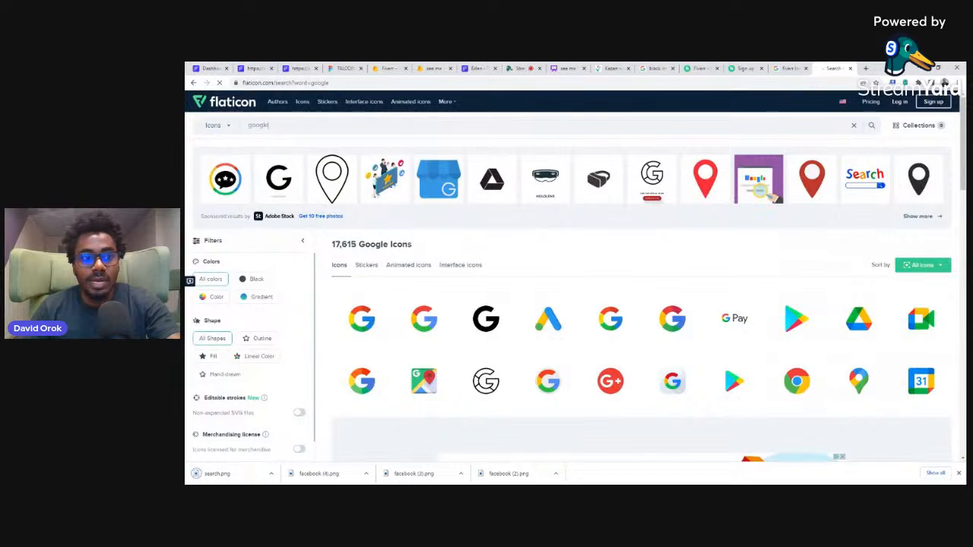
Step: Search Flaticon for apple icons and download the black Apple logo for free, checking it against the Fiverr sign-up page
{"action": "type", "text": "apple"}
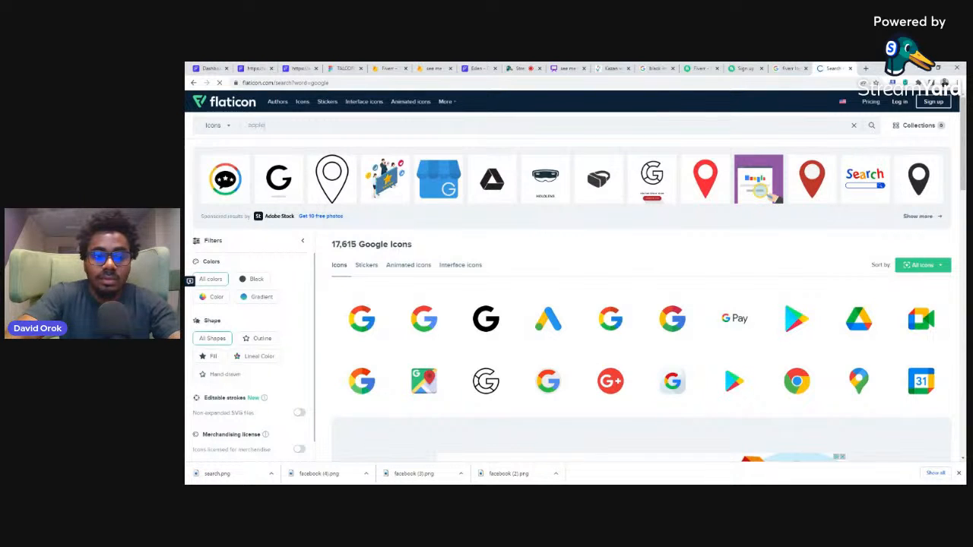
{"action": "key", "text": "Return"}
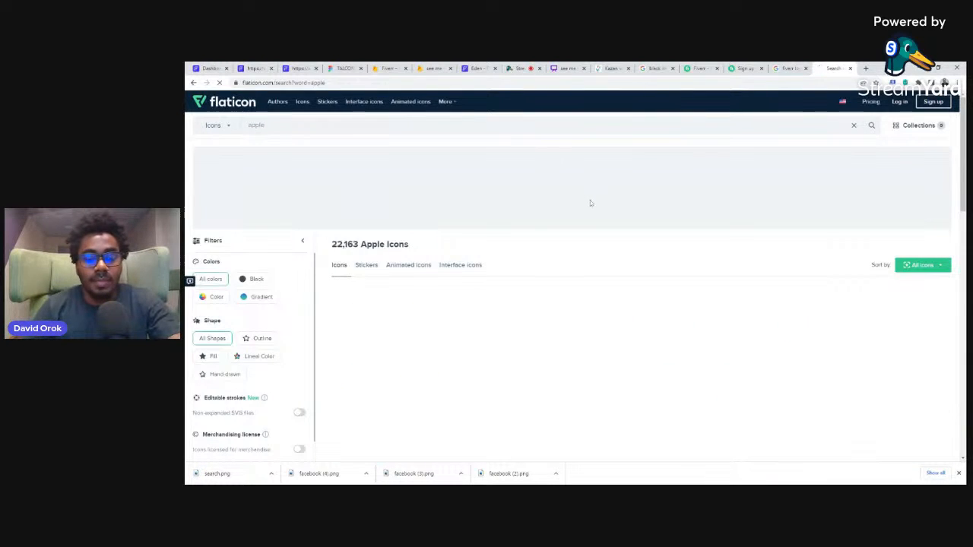
{"action": "left_click", "coordinate": [736, 67]}
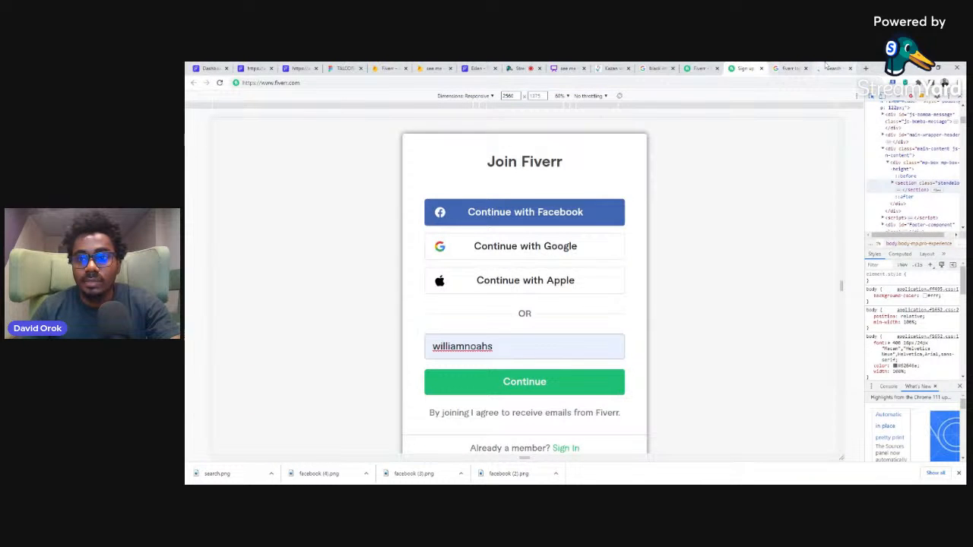
{"action": "left_click", "coordinate": [834, 68]}
{"action": "left_click", "coordinate": [445, 331]}
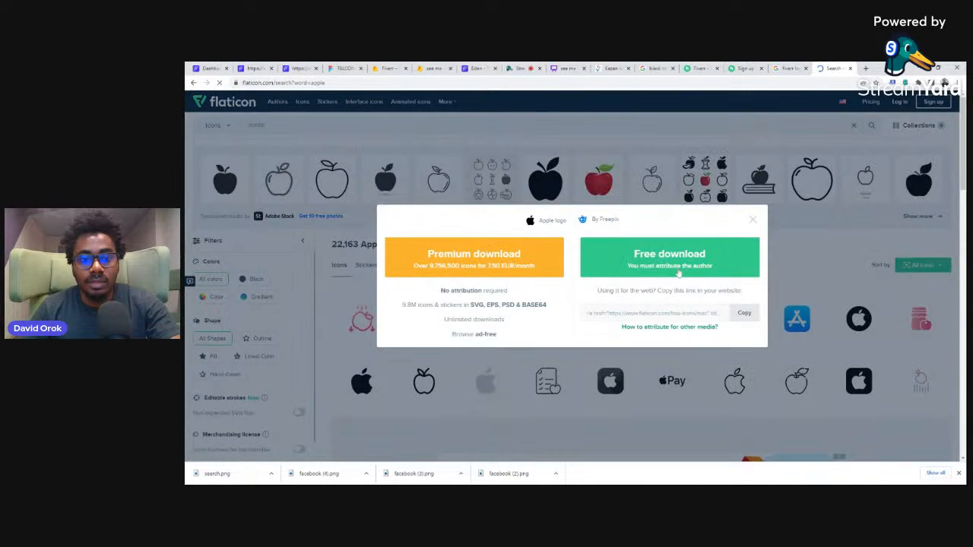
{"action": "left_click", "coordinate": [695, 253]}
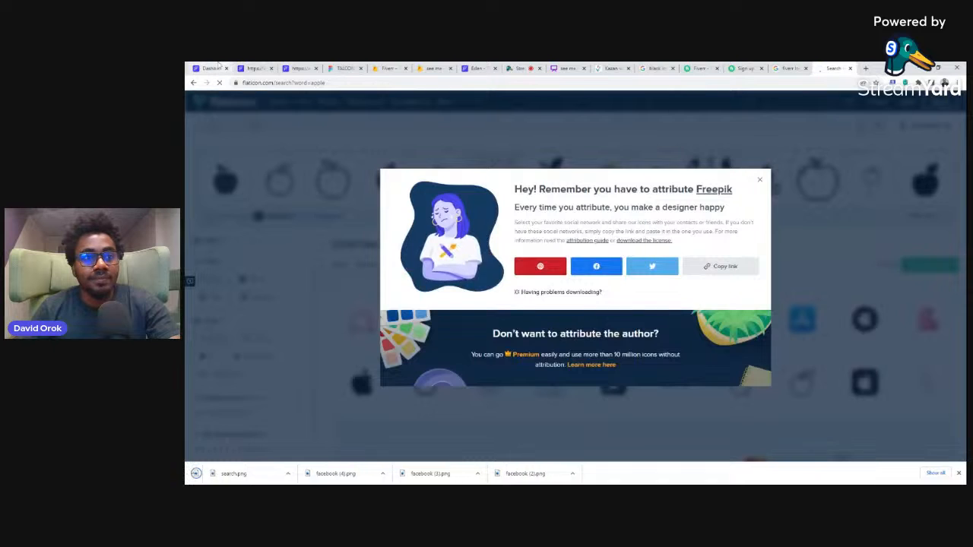
Step: Switch back to FlutterFlow and replace the second button's icon with the uploaded search.png
{"action": "left_click", "coordinate": [219, 67]}
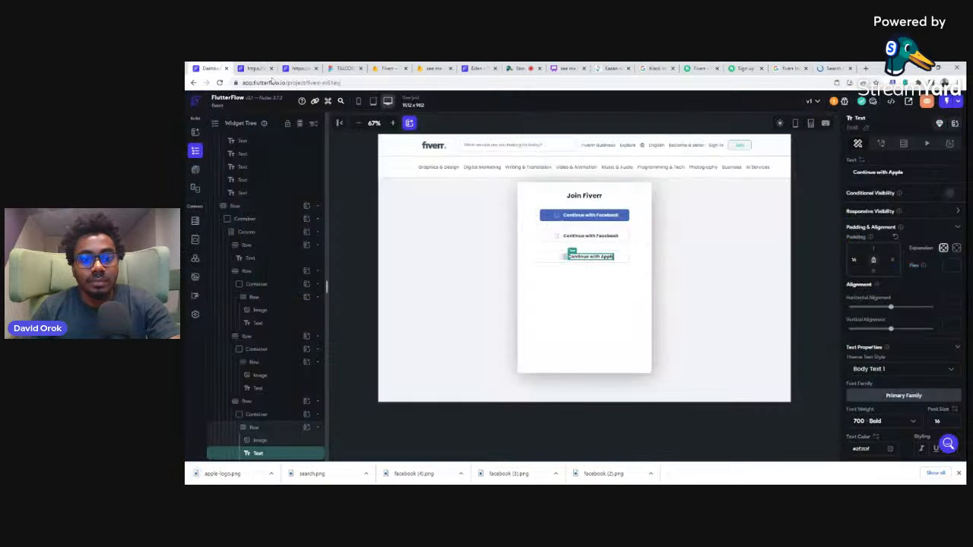
{"action": "left_click", "coordinate": [558, 238]}
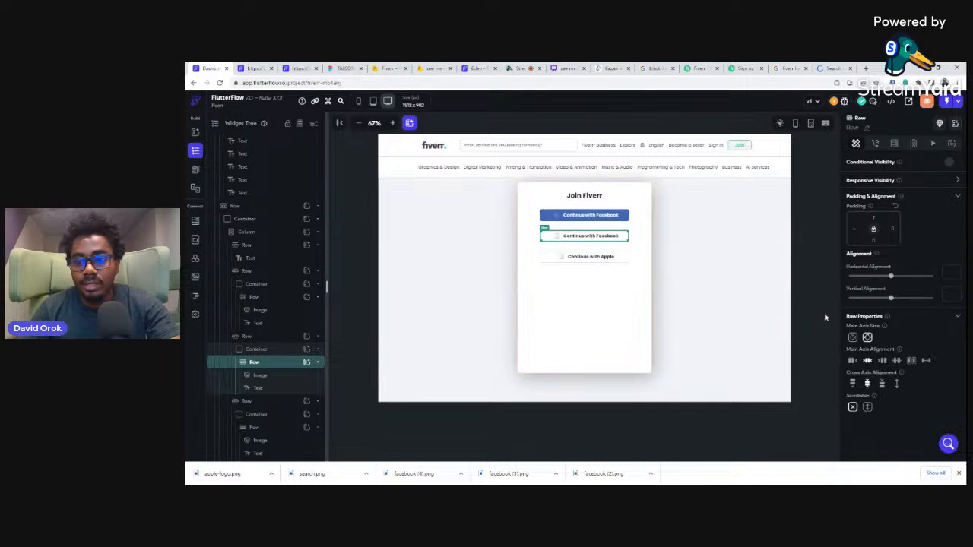
{"action": "left_click", "coordinate": [557, 240]}
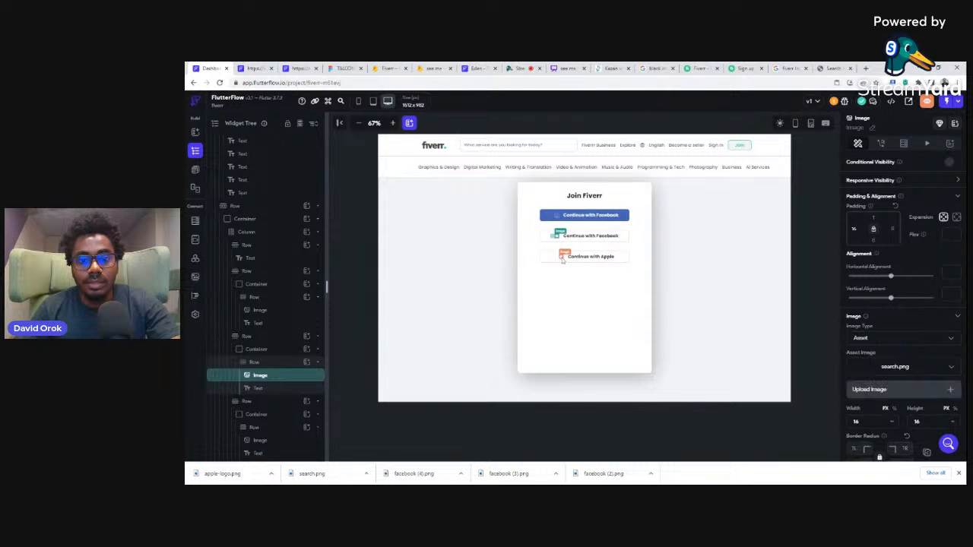
Step: Replace the third button's icon with the uploaded apple-logo.png and check the button layout on the Fiverr sign-up page
{"action": "left_click", "coordinate": [563, 259]}
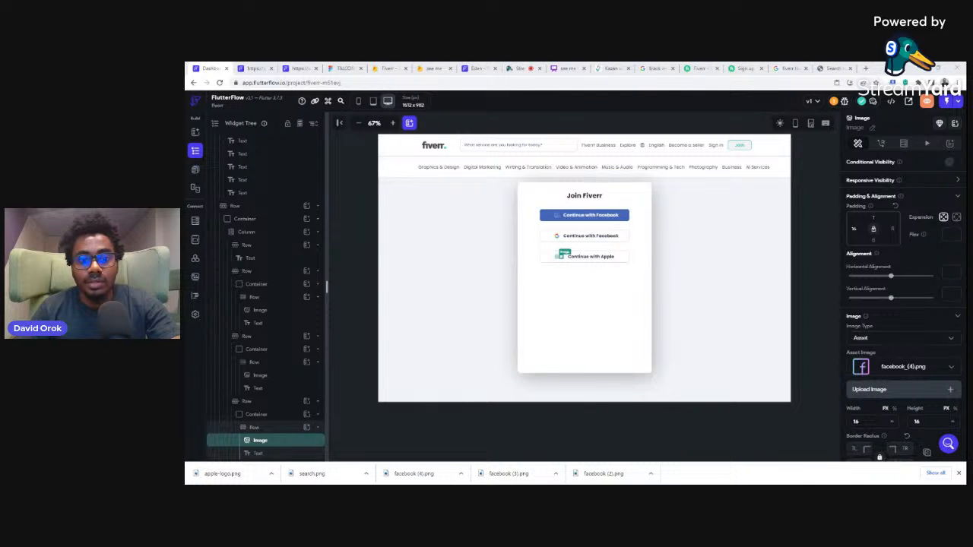
{"action": "left_click", "coordinate": [734, 67]}
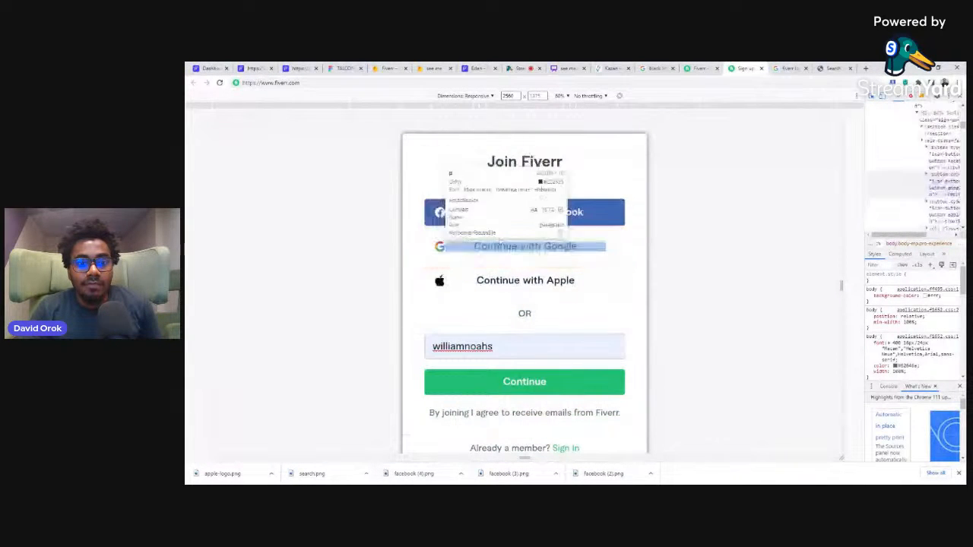
{"action": "left_click", "coordinate": [209, 67]}
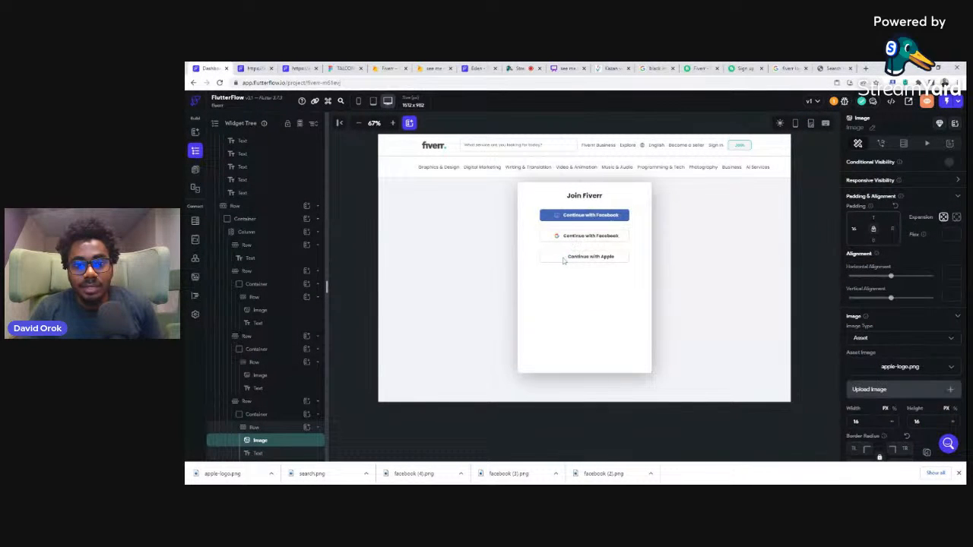
Step: Align the contents of the blue Facebook button's inner row to the start and set its left padding to 24
{"action": "left_click", "coordinate": [624, 218]}
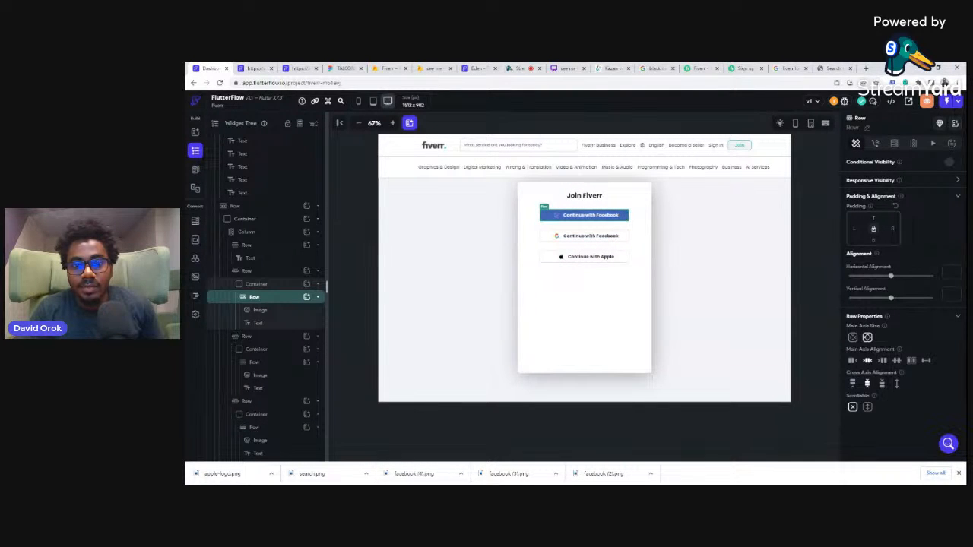
{"action": "left_click", "coordinate": [851, 362]}
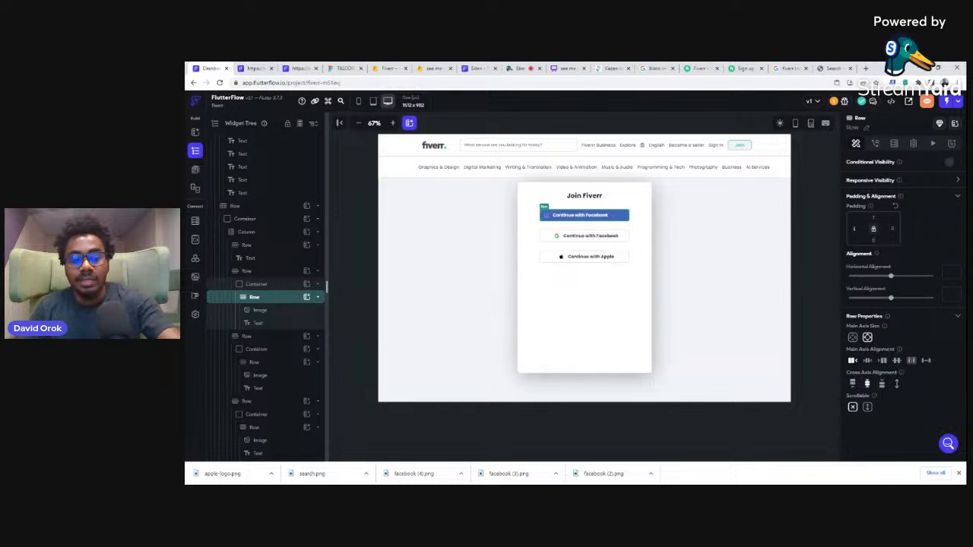
{"action": "type", "text": "6"}
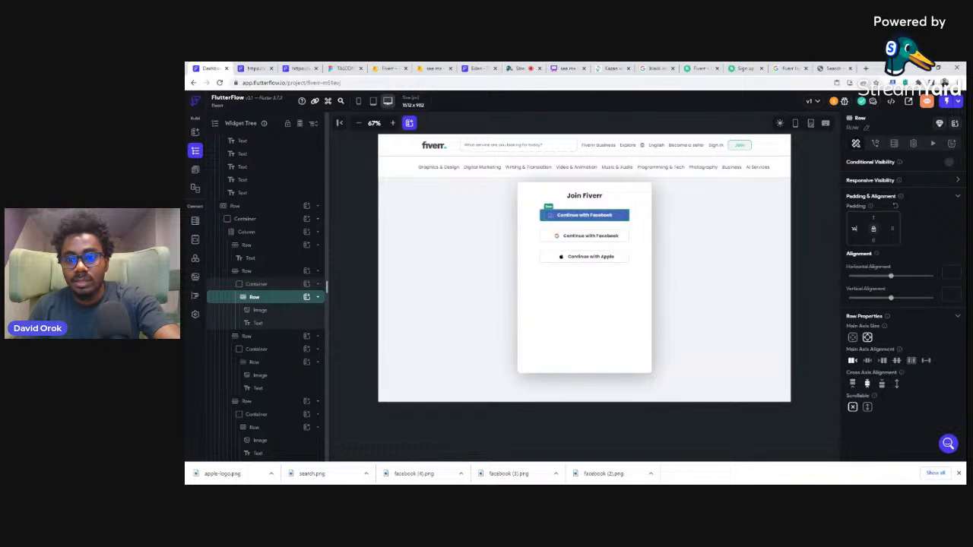
{"action": "key", "text": "BackSpace"}
{"action": "key", "text": "BackSpace"}
{"action": "type", "text": "24"}
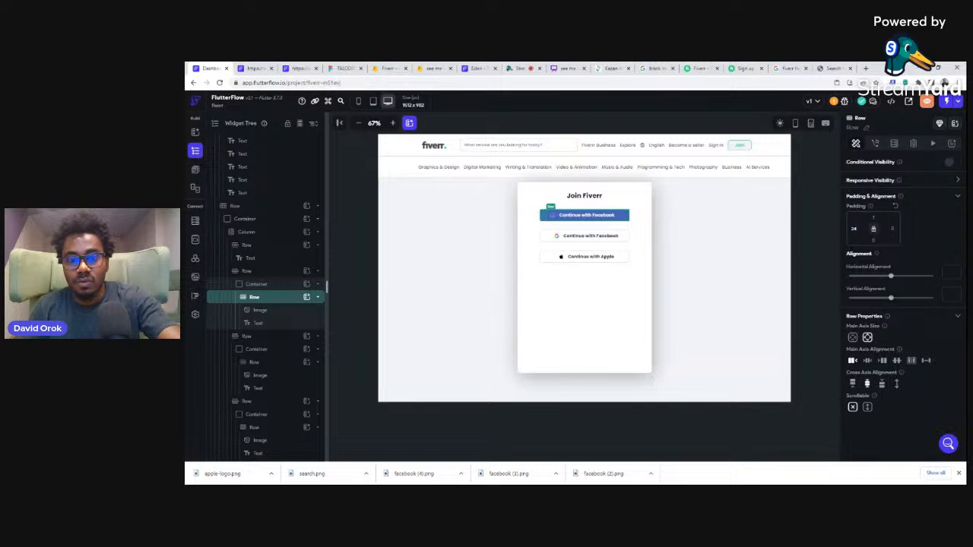
Step: Align the second button's inner row to the start and give it a left padding of 24
{"action": "left_click", "coordinate": [553, 237]}
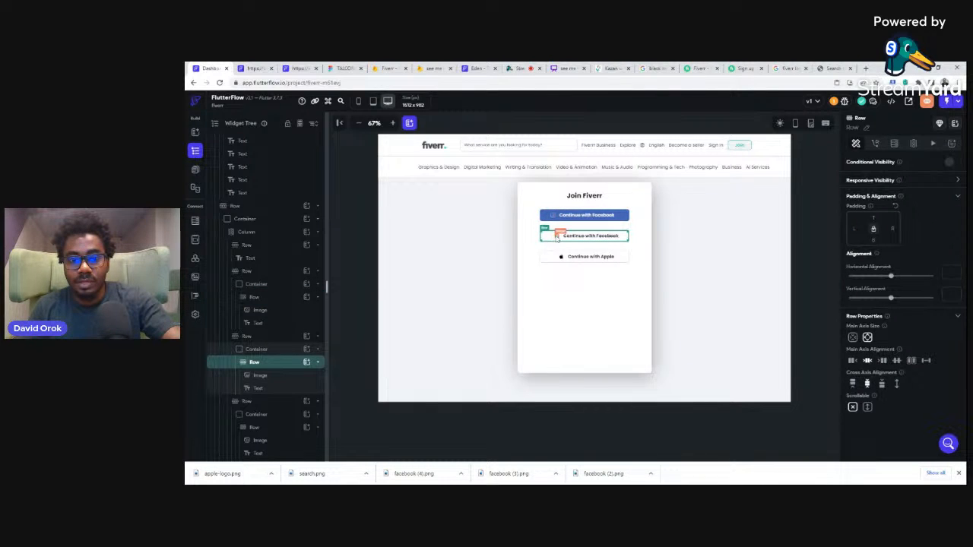
{"action": "left_click", "coordinate": [852, 362]}
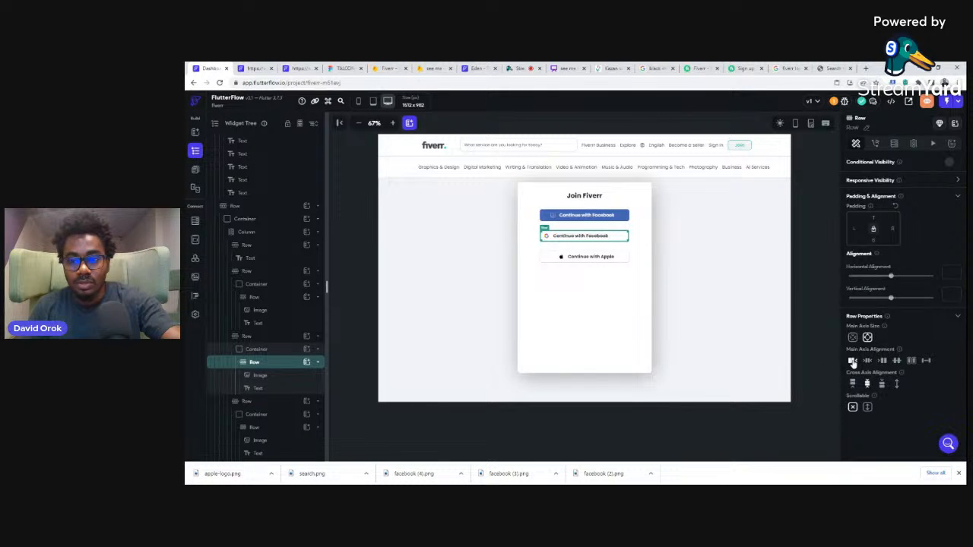
{"action": "left_click", "coordinate": [854, 228]}
{"action": "type", "text": "24"}
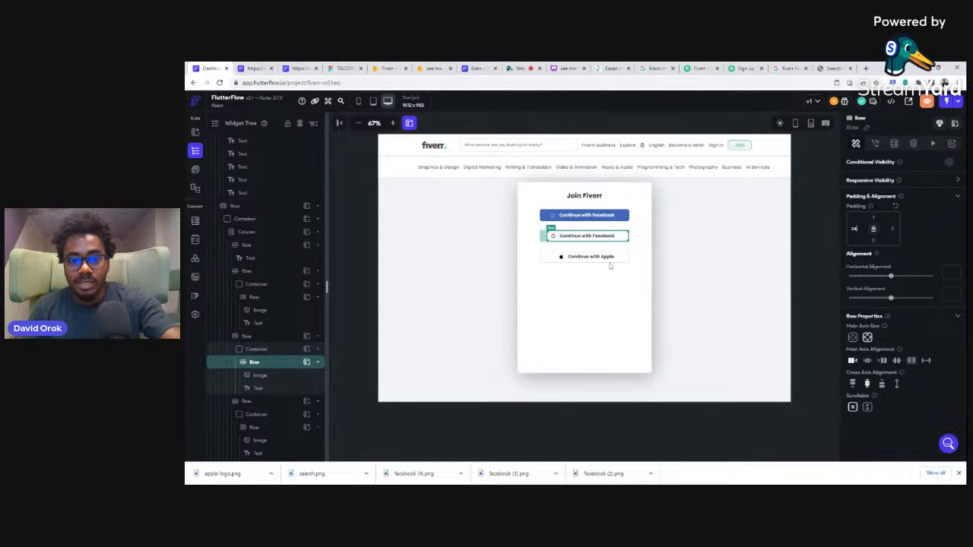
Step: Align the Apple button's inner row to the start with a left padding of 24, and deselect it
{"action": "left_click", "coordinate": [547, 260]}
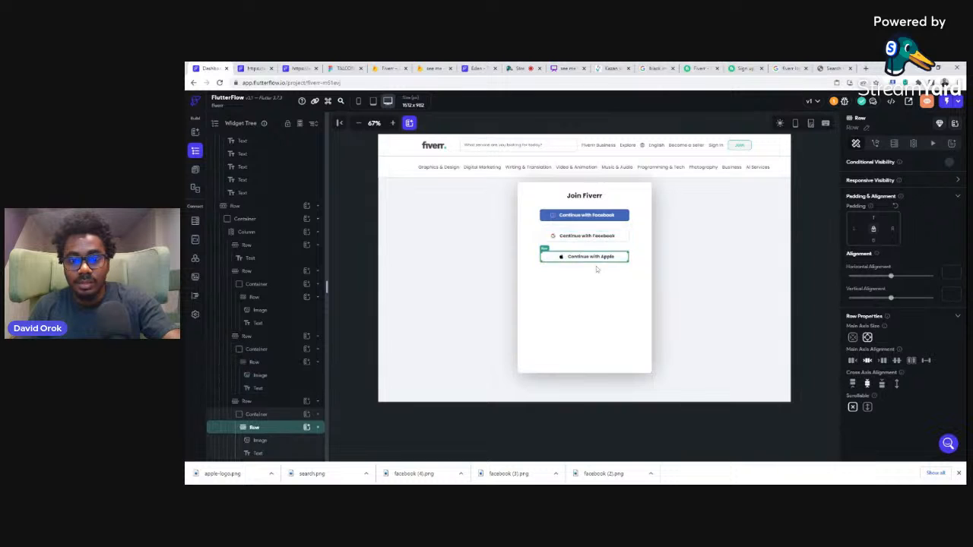
{"action": "left_click", "coordinate": [853, 361]}
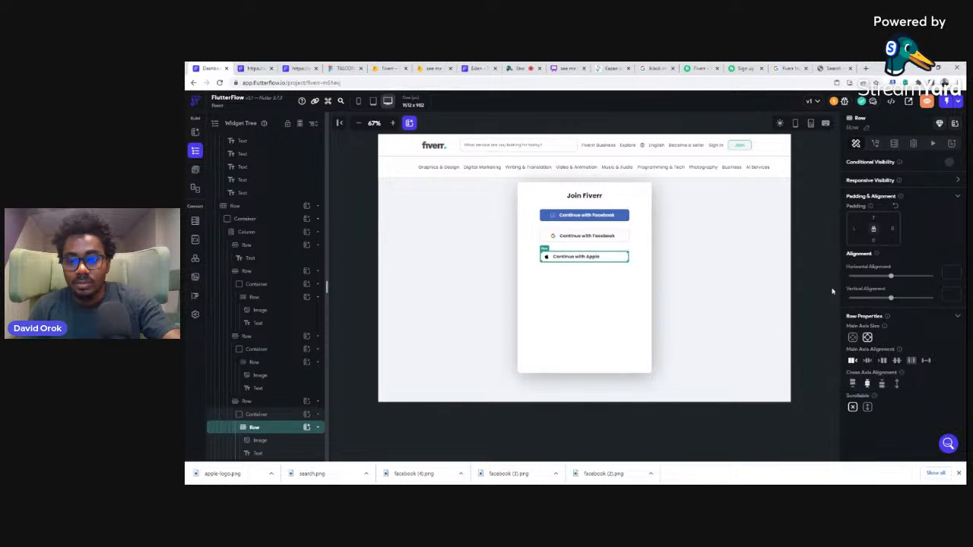
{"action": "left_click", "coordinate": [853, 228]}
{"action": "type", "text": "24"}
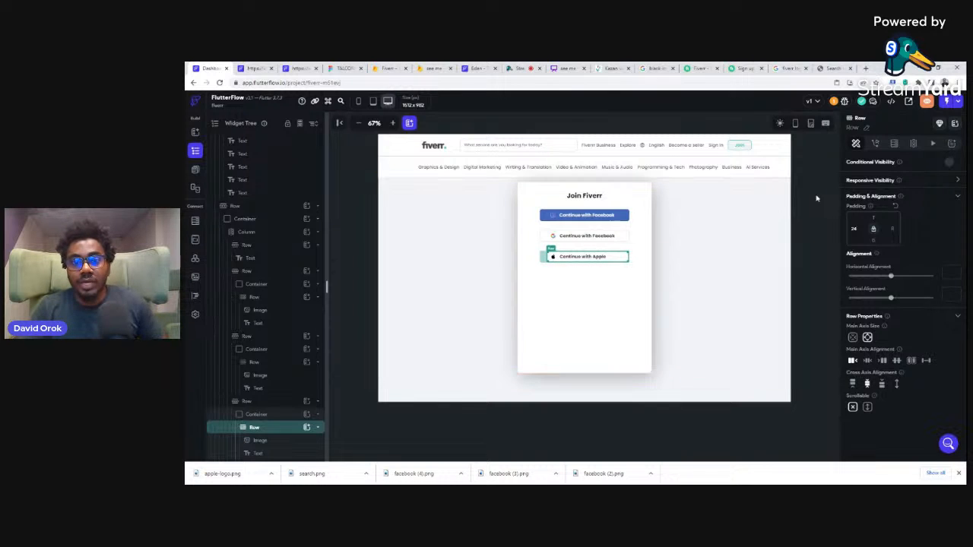
{"action": "left_click", "coordinate": [808, 202]}
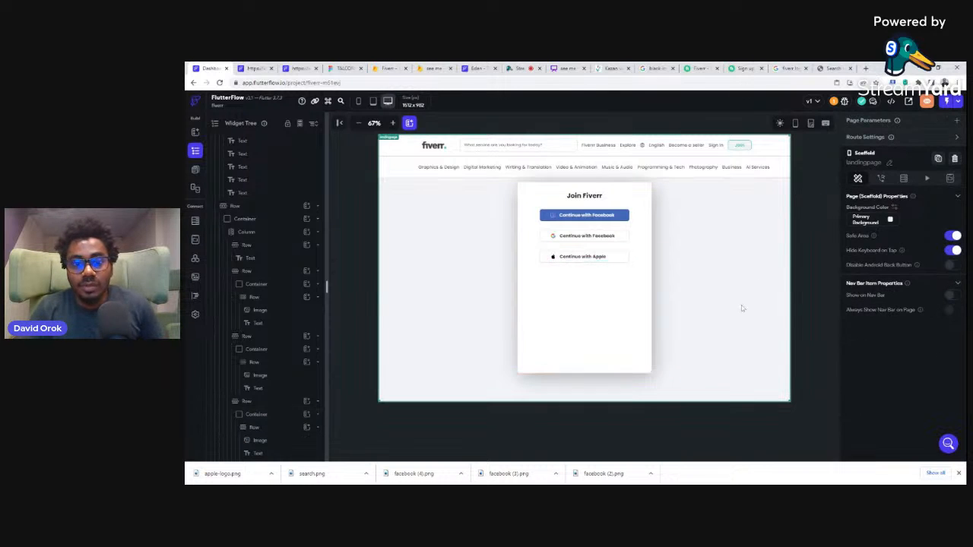
Step: Examine the rest of the Fiverr sign-up card below the Apple button, and return to FlutterFlow
{"action": "left_click", "coordinate": [737, 68]}
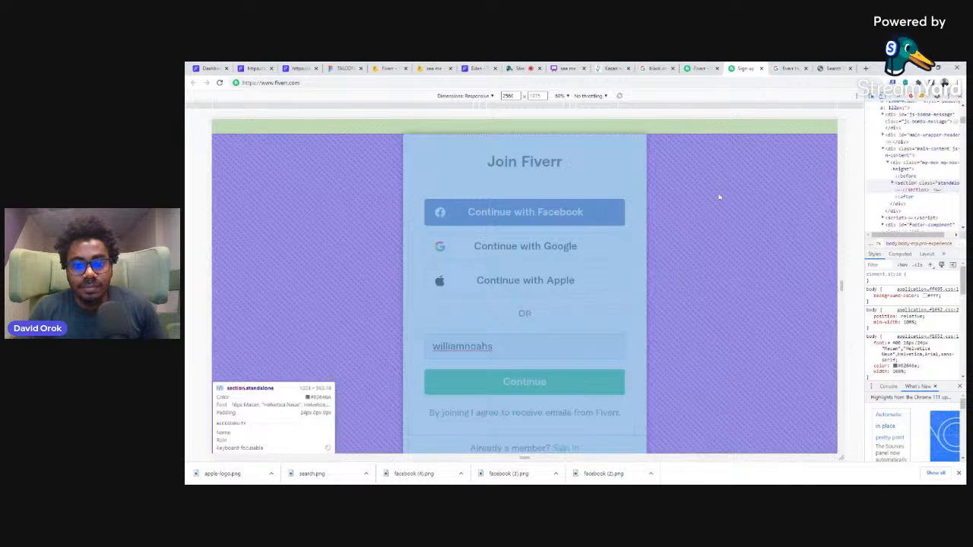
{"action": "scroll", "coordinate": [719, 190], "scroll_direction": "down", "scroll_amount": 3}
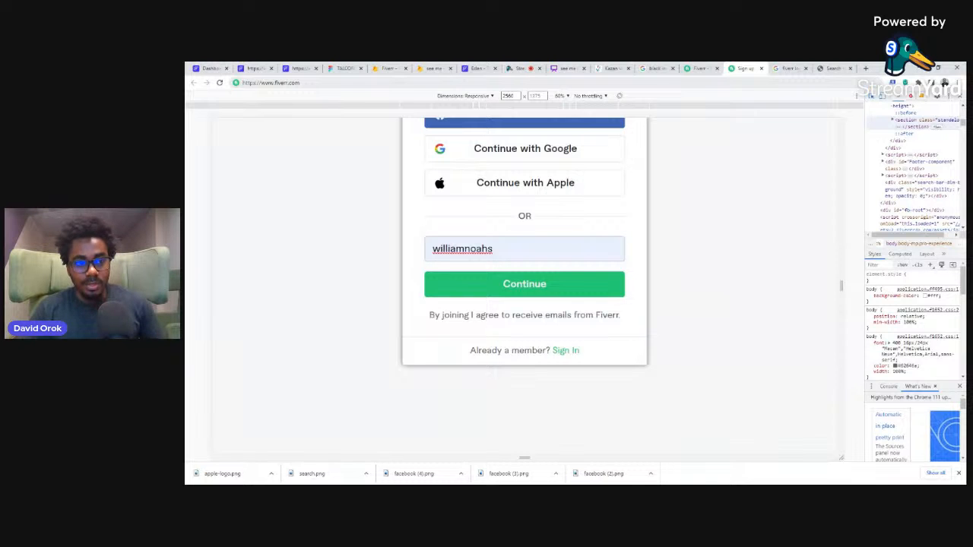
{"action": "left_click", "coordinate": [202, 68]}
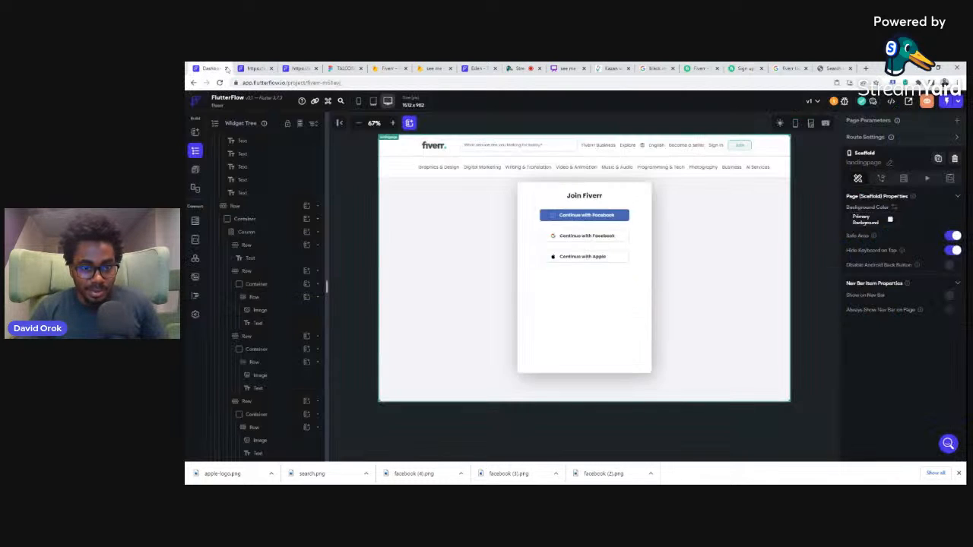
Step: Duplicate the Continue with Apple row in the Join Fiverr card three times, checking the Fiverr sign-up page for reference
{"action": "left_click", "coordinate": [627, 257]}
{"action": "left_click", "coordinate": [631, 258]}
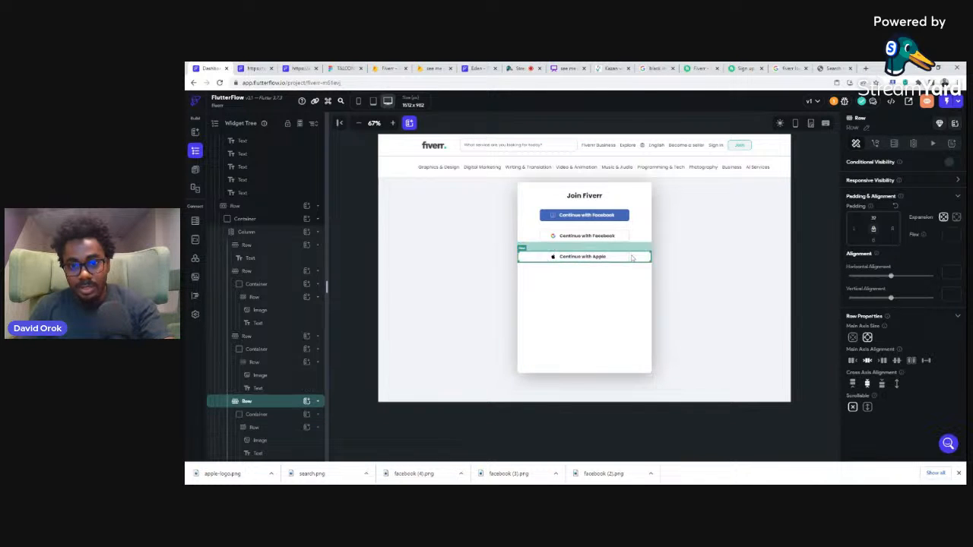
{"action": "key", "text": "ctrl+d"}
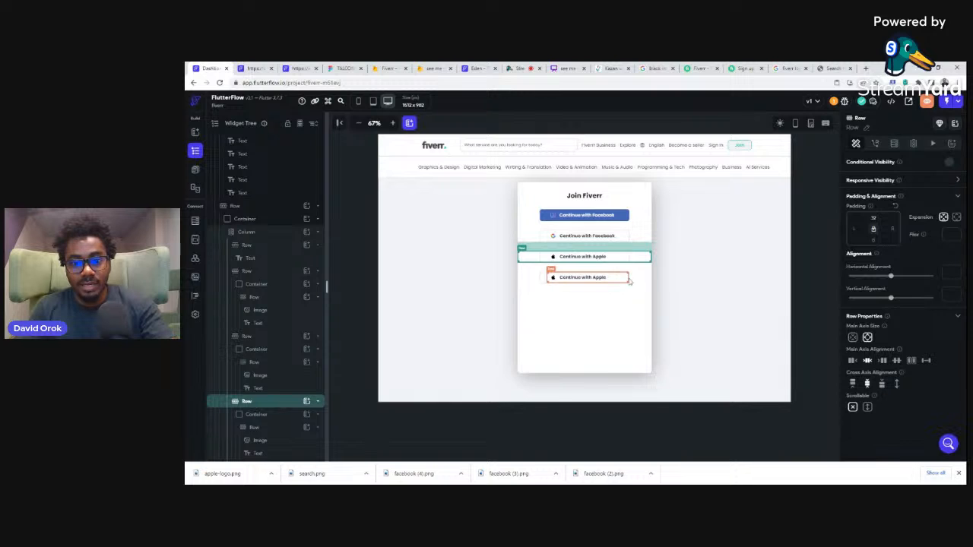
{"action": "left_click", "coordinate": [741, 69]}
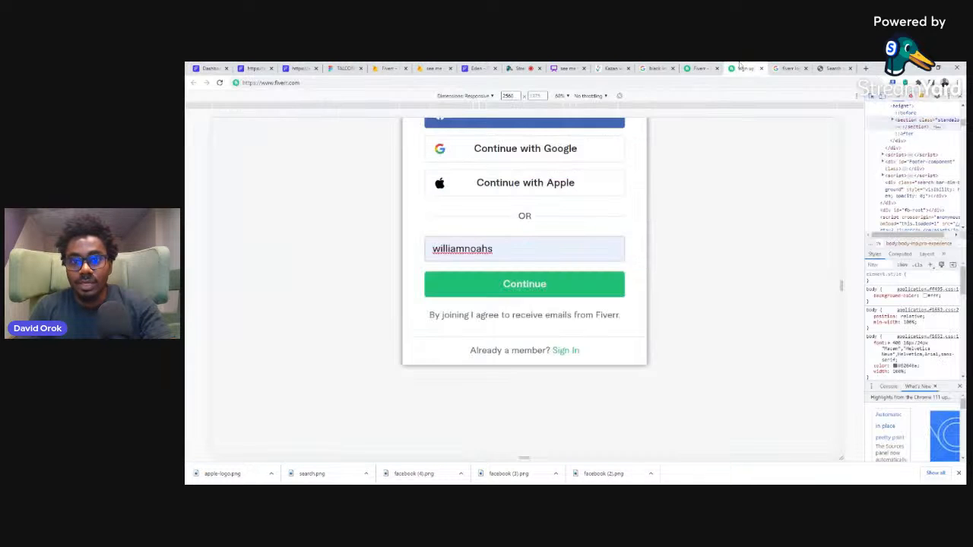
{"action": "left_click", "coordinate": [210, 69]}
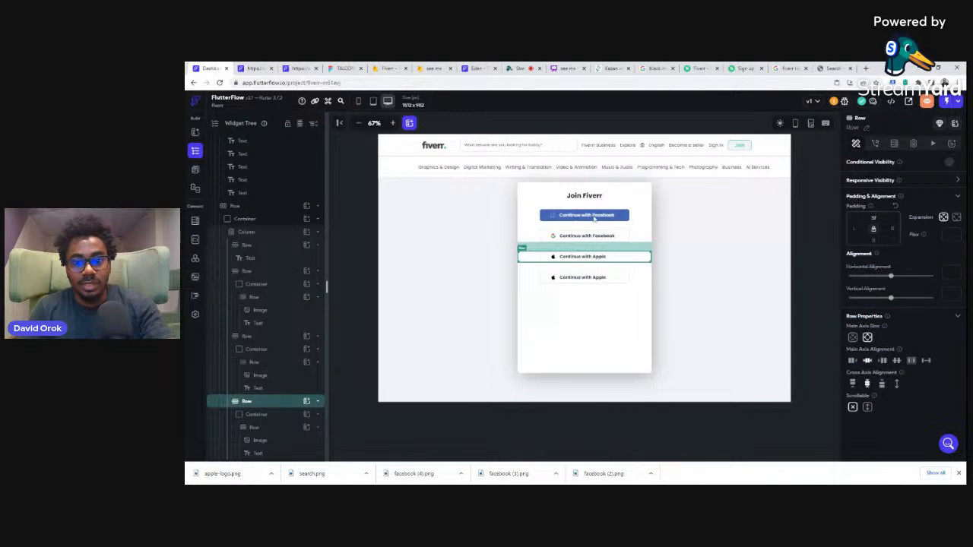
{"action": "left_click", "coordinate": [635, 278]}
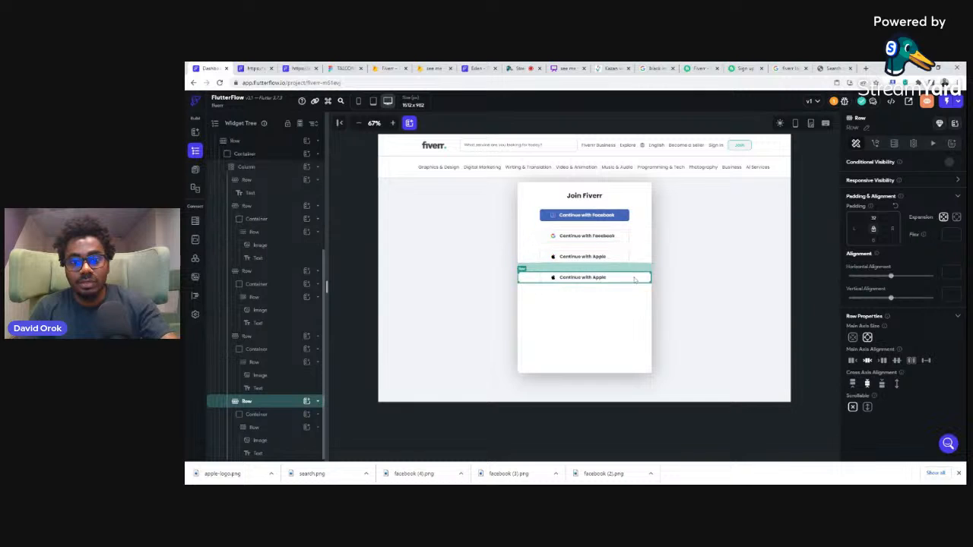
{"action": "key", "text": "ctrl+d"}
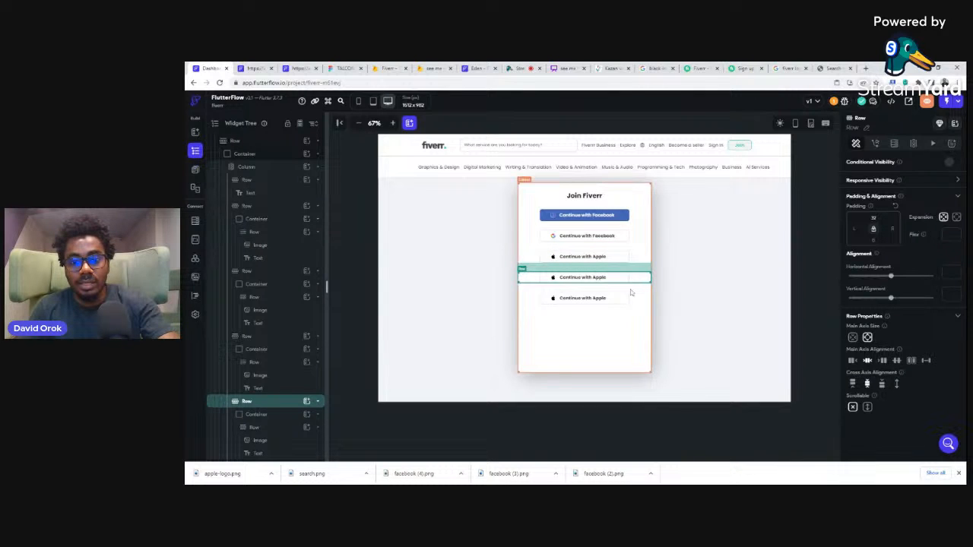
{"action": "key", "text": "ctrl+d"}
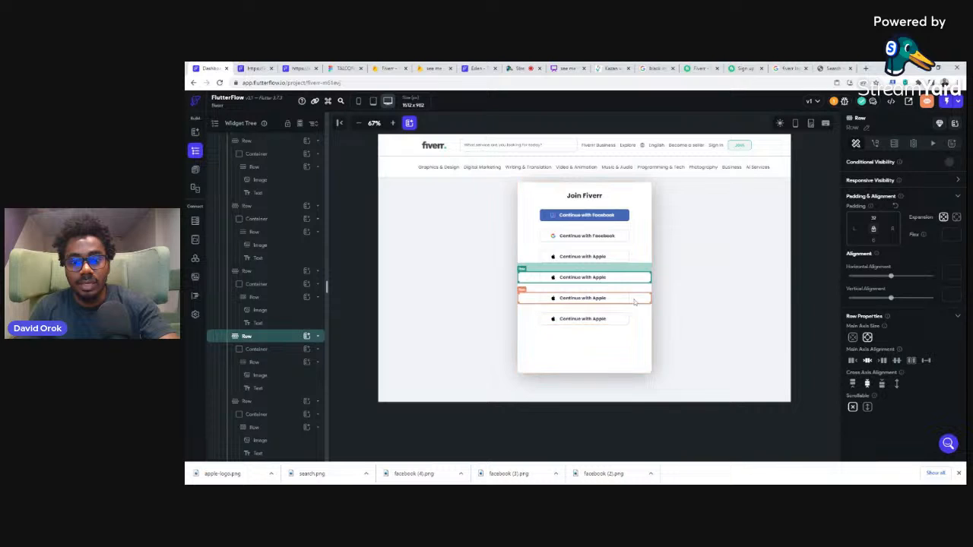
Step: Delete the button container from the second-to-last Apple row and add a TextField to the emptied row
{"action": "left_click", "coordinate": [631, 301]}
{"action": "left_click", "coordinate": [628, 300]}
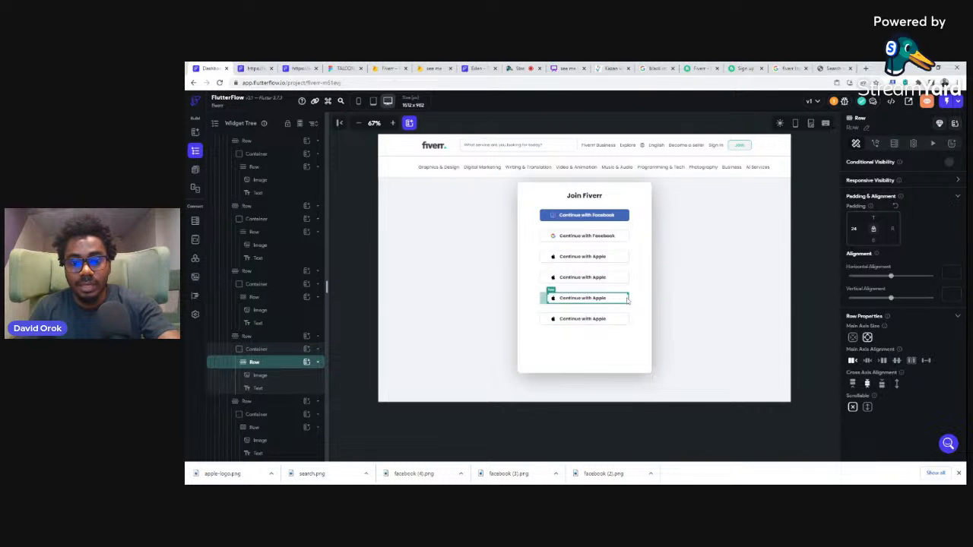
{"action": "left_click", "coordinate": [256, 350]}
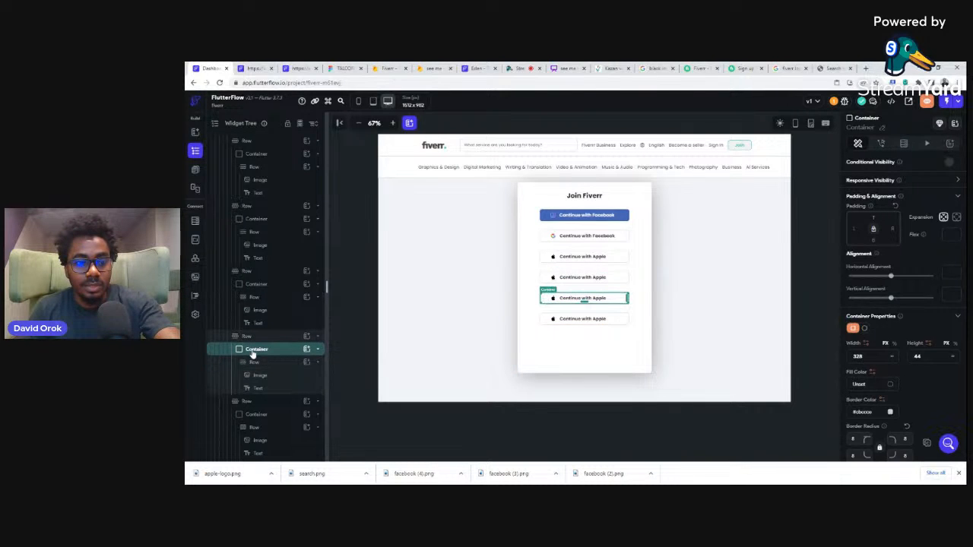
{"action": "left_click_drag", "start_coordinate": [253, 355], "coordinate": [289, 402]}
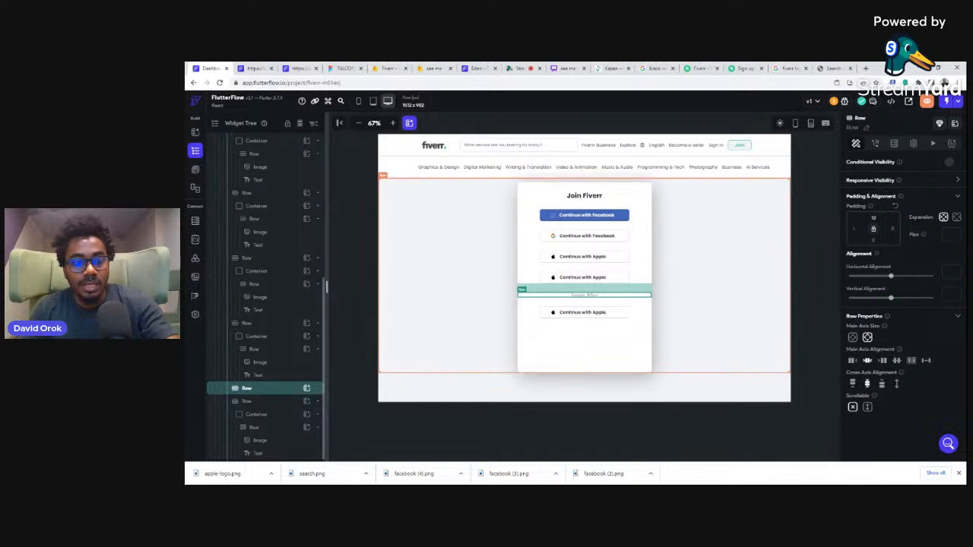
{"action": "left_click", "coordinate": [306, 390]}
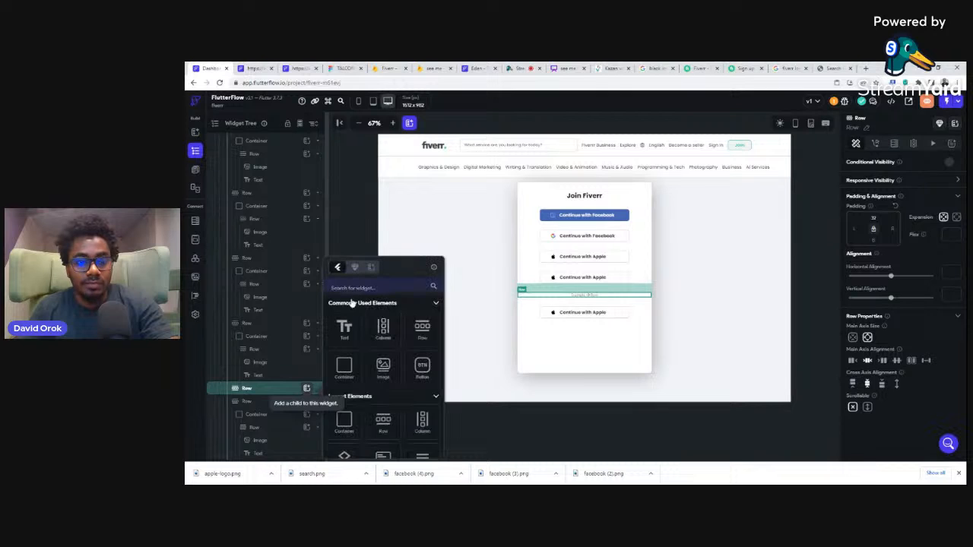
{"action": "type", "text": "textfi"}
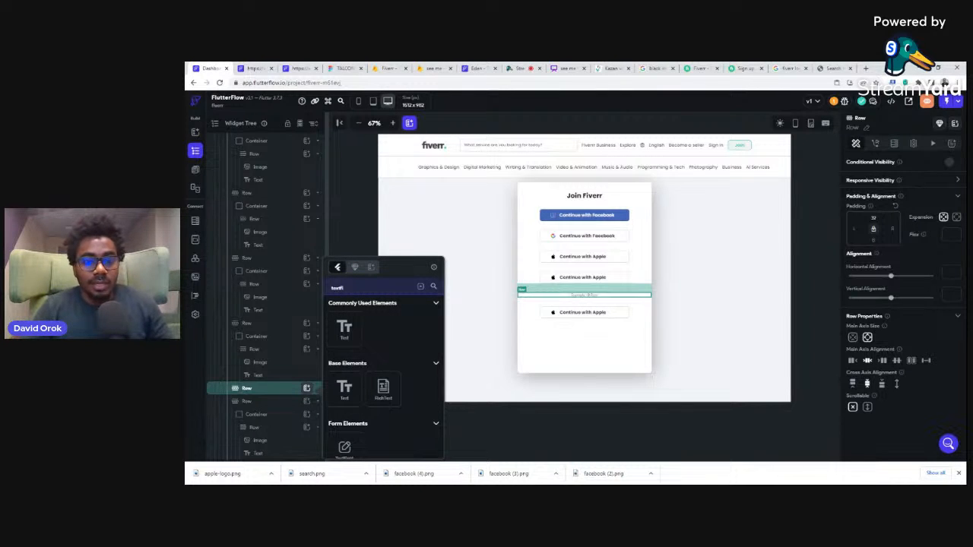
{"action": "left_click", "coordinate": [344, 449]}
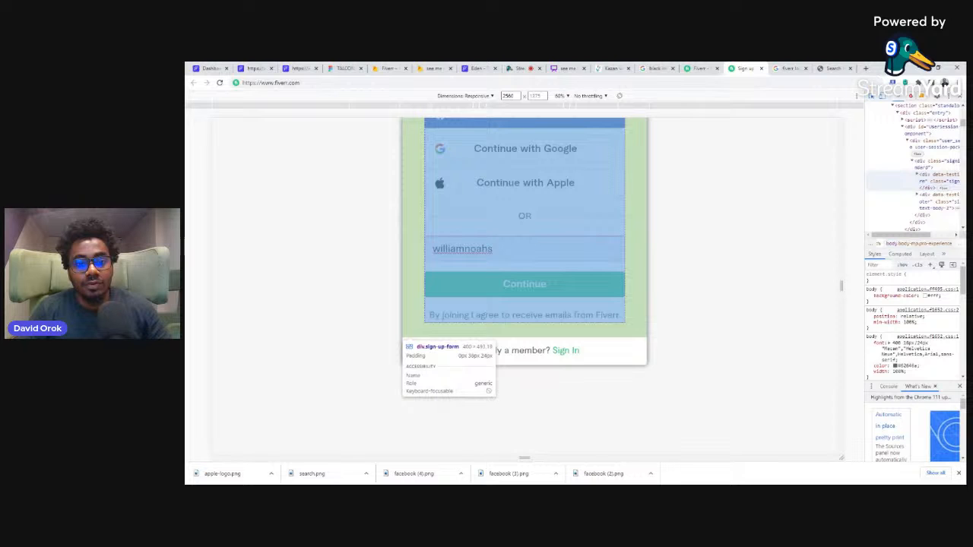
Step: Set the new text field's width to 400 and turn off its expansion, as on the header's search field
{"action": "left_click", "coordinate": [211, 68]}
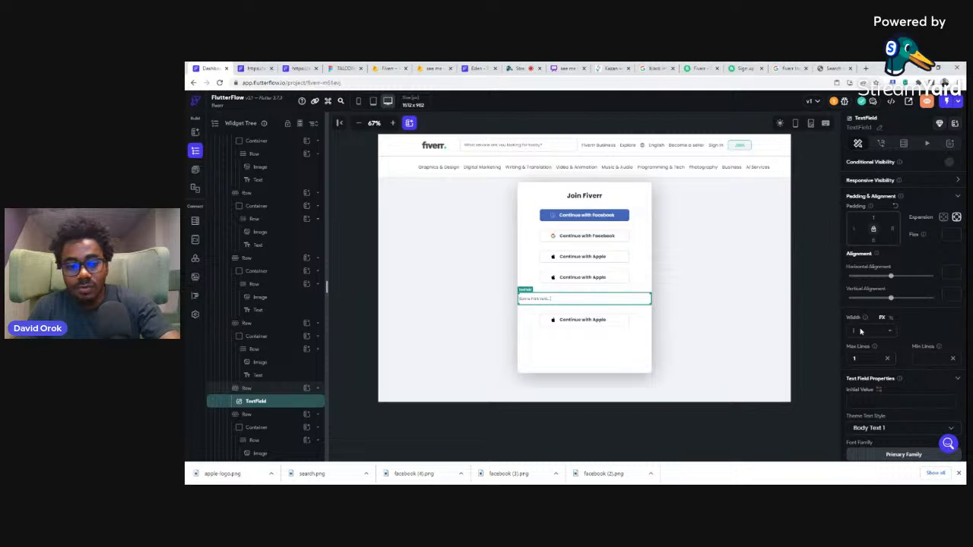
{"action": "type", "text": "400"}
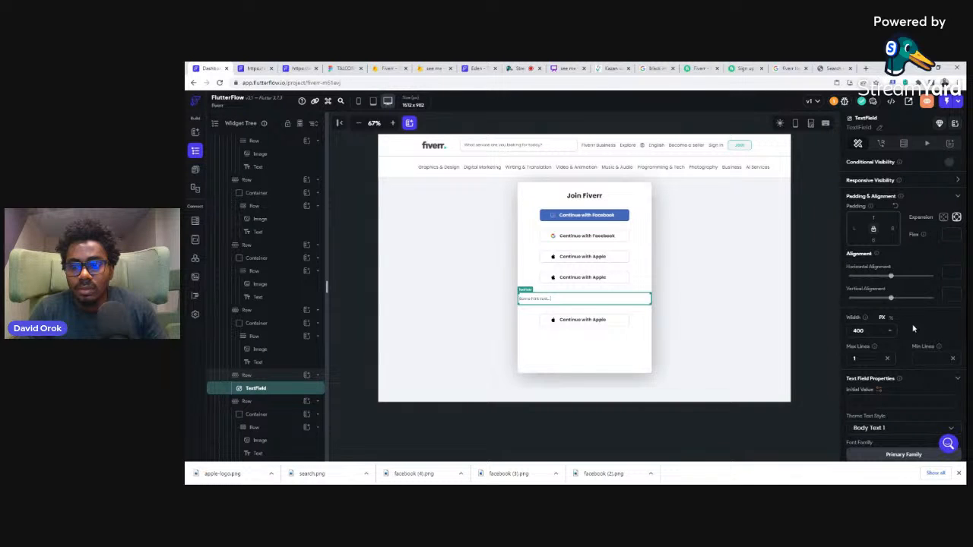
{"action": "left_click", "coordinate": [540, 147]}
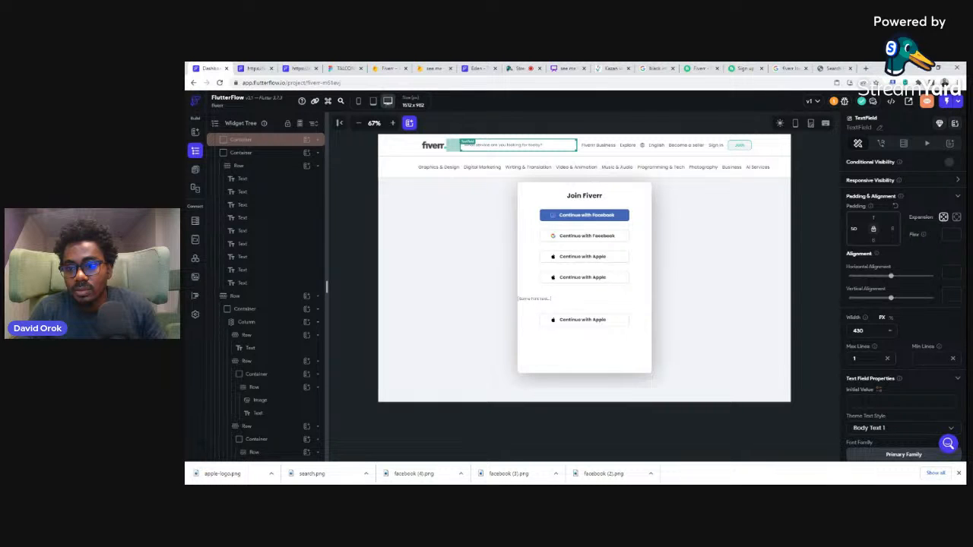
{"action": "left_click", "coordinate": [545, 302]}
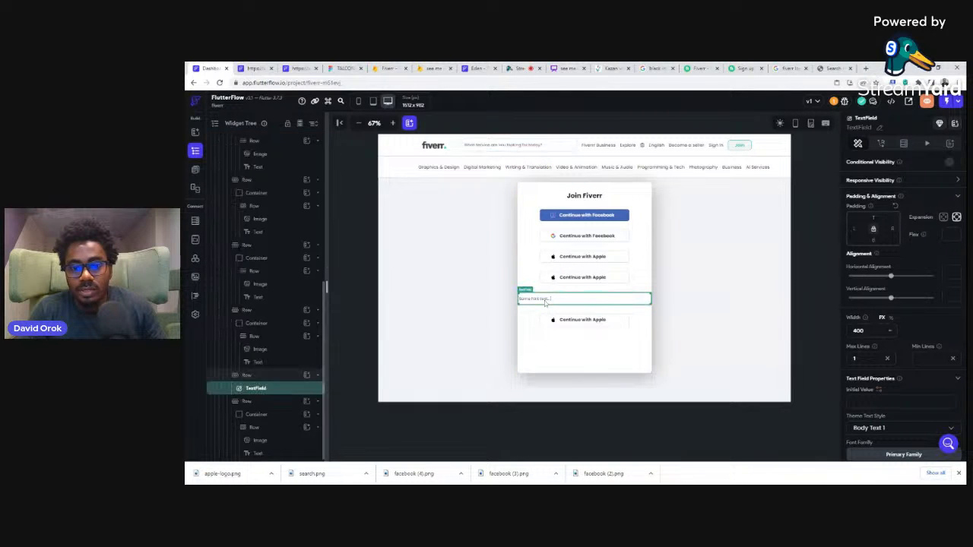
{"action": "left_click", "coordinate": [944, 217]}
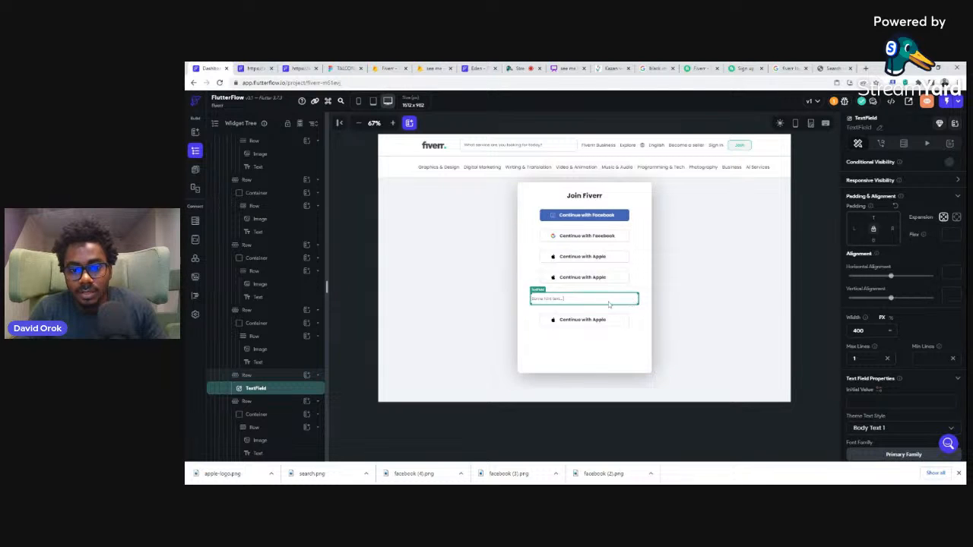
Step: Check the Apple button container's width and set the text field's width to the same 328
{"action": "left_click", "coordinate": [622, 282]}
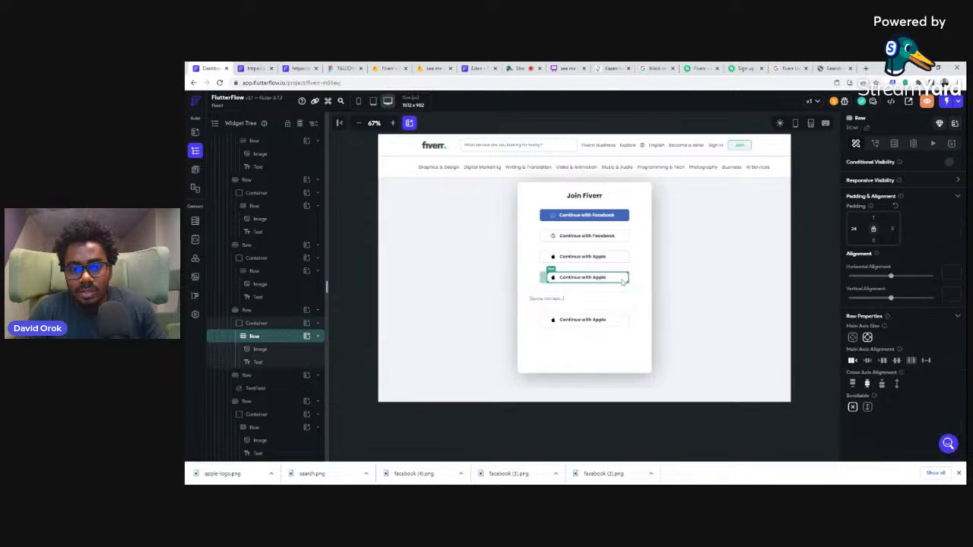
{"action": "left_click", "coordinate": [257, 324]}
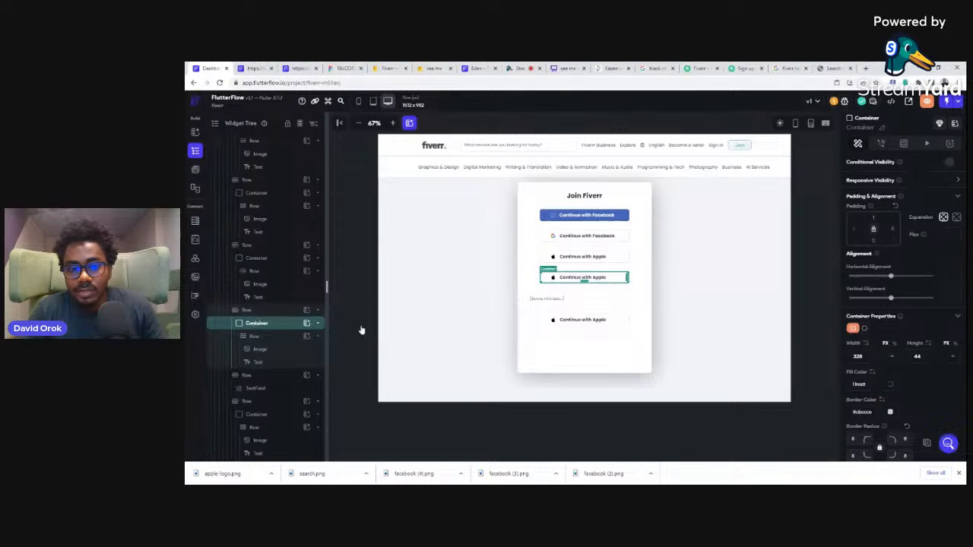
{"action": "left_click", "coordinate": [569, 301]}
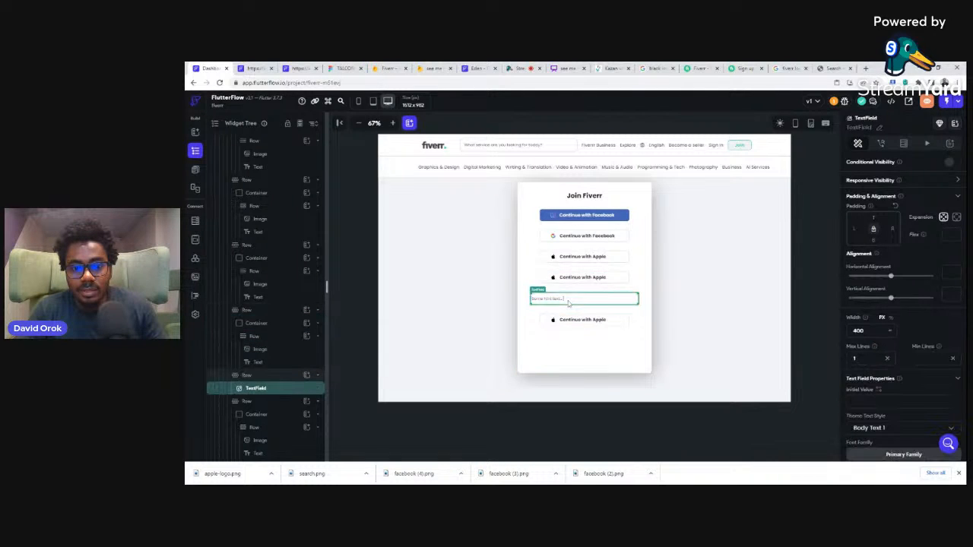
{"action": "key", "text": "BackSpace"}
{"action": "key", "text": "BackSpace"}
{"action": "key", "text": "BackSpace"}
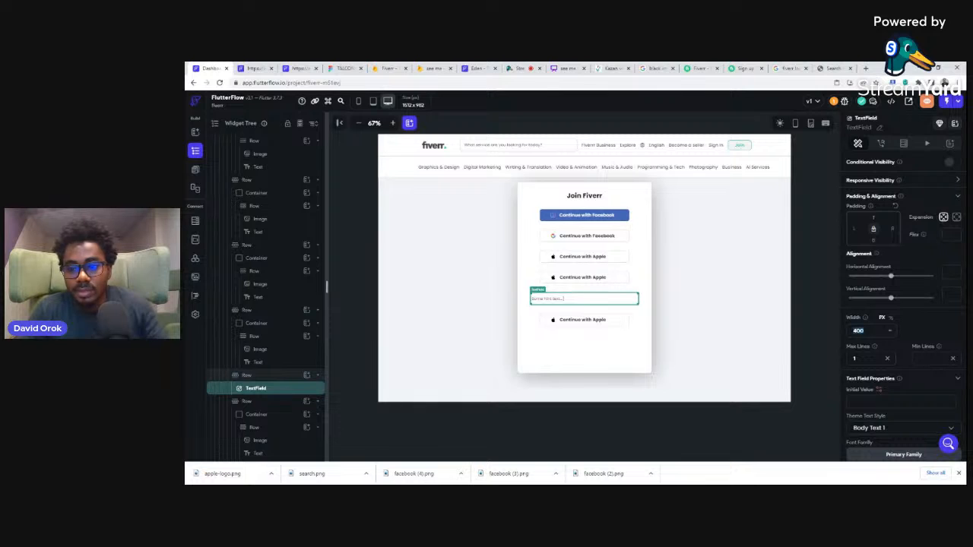
{"action": "type", "text": "328"}
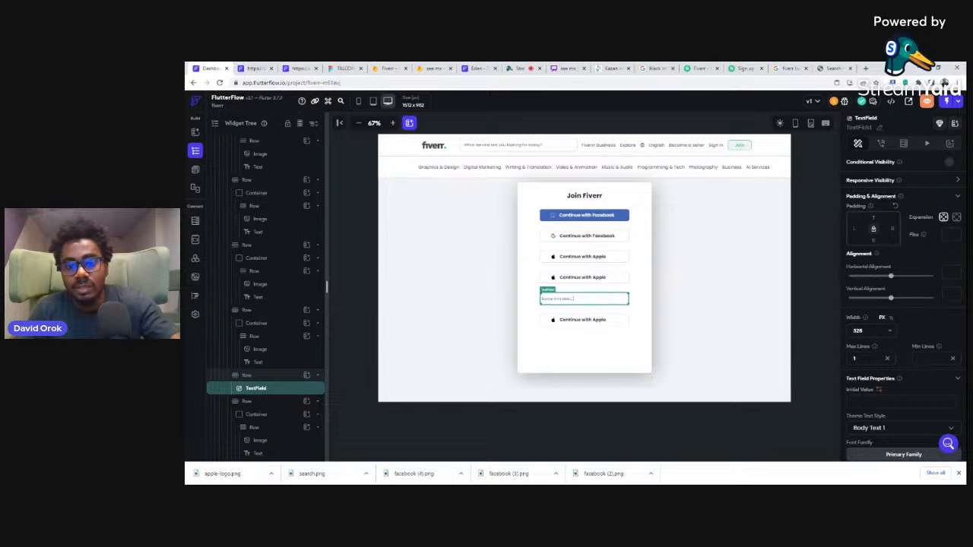
Step: Set the text field's input border type to Outline
{"action": "scroll", "coordinate": [910, 356], "scroll_direction": "down", "scroll_amount": 2}
{"action": "scroll", "coordinate": [910, 356], "scroll_direction": "down", "scroll_amount": 8}
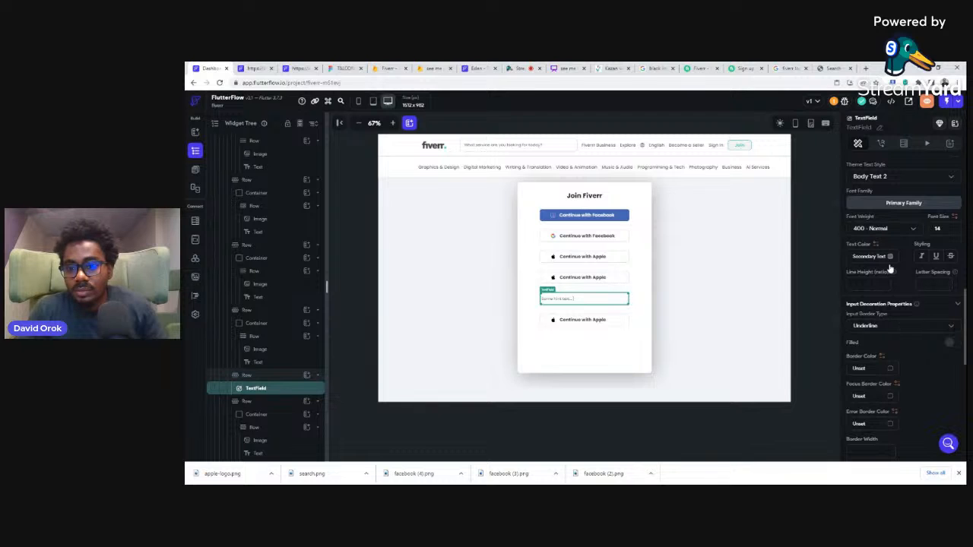
{"action": "scroll", "coordinate": [902, 290], "scroll_direction": "up", "scroll_amount": 2}
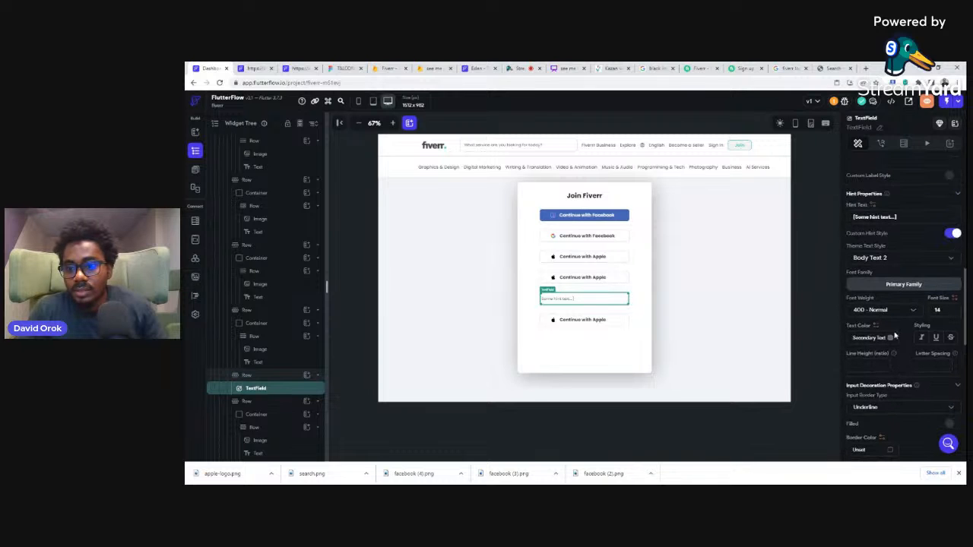
{"action": "left_click", "coordinate": [872, 409]}
{"action": "left_click", "coordinate": [866, 409]}
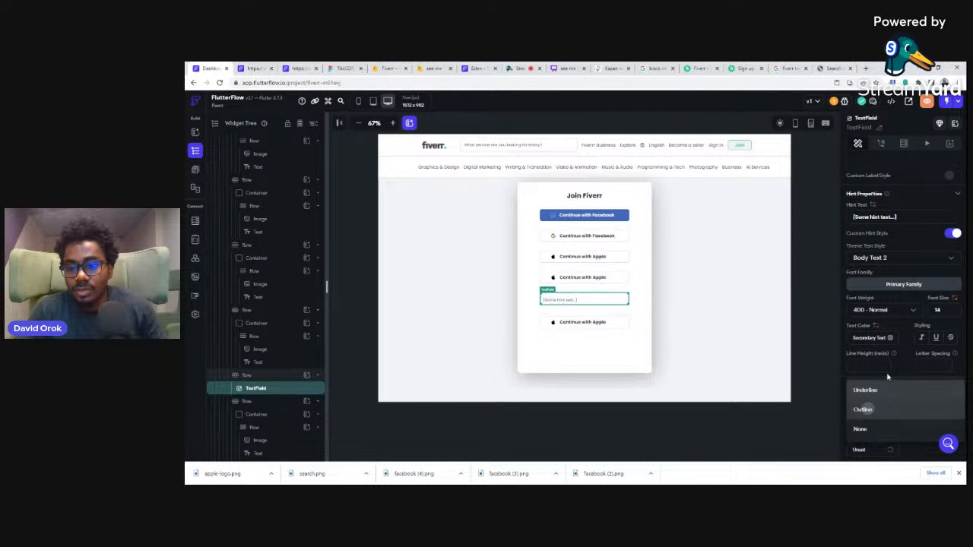
{"action": "scroll", "coordinate": [887, 378], "scroll_direction": "down", "scroll_amount": 3}
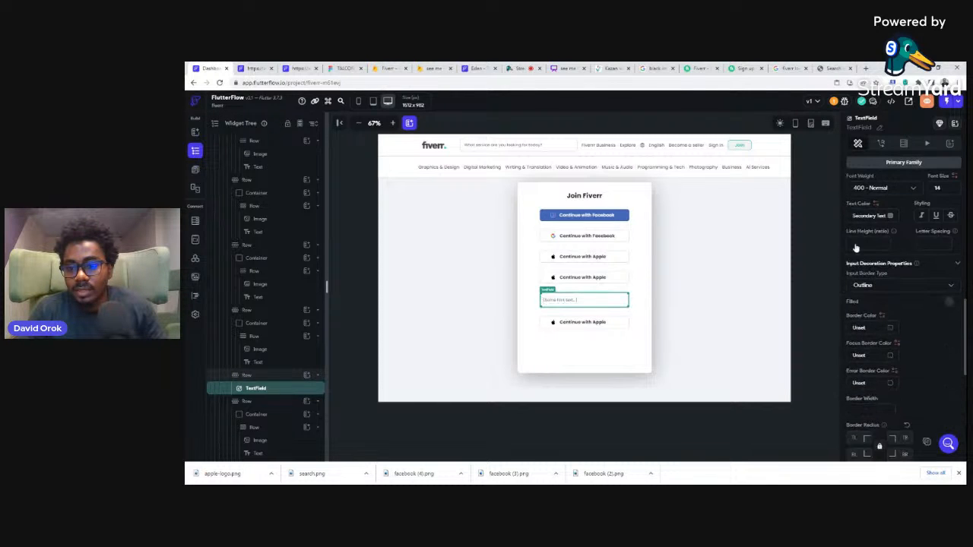
Step: Close the developer tools on the Fiverr sign-up page, clear its email field to examine the placeholder, and return to FlutterFlow
{"action": "left_click", "coordinate": [738, 67]}
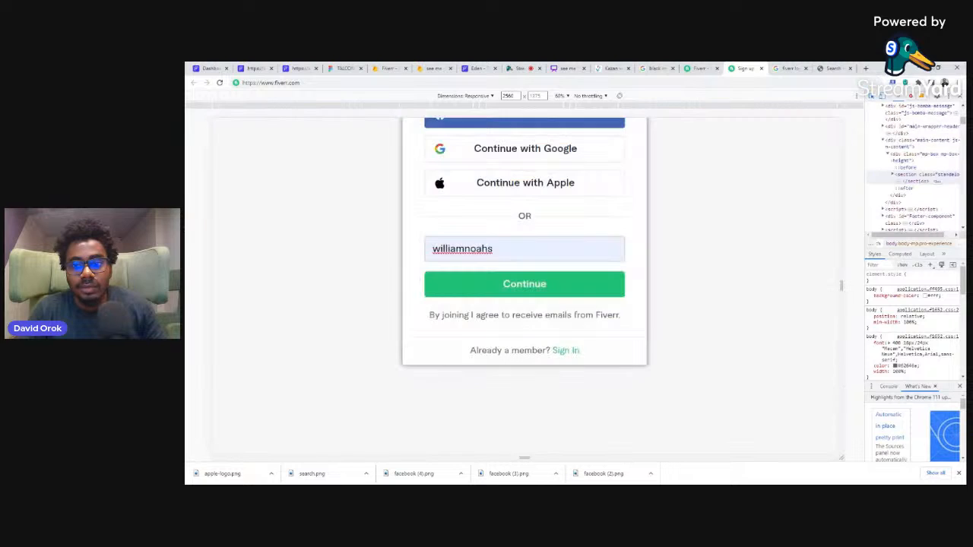
{"action": "left_click", "coordinate": [962, 98]}
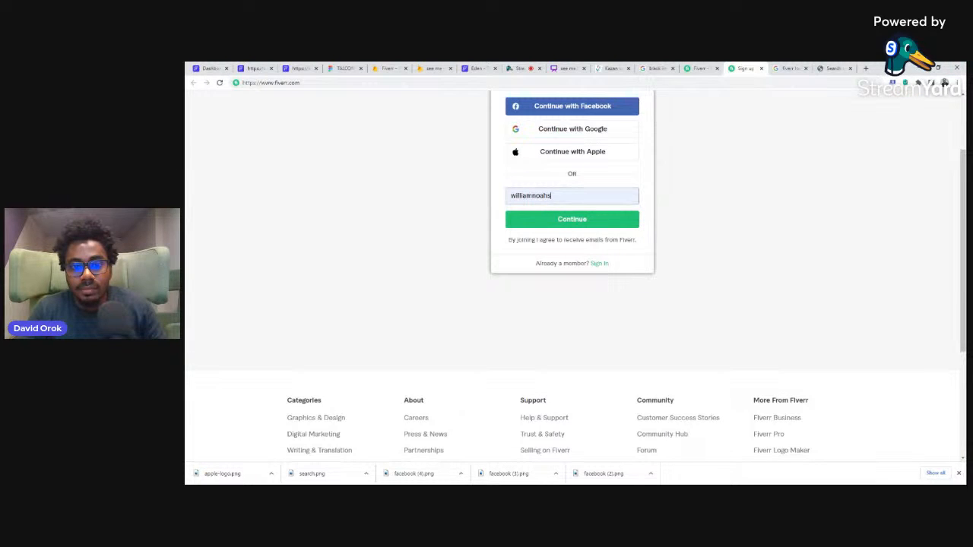
{"action": "key", "text": "BackSpace"}
{"action": "key", "text": "BackSpace"}
{"action": "key", "text": "BackSpace"}
{"action": "key", "text": "BackSpace"}
{"action": "key", "text": "BackSpace"}
{"action": "key", "text": "BackSpace"}
{"action": "key", "text": "BackSpace"}
{"action": "key", "text": "BackSpace"}
{"action": "key", "text": "BackSpace"}
{"action": "key", "text": "BackSpace"}
{"action": "key", "text": "BackSpace"}
{"action": "key", "text": "BackSpace"}
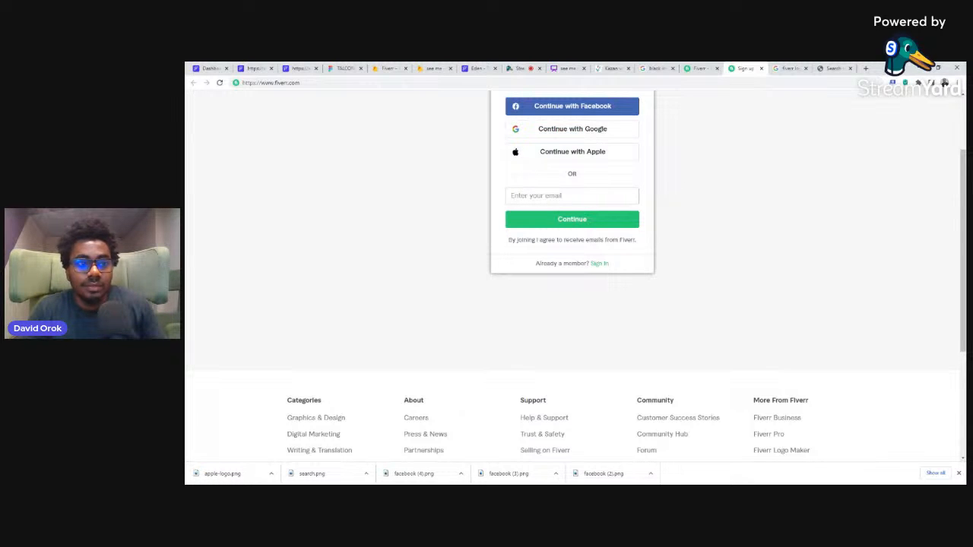
{"action": "left_click", "coordinate": [213, 68]}
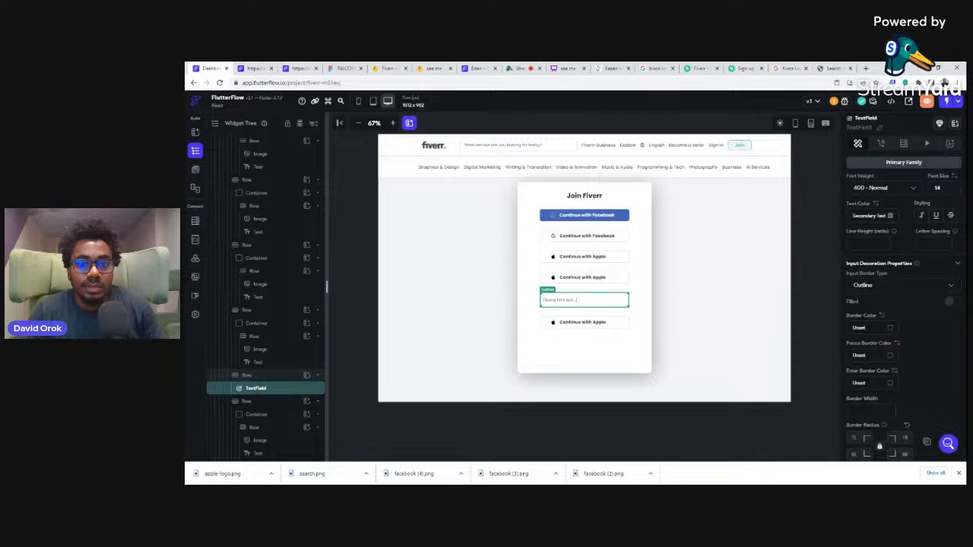
Step: Set the text field's border color to #F4F4F5 from the recent colors
{"action": "left_click", "coordinate": [890, 328]}
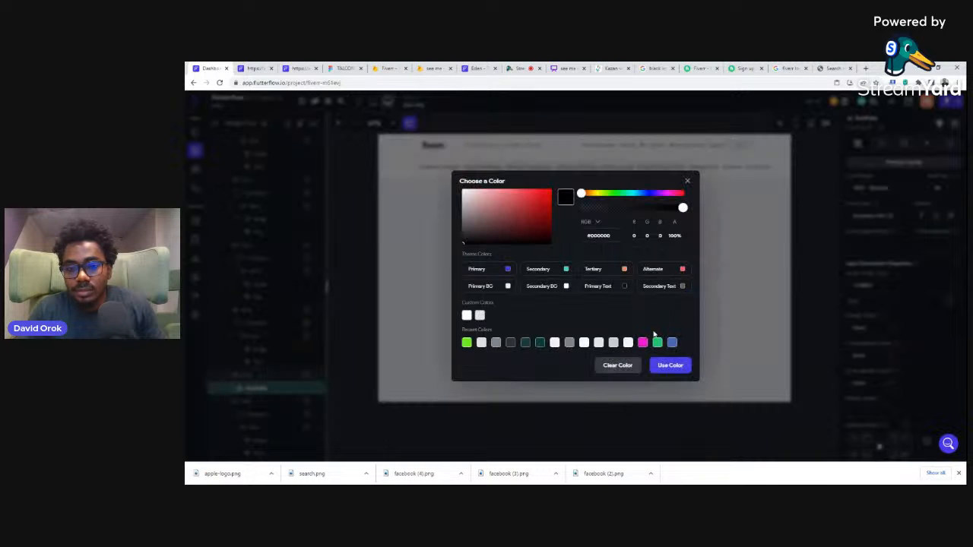
{"action": "left_click", "coordinate": [628, 344]}
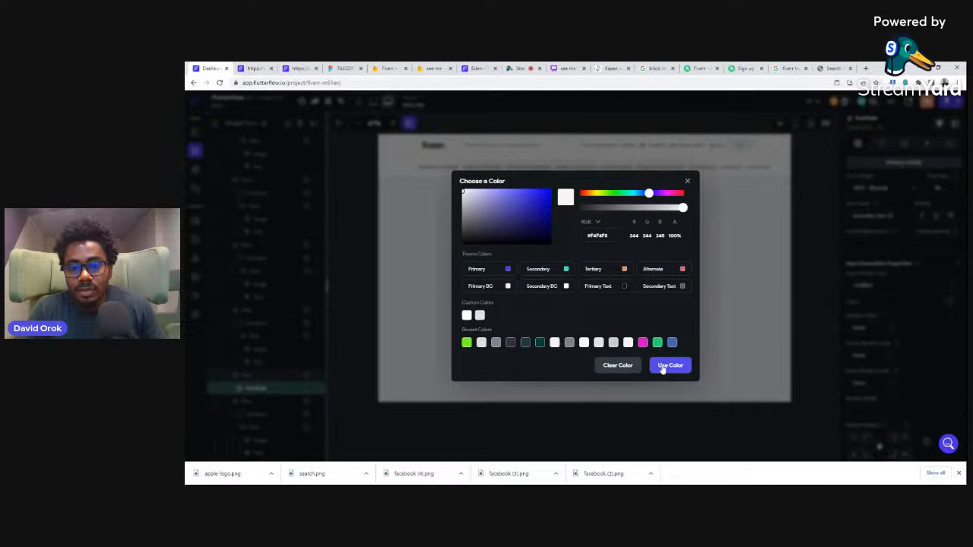
{"action": "left_click", "coordinate": [662, 368]}
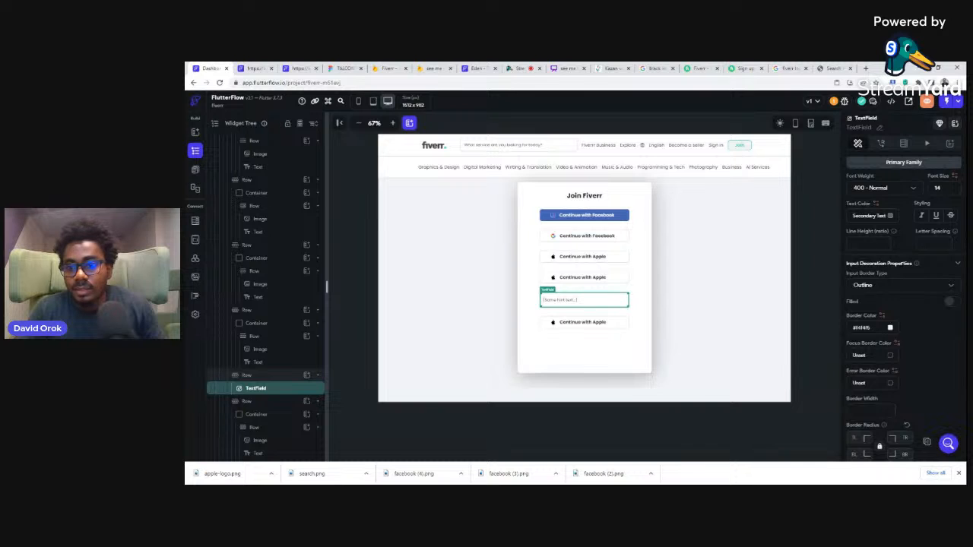
Step: Set the text field's hint text to "Enter your email"
{"action": "scroll", "coordinate": [889, 234], "scroll_direction": "up", "scroll_amount": 2}
{"action": "left_click_drag", "start_coordinate": [898, 217], "coordinate": [854, 217]}
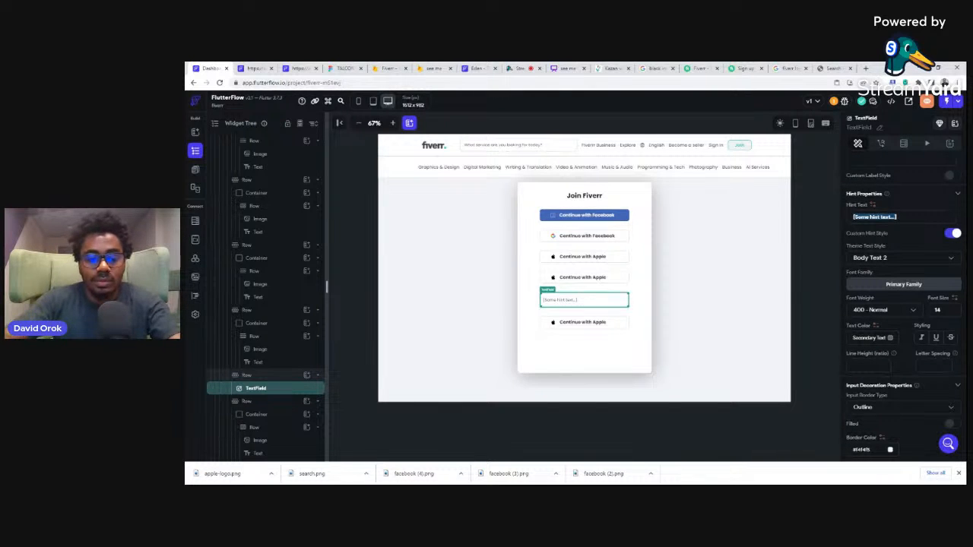
{"action": "type", "text": "Enter"}
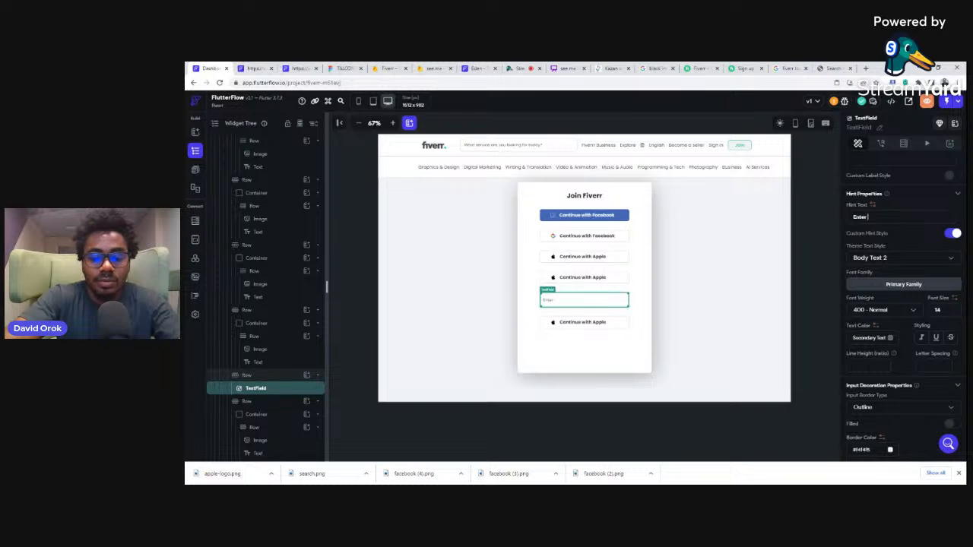
{"action": "type", "text": " your email"}
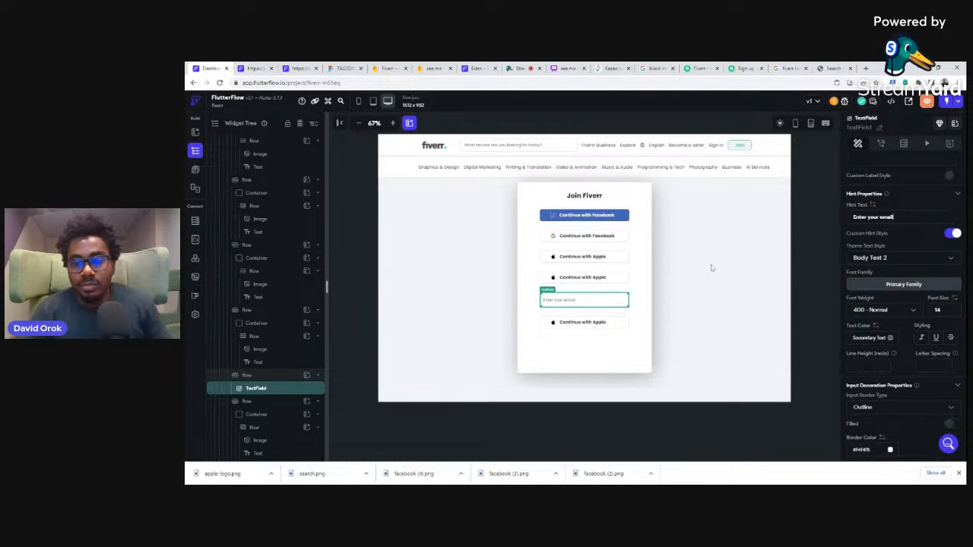
{"action": "left_click", "coordinate": [812, 220]}
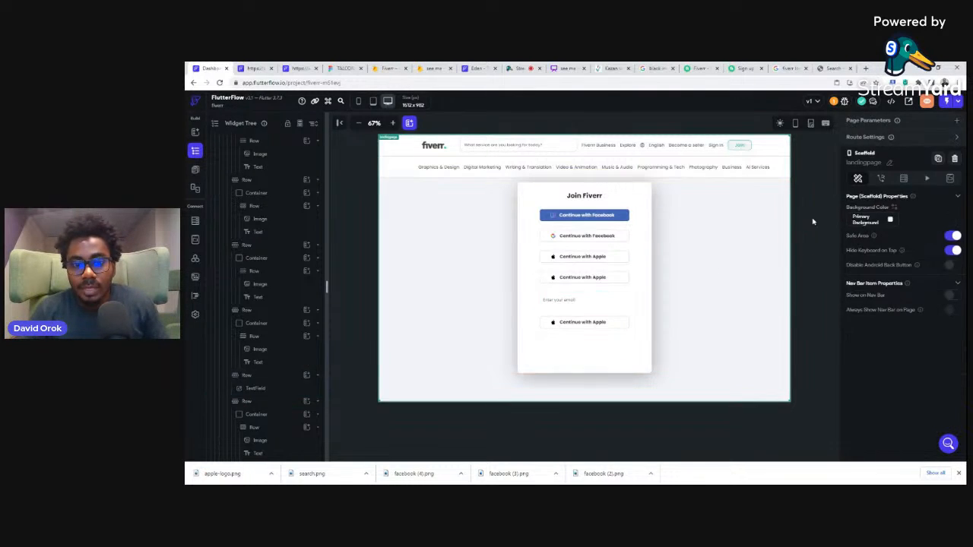
Step: Set the email text field's border width to 2
{"action": "left_click", "coordinate": [606, 302]}
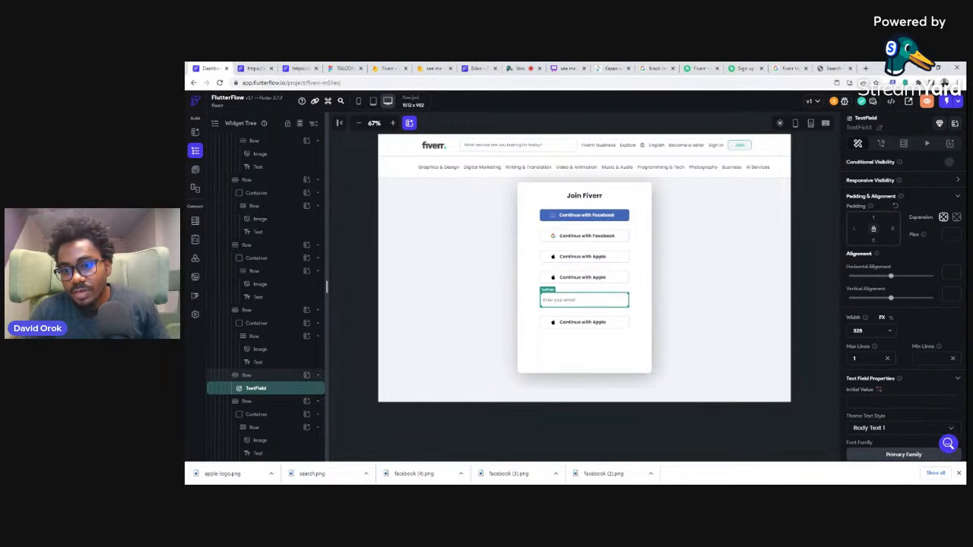
{"action": "scroll", "coordinate": [913, 318], "scroll_direction": "down", "scroll_amount": 5}
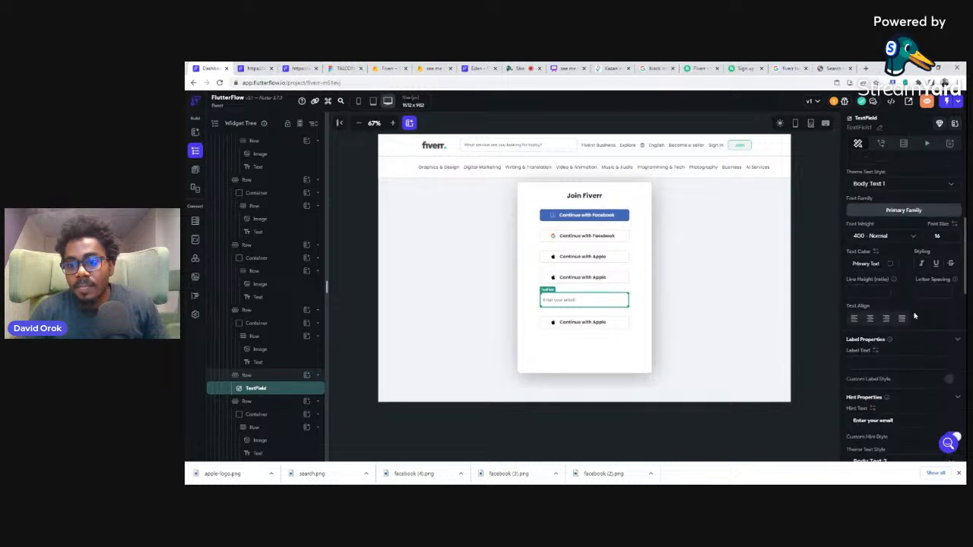
{"action": "scroll", "coordinate": [914, 316], "scroll_direction": "down", "scroll_amount": 5}
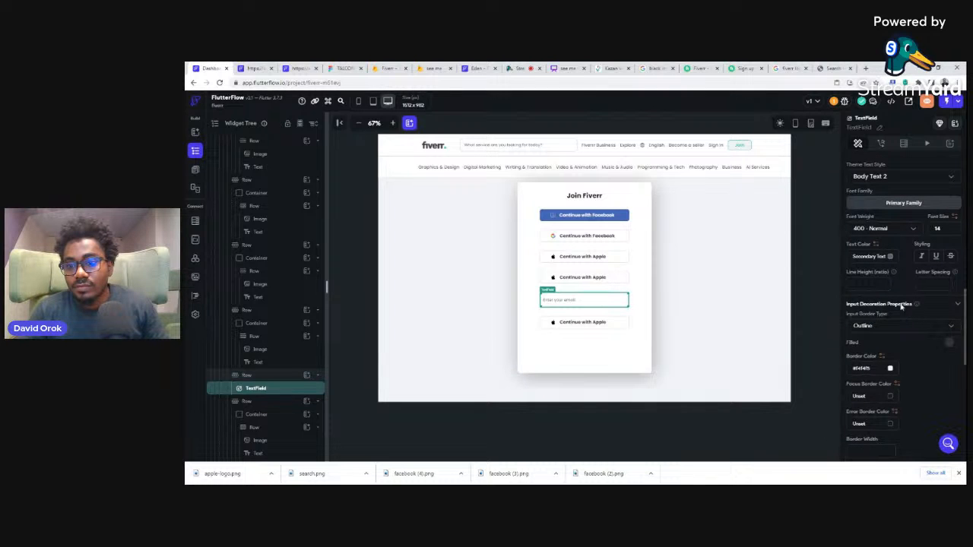
{"action": "scroll", "coordinate": [882, 331], "scroll_direction": "down", "scroll_amount": 2}
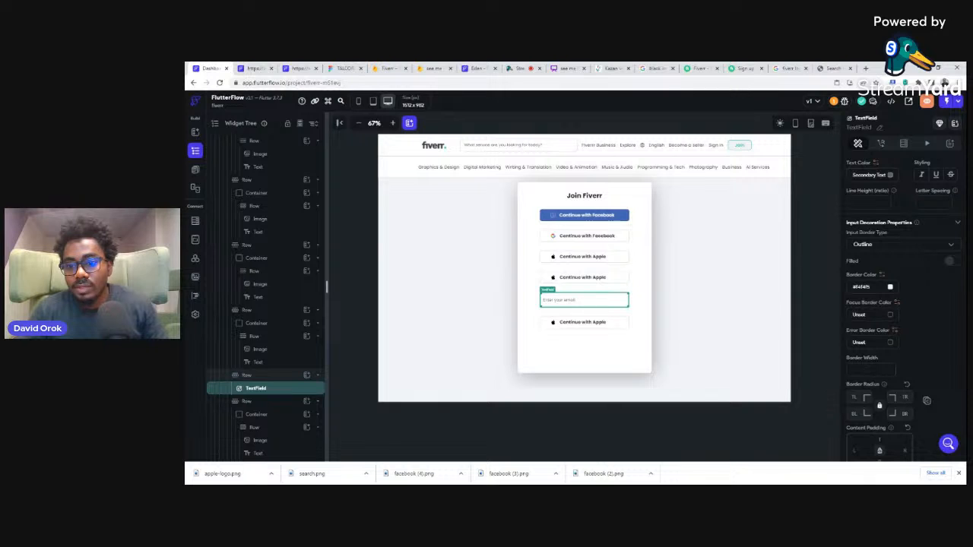
{"action": "left_click", "coordinate": [871, 371]}
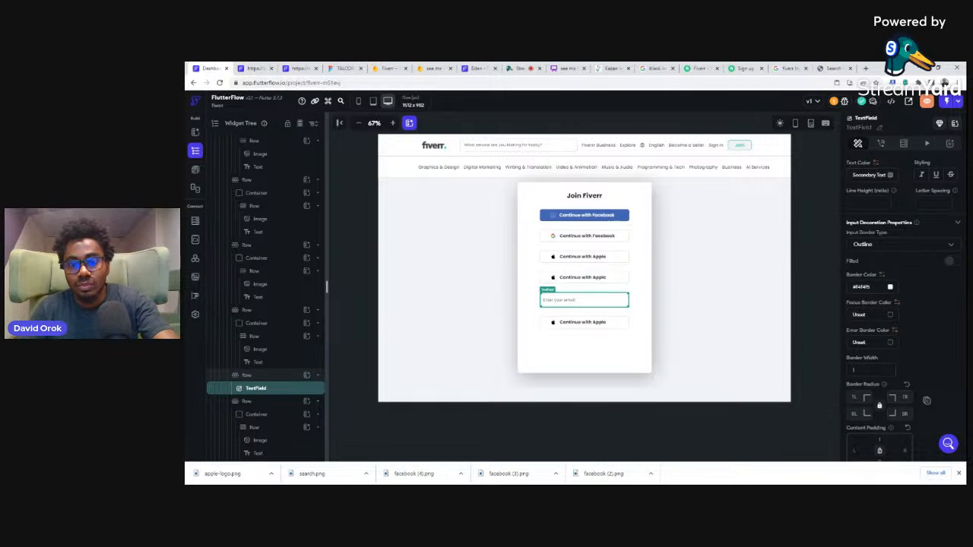
{"action": "left_click", "coordinate": [822, 309]}
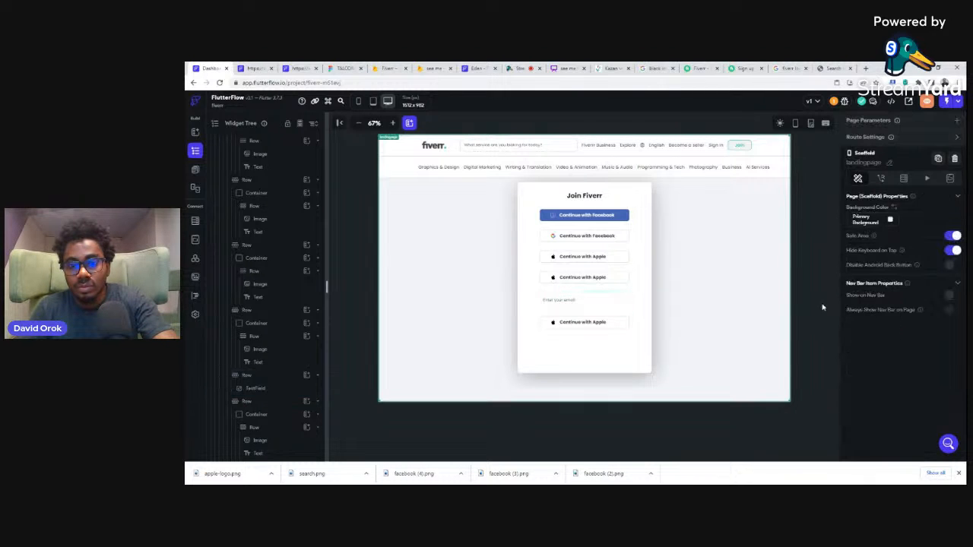
Step: Set the email text field's border width to 1
{"action": "left_click", "coordinate": [623, 303]}
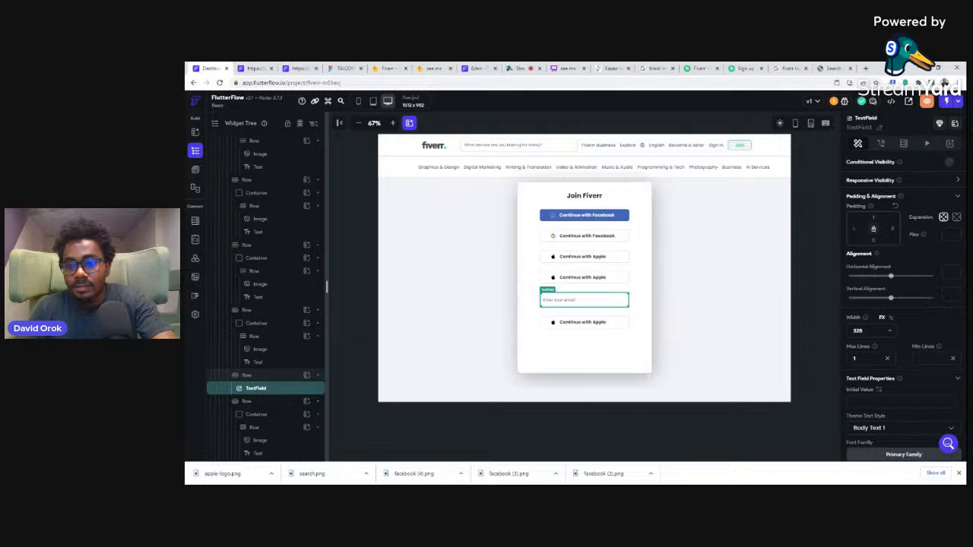
{"action": "scroll", "coordinate": [889, 351], "scroll_direction": "down", "scroll_amount": 7}
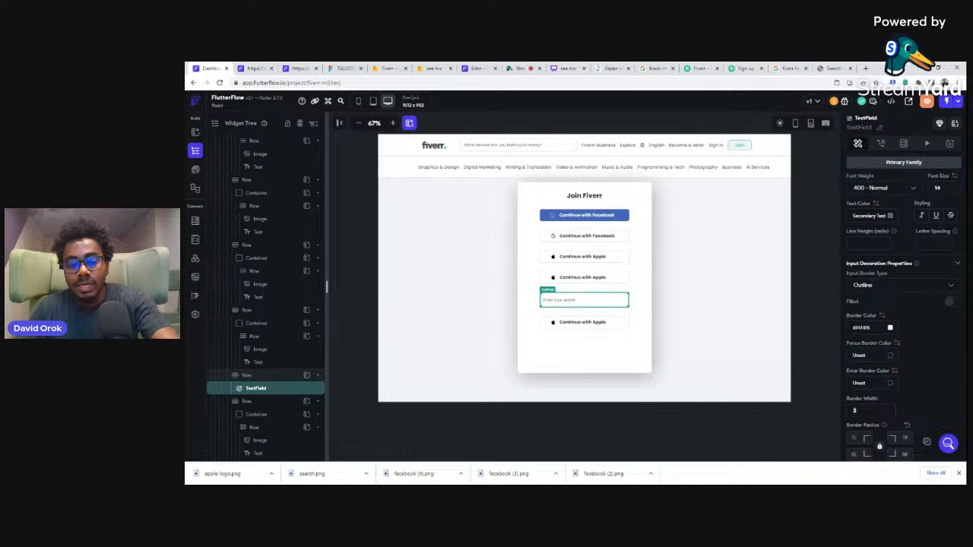
{"action": "left_click", "coordinate": [815, 275]}
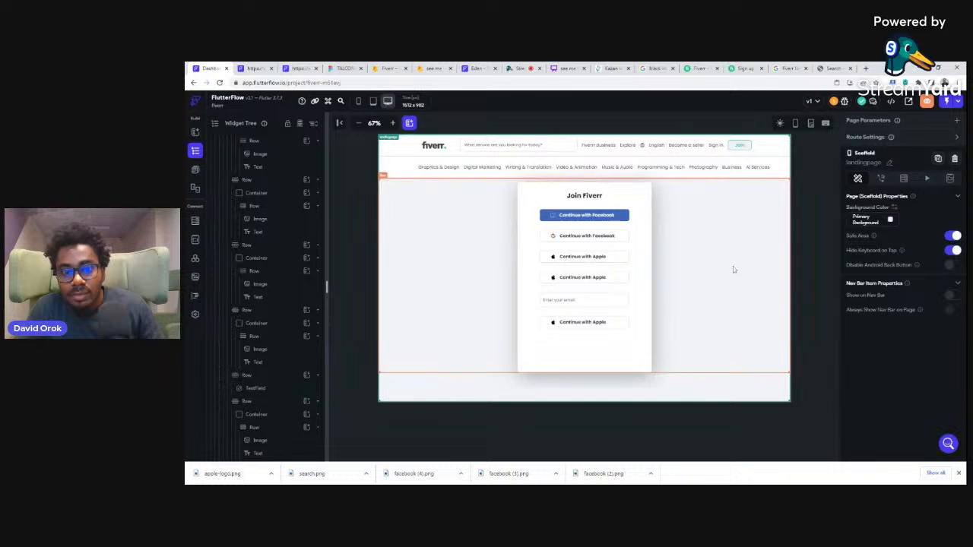
Step: Set the email text field's border color to the recent grey #7F8185
{"action": "left_click", "coordinate": [627, 302]}
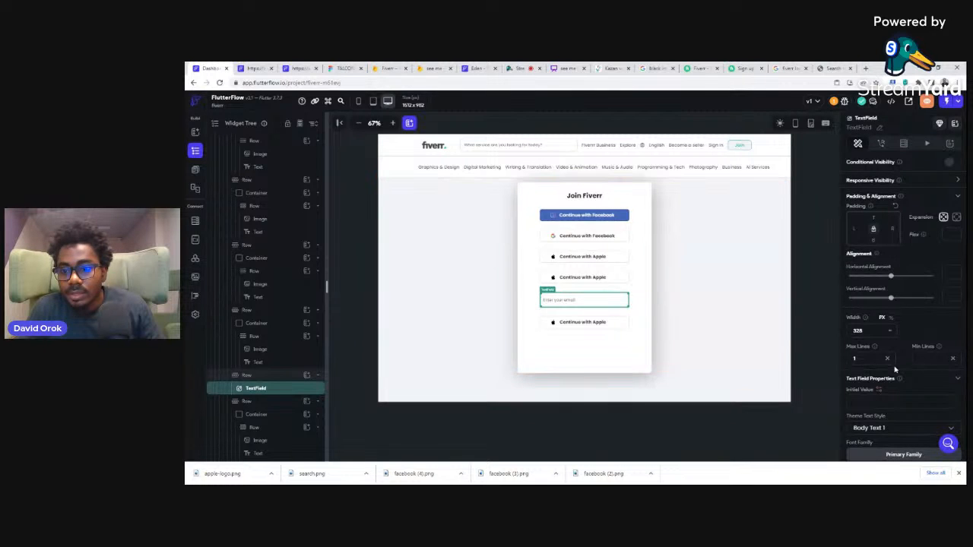
{"action": "scroll", "coordinate": [887, 354], "scroll_direction": "down", "scroll_amount": 10}
{"action": "scroll", "coordinate": [888, 354], "scroll_direction": "down", "scroll_amount": 2}
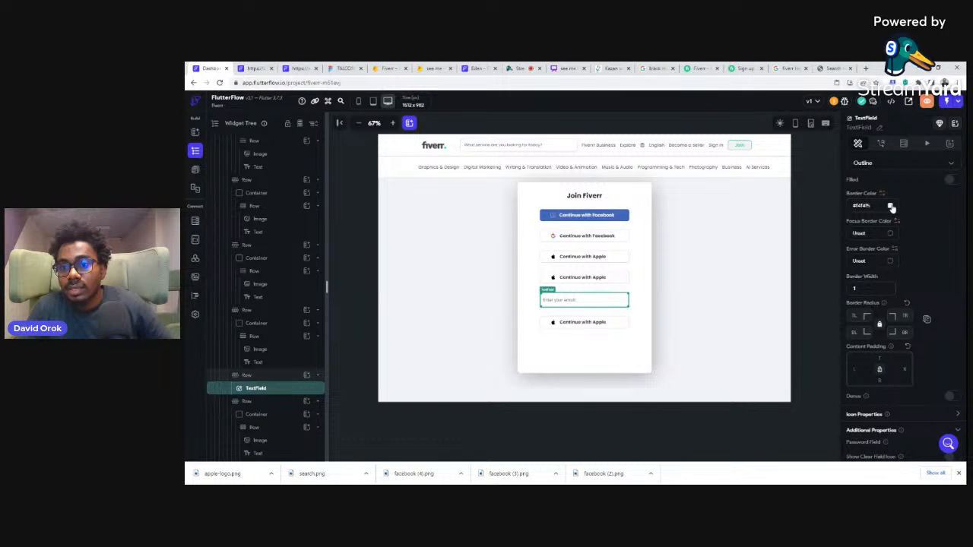
{"action": "left_click", "coordinate": [891, 206]}
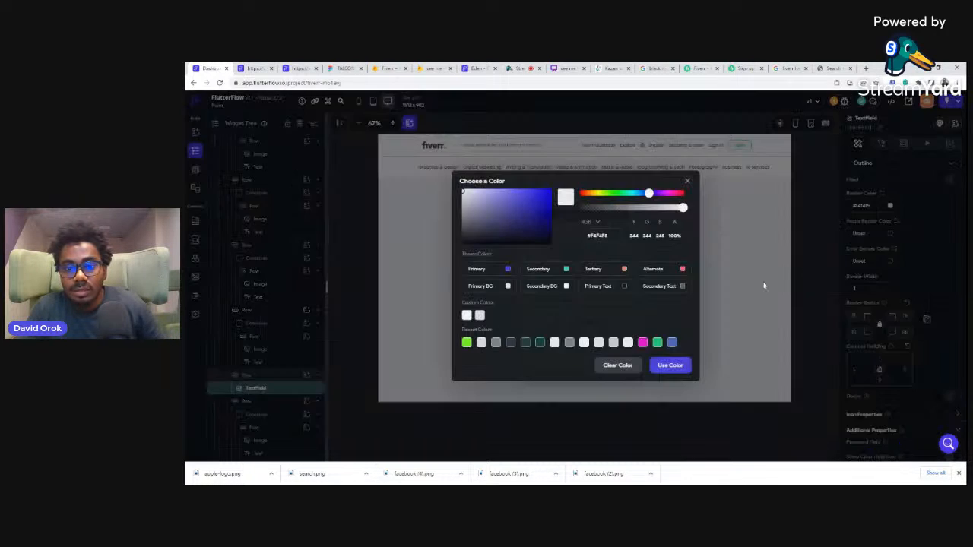
{"action": "left_click", "coordinate": [570, 344]}
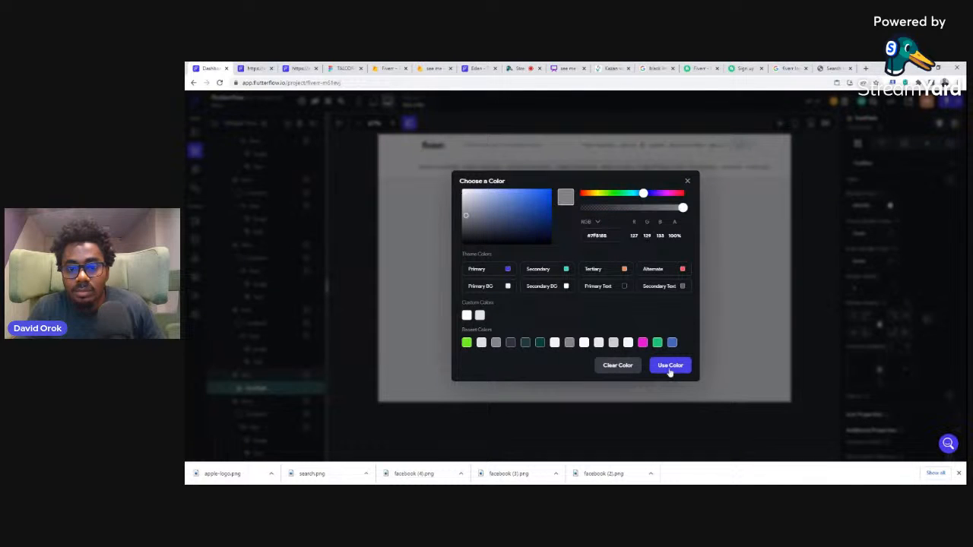
{"action": "left_click", "coordinate": [812, 286]}
{"action": "left_click", "coordinate": [813, 284]}
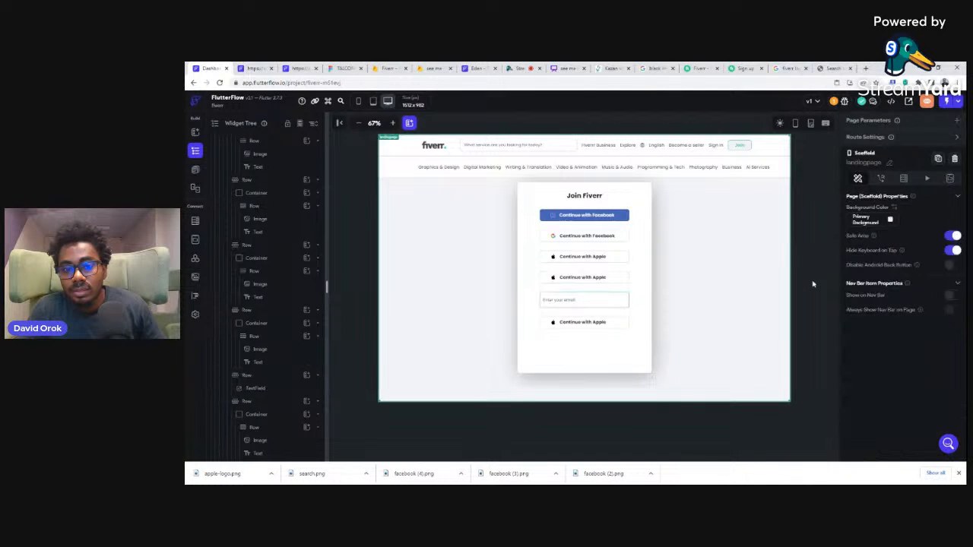
Step: Set the email text field's border color to the recent light grey #cbccce
{"action": "left_click", "coordinate": [602, 302]}
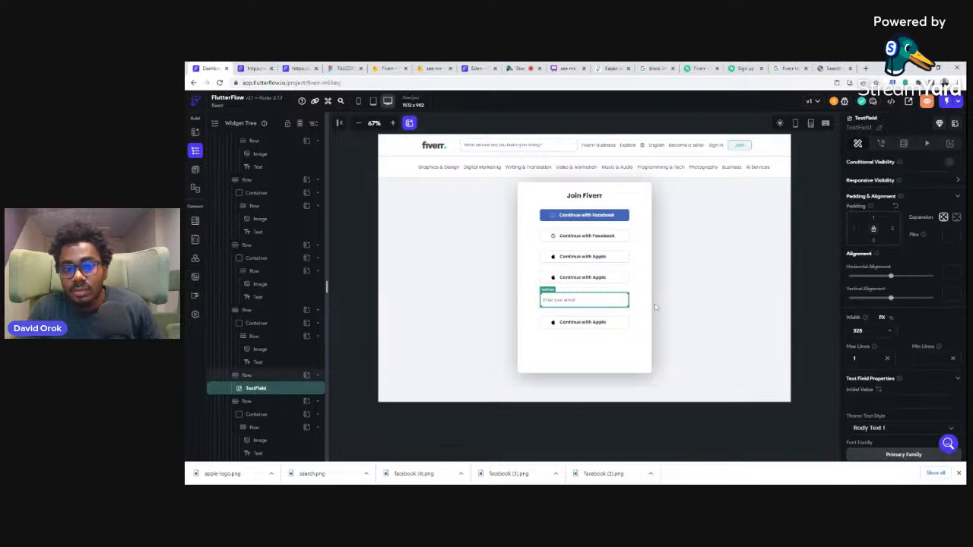
{"action": "scroll", "coordinate": [905, 335], "scroll_direction": "down", "scroll_amount": 4}
{"action": "scroll", "coordinate": [905, 335], "scroll_direction": "down", "scroll_amount": 3}
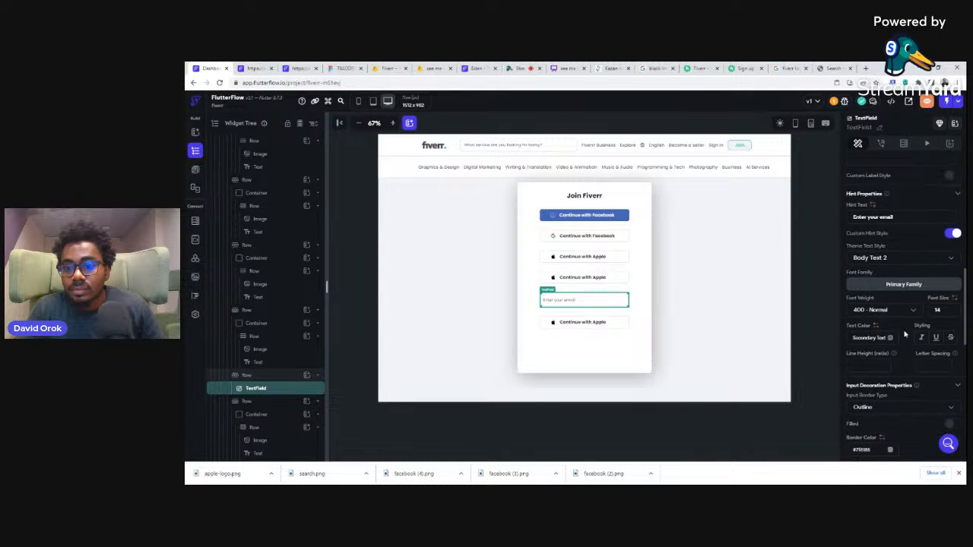
{"action": "scroll", "coordinate": [892, 338], "scroll_direction": "down", "scroll_amount": 3}
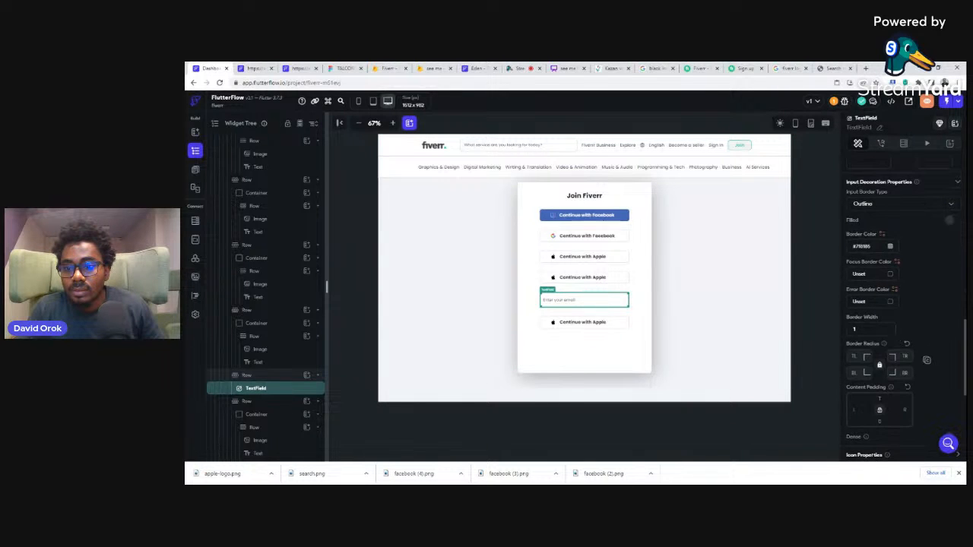
{"action": "left_click", "coordinate": [890, 248]}
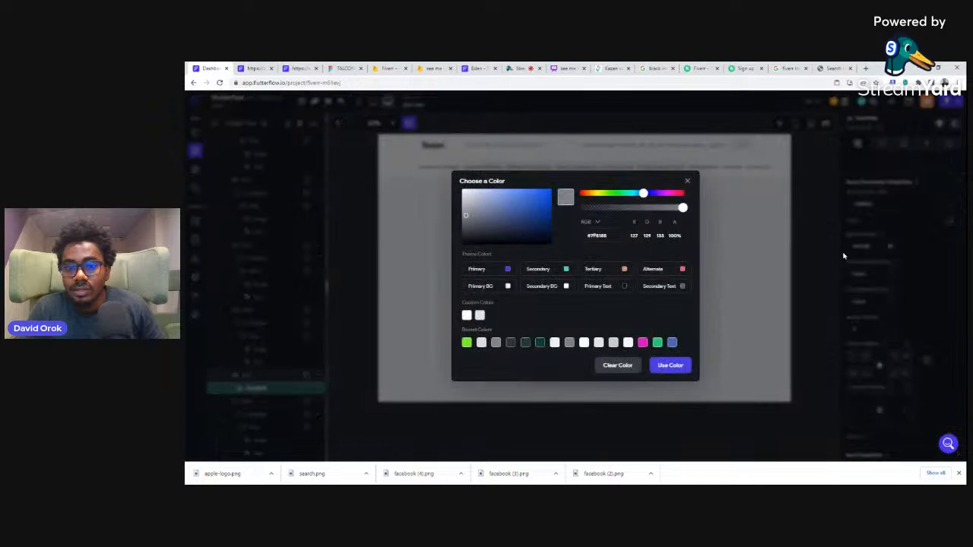
{"action": "left_click", "coordinate": [614, 343]}
{"action": "left_click", "coordinate": [669, 365]}
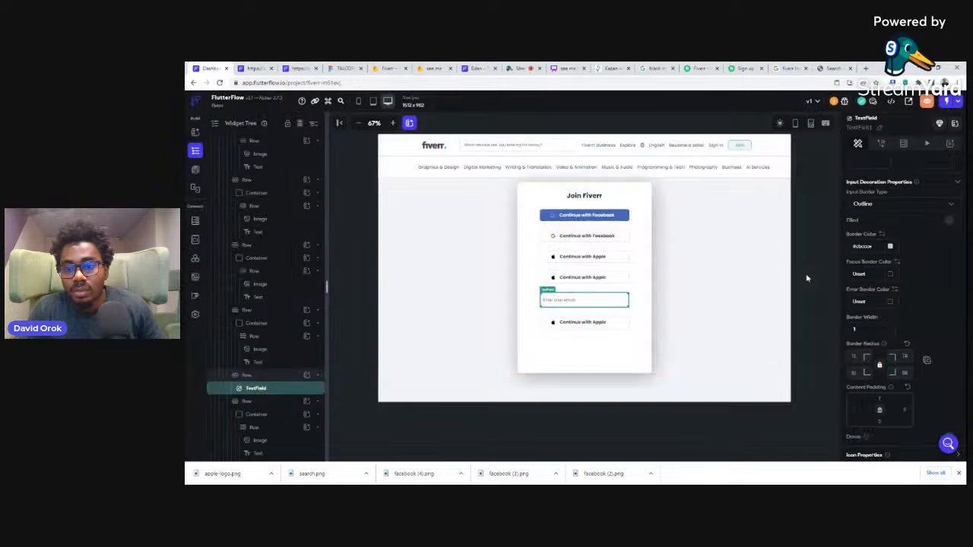
{"action": "left_click", "coordinate": [808, 279]}
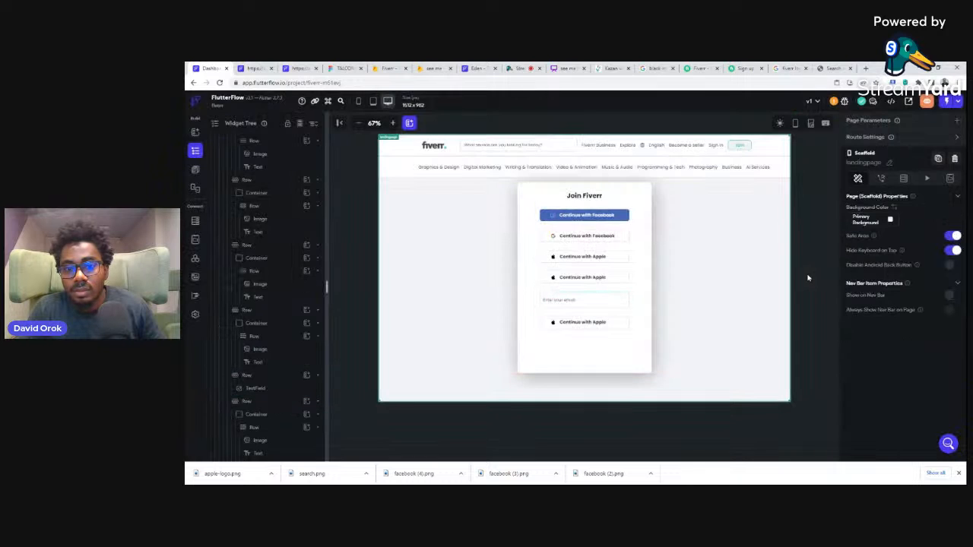
Step: Set the email text field's border radius to 8 on all corners
{"action": "left_click", "coordinate": [605, 301]}
{"action": "scroll", "coordinate": [898, 373], "scroll_direction": "down", "scroll_amount": 5}
{"action": "scroll", "coordinate": [898, 373], "scroll_direction": "down", "scroll_amount": 5}
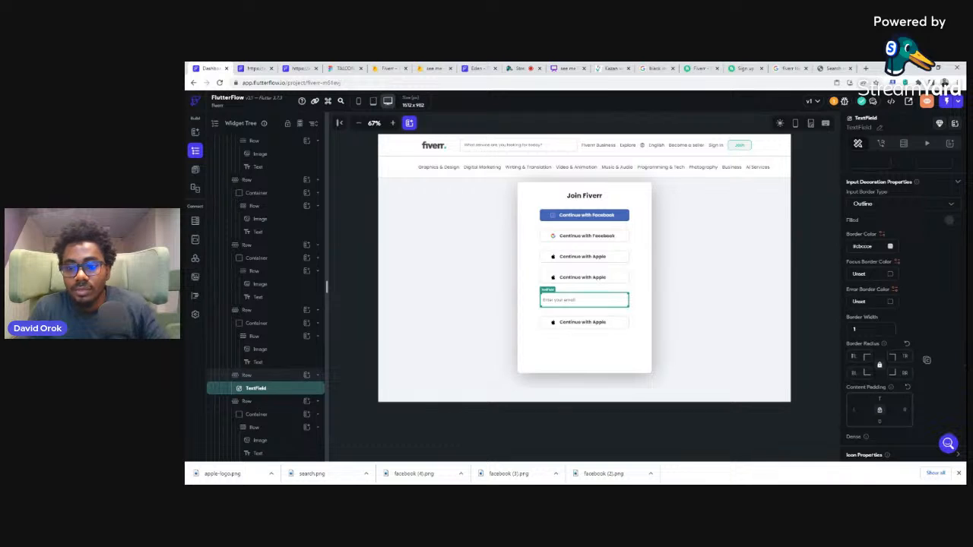
{"action": "left_click", "coordinate": [805, 309]}
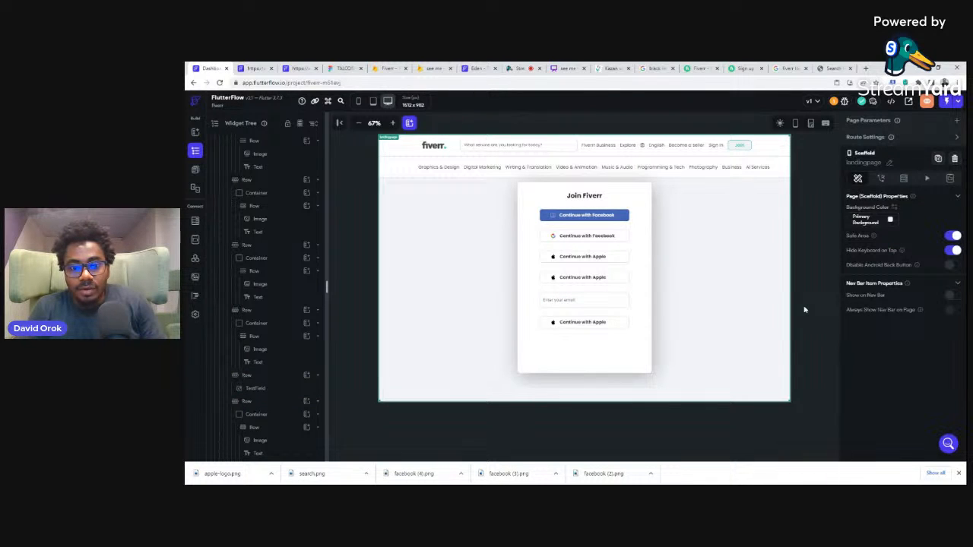
Step: Check the layout below the email field on the Fiverr sign-up page, then delete the Apple button container from FlutterFlow's last row
{"action": "left_click", "coordinate": [730, 66]}
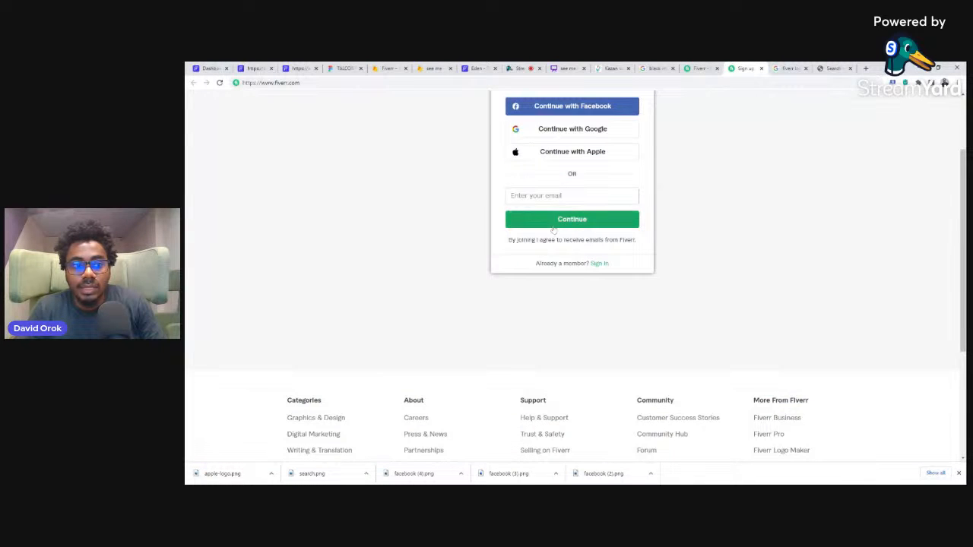
{"action": "left_click", "coordinate": [207, 68]}
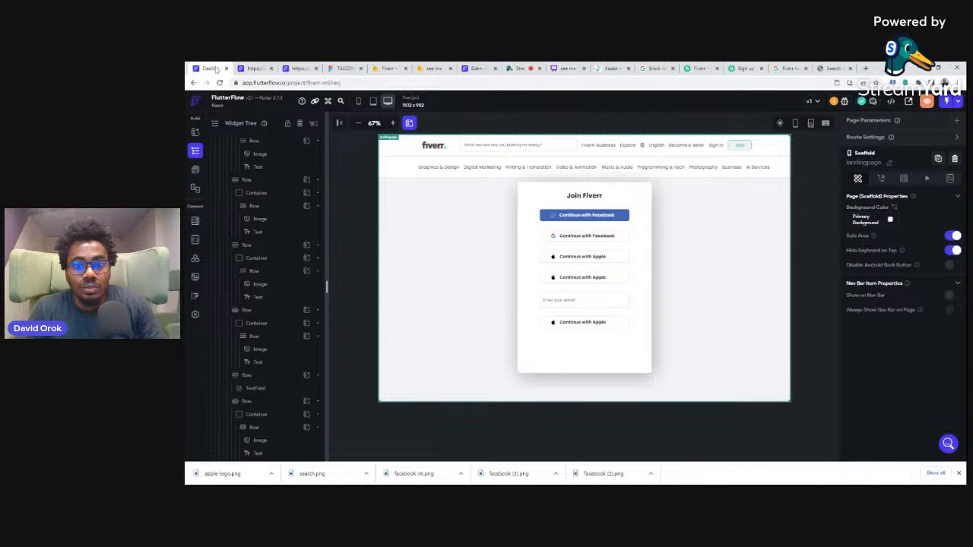
{"action": "left_click", "coordinate": [617, 325]}
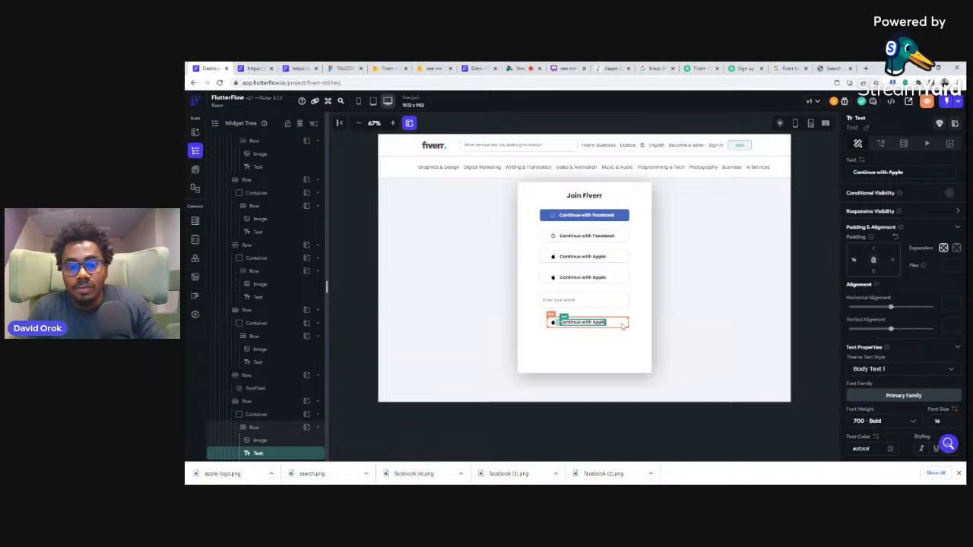
{"action": "key", "text": "Delete"}
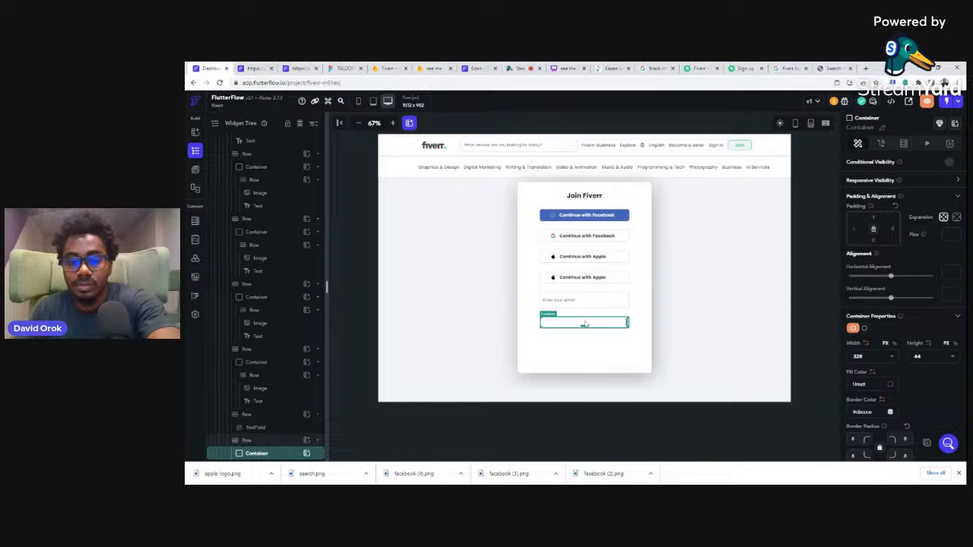
{"action": "key", "text": "Delete"}
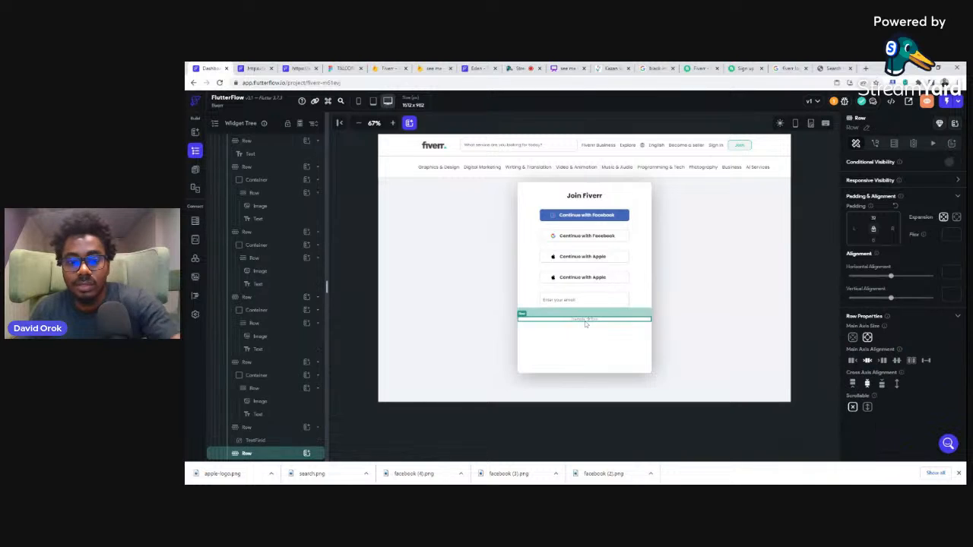
Step: Add a Button widget to the emptied row below the email text field
{"action": "left_click", "coordinate": [306, 454]}
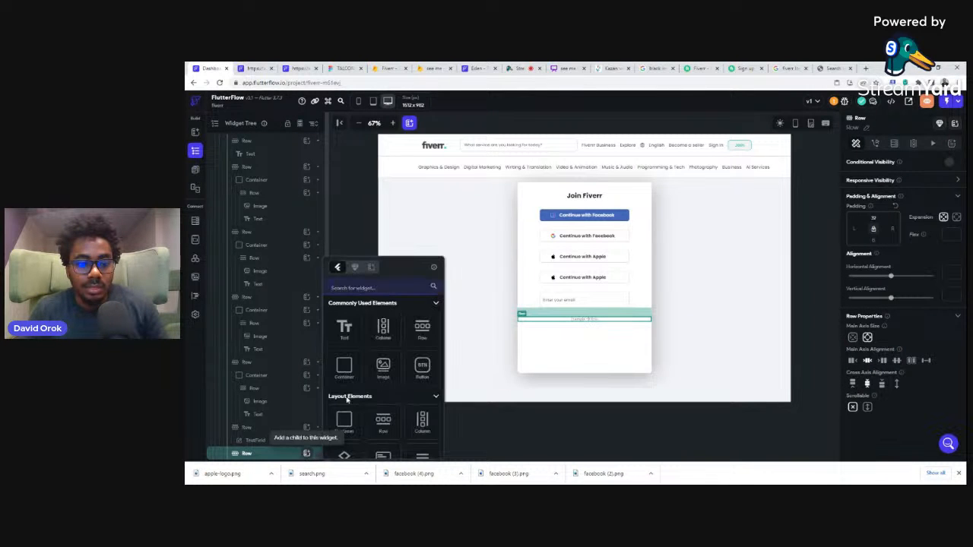
{"action": "left_click", "coordinate": [420, 369]}
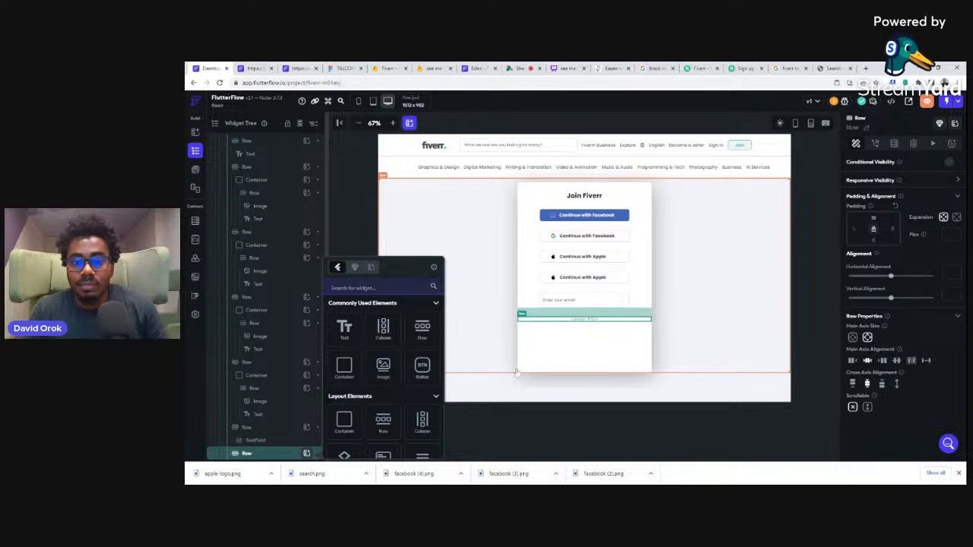
{"action": "left_click", "coordinate": [870, 342]}
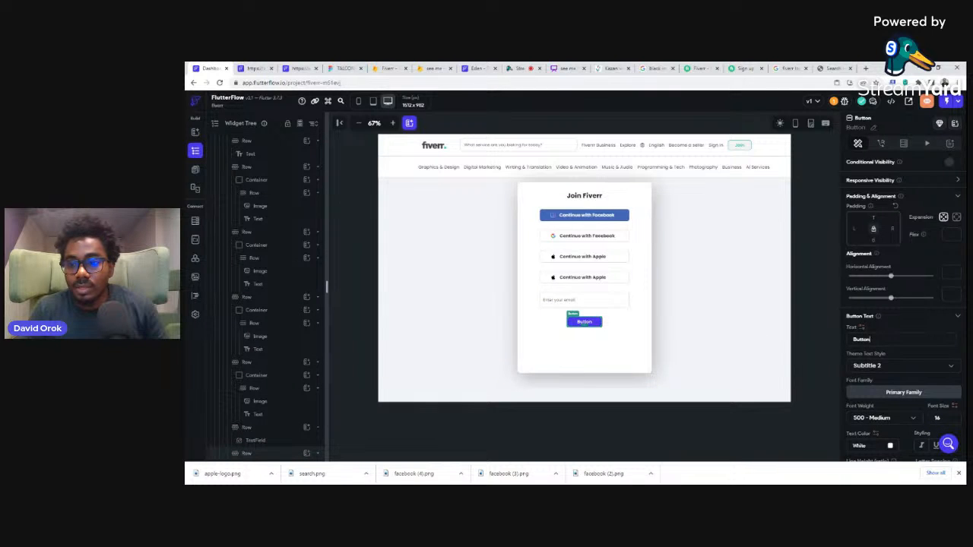
Step: Set the new button's width to 328 and change its text to Continue
{"action": "scroll", "coordinate": [870, 342], "scroll_direction": "down", "scroll_amount": 3}
{"action": "double_click", "coordinate": [858, 313]}
{"action": "type", "text": "32"}
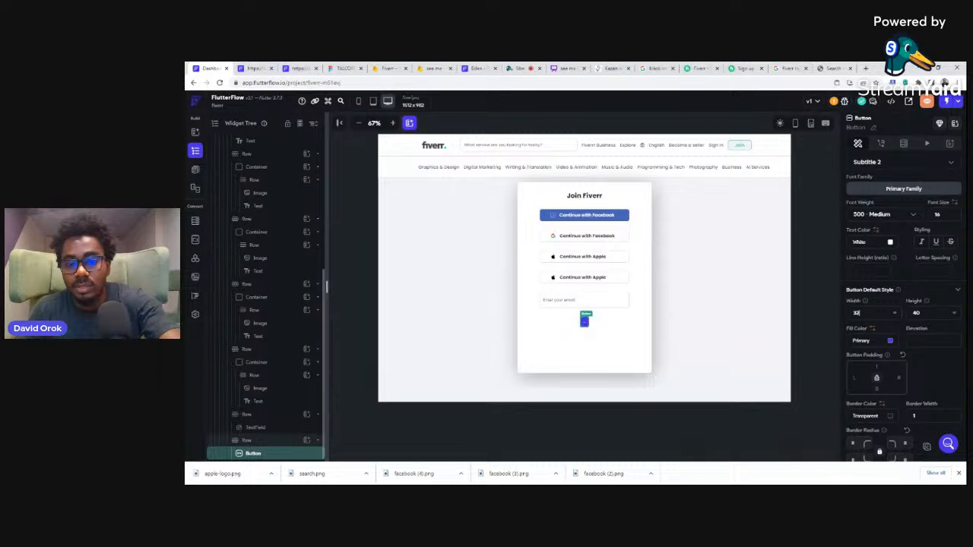
{"action": "type", "text": "8"}
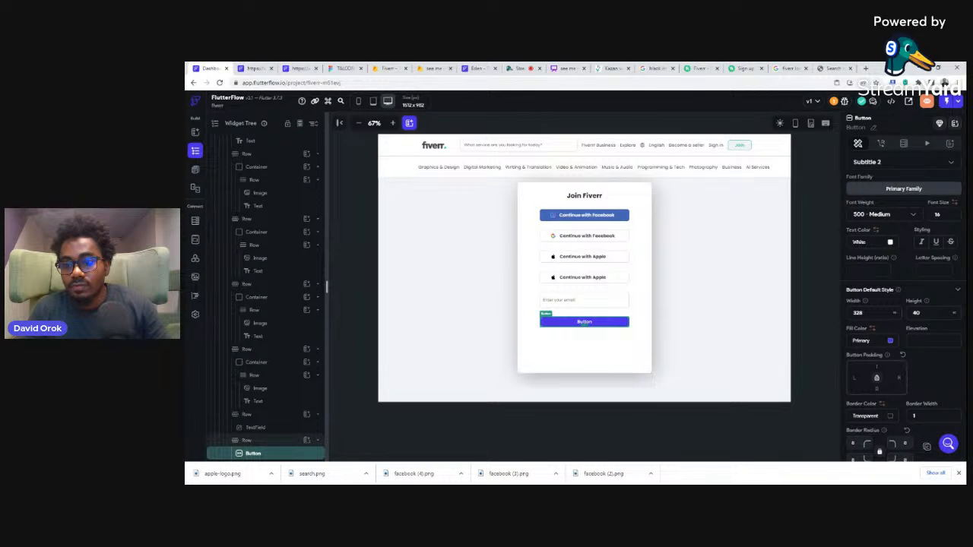
{"action": "scroll", "coordinate": [899, 277], "scroll_direction": "up", "scroll_amount": 3}
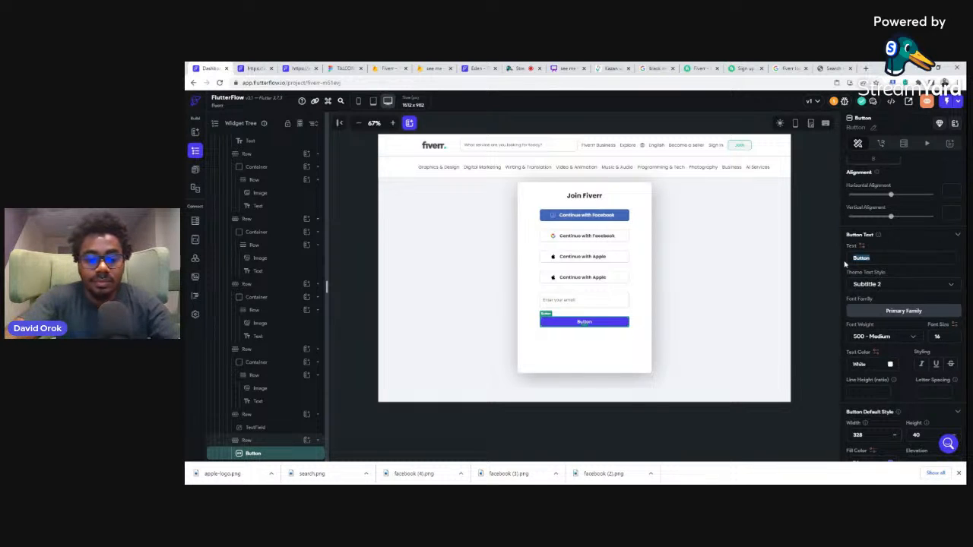
{"action": "type", "text": "Continue"}
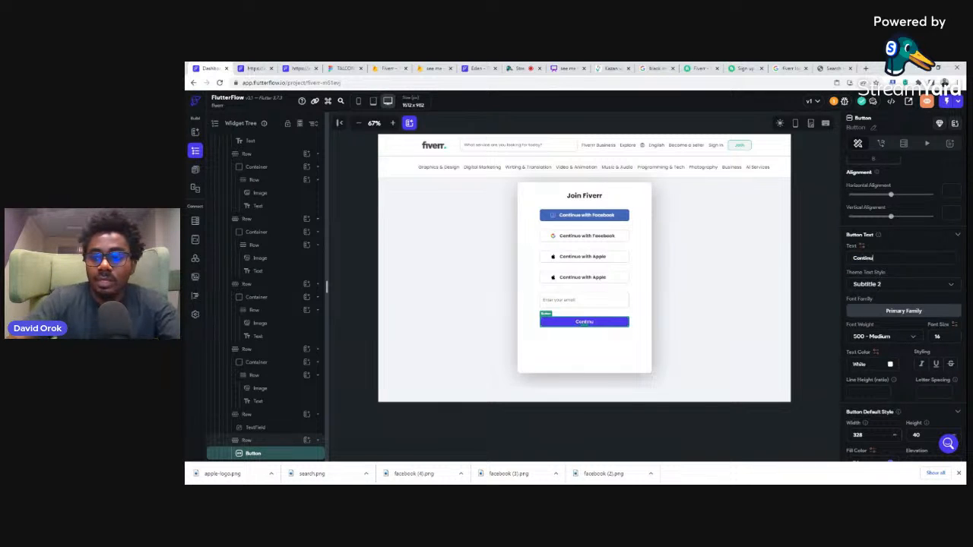
Step: Check the Continue button on the Fiverr sign-up page, then set FlutterFlow's button fill color to the recent green #1DBF73
{"action": "left_click", "coordinate": [742, 68]}
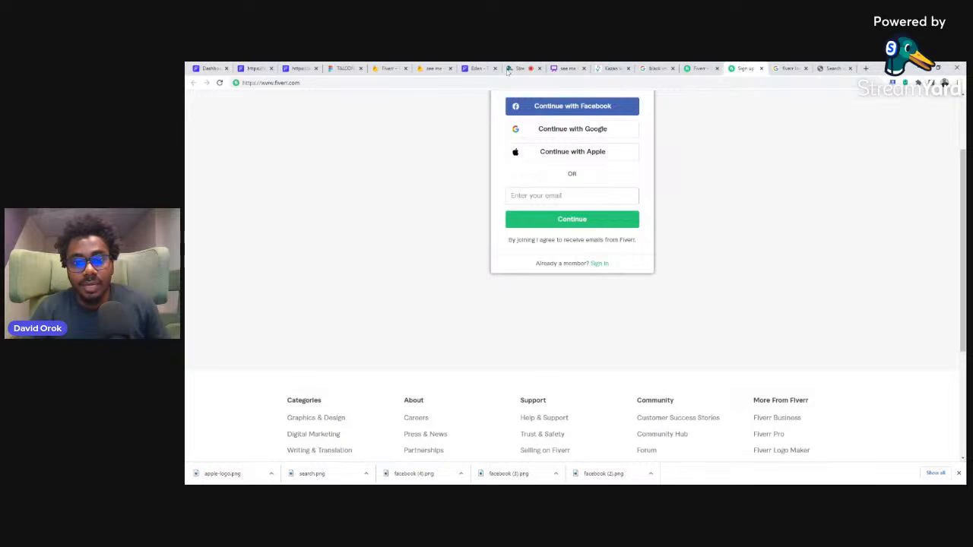
{"action": "left_click", "coordinate": [209, 68]}
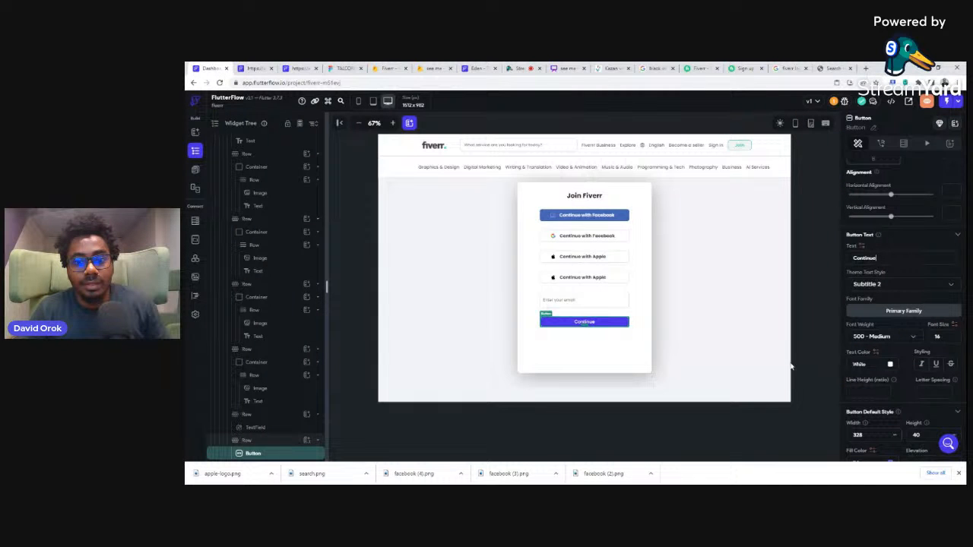
{"action": "scroll", "coordinate": [895, 368], "scroll_direction": "down", "scroll_amount": 2}
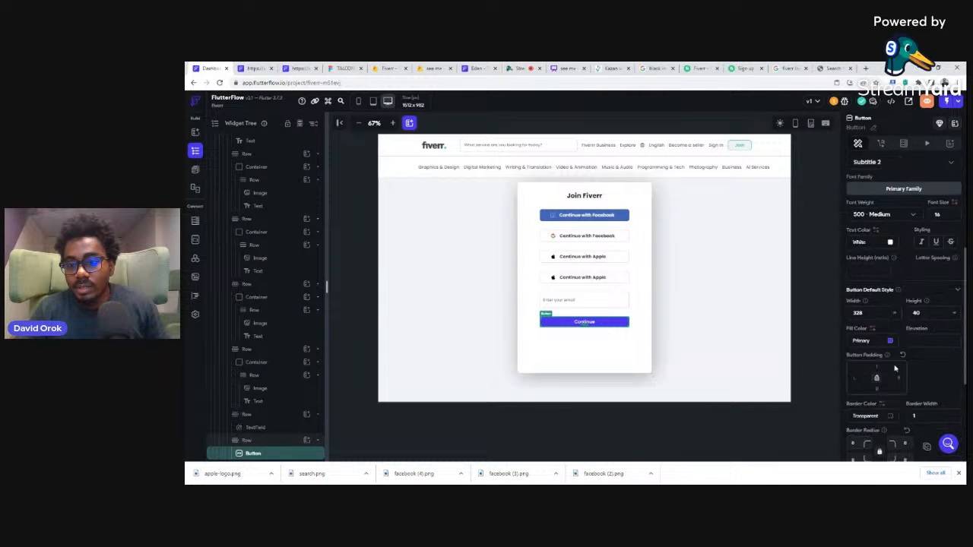
{"action": "left_click", "coordinate": [890, 344]}
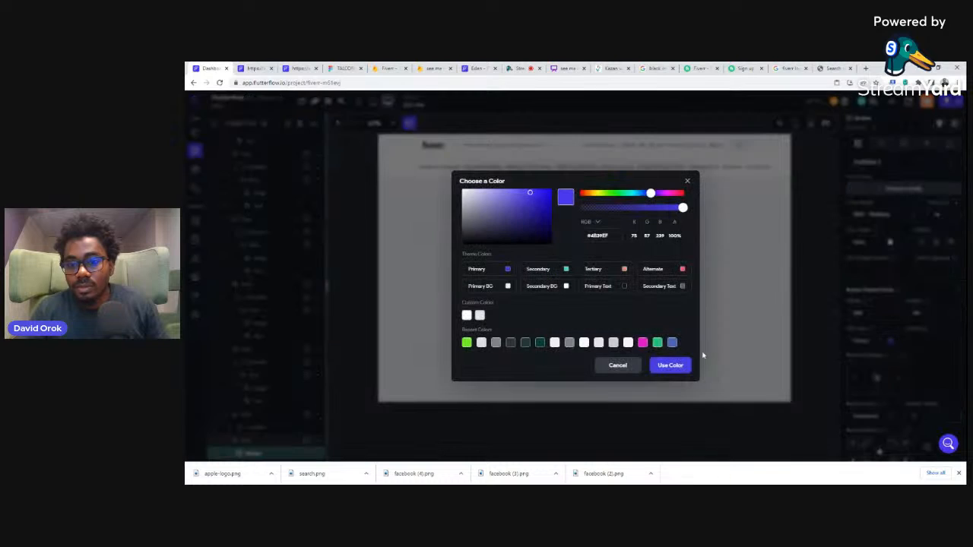
{"action": "left_click", "coordinate": [658, 344]}
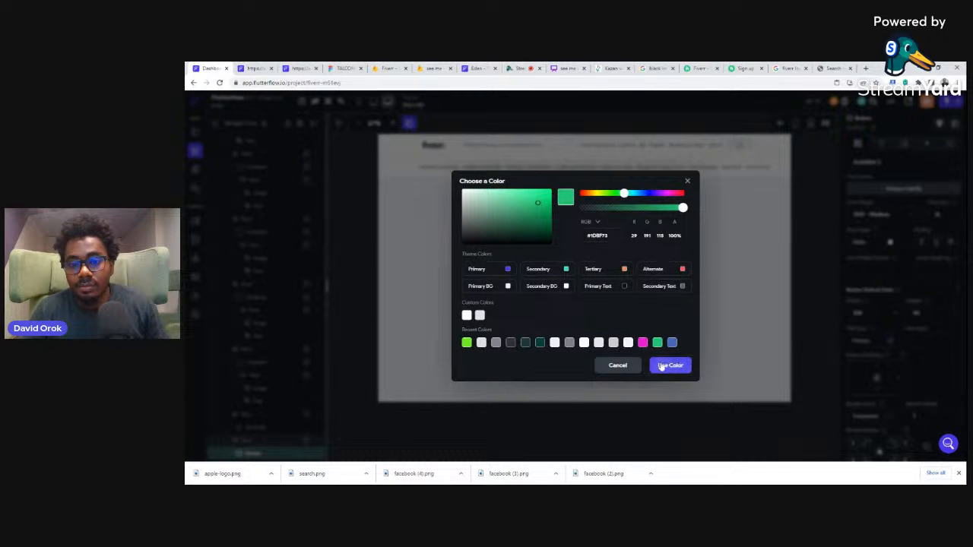
{"action": "left_click", "coordinate": [807, 305]}
{"action": "left_click", "coordinate": [807, 305]}
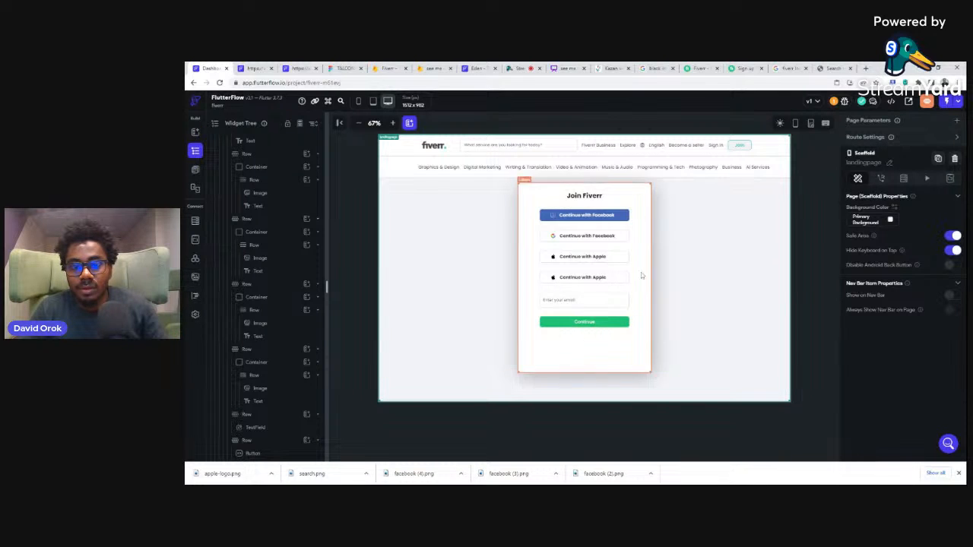
Step: Check what follows the Continue button on the Fiverr sign-up page, then duplicate the Continue button's row twice in FlutterFlow
{"action": "left_click", "coordinate": [744, 68]}
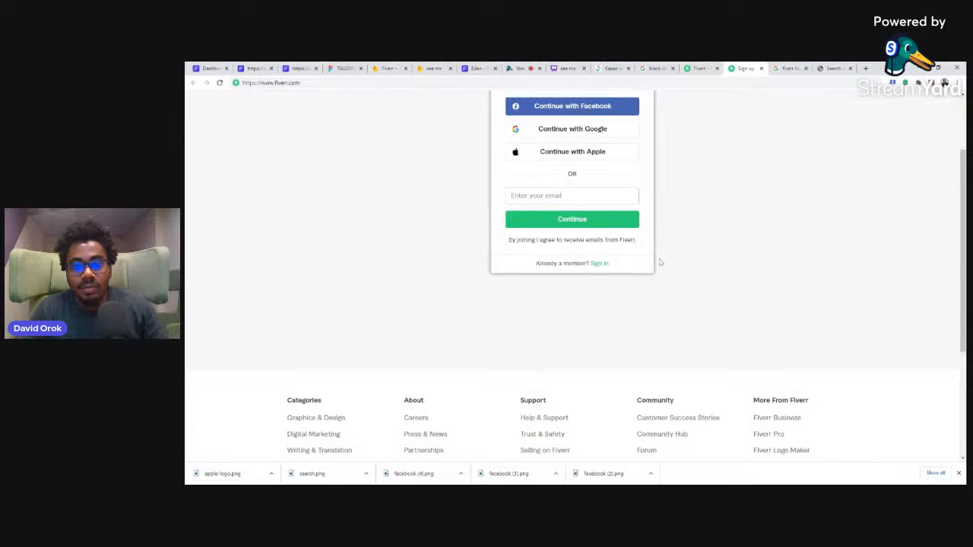
{"action": "left_click", "coordinate": [215, 69]}
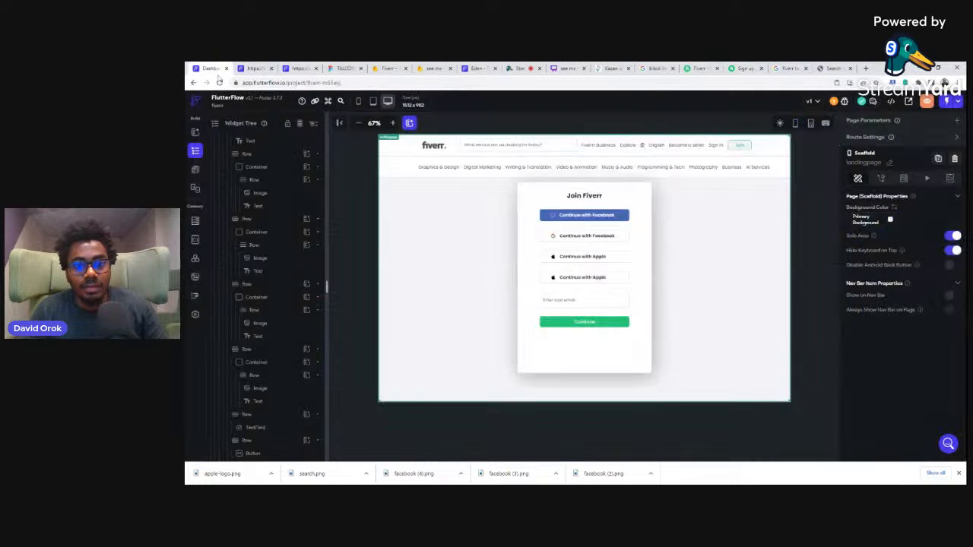
{"action": "left_click", "coordinate": [639, 324]}
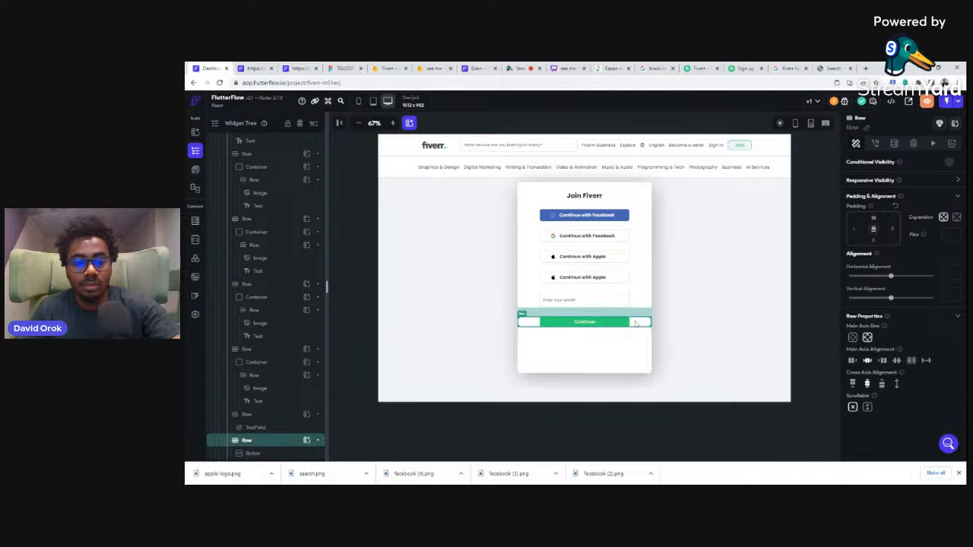
{"action": "key", "text": "ctrl+d"}
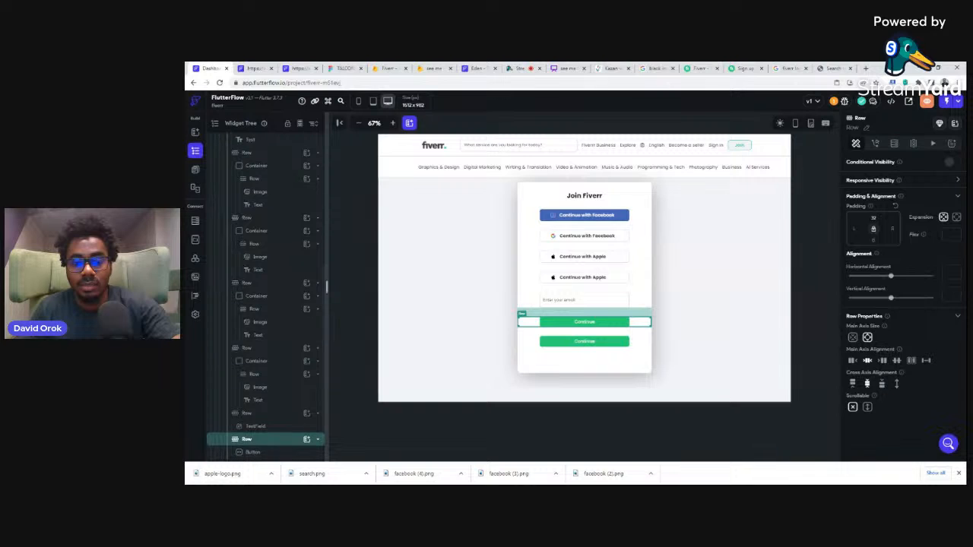
{"action": "key", "text": "ctrl+d"}
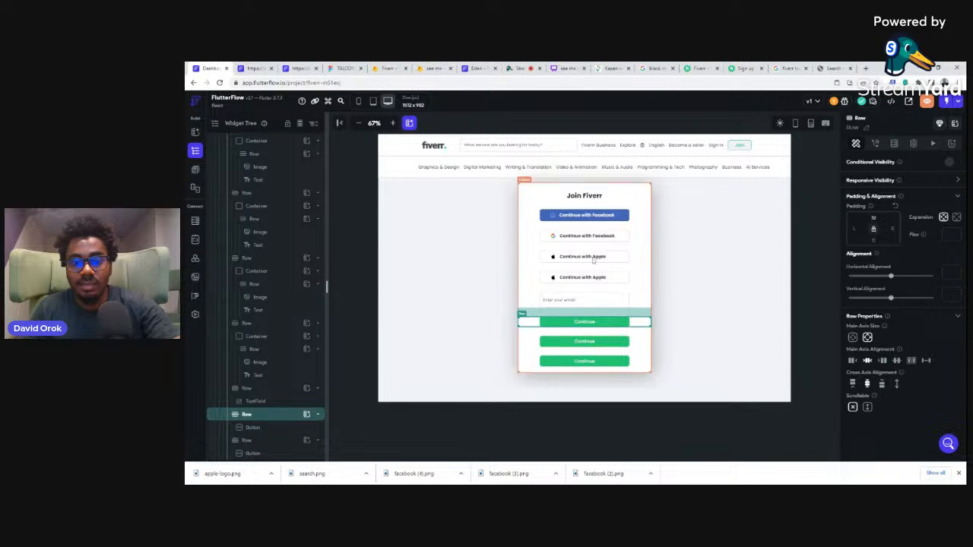
Step: Copy the "Already a member?" text from the Fiverr sign-up page, then delete the Continue button from FlutterFlow's last row
{"action": "left_click", "coordinate": [628, 363]}
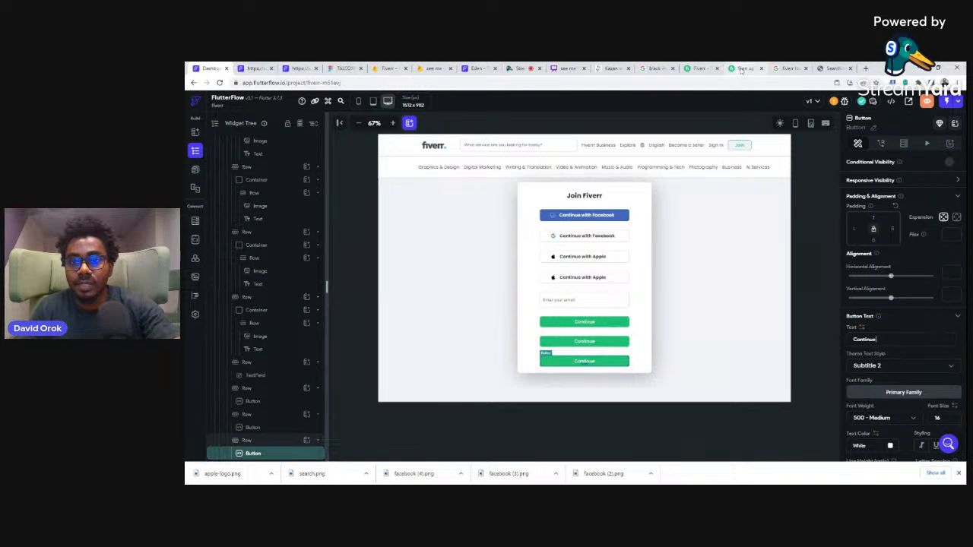
{"action": "left_click", "coordinate": [741, 69]}
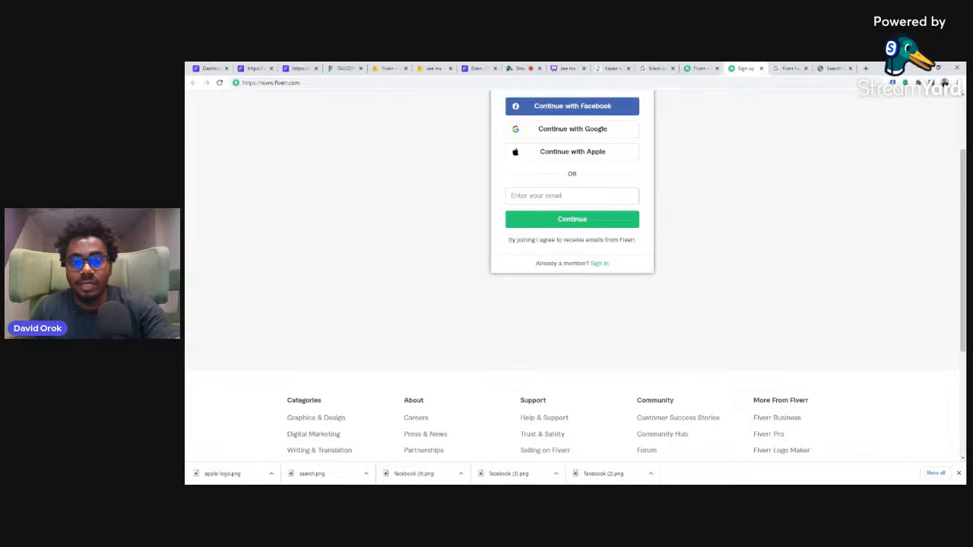
{"action": "left_click_drag", "start_coordinate": [537, 264], "coordinate": [584, 264]}
{"action": "left_click", "coordinate": [207, 68]}
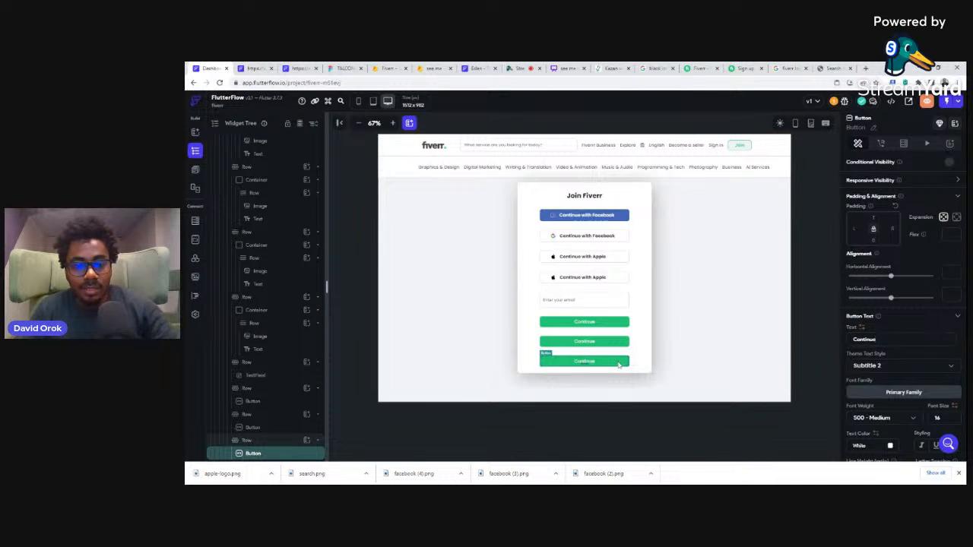
{"action": "key", "text": "Delete"}
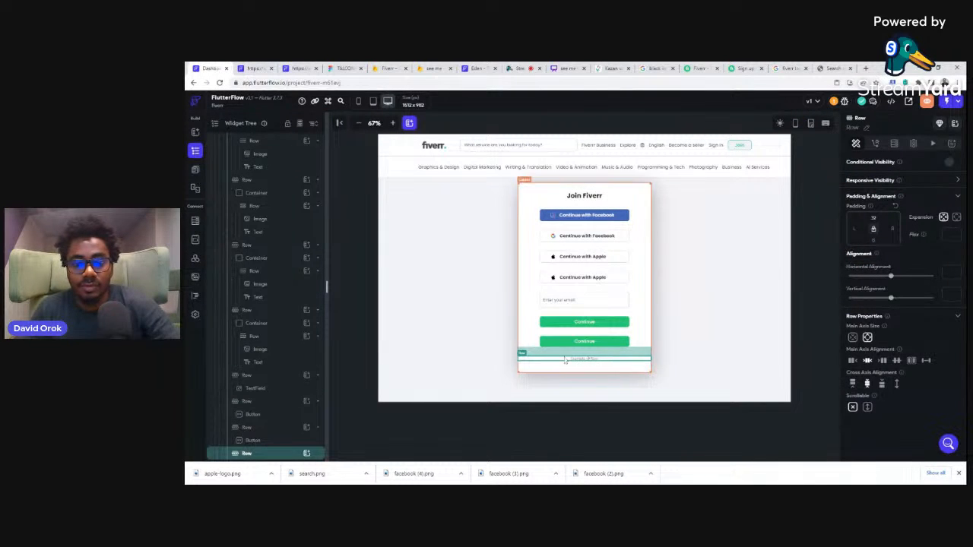
Step: Add a Text widget to the emptied last row and set its text to "Already a member?" on a single line
{"action": "left_click", "coordinate": [307, 454]}
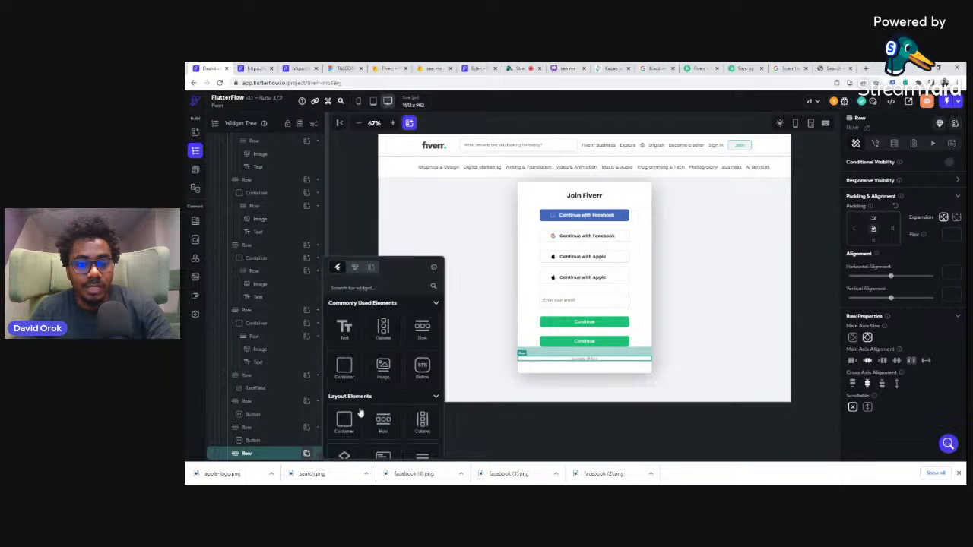
{"action": "left_click", "coordinate": [344, 327]}
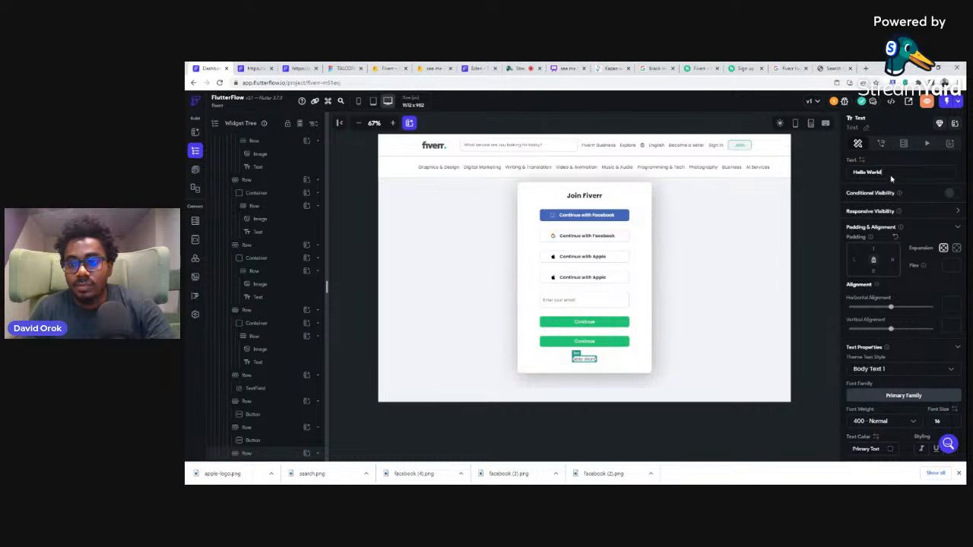
{"action": "left_click_drag", "start_coordinate": [882, 173], "coordinate": [847, 175]}
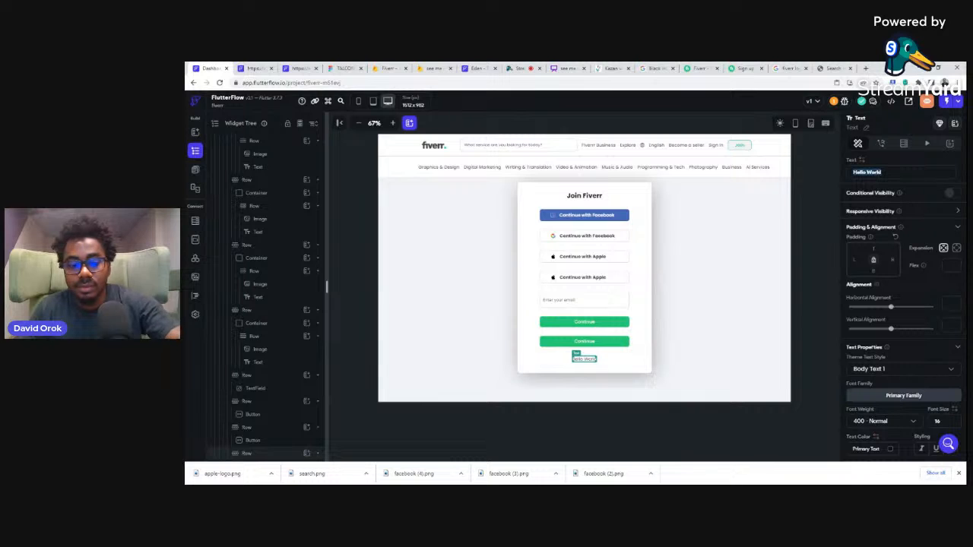
{"action": "type", "text": "Already a member?"}
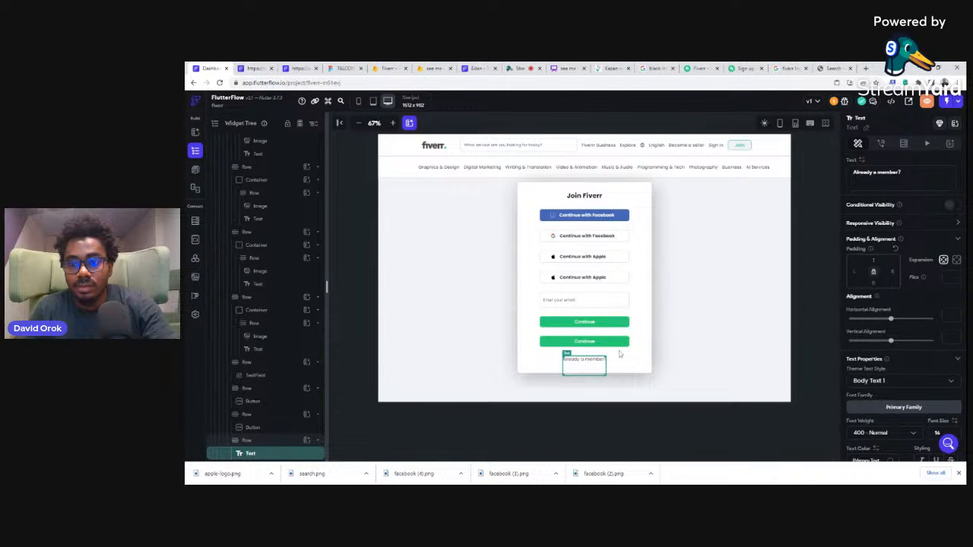
{"action": "key", "text": "BackSpace"}
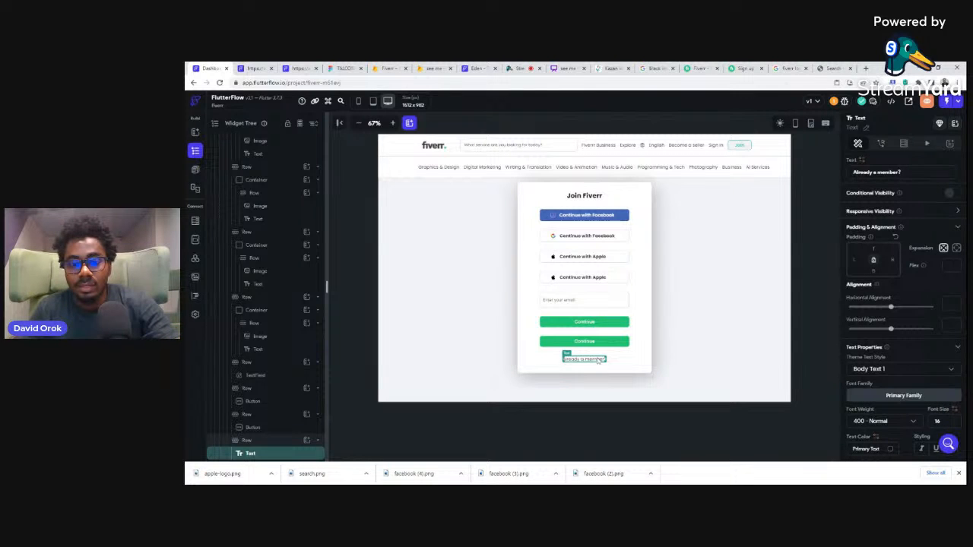
Step: Duplicate the "Already a member?" text, check the link wording on the Fiverr sign-up page, and change the copy's text to "Sign In"
{"action": "key", "text": "ctrl+d"}
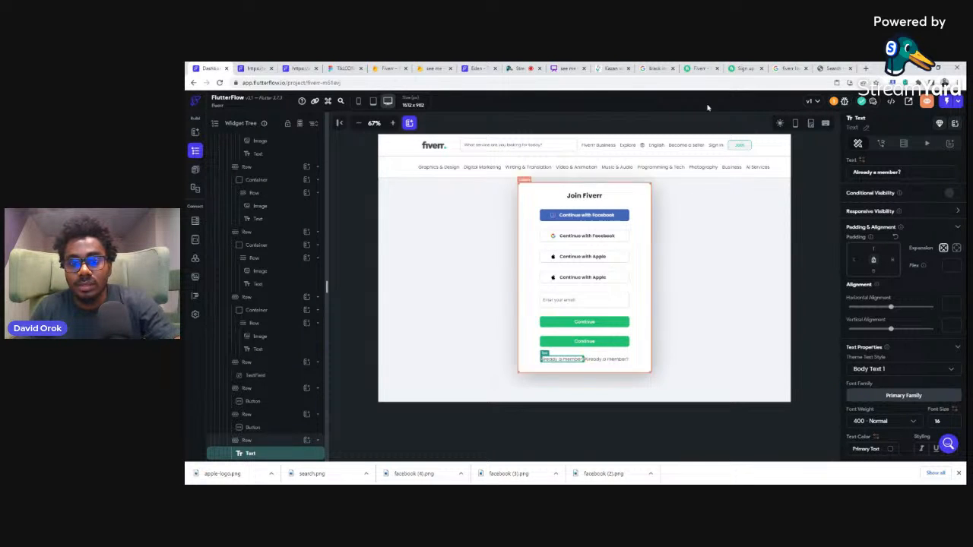
{"action": "left_click", "coordinate": [743, 68]}
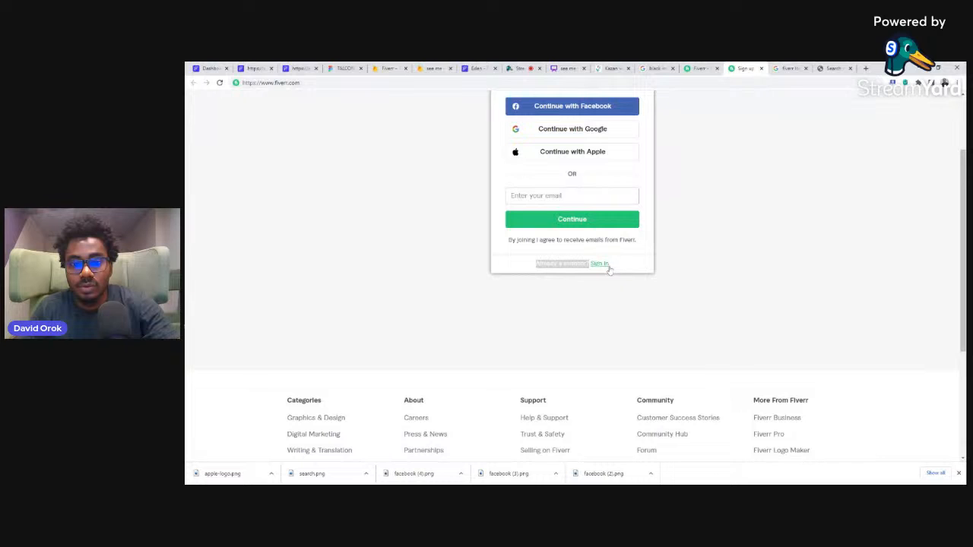
{"action": "left_click_drag", "start_coordinate": [612, 267], "coordinate": [594, 268]}
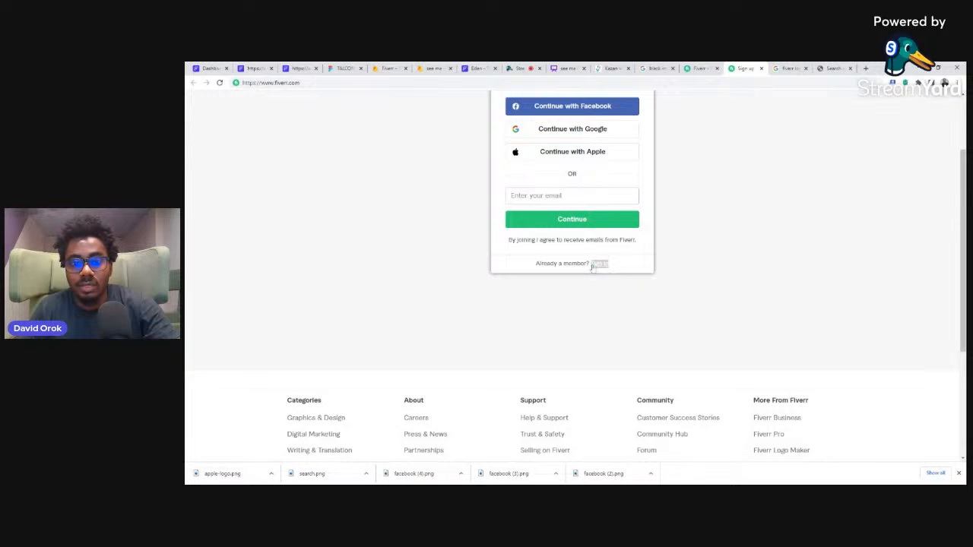
{"action": "left_click", "coordinate": [207, 68]}
{"action": "left_click", "coordinate": [601, 360]}
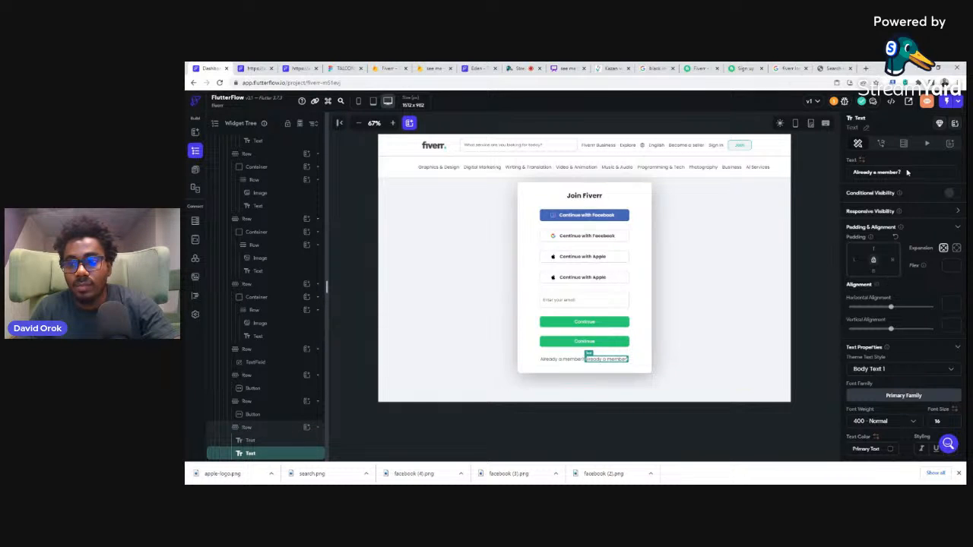
{"action": "left_click_drag", "start_coordinate": [907, 171], "coordinate": [844, 173]}
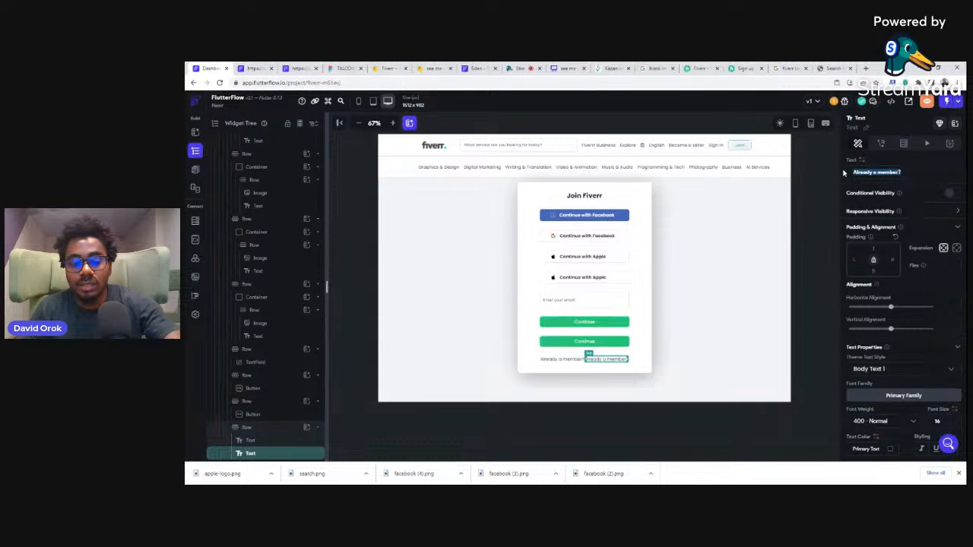
{"action": "type", "text": "Sign In"}
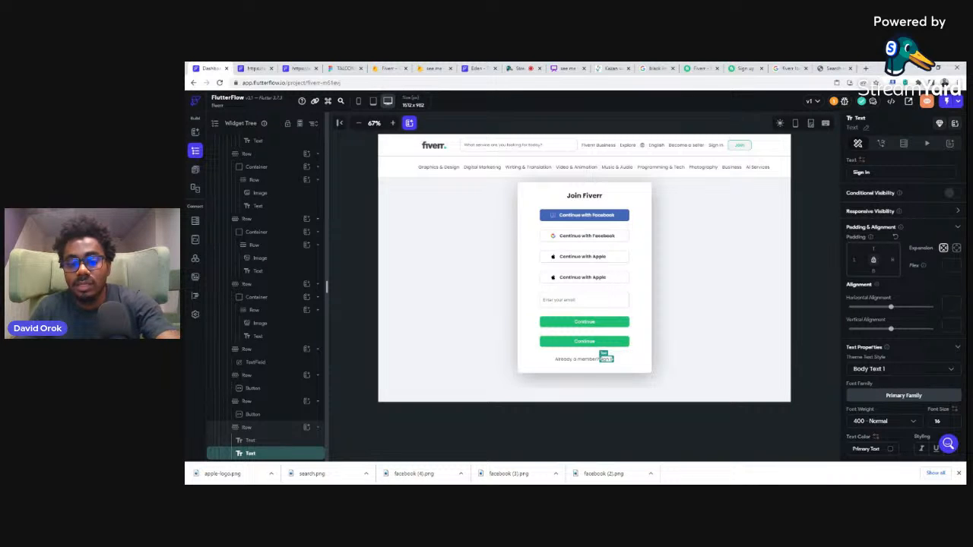
Step: Give the Sign In text a left padding of 8 and the recent green text color #1DBF73
{"action": "scroll", "coordinate": [934, 368], "scroll_direction": "down", "scroll_amount": 1}
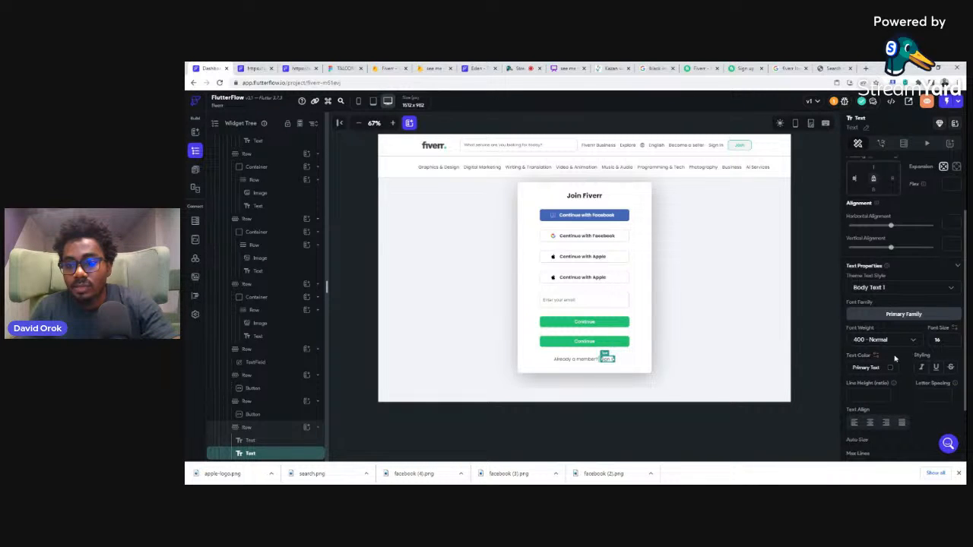
{"action": "left_click", "coordinate": [891, 368]}
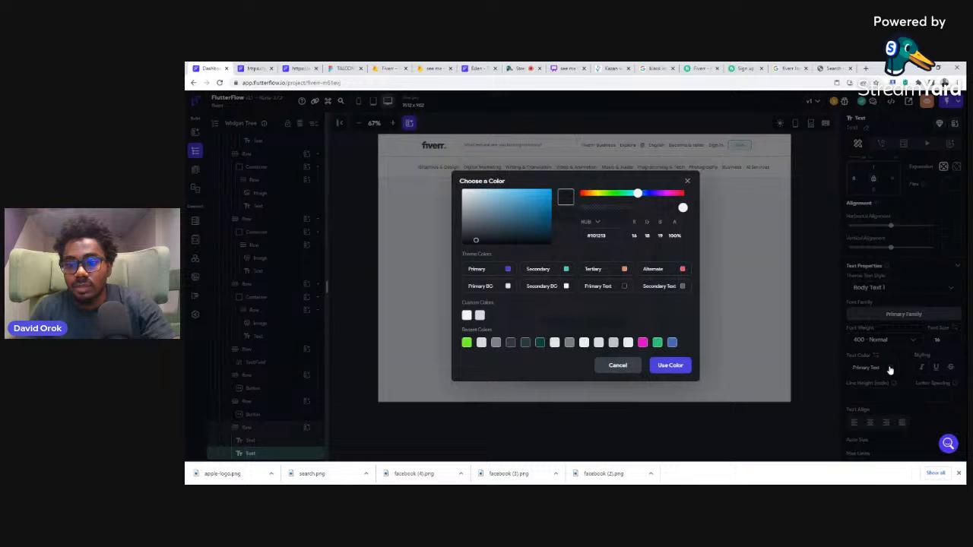
{"action": "left_click", "coordinate": [658, 342]}
{"action": "left_click", "coordinate": [662, 367]}
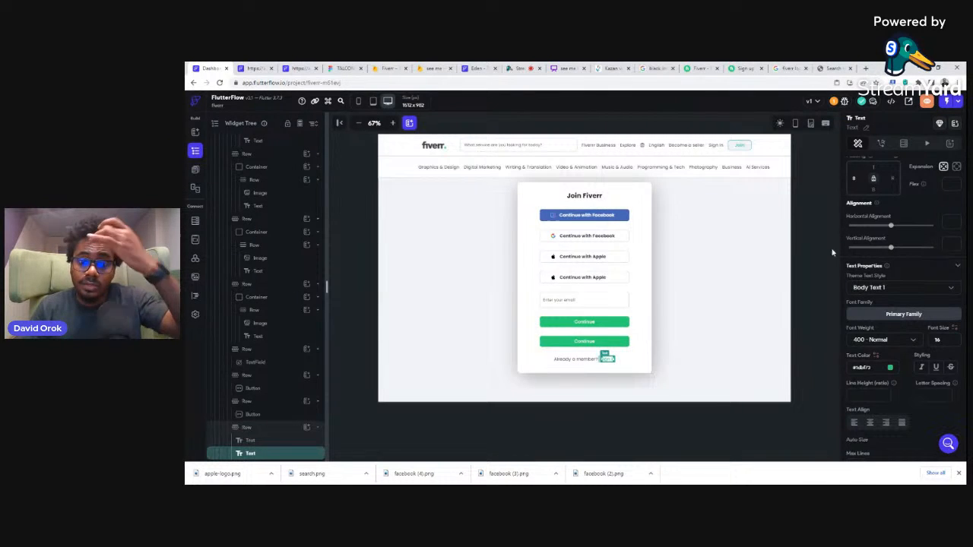
{"action": "left_click", "coordinate": [818, 228]}
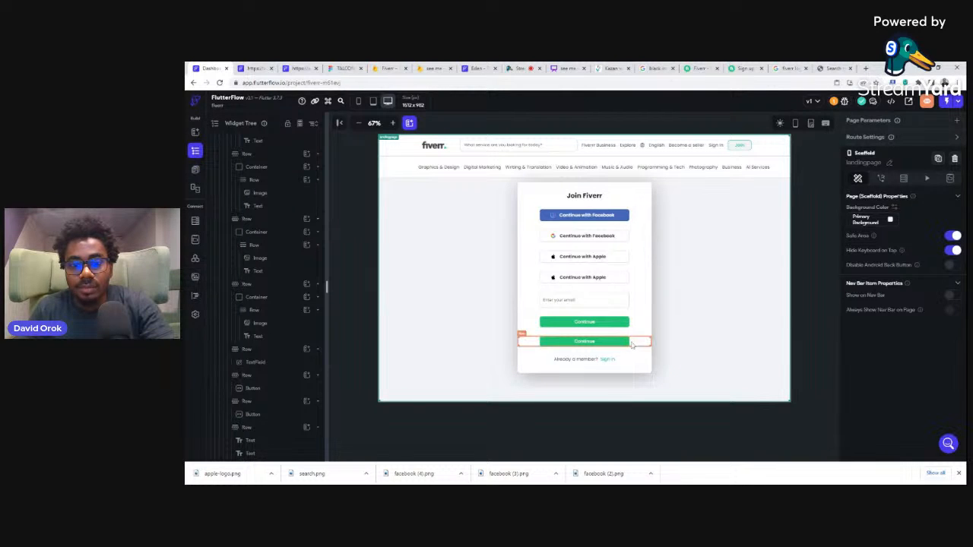
Step: Copy the "By joining I agree to receive emails from Fiverr." line from the Fiverr sign-up page, then delete FlutterFlow's second Continue button
{"action": "left_click", "coordinate": [741, 69]}
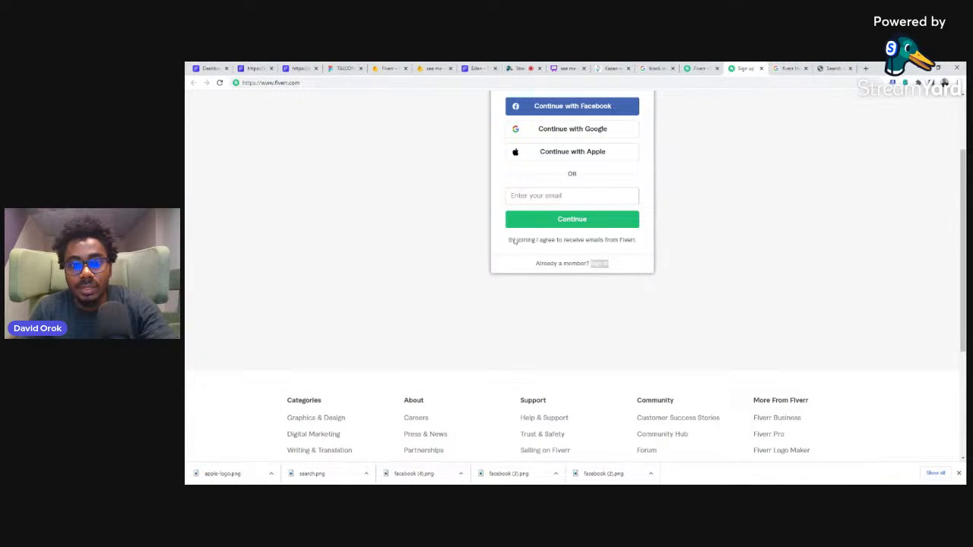
{"action": "left_click_drag", "start_coordinate": [507, 242], "coordinate": [643, 244]}
{"action": "key", "text": "ctrl+c"}
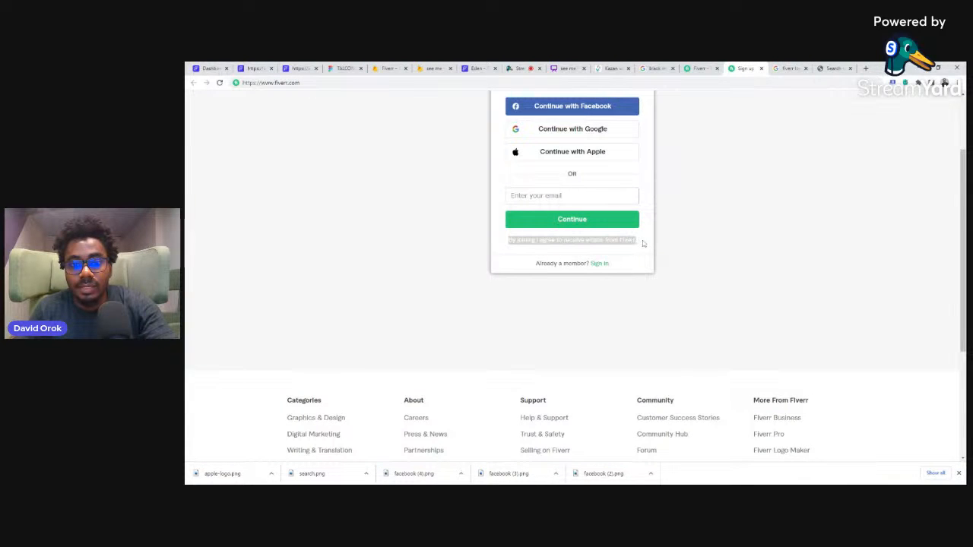
{"action": "left_click", "coordinate": [204, 68]}
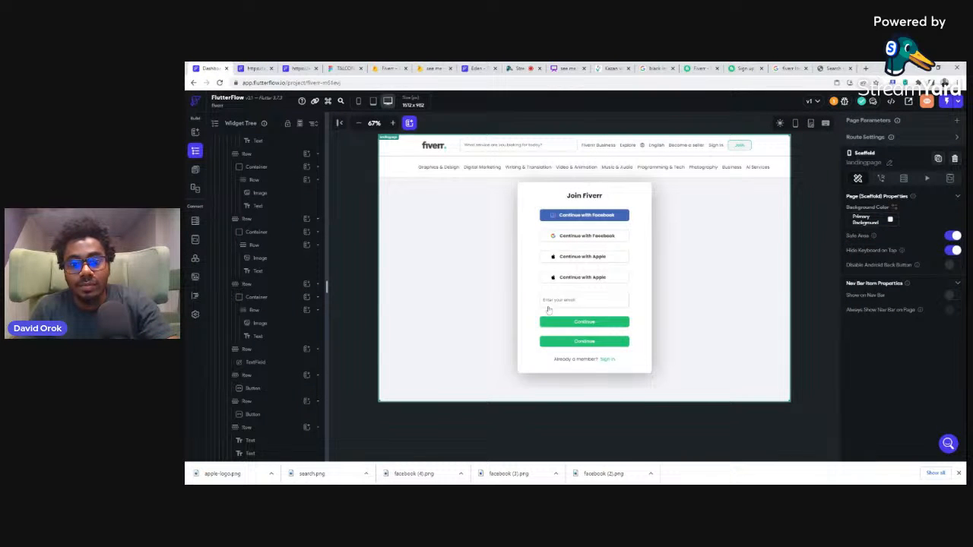
{"action": "left_click", "coordinate": [539, 347]}
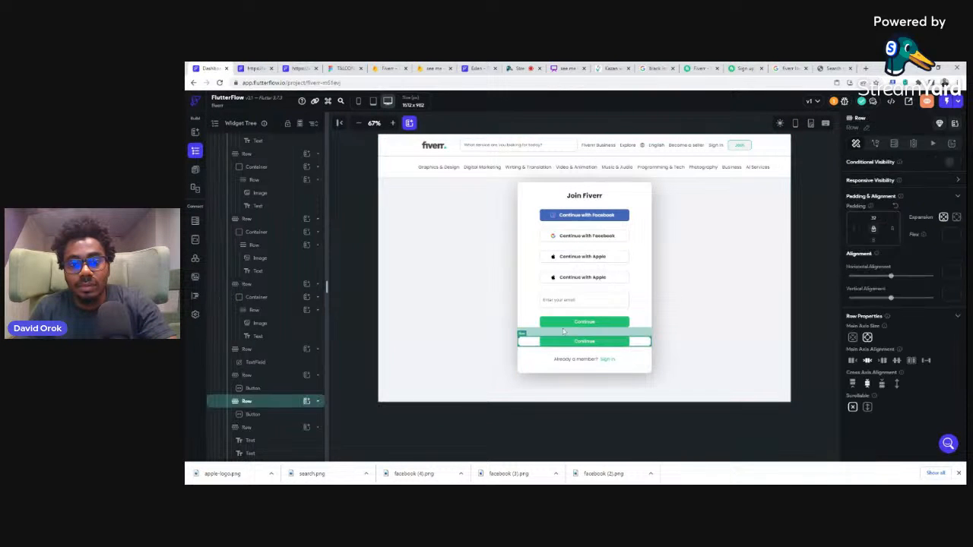
{"action": "left_click", "coordinate": [616, 343]}
{"action": "key", "text": "Delete"}
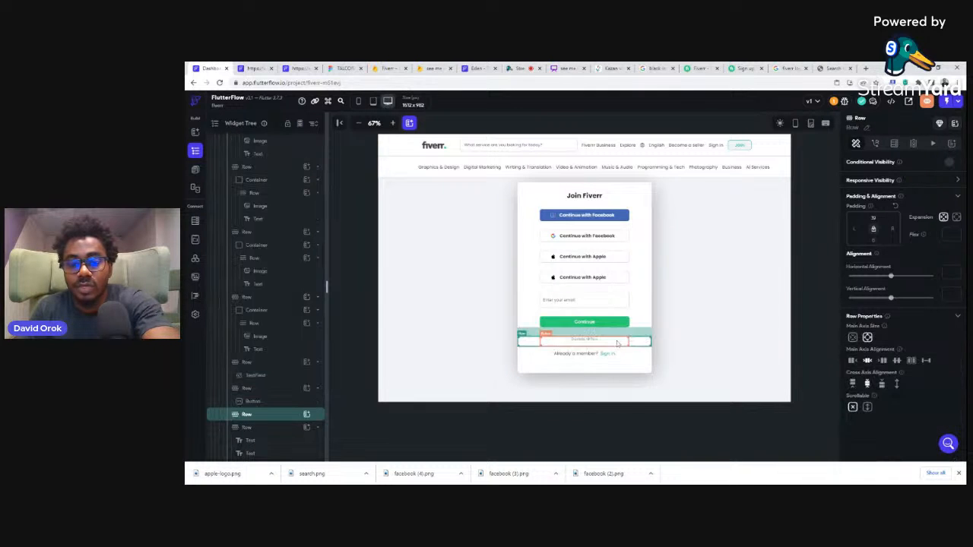
Step: Add a Text widget to the emptied row and set its text to "By joining I agree to receive emails from Fiverr."
{"action": "left_click", "coordinate": [306, 416]}
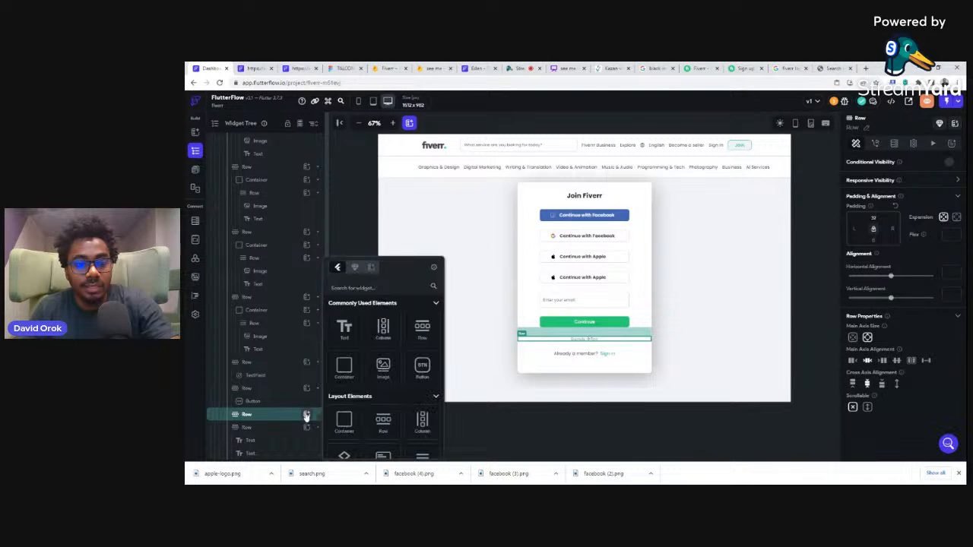
{"action": "left_click", "coordinate": [344, 328]}
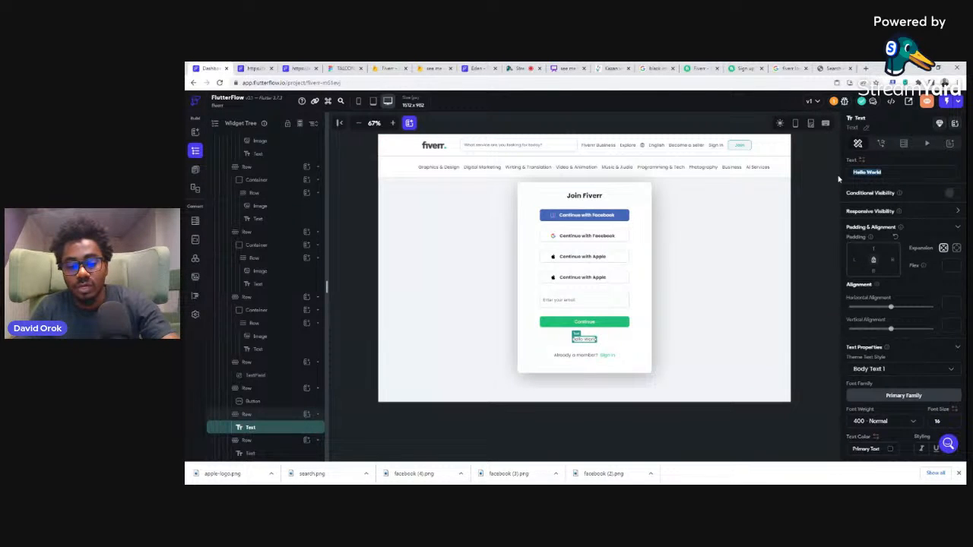
{"action": "key", "text": "ctrl+v"}
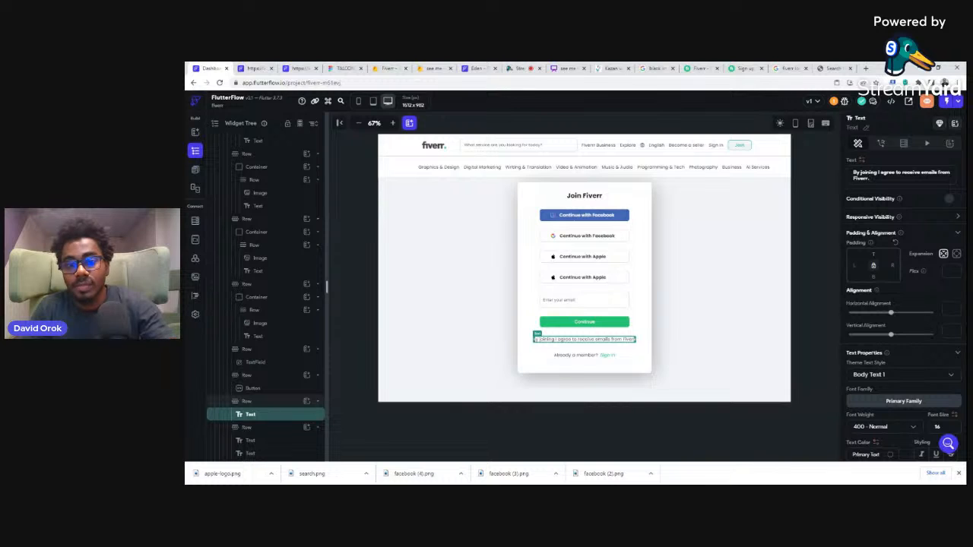
Step: Inspect the disclaimer's font on the Fiverr sign-up page, then set the FlutterFlow disclaimer text's font size to 14
{"action": "left_click", "coordinate": [744, 68]}
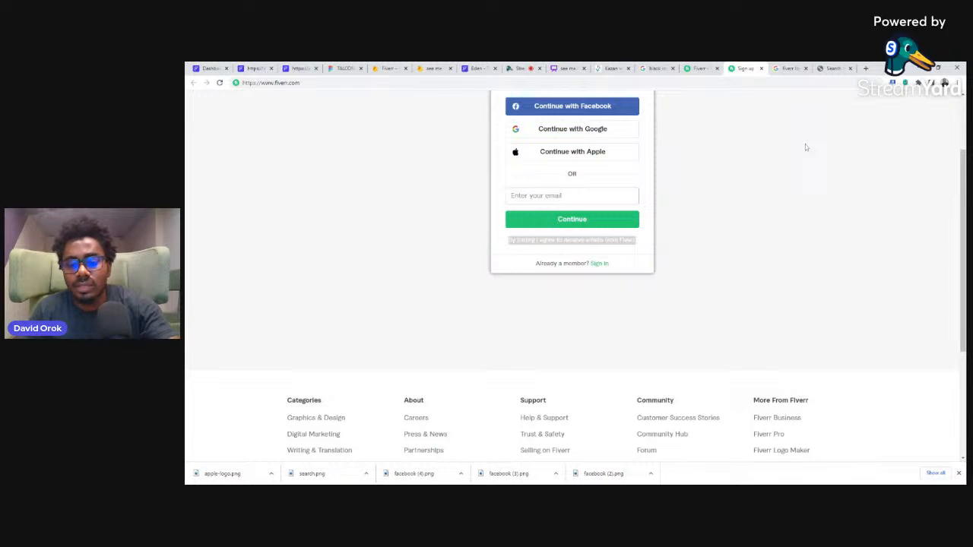
{"action": "key", "text": "ctrl+shift+i"}
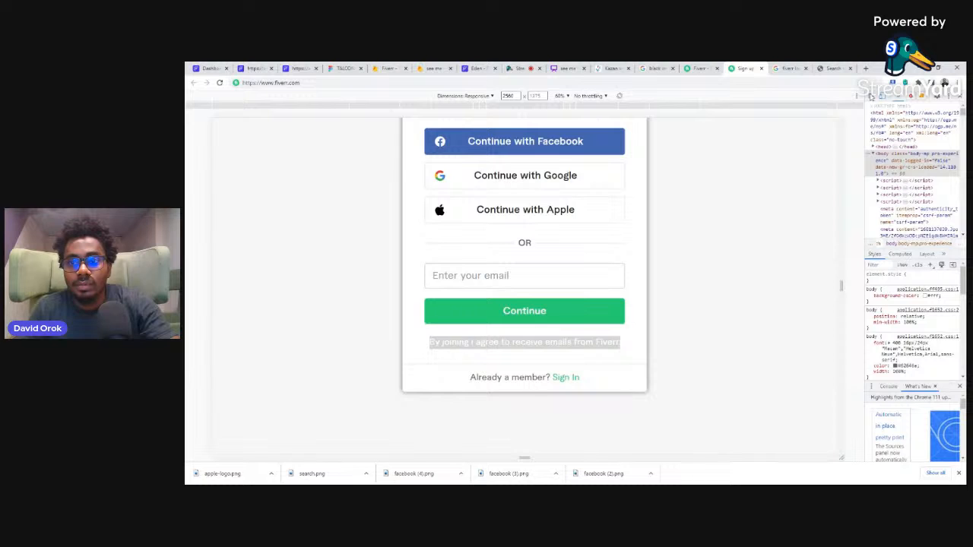
{"action": "left_click", "coordinate": [871, 96]}
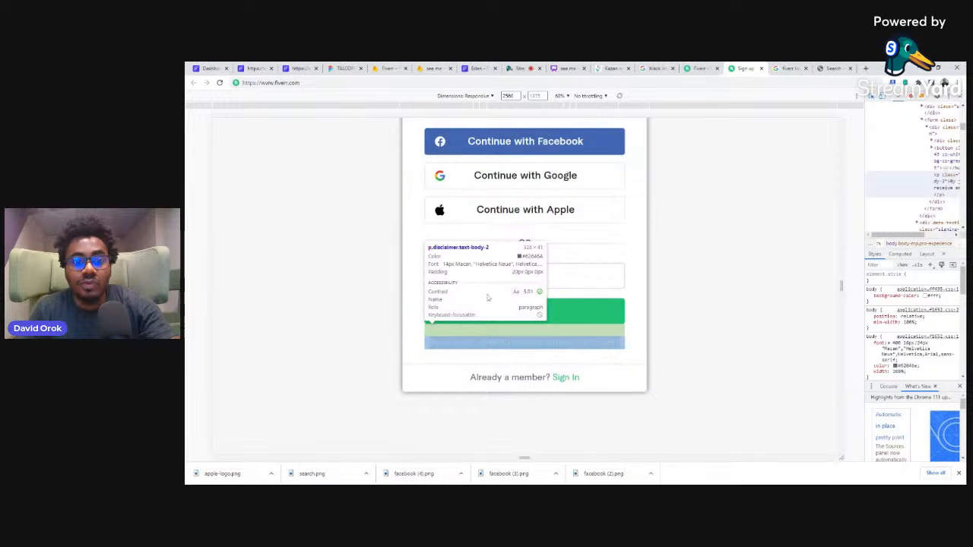
{"action": "left_click", "coordinate": [572, 335]}
{"action": "left_click", "coordinate": [211, 68]}
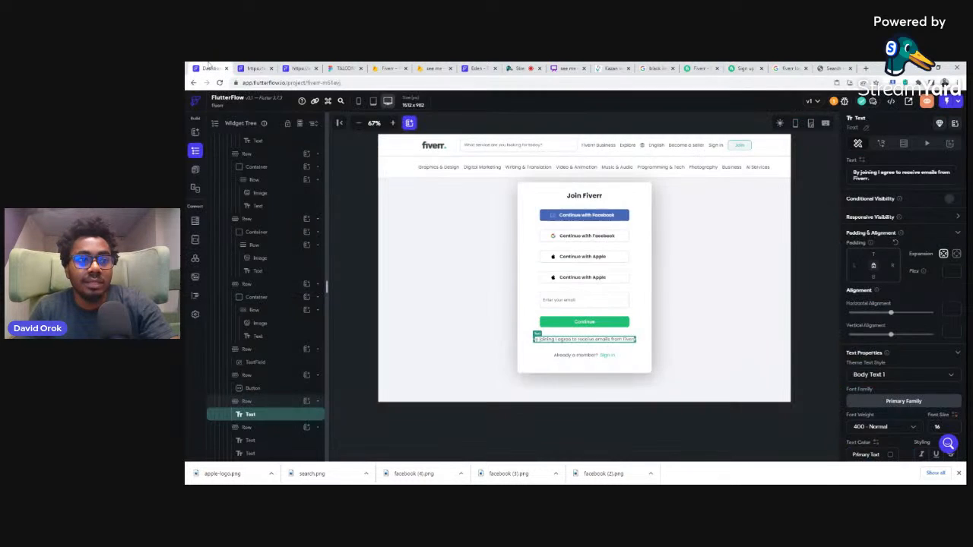
{"action": "left_click", "coordinate": [940, 429]}
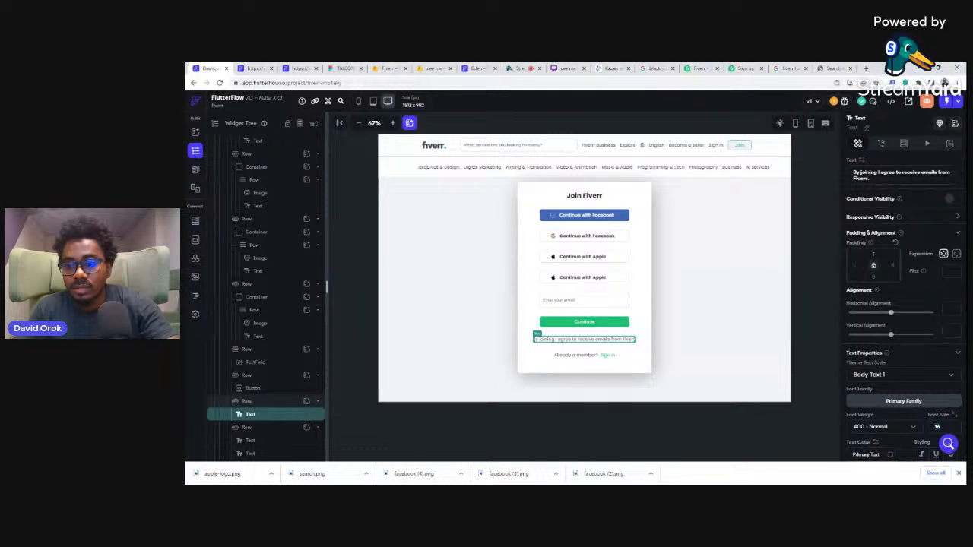
{"action": "key", "text": "BackSpace"}
{"action": "type", "text": "4"}
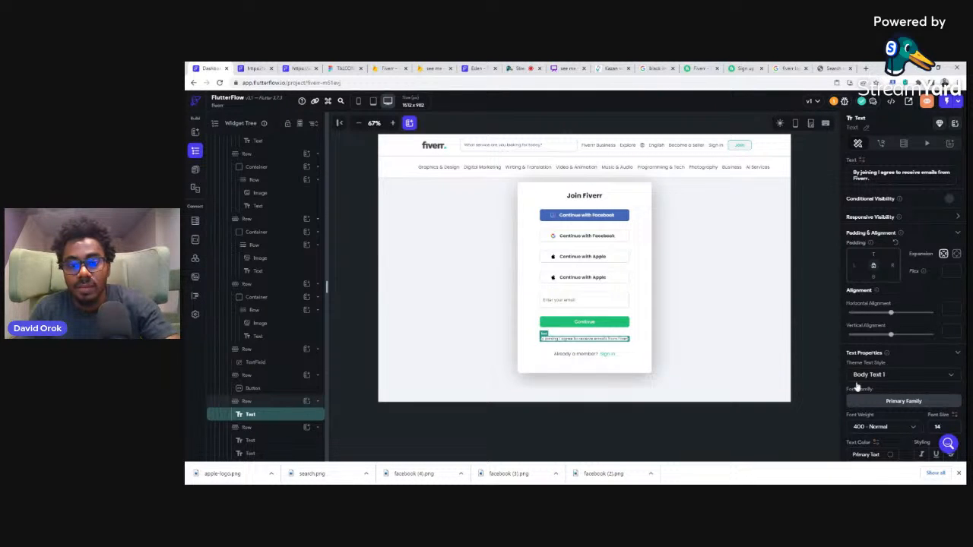
{"action": "left_click", "coordinate": [813, 292]}
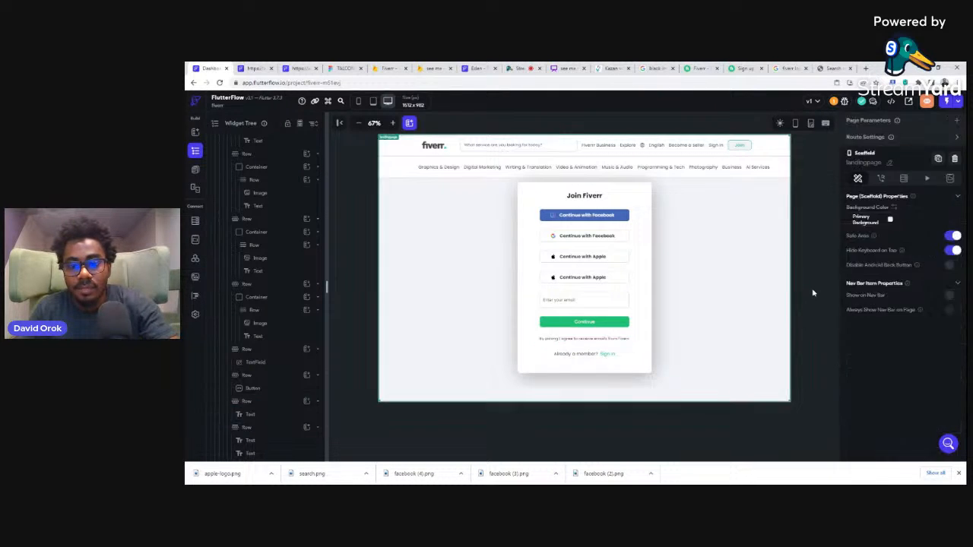
Step: Inspect the Sign In link's font on the Fiverr page, then set "Already a member?" and "Sign In" to font size 14 in FlutterFlow
{"action": "left_click", "coordinate": [737, 67]}
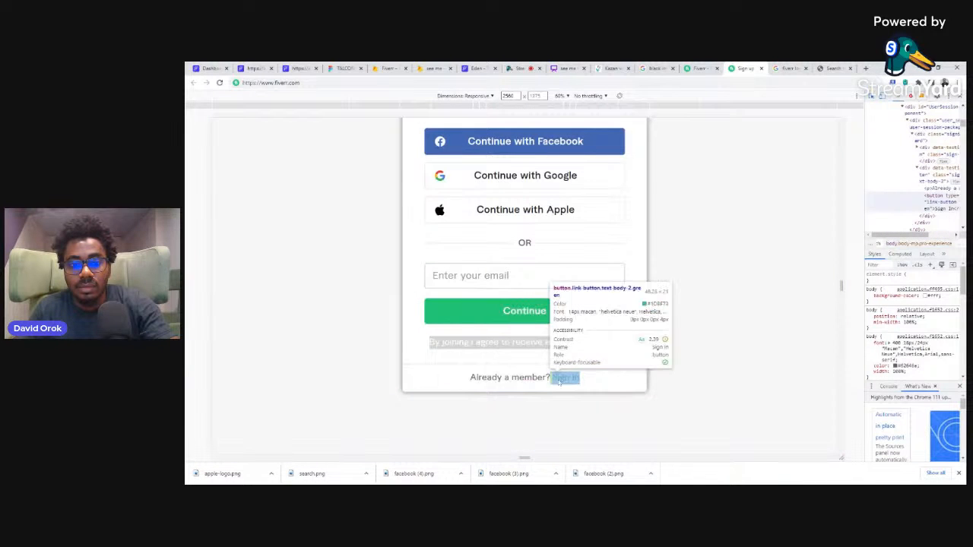
{"action": "left_click", "coordinate": [559, 380]}
{"action": "left_click", "coordinate": [210, 68]}
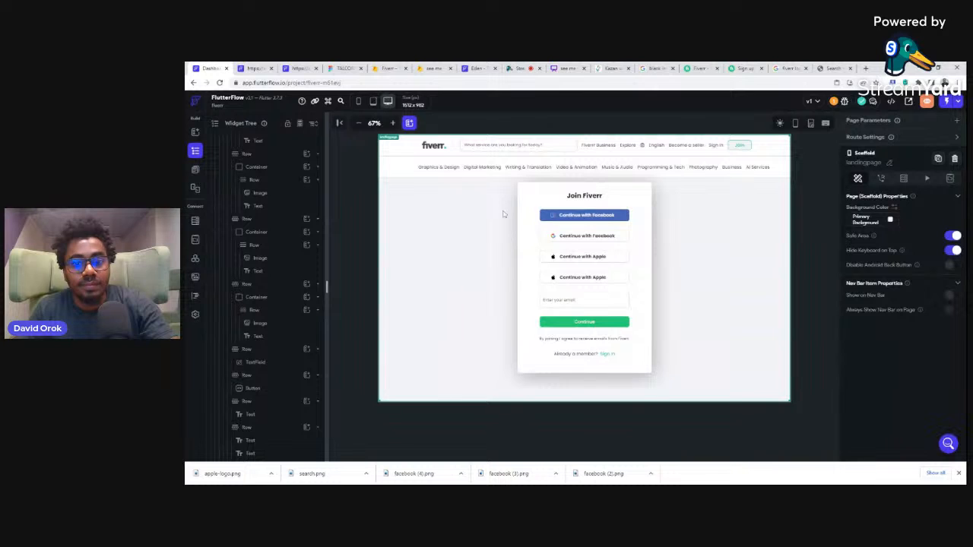
{"action": "left_click", "coordinate": [565, 356]}
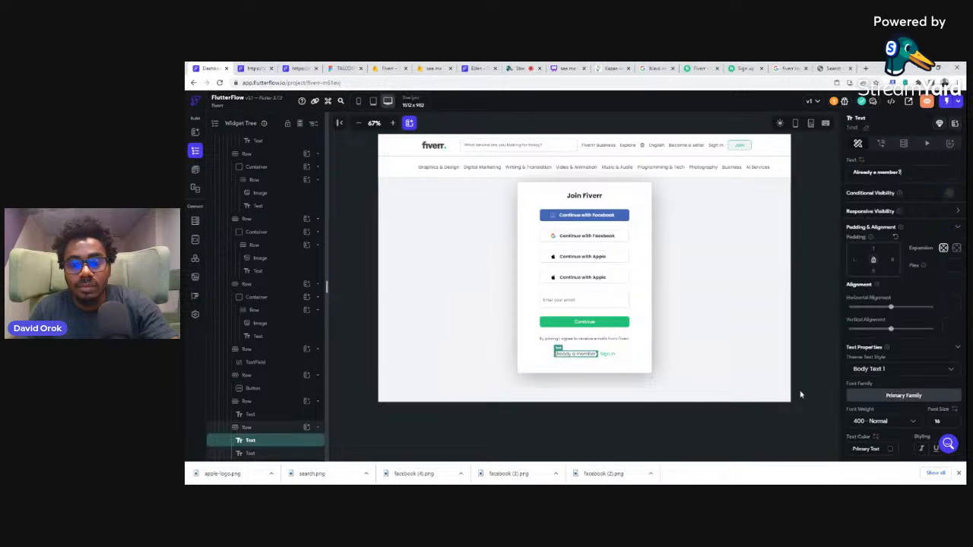
{"action": "left_click_drag", "start_coordinate": [941, 422], "coordinate": [928, 424]}
{"action": "type", "text": "14"}
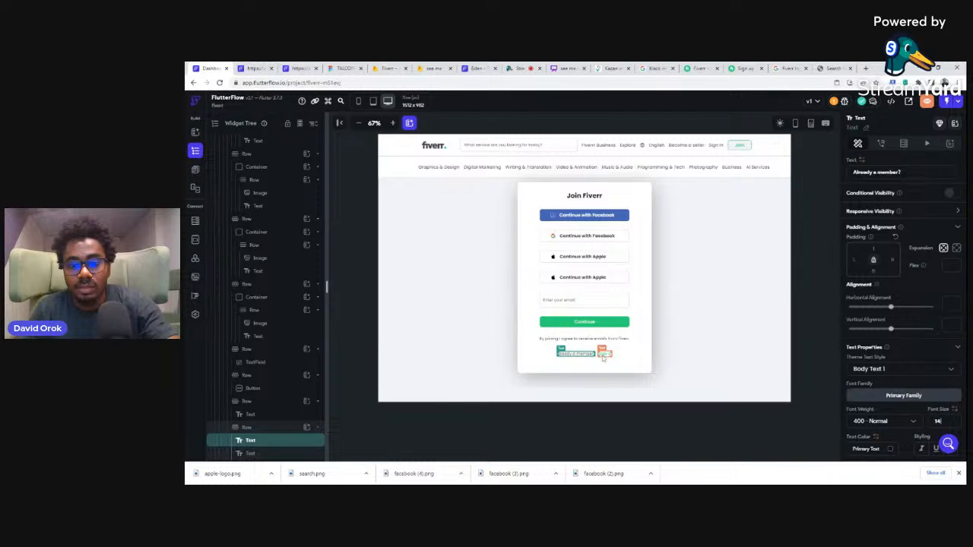
{"action": "left_click", "coordinate": [603, 355]}
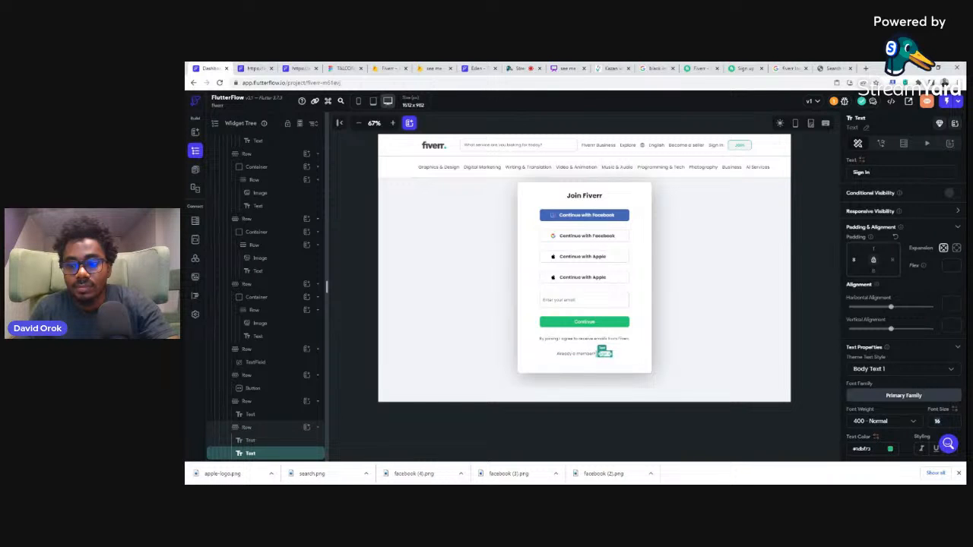
{"action": "type", "text": "14"}
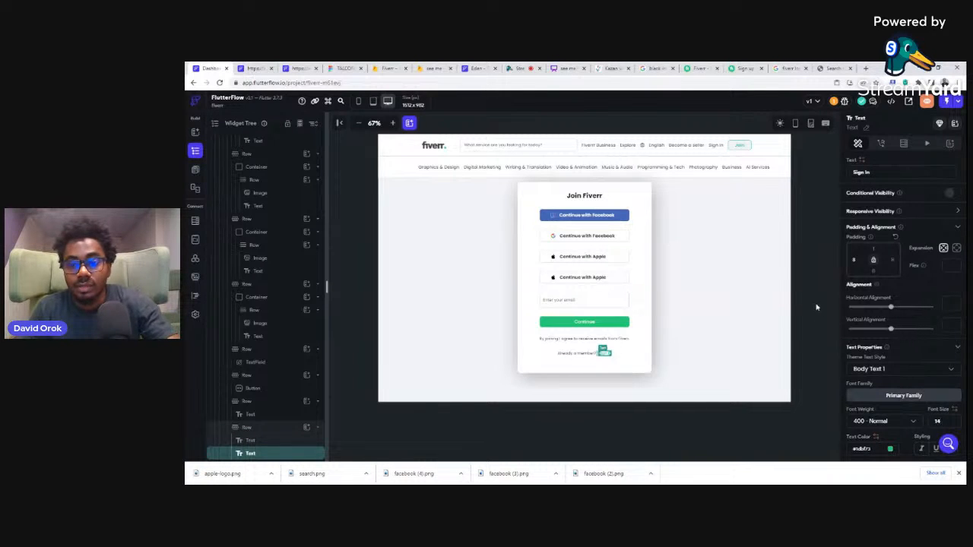
{"action": "left_click", "coordinate": [816, 290]}
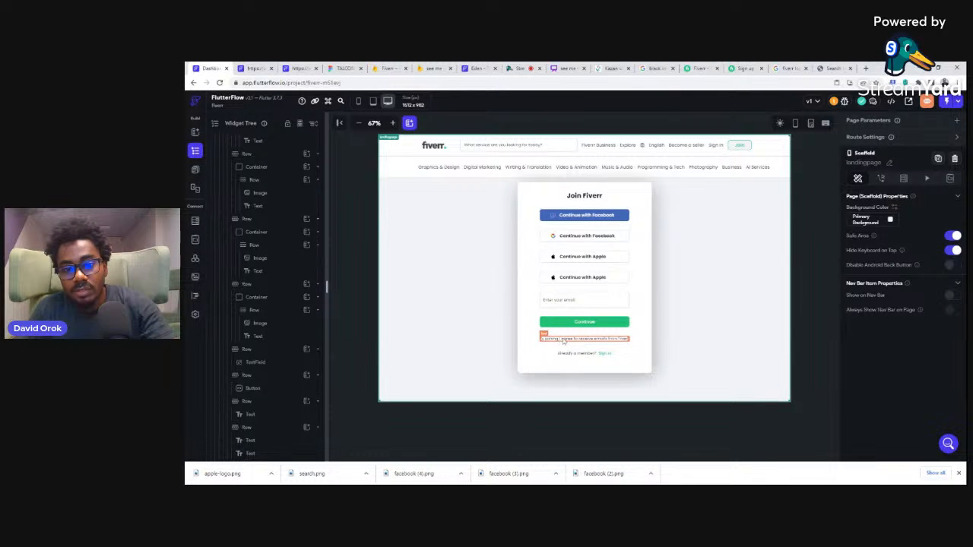
Step: Duplicate the disclaimer row and delete the text from the lower copy
{"action": "left_click", "coordinate": [637, 341]}
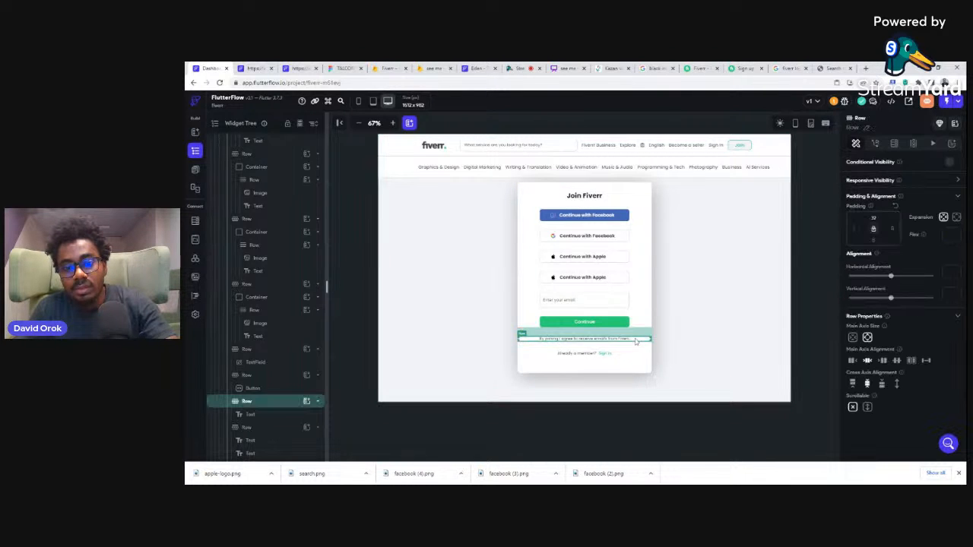
{"action": "key", "text": "ctrl+d"}
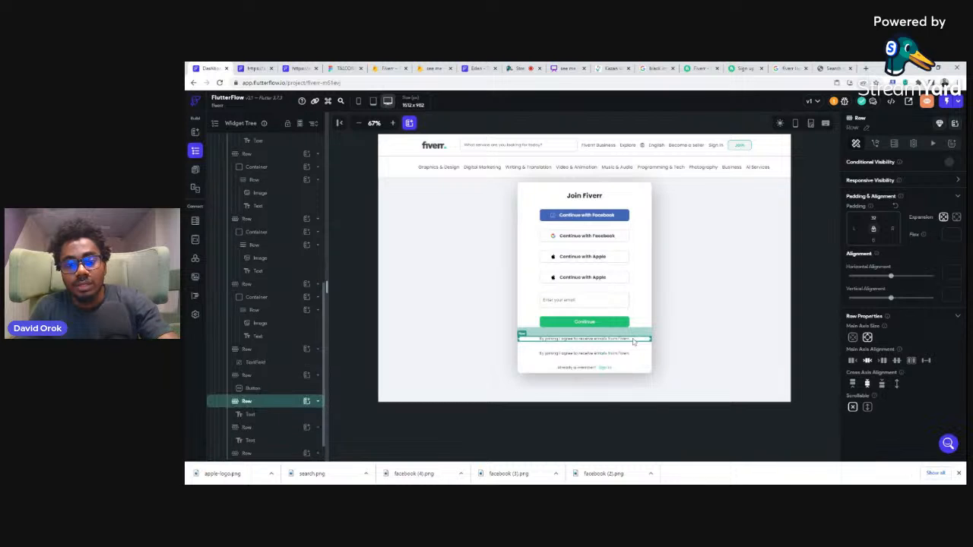
{"action": "left_click", "coordinate": [622, 353]}
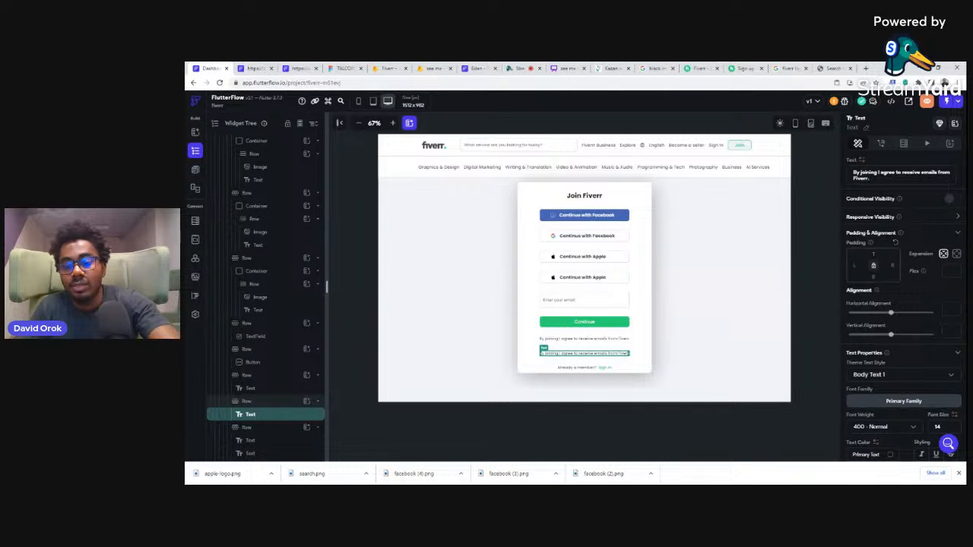
{"action": "key", "text": "Delete"}
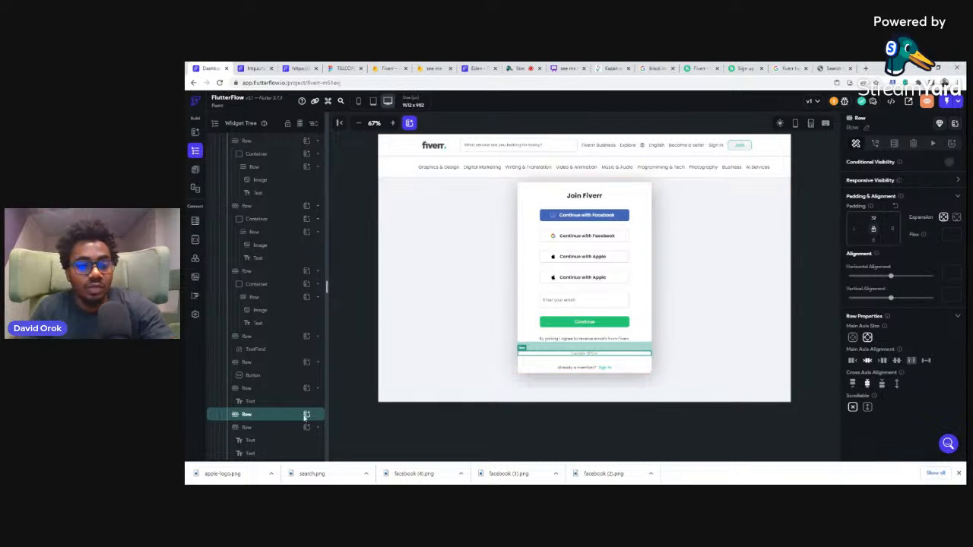
Step: Search the widgets for a divider and add a VerticalDivider to the emptied row above "Already a member?"
{"action": "left_click", "coordinate": [307, 414]}
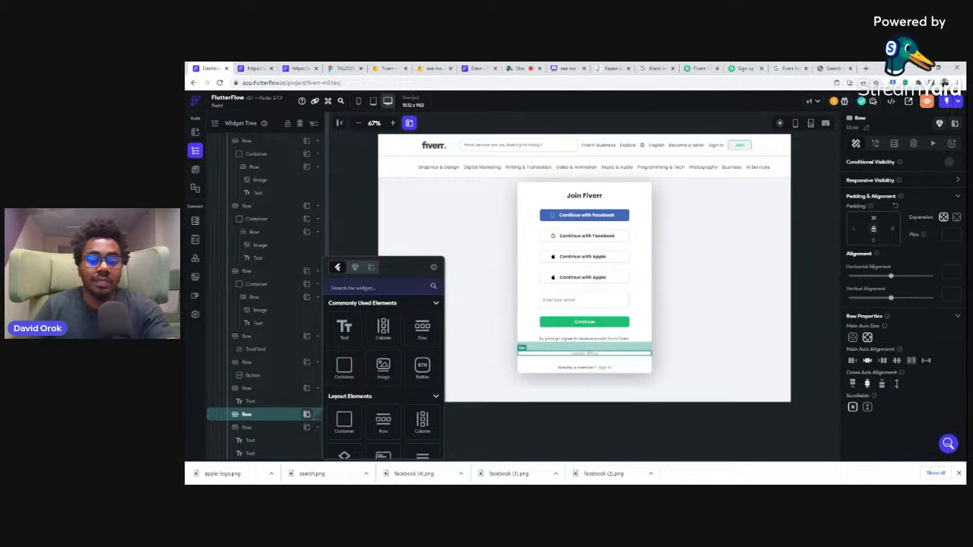
{"action": "type", "text": "sep"}
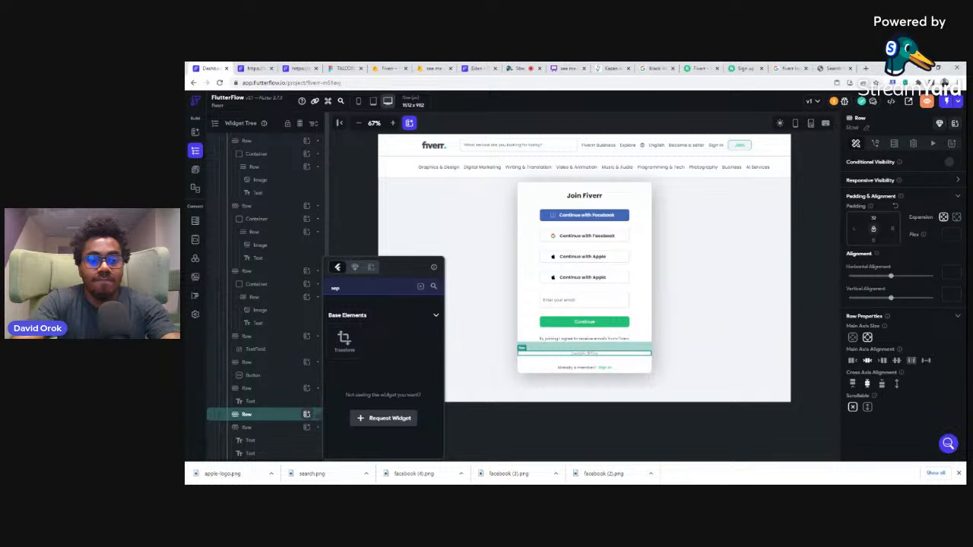
{"action": "key", "text": "BackSpace"}
{"action": "key", "text": "BackSpace"}
{"action": "type", "text": "div"}
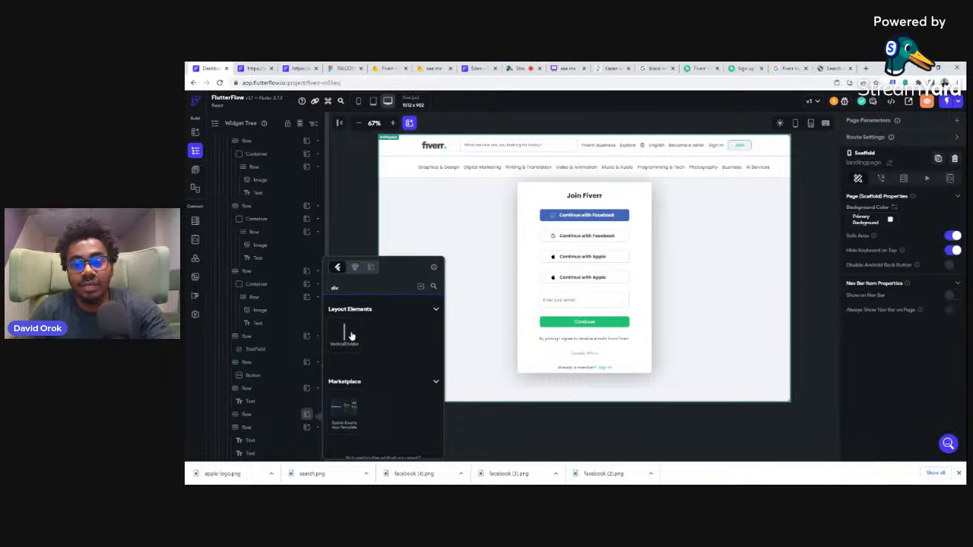
{"action": "left_click", "coordinate": [355, 336]}
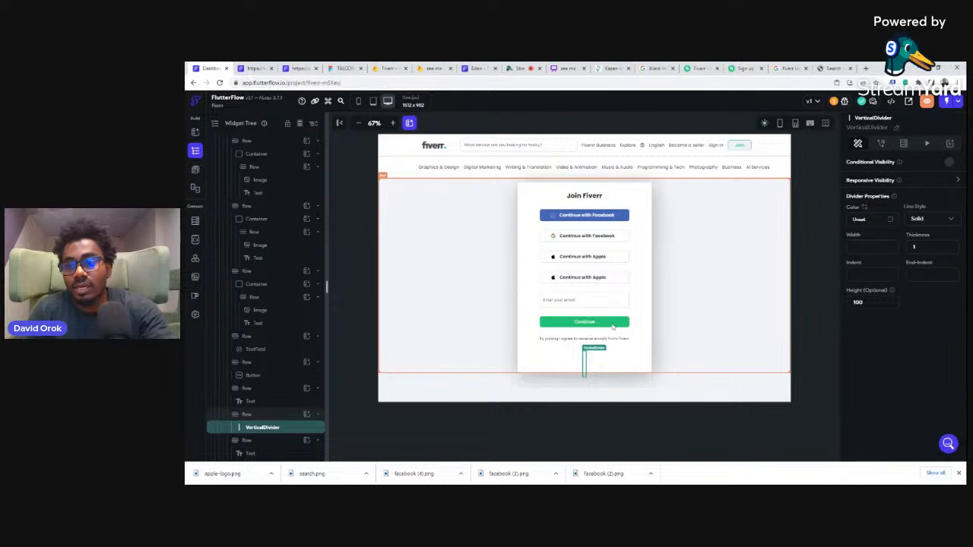
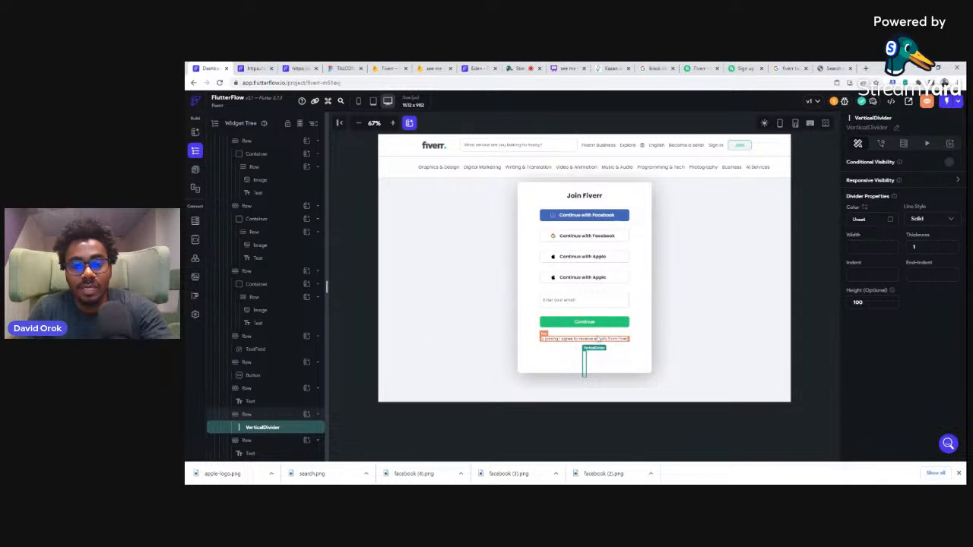
Step: Replace the VerticalDivider above "Already a member?" with a Container in the same row, and compare it with the divider on the Fiverr page
{"action": "key", "text": "Delete"}
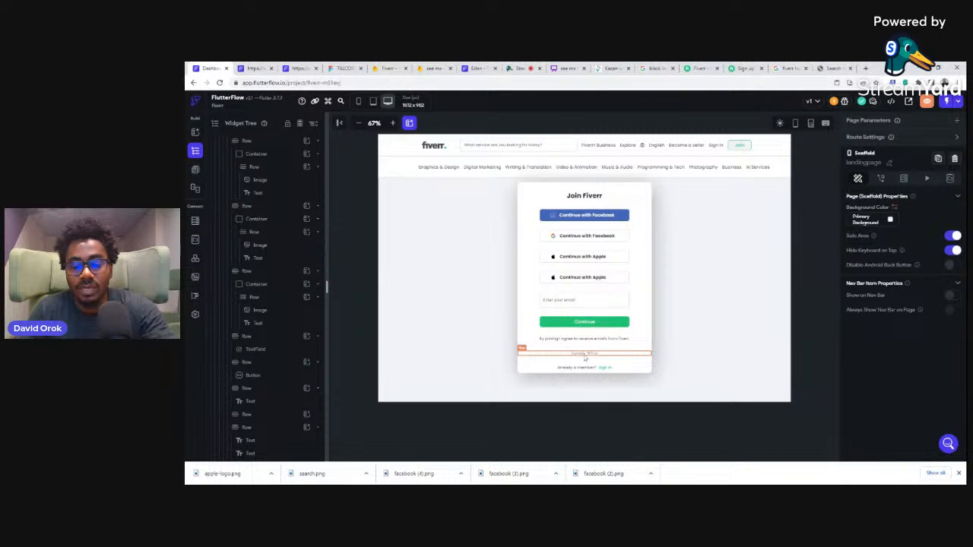
{"action": "left_click", "coordinate": [585, 357]}
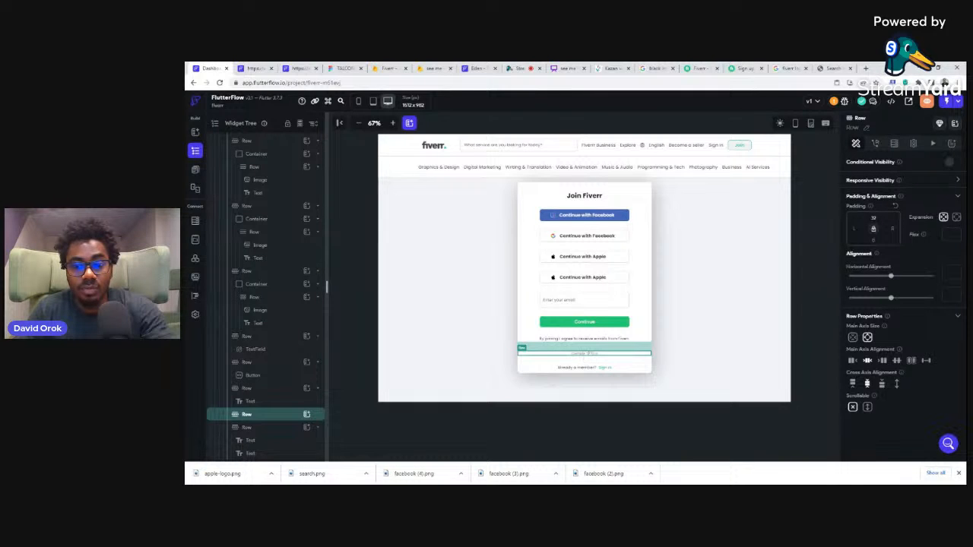
{"action": "left_click", "coordinate": [307, 414]}
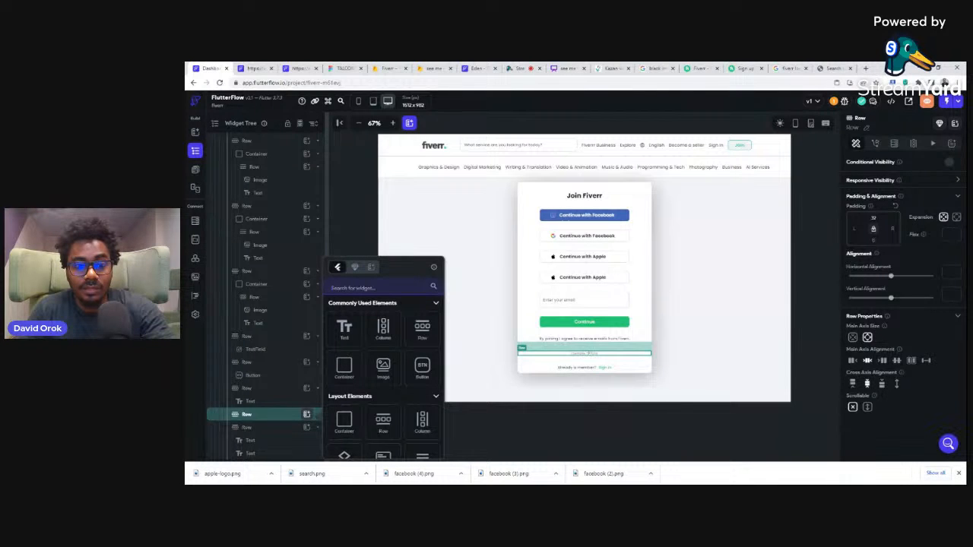
{"action": "left_click", "coordinate": [344, 371]}
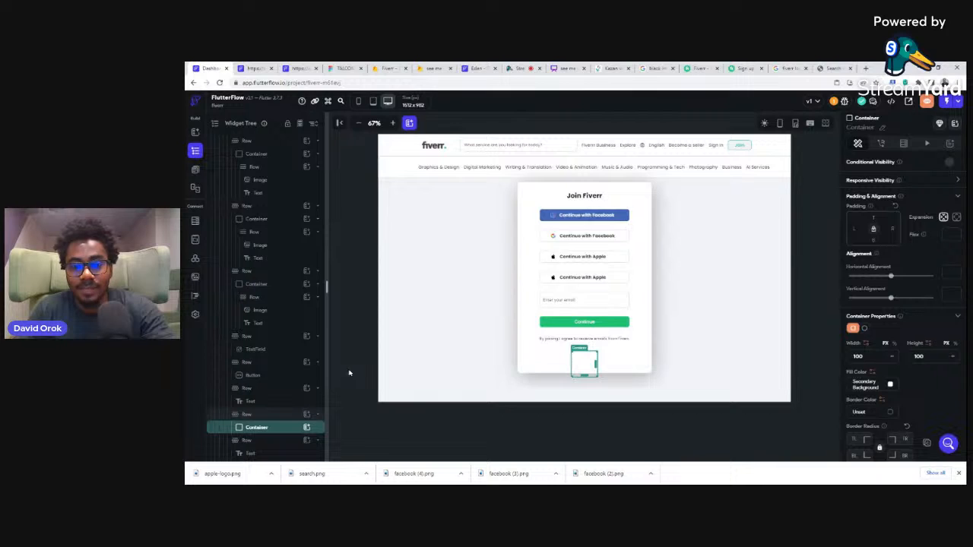
{"action": "left_click", "coordinate": [744, 68]}
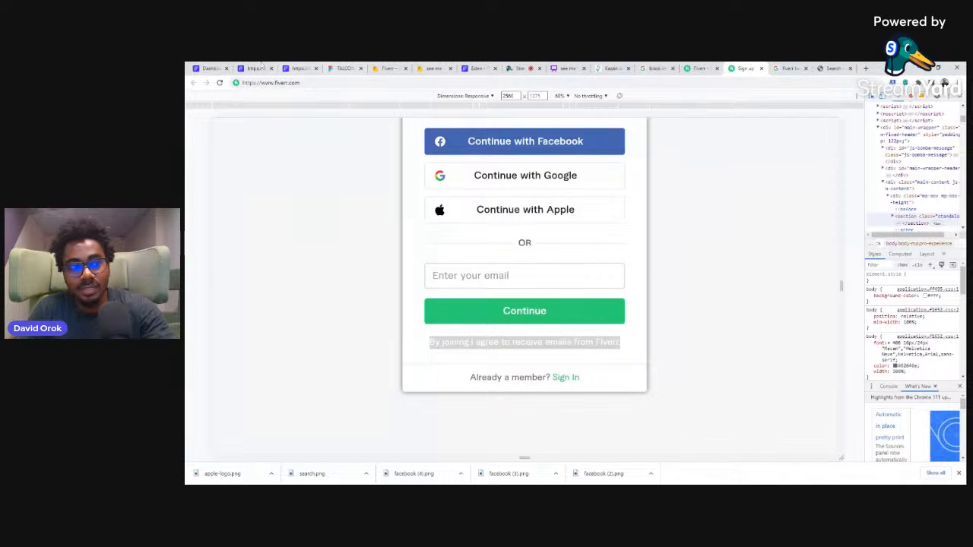
{"action": "left_click", "coordinate": [209, 68]}
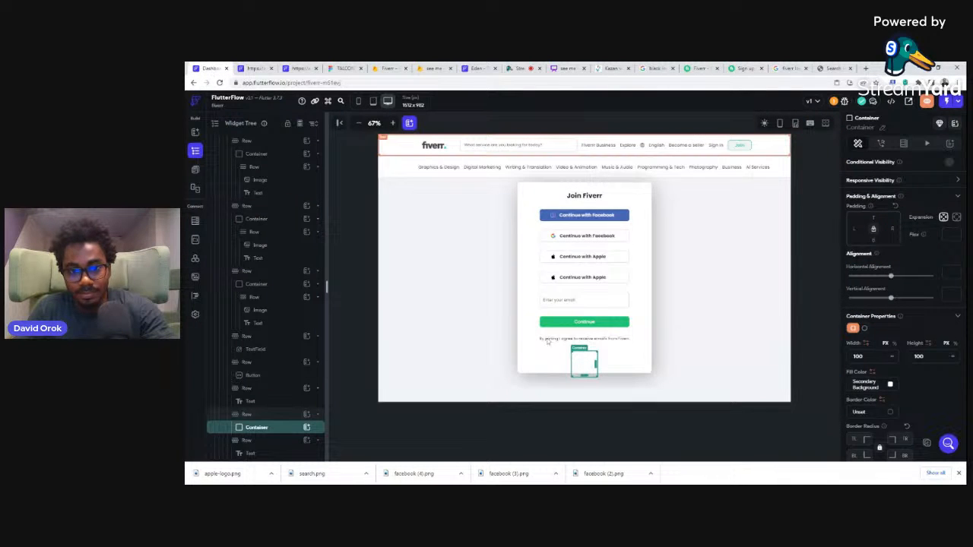
Step: Check the Join Fiverr card container's width, then set the new divider container to width 493 and height 2
{"action": "key", "text": "Delete"}
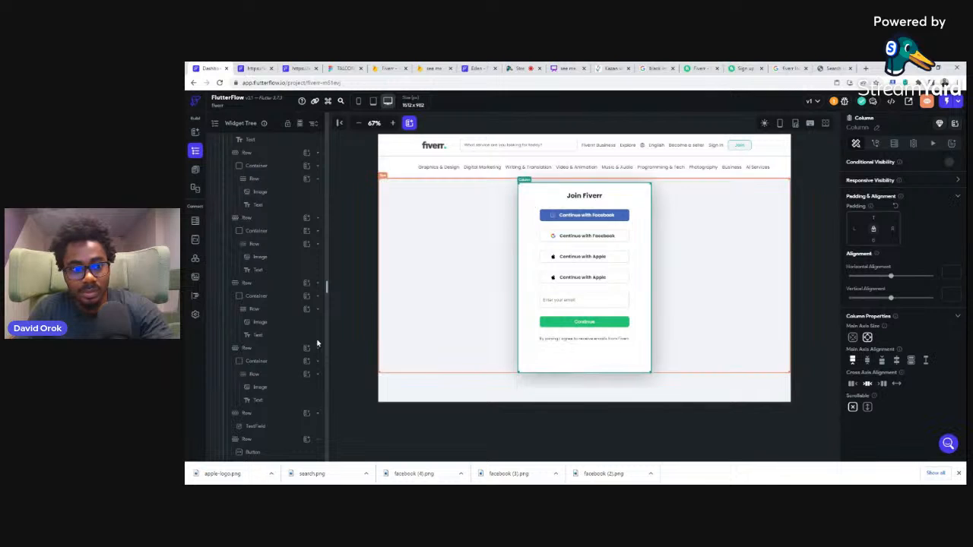
{"action": "scroll", "coordinate": [297, 273], "scroll_direction": "up", "scroll_amount": 2}
{"action": "scroll", "coordinate": [297, 272], "scroll_direction": "up", "scroll_amount": 3}
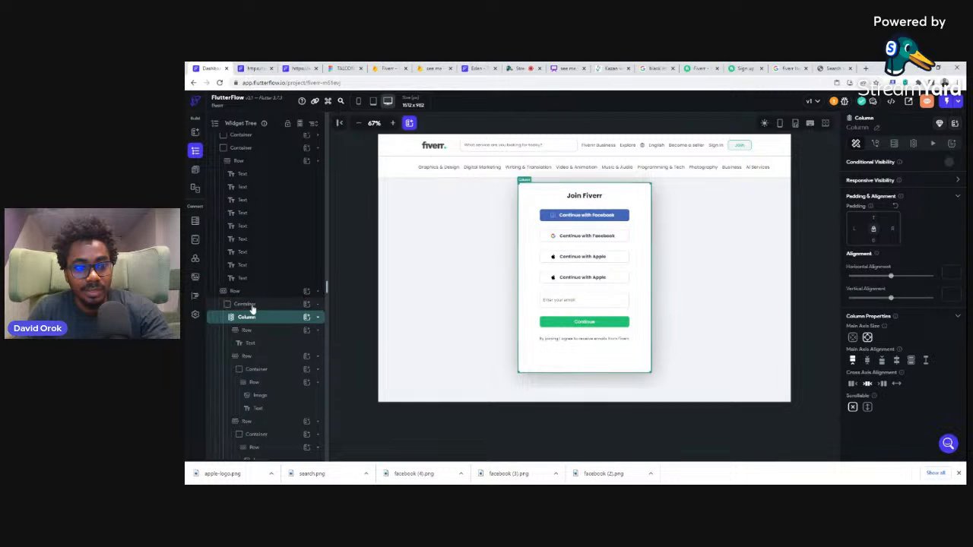
{"action": "left_click", "coordinate": [251, 305]}
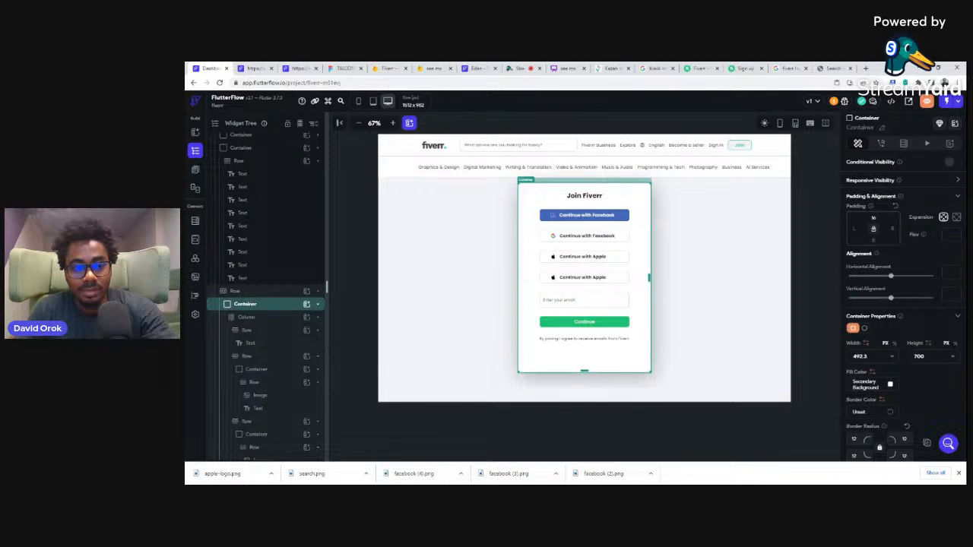
{"action": "left_click", "coordinate": [584, 368]}
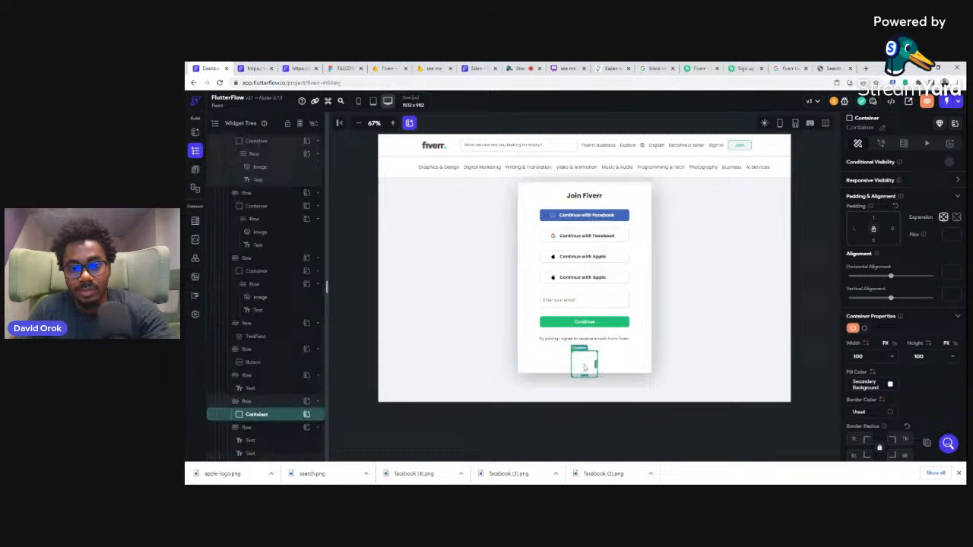
{"action": "left_click", "coordinate": [859, 356]}
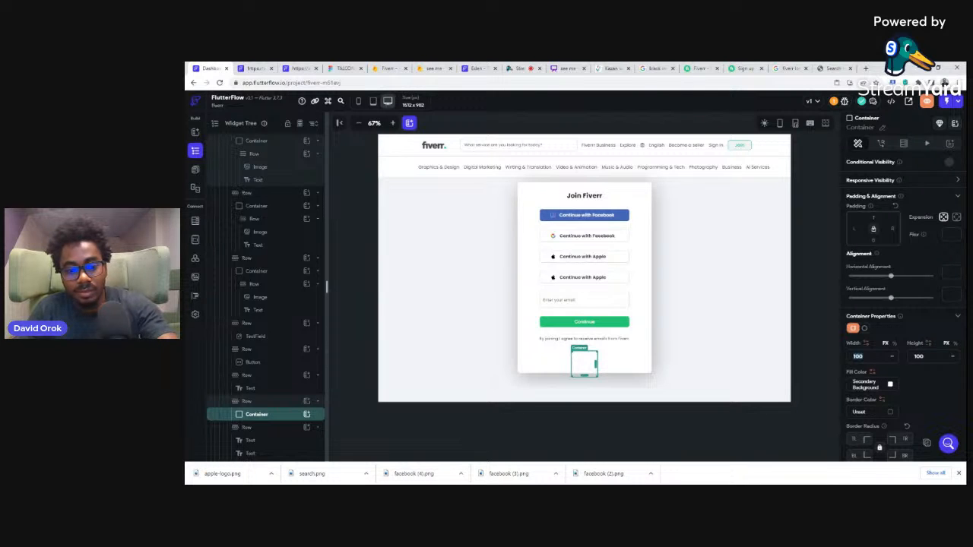
{"action": "type", "text": "4"}
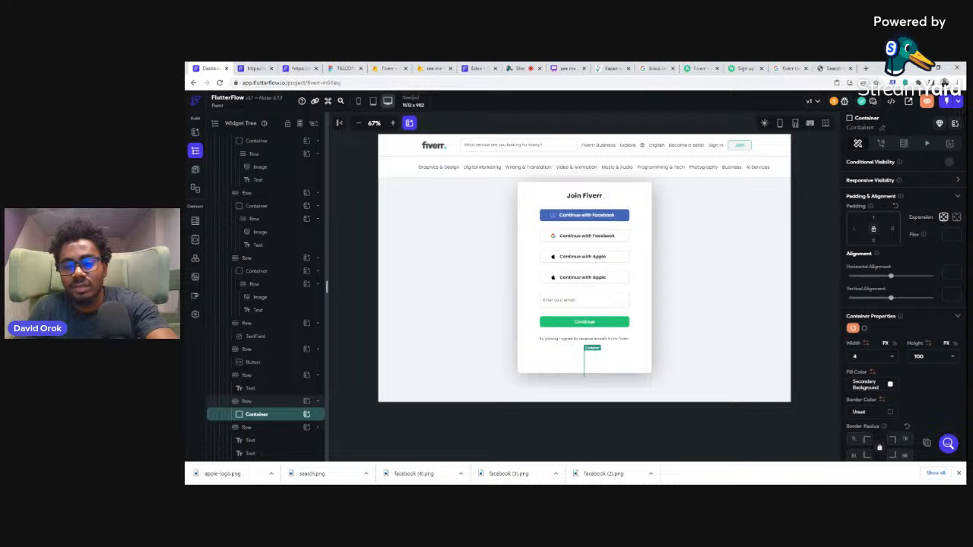
{"action": "type", "text": "93"}
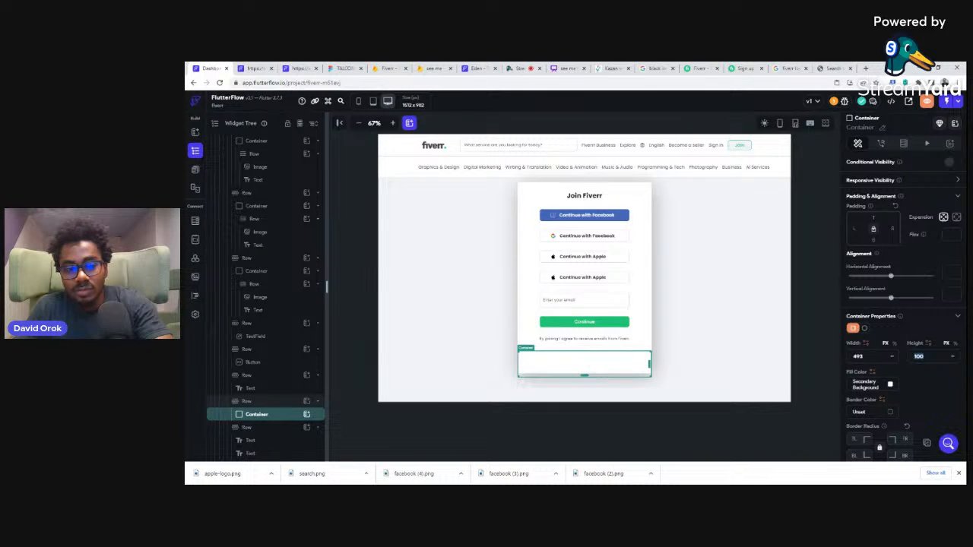
{"action": "type", "text": "1"}
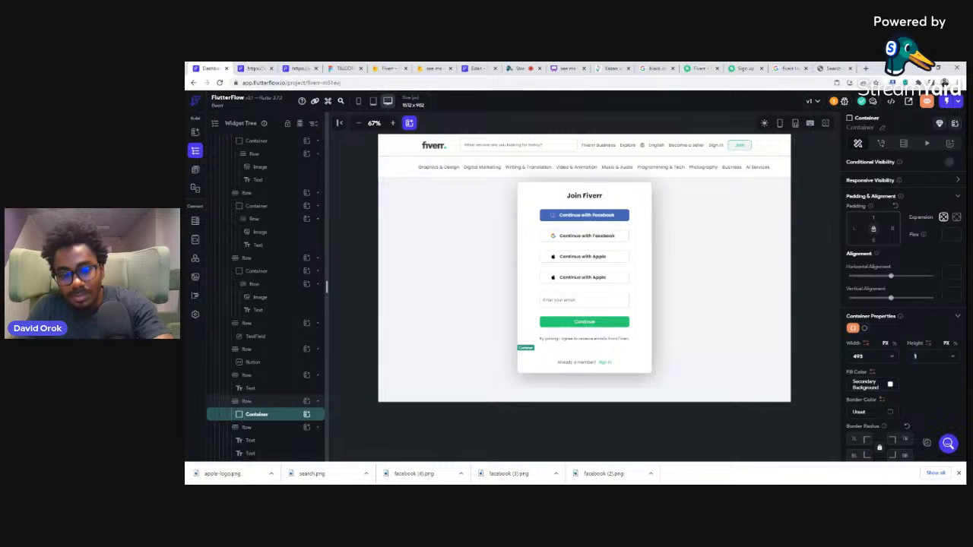
{"action": "type", "text": "2"}
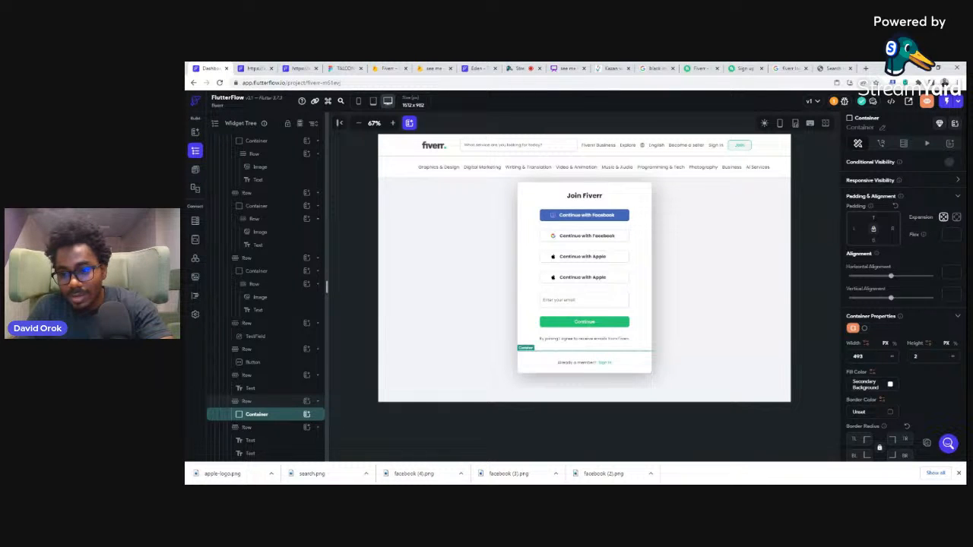
Step: Fill the divider container with the recent grey color #7F8185 and deselect it
{"action": "left_click", "coordinate": [891, 386]}
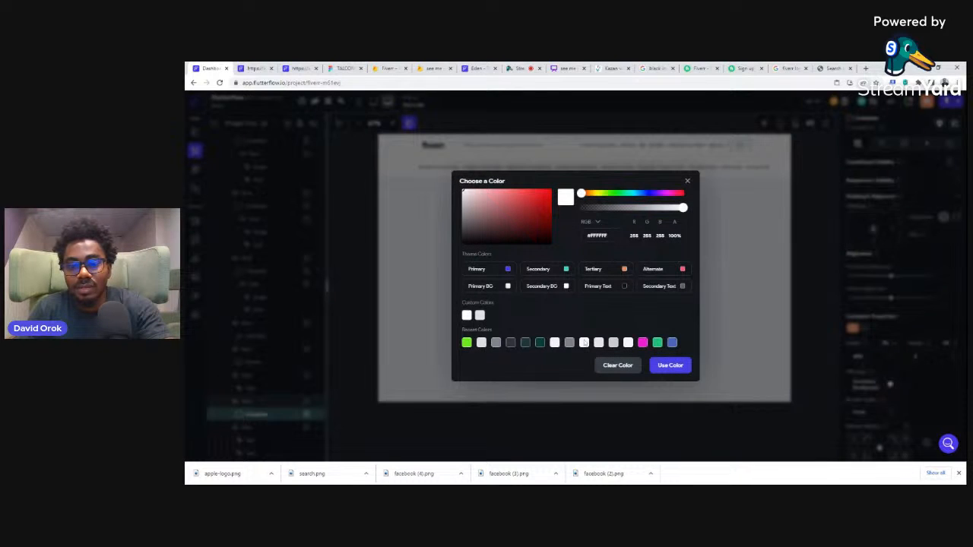
{"action": "left_click", "coordinate": [569, 342]}
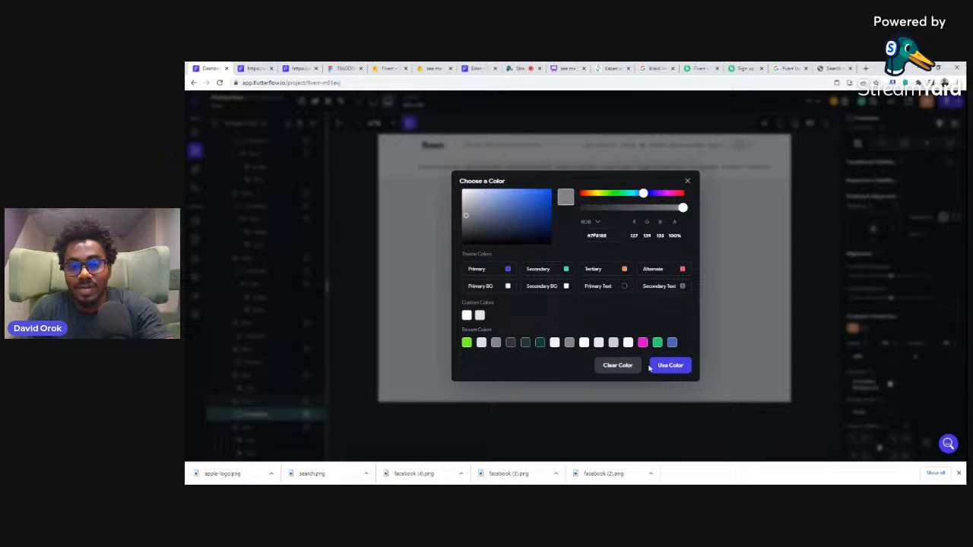
{"action": "left_click", "coordinate": [670, 366]}
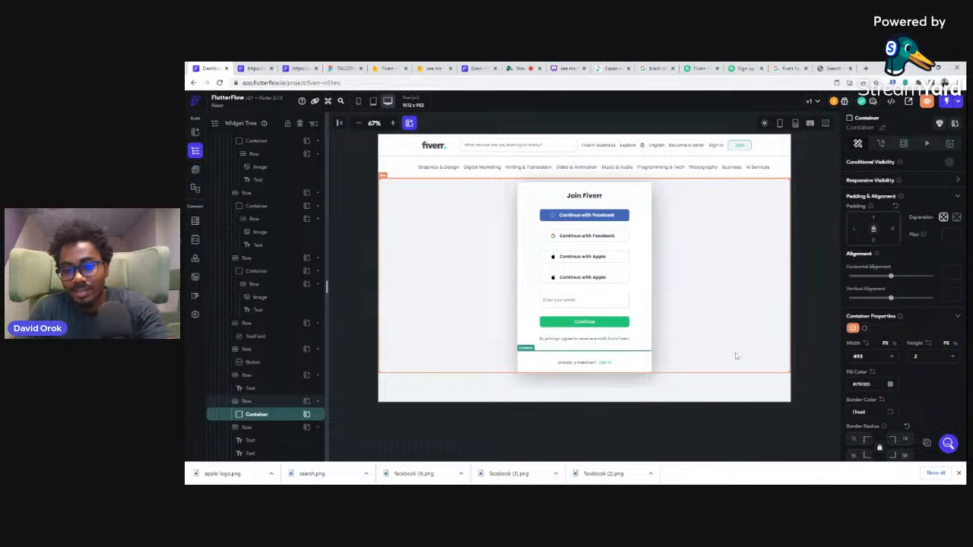
{"action": "left_click", "coordinate": [822, 312]}
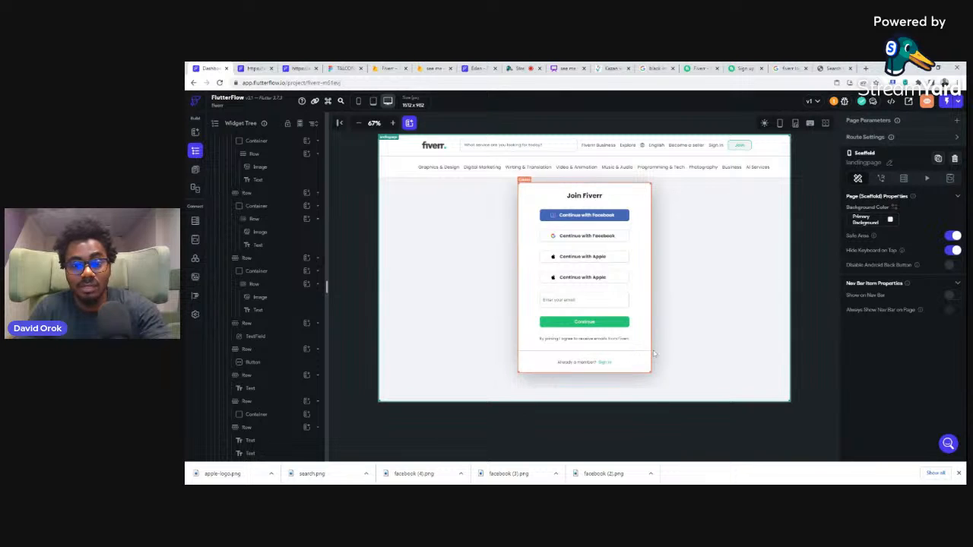
Step: Look at the OR separator on the Fiverr page, then delete the inner row of the second "Continue with Apple" button in FlutterFlow
{"action": "left_click", "coordinate": [742, 68]}
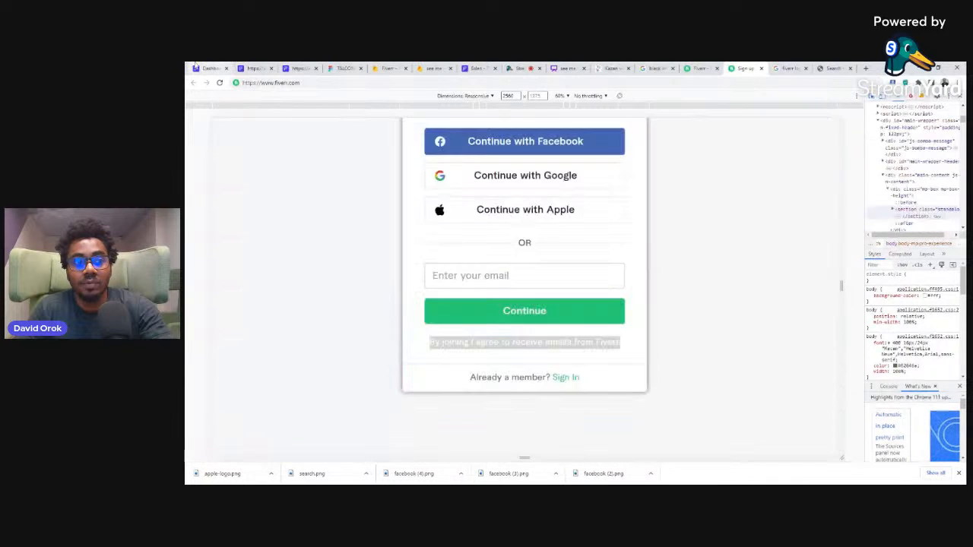
{"action": "left_click", "coordinate": [212, 69]}
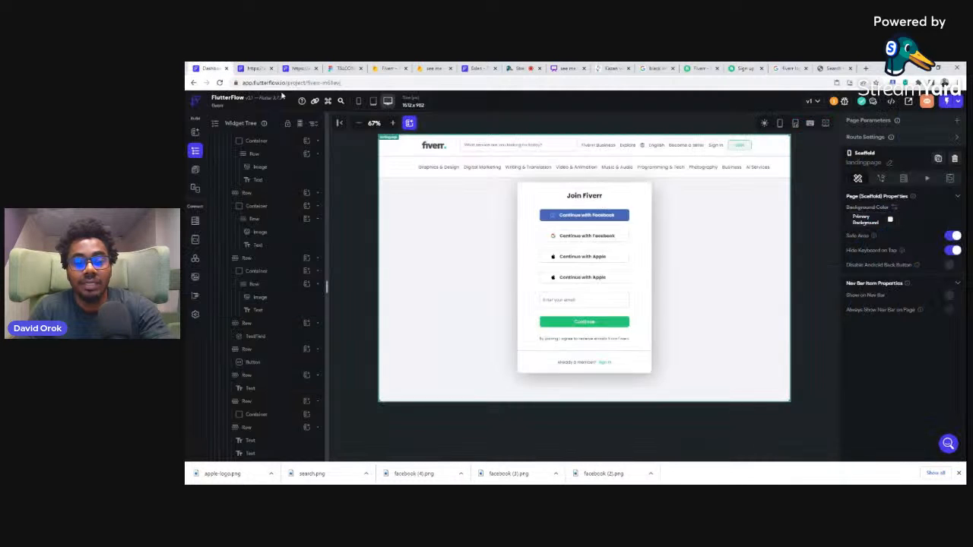
{"action": "left_click", "coordinate": [622, 279]}
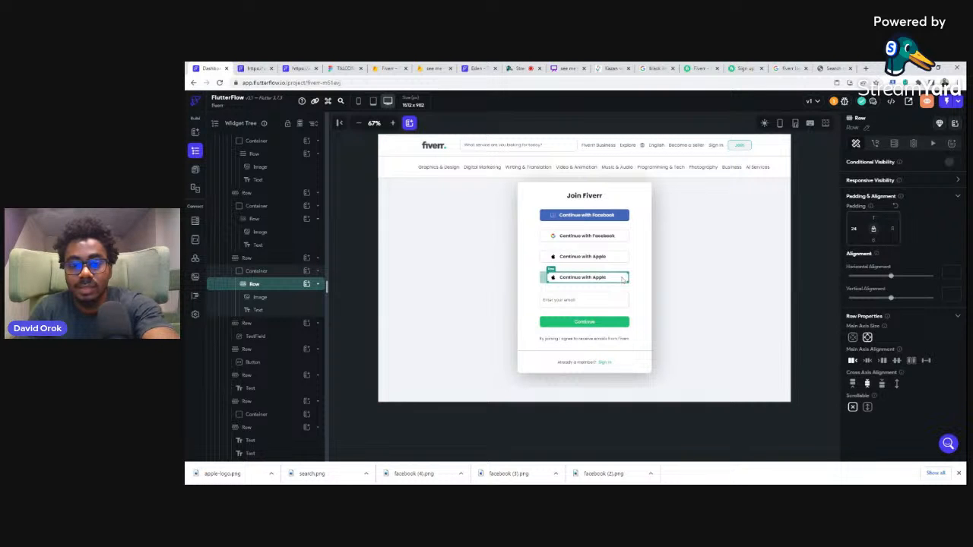
{"action": "key", "text": "Delete"}
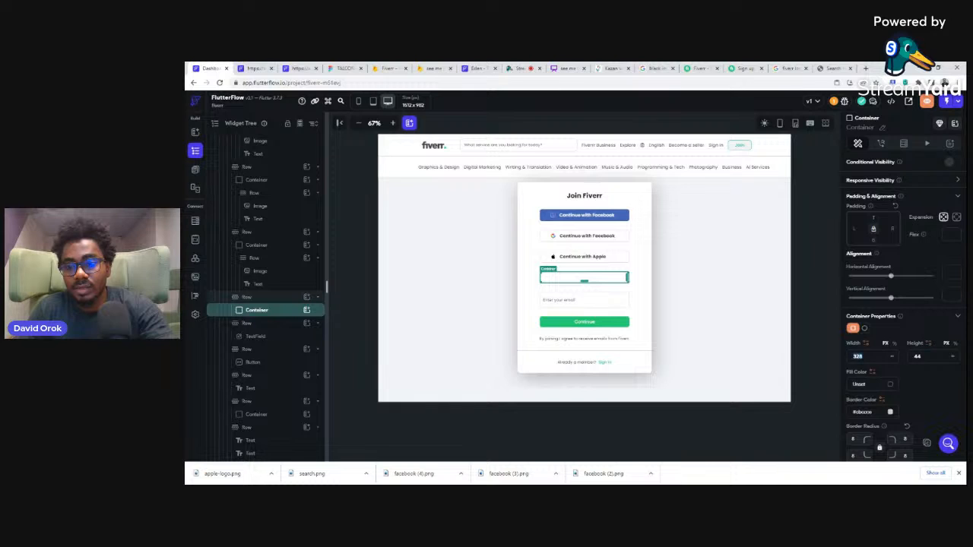
Step: Turn the emptied button container into a thin line with width 150, height 1 and fill color #CBCCCE
{"action": "type", "text": "150"}
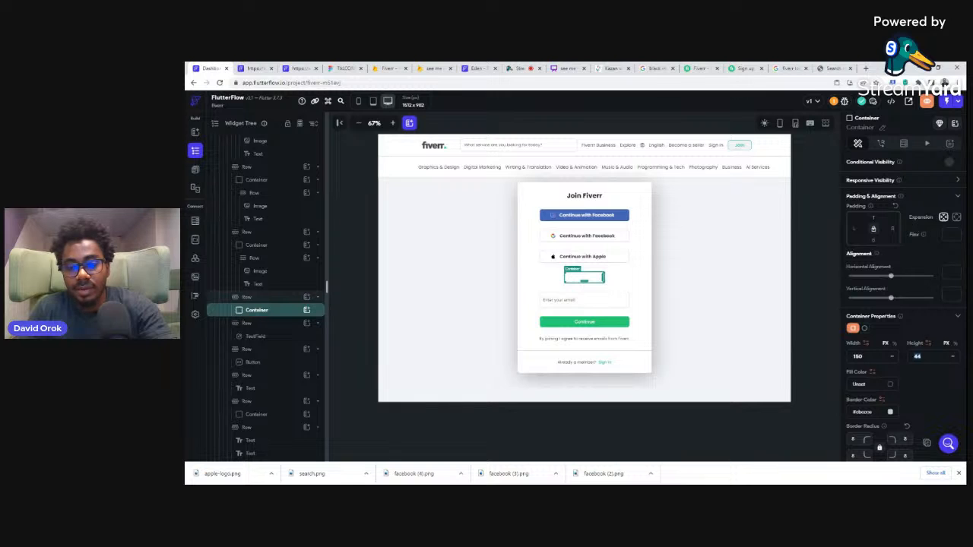
{"action": "type", "text": "1"}
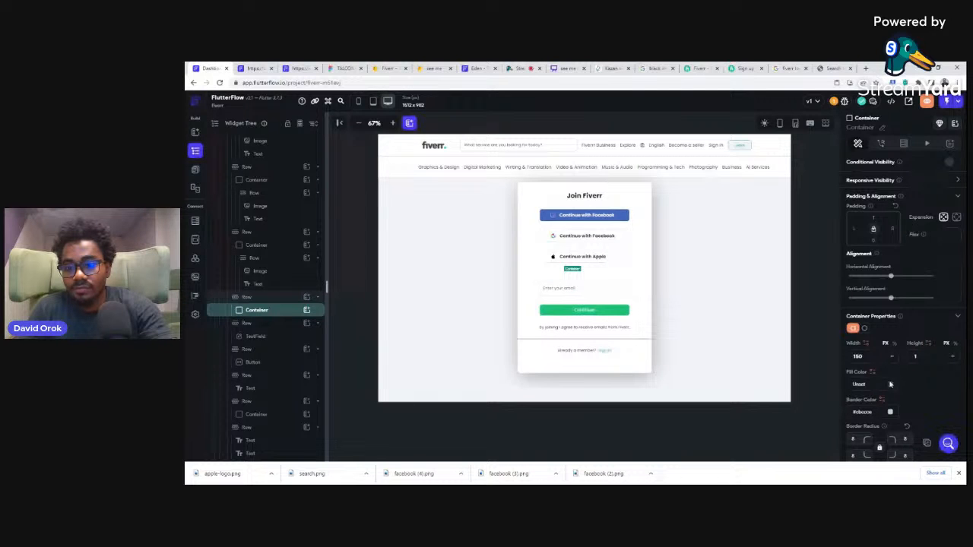
{"action": "left_click", "coordinate": [891, 384]}
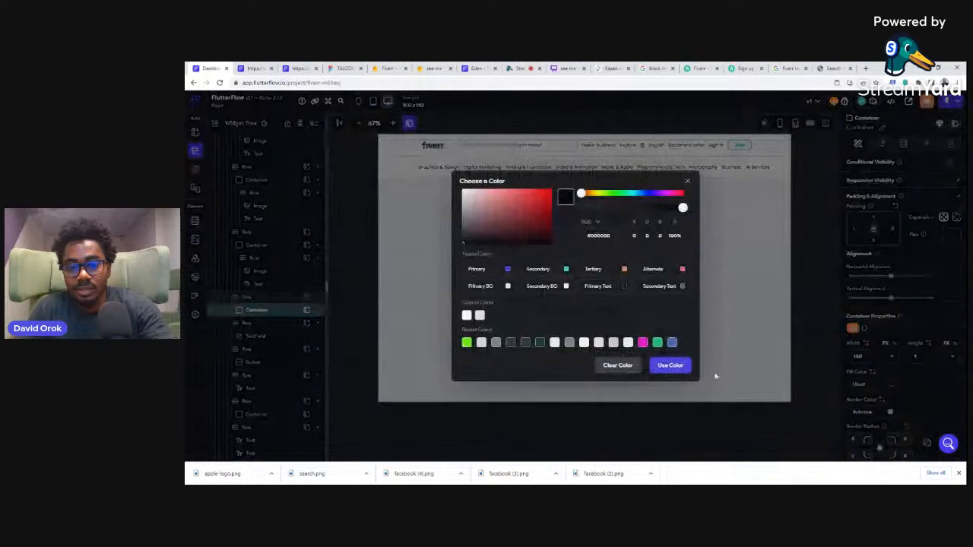
{"action": "left_click", "coordinate": [613, 343]}
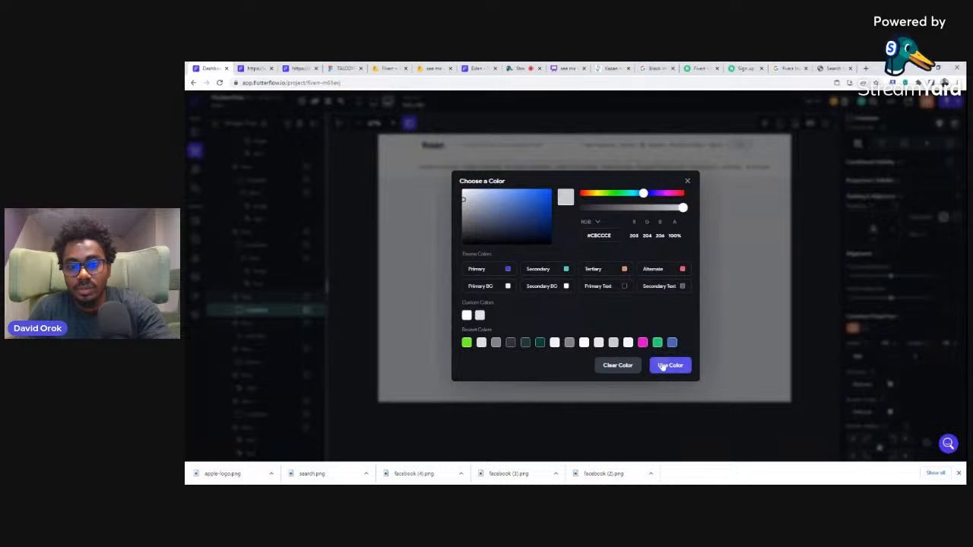
{"action": "left_click", "coordinate": [662, 367]}
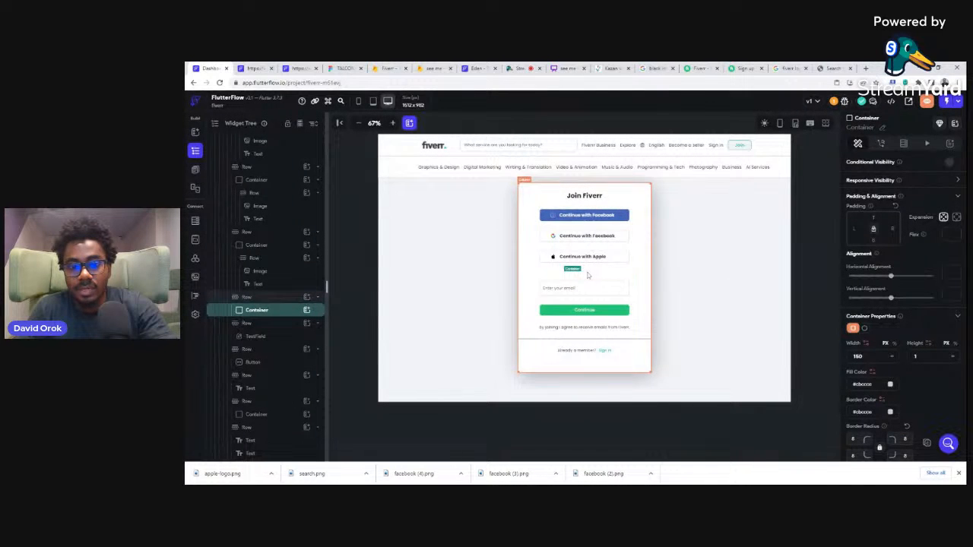
Step: Add a Text widget reading "OR" after the thin line in the same row, with left padding 16
{"action": "left_click", "coordinate": [289, 300]}
{"action": "left_click", "coordinate": [307, 297]}
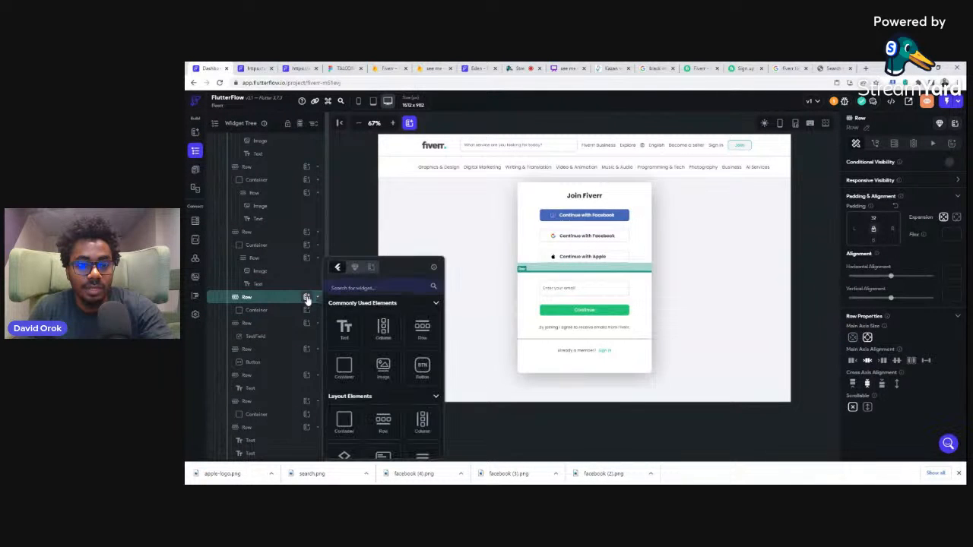
{"action": "left_click", "coordinate": [347, 329]}
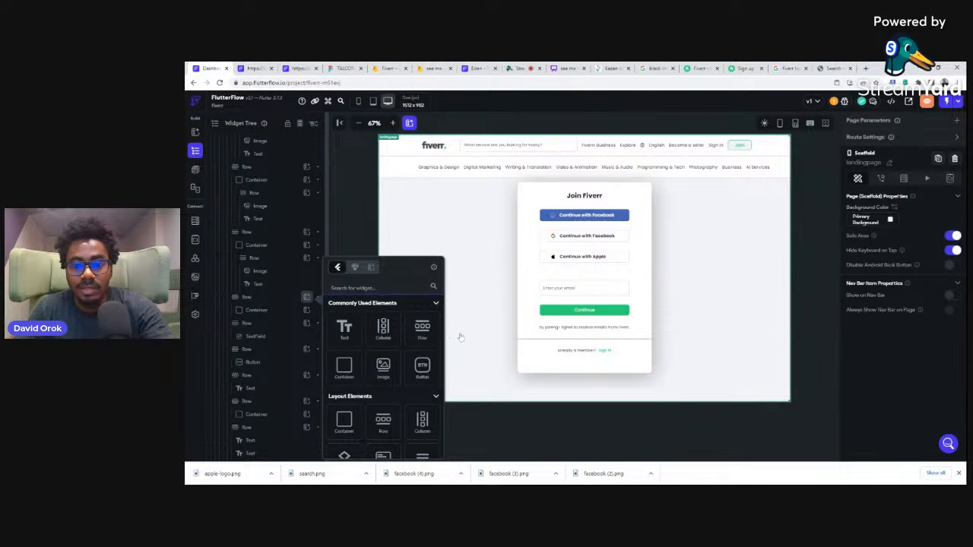
{"action": "left_click", "coordinate": [887, 174]}
{"action": "left_click_drag", "start_coordinate": [885, 173], "coordinate": [847, 178]}
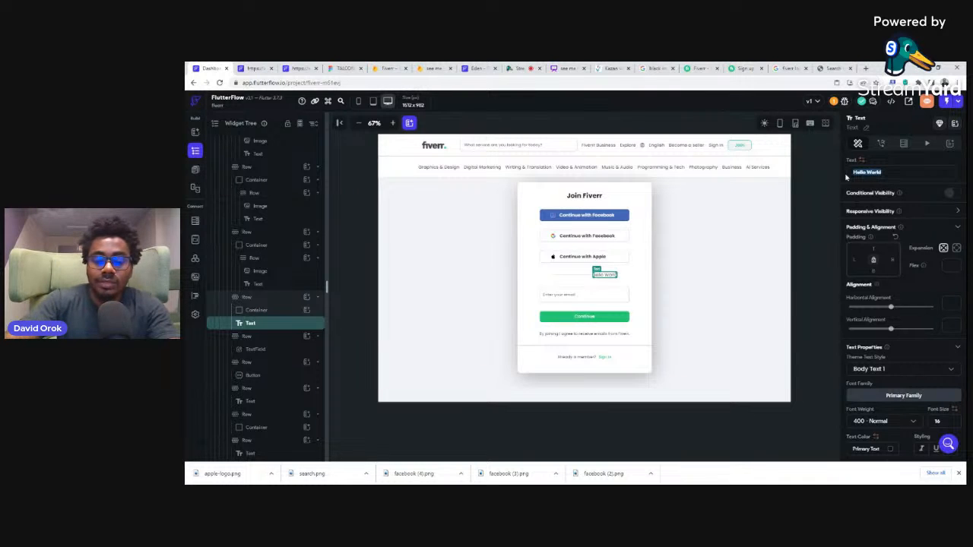
{"action": "type", "text": "OR"}
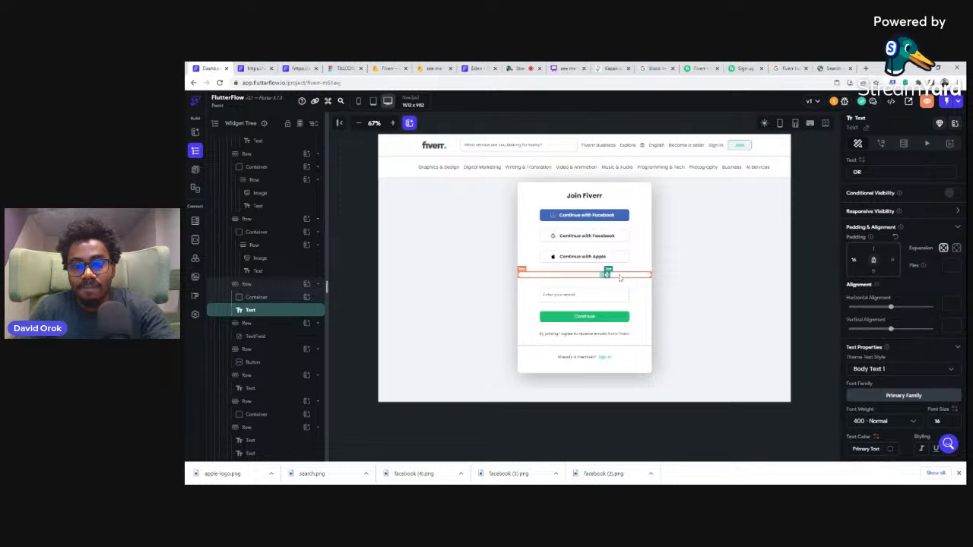
Step: Add a Container after the OR text in the separator row, with width 150 and height 1
{"action": "left_click", "coordinate": [269, 285]}
{"action": "left_click", "coordinate": [307, 285]}
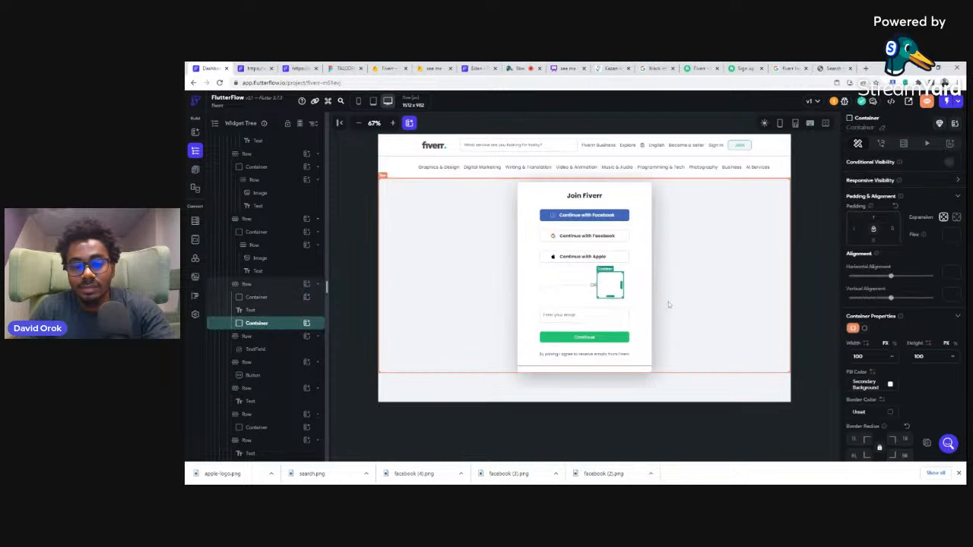
{"action": "double_click", "coordinate": [859, 357]}
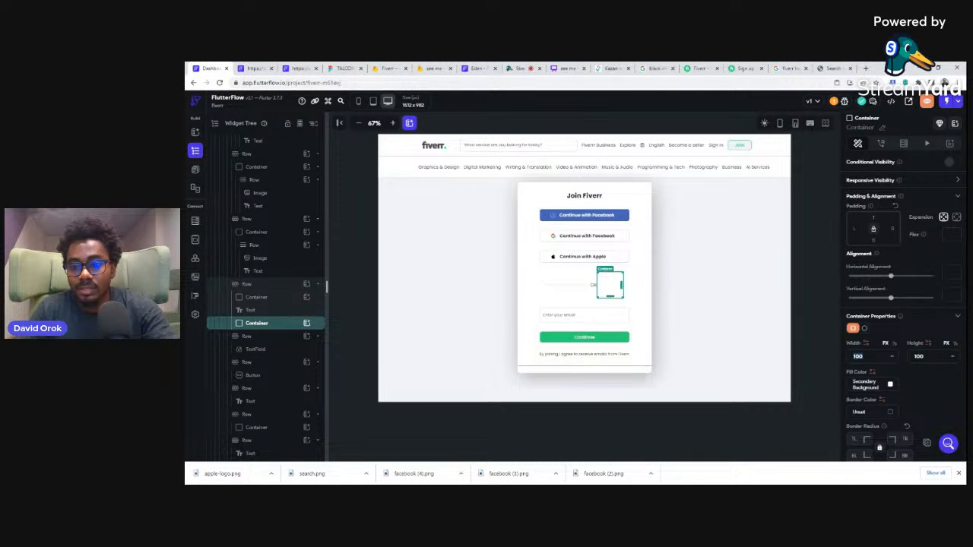
{"action": "type", "text": "150"}
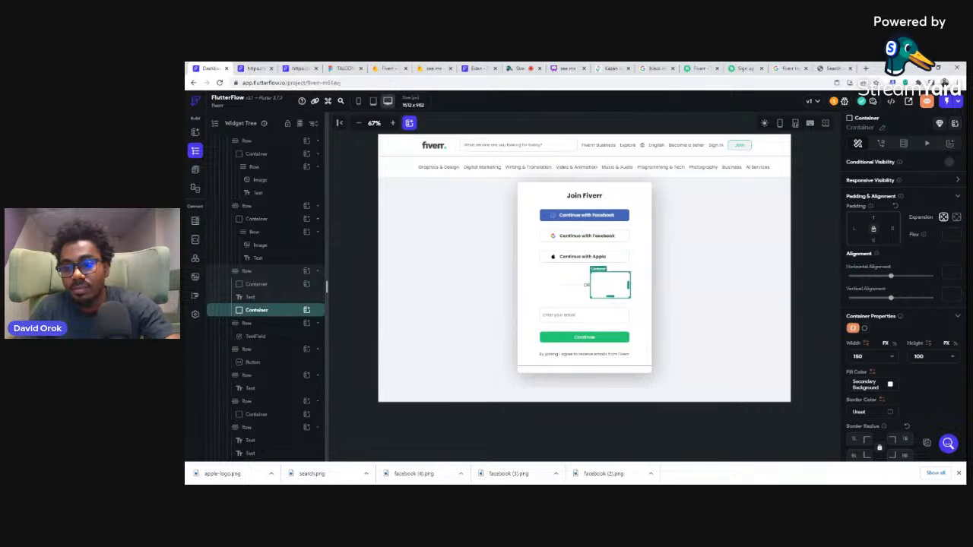
{"action": "key", "text": "Tab"}
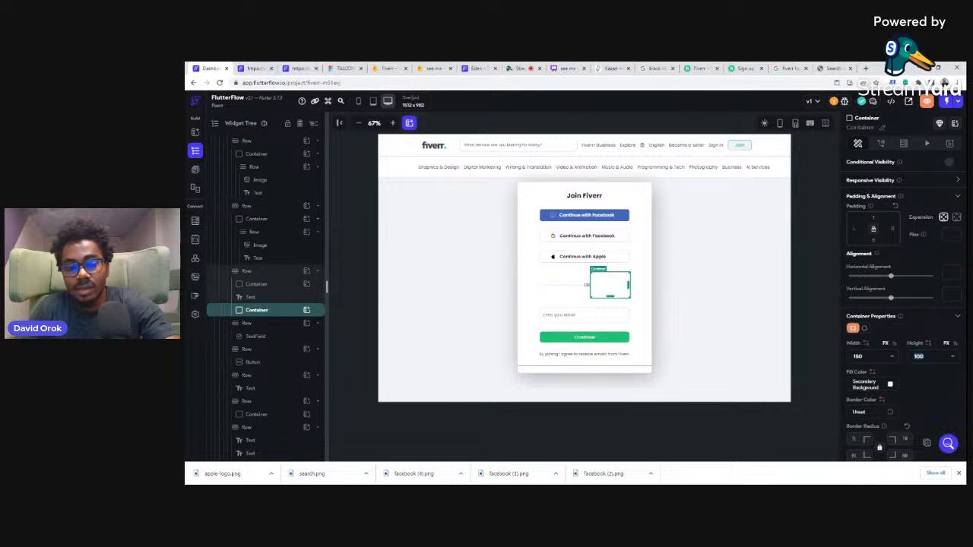
{"action": "type", "text": "1"}
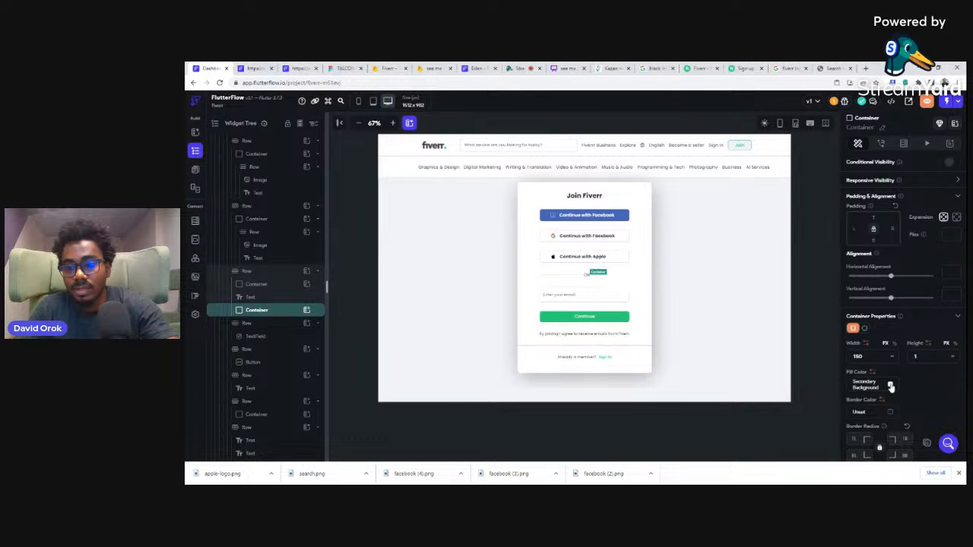
Step: Fill the line container after OR with the recent light grey #CBCCCE and give it left padding 16
{"action": "left_click", "coordinate": [891, 387]}
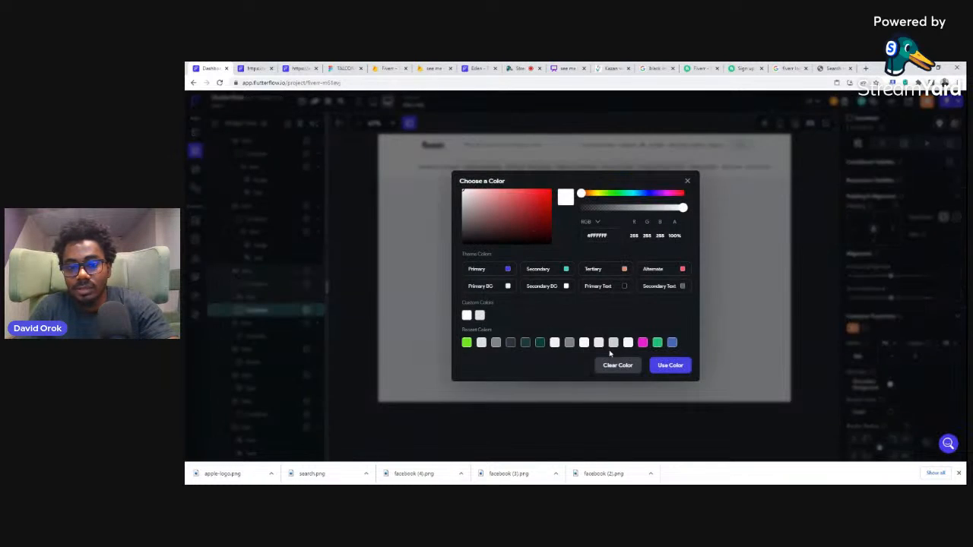
{"action": "left_click", "coordinate": [612, 344]}
{"action": "left_click", "coordinate": [673, 365]}
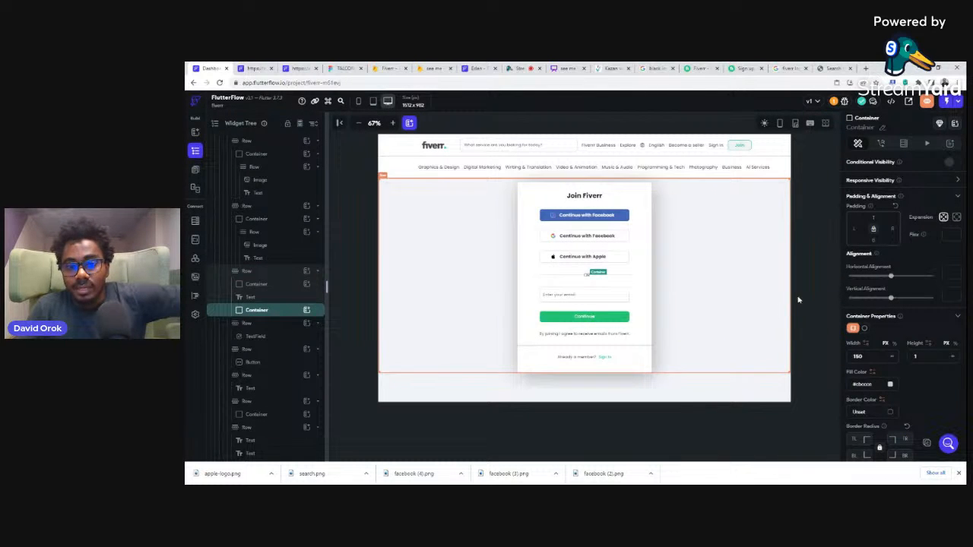
{"action": "left_click", "coordinate": [854, 229]}
{"action": "type", "text": "16"}
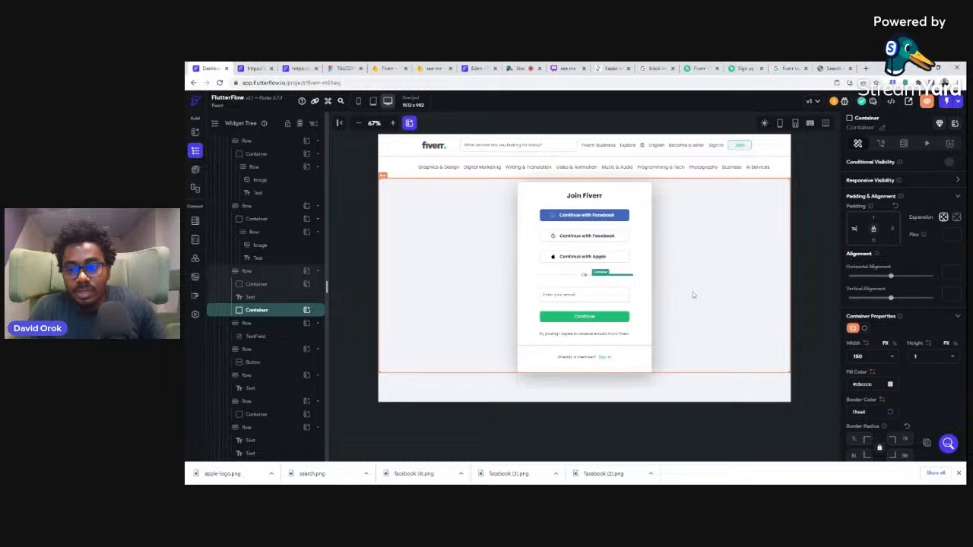
Step: Set the width of both separator line containers, after and before the OR text, to 140
{"action": "double_click", "coordinate": [859, 357]}
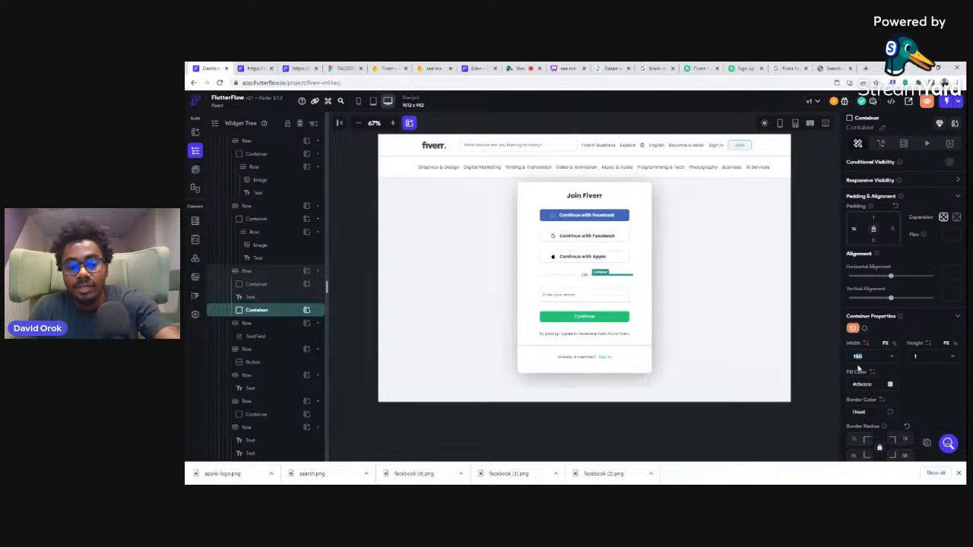
{"action": "left_click", "coordinate": [550, 277]}
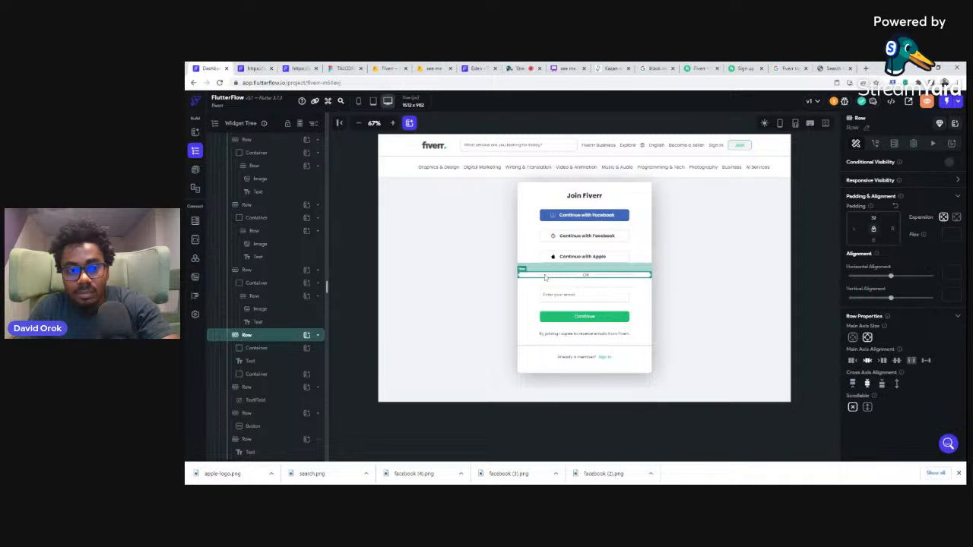
{"action": "left_click", "coordinate": [254, 349]}
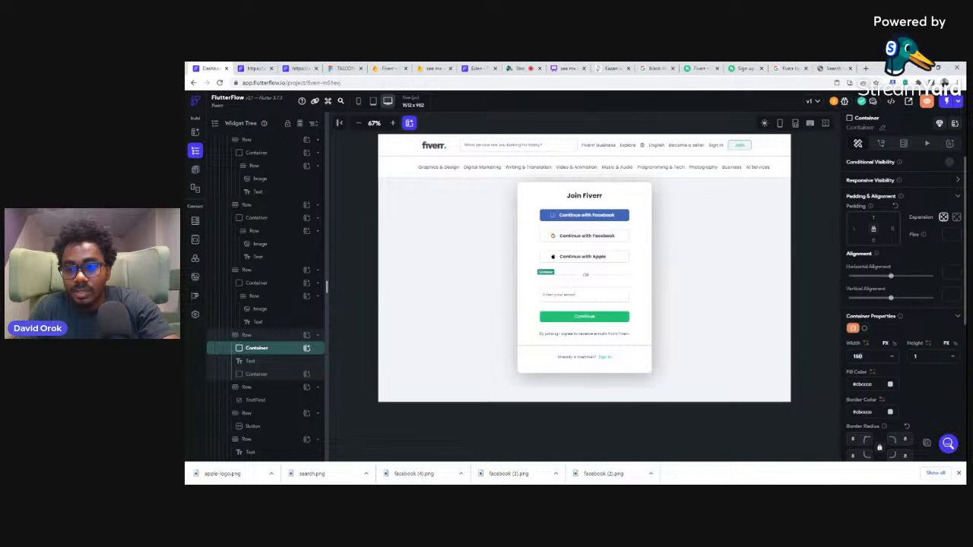
{"action": "type", "text": "140"}
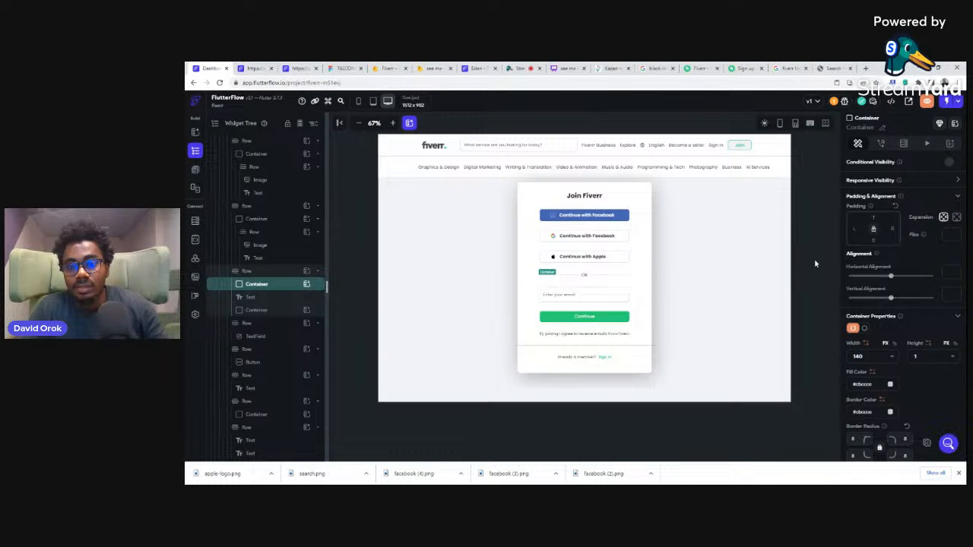
{"action": "left_click", "coordinate": [813, 284]}
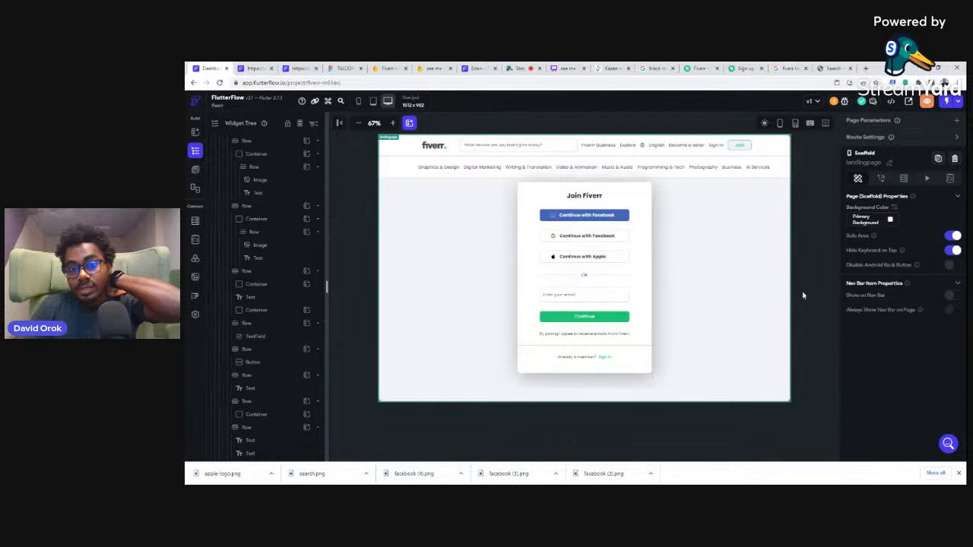
Step: Change the fill color of the divider container above "Already a member?" to the recent color #F4F4F5
{"action": "left_click", "coordinate": [639, 349]}
{"action": "scroll", "coordinate": [266, 365], "scroll_direction": "down", "scroll_amount": 2}
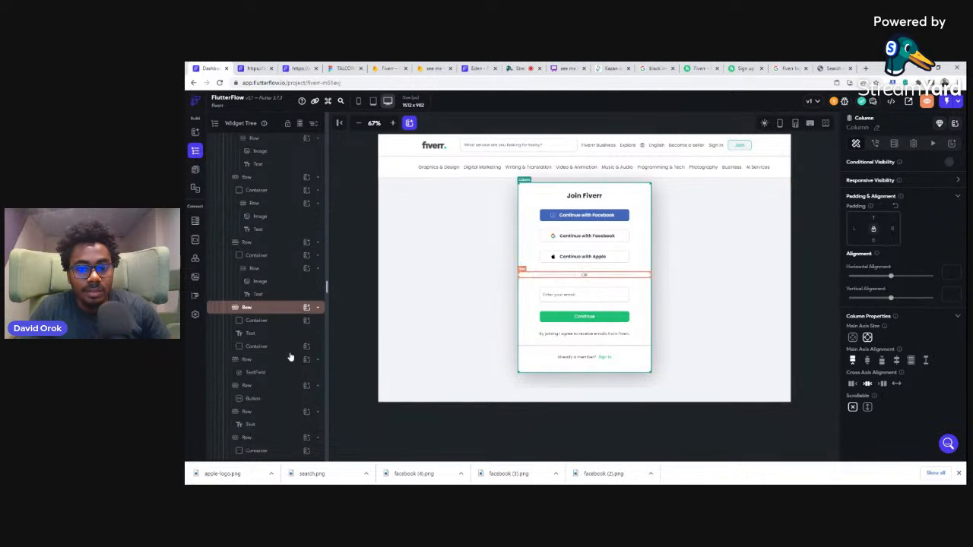
{"action": "left_click", "coordinate": [523, 350]}
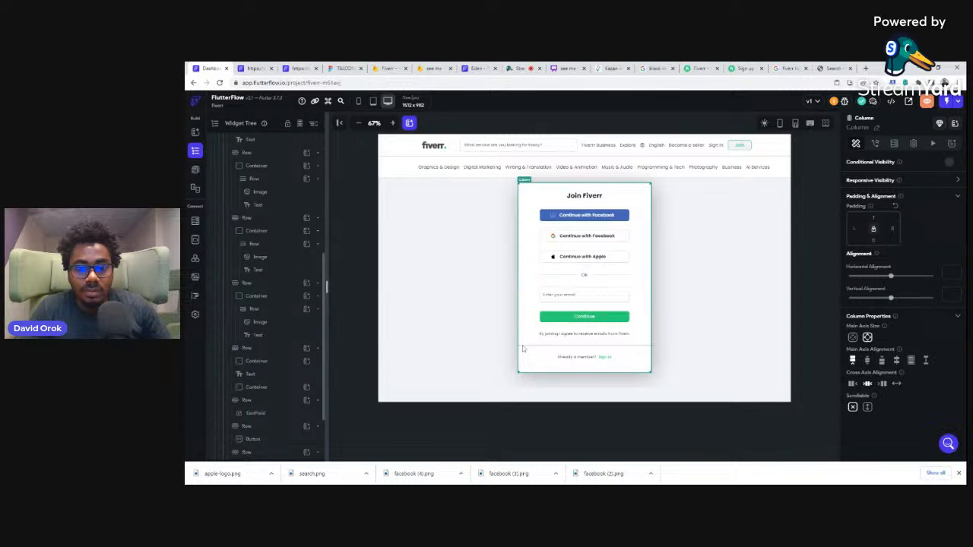
{"action": "left_click", "coordinate": [547, 359]}
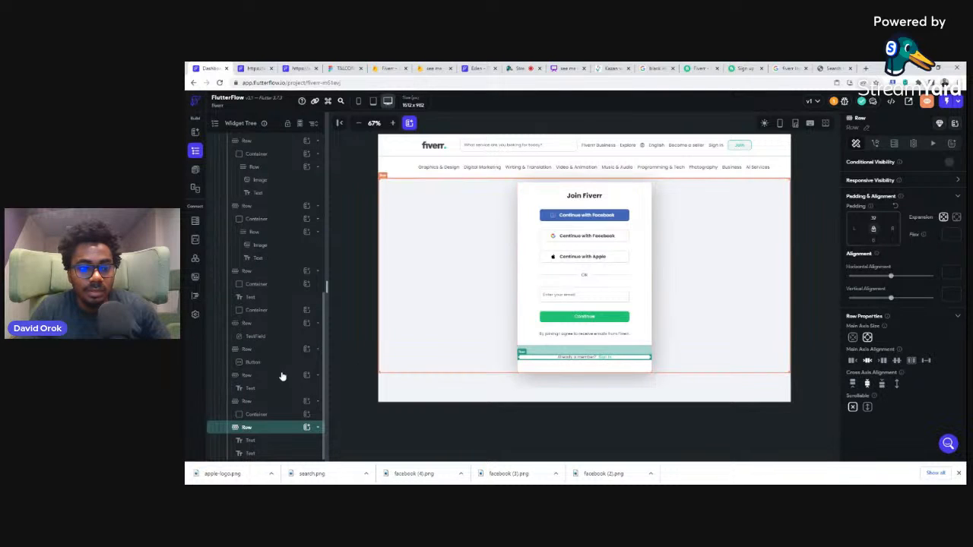
{"action": "left_click", "coordinate": [255, 415]}
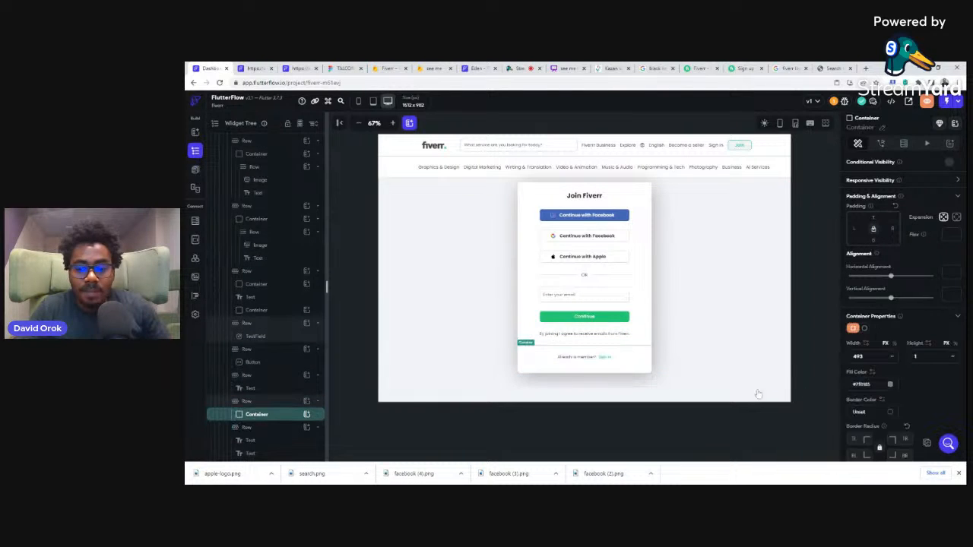
{"action": "left_click", "coordinate": [890, 384]}
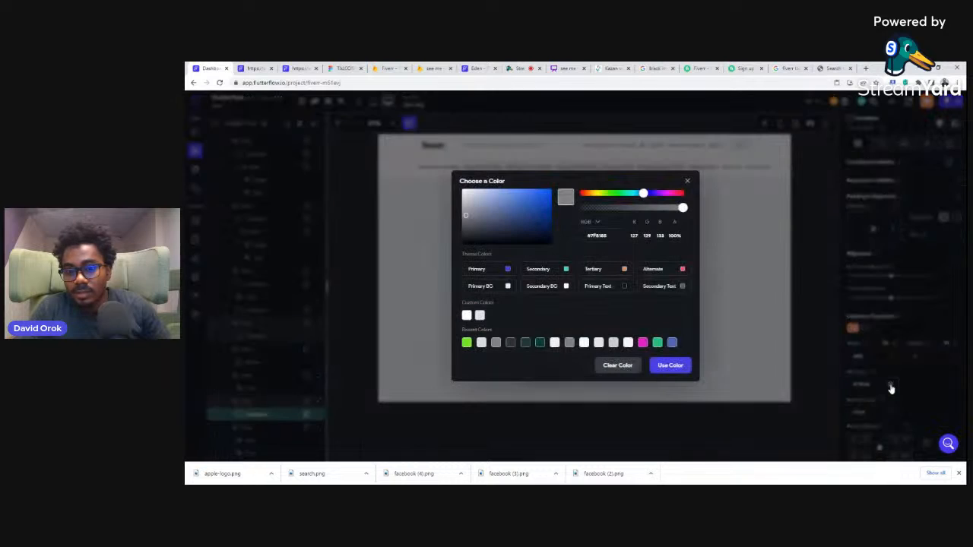
{"action": "left_click", "coordinate": [629, 343]}
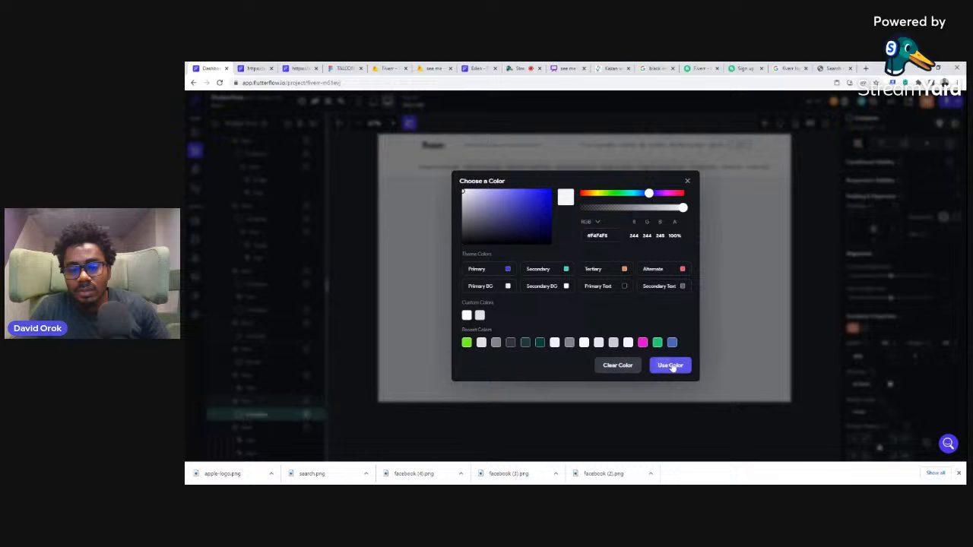
{"action": "left_click", "coordinate": [672, 367]}
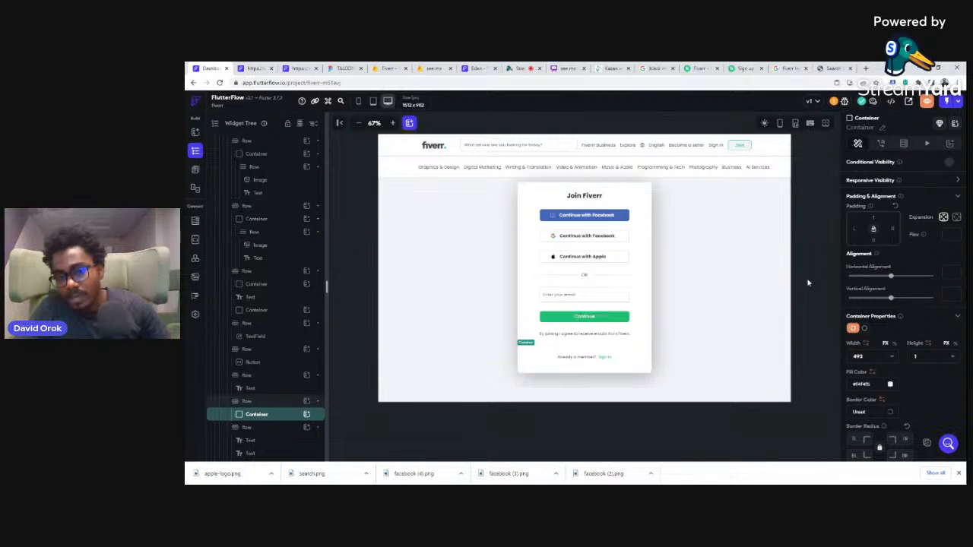
Step: Open the project preview, close the browser's downloads bar and look over the Join Fiverr card
{"action": "left_click", "coordinate": [928, 103]}
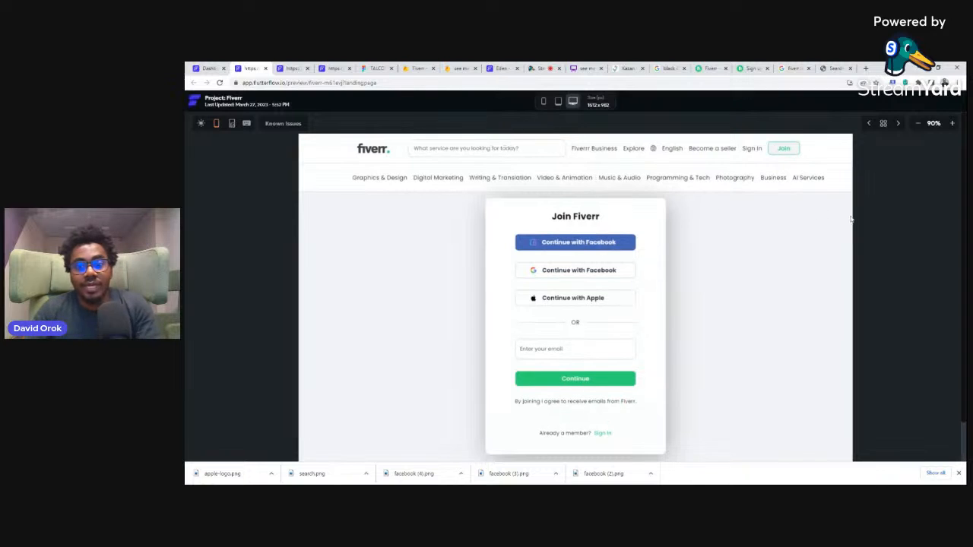
{"action": "left_click", "coordinate": [959, 473]}
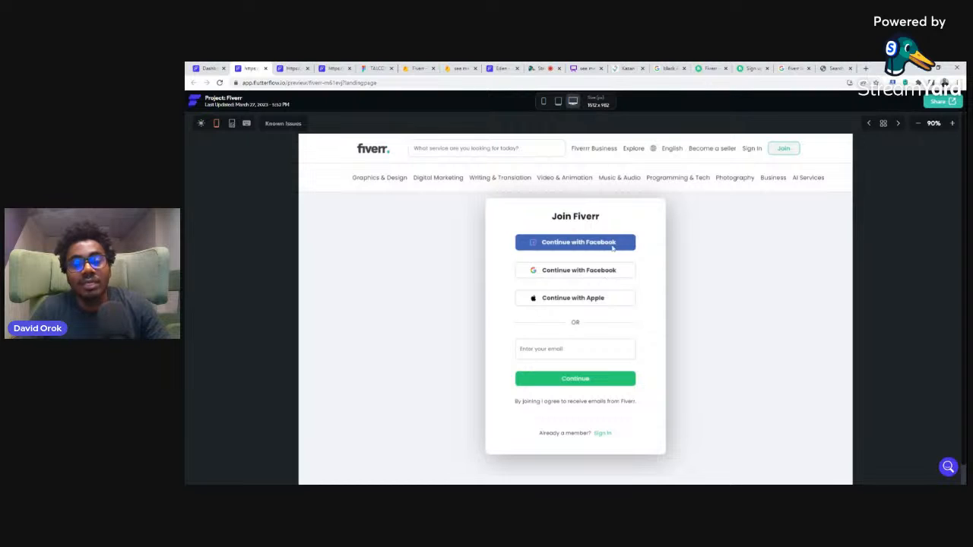
{"action": "scroll", "coordinate": [588, 379], "scroll_direction": "down", "scroll_amount": 1}
{"action": "scroll", "coordinate": [589, 375], "scroll_direction": "up", "scroll_amount": 1}
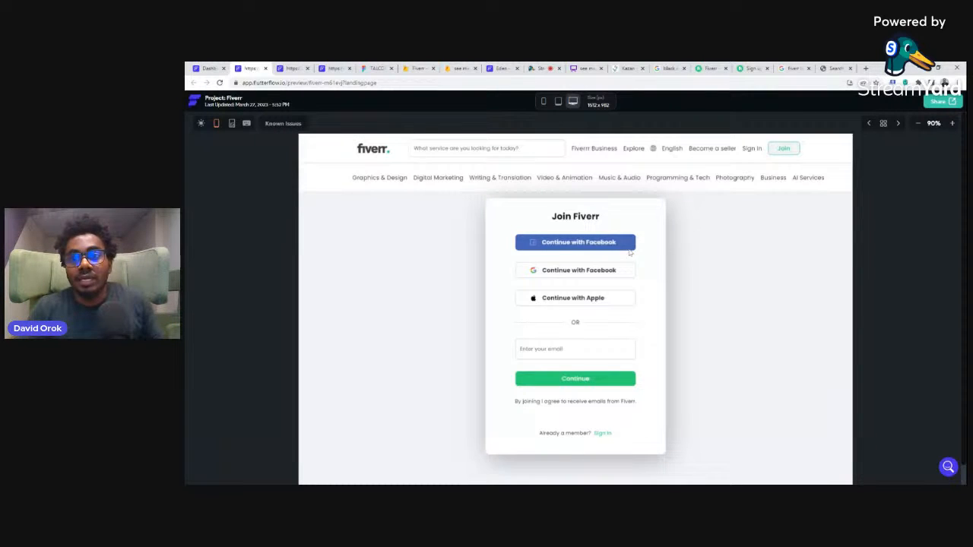
Step: Look at the original Fiverr sign-up page, then examine the Fiverr home page down to the Recently Viewed & More section
{"action": "left_click", "coordinate": [750, 67]}
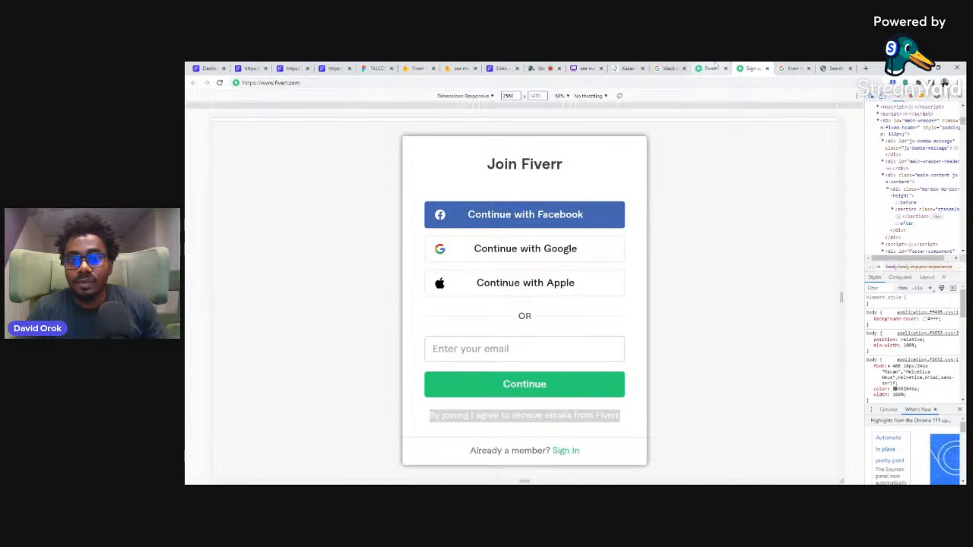
{"action": "left_click", "coordinate": [708, 68]}
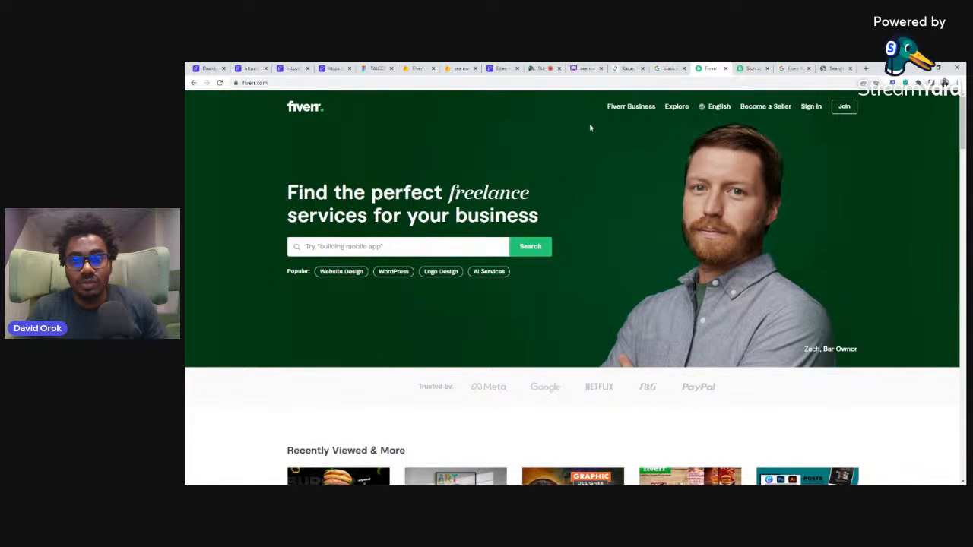
{"action": "scroll", "coordinate": [649, 345], "scroll_direction": "down", "scroll_amount": 2}
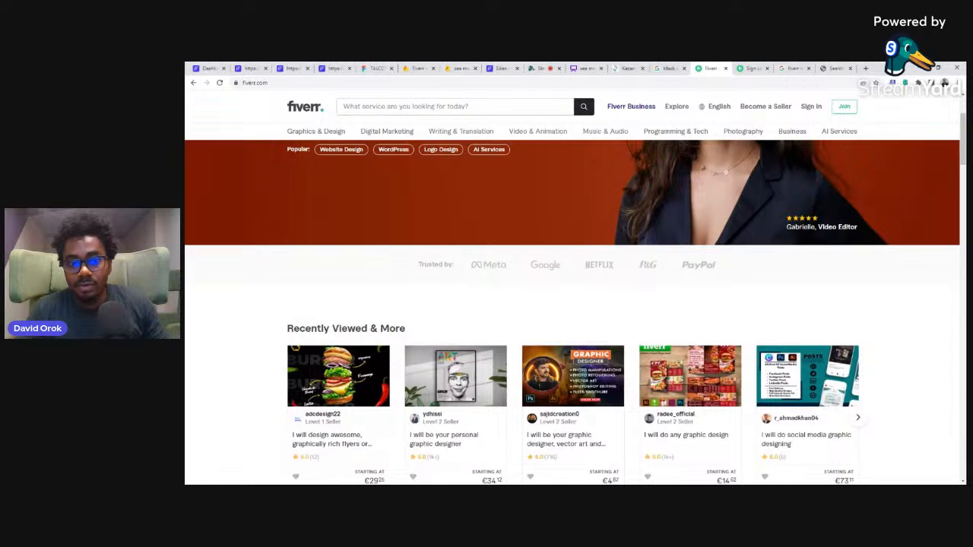
{"action": "scroll", "coordinate": [786, 295], "scroll_direction": "down", "scroll_amount": 1}
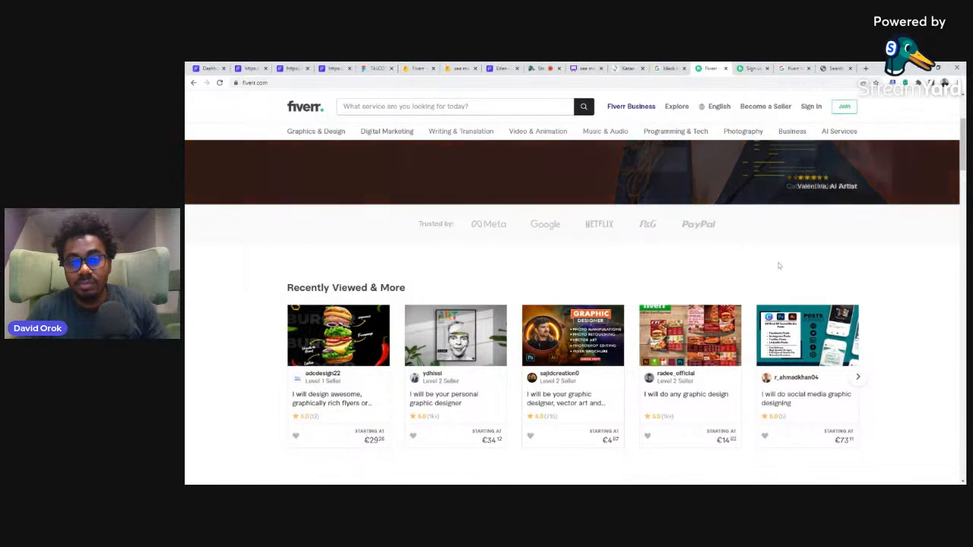